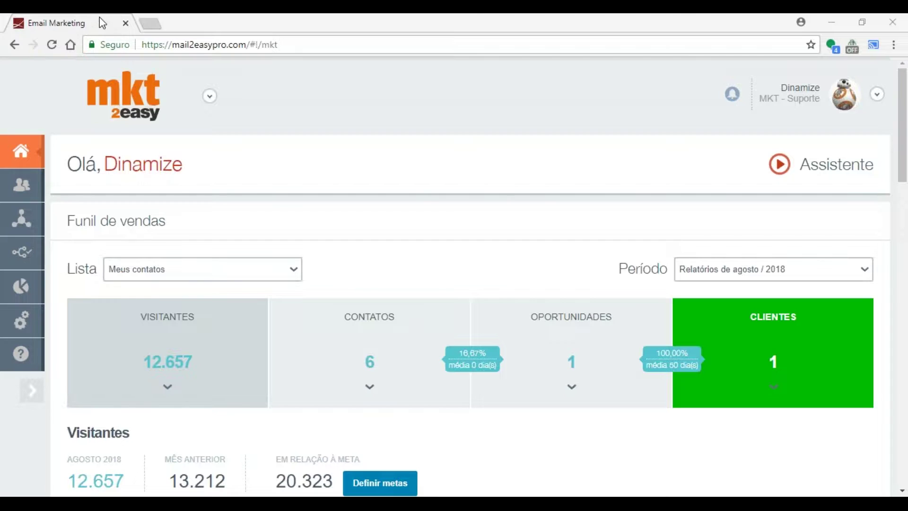
Step: Open the automation flows for the Meus contatos list and examine the available flow templates and existing flows
left_click(28, 258)
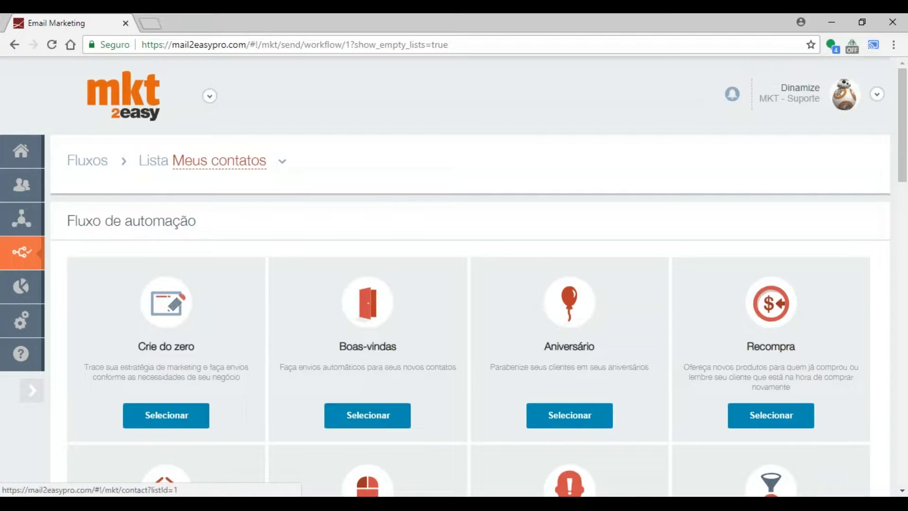
scroll(392, 248, "down", 3)
mouse_move(904, 193)
left_mouse_down()
mouse_move(904, 209)
mouse_move(904, 187)
left_mouse_up()
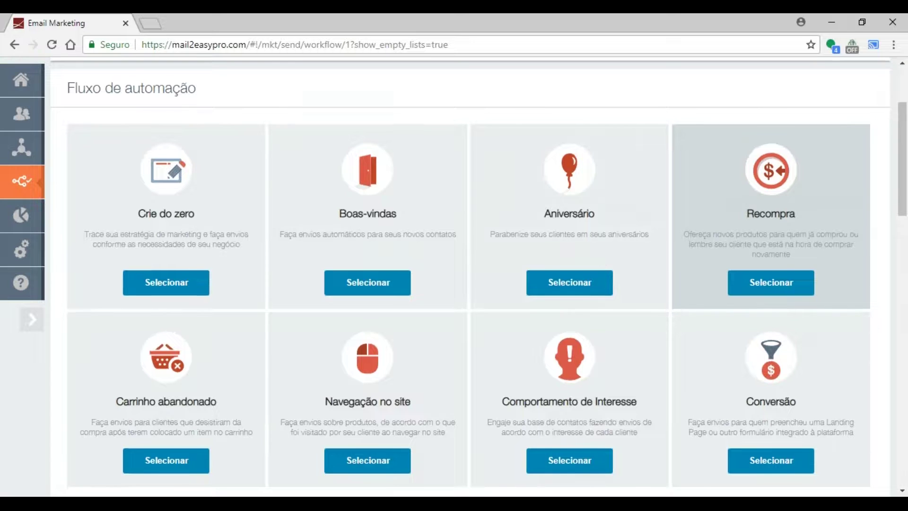
scroll(600, 260, "down", 3)
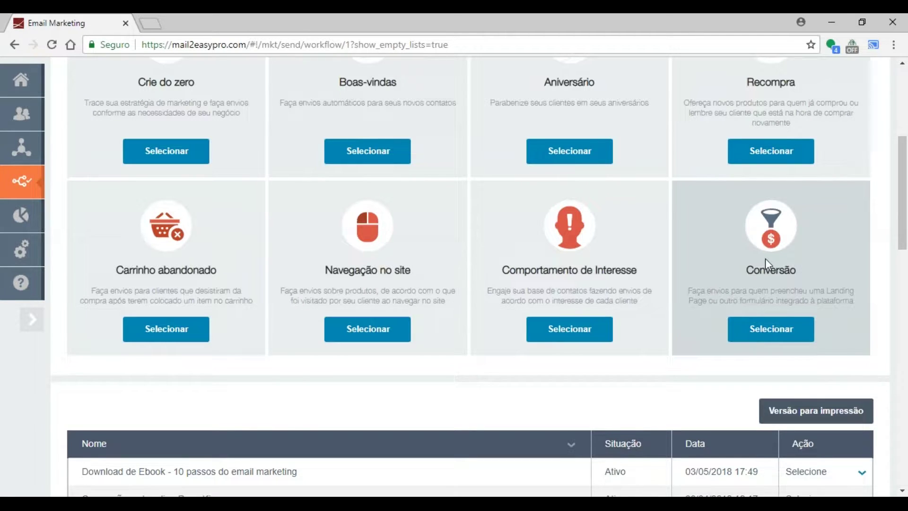
scroll(604, 294, "up", 3)
scroll(265, 246, "down", 4)
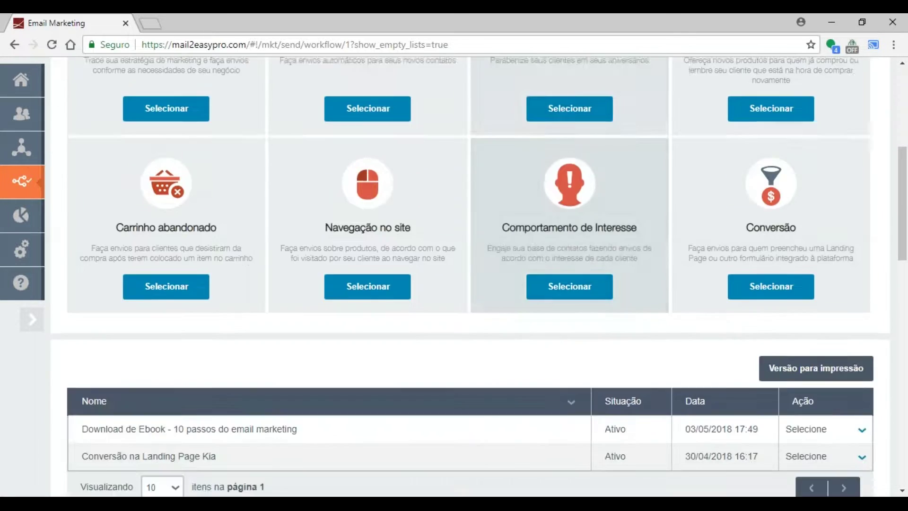
scroll(263, 249, "up", 3)
scroll(240, 257, "down", 4)
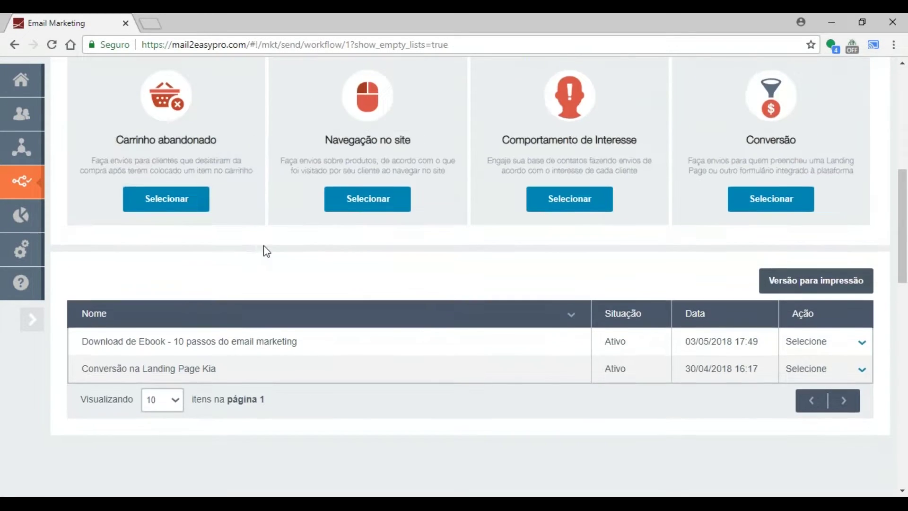
scroll(263, 249, "up", 5)
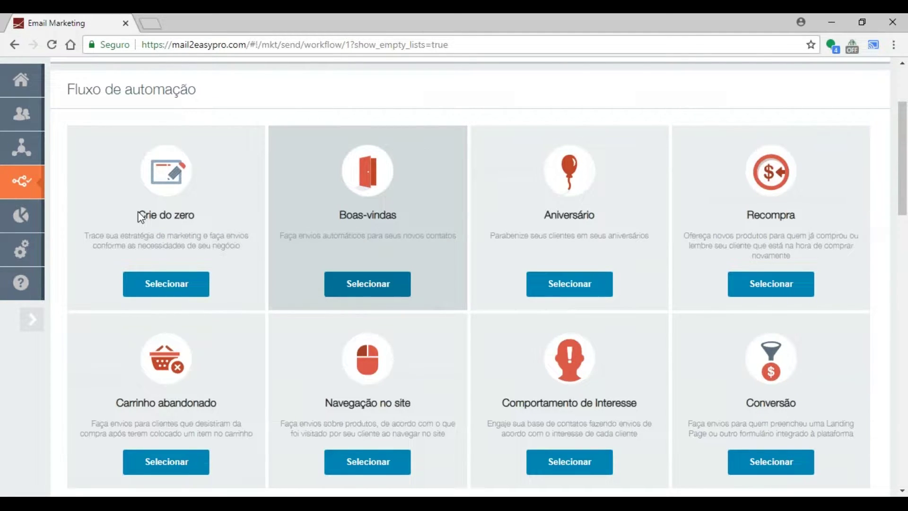
Step: Start a new automation with the Crie do zero template, reusing the incomplete automation in progress
left_click(128, 285)
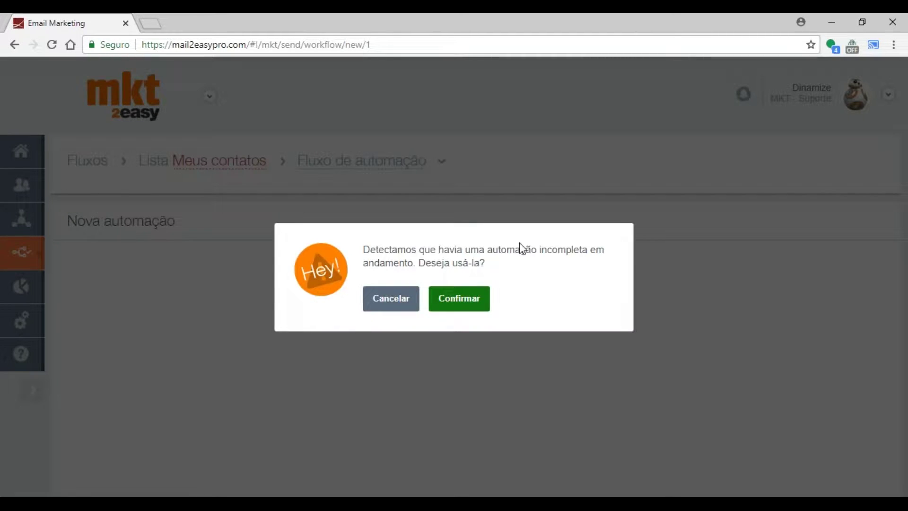
left_click(468, 300)
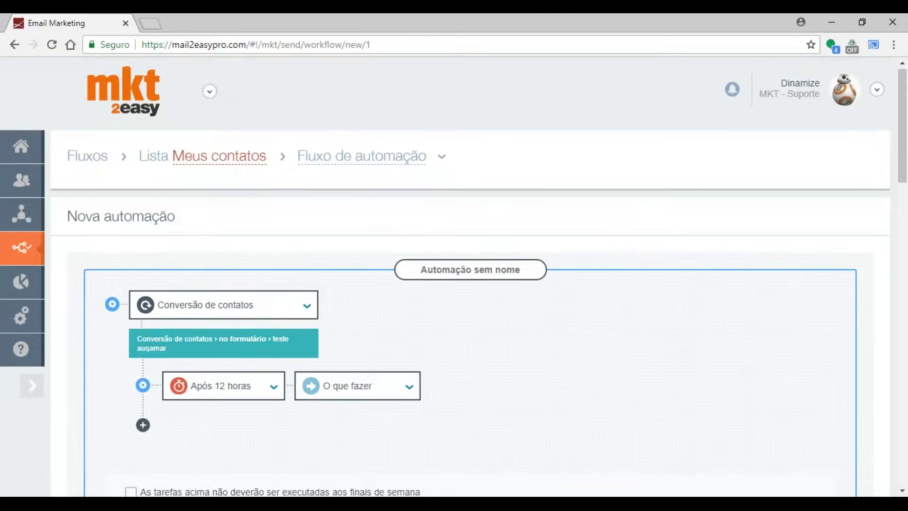
Step: Change the automation's trigger to Entrada de novos contatos, accepting the loss of the previous task configuration
scroll(413, 264, "down", 3)
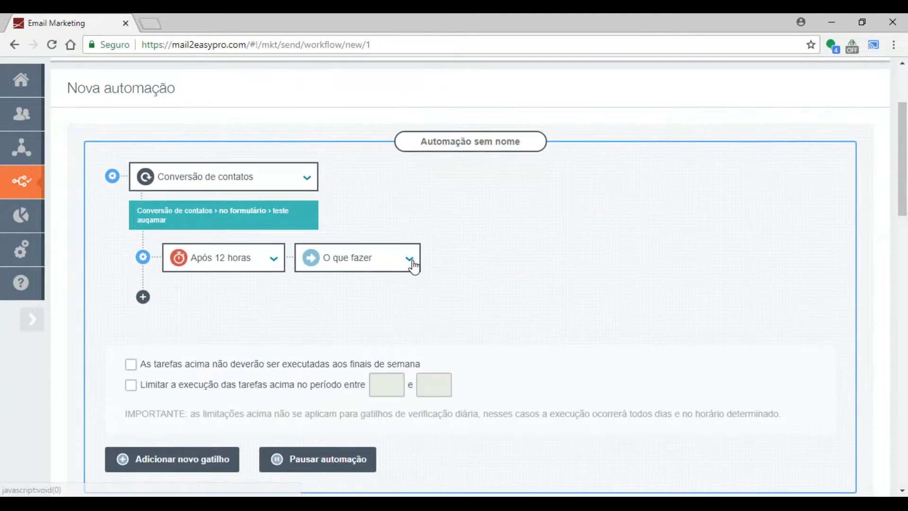
left_click(207, 188)
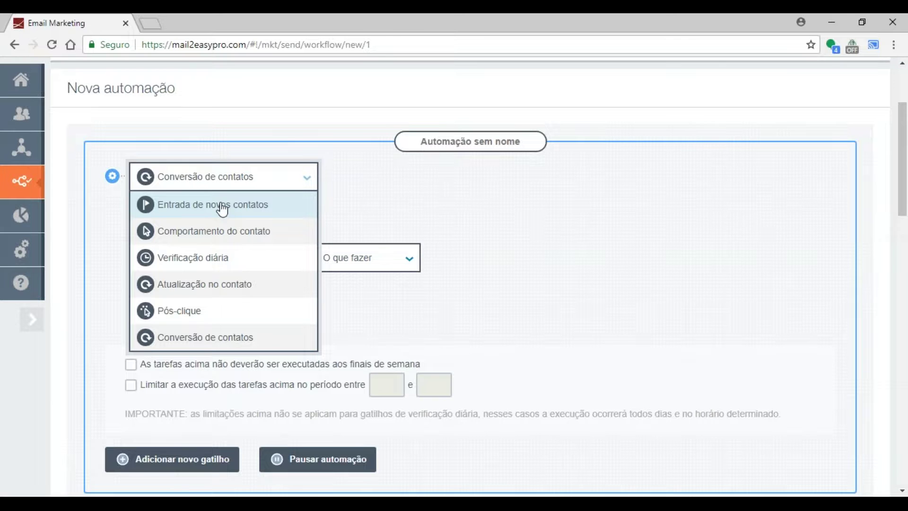
left_click(222, 210)
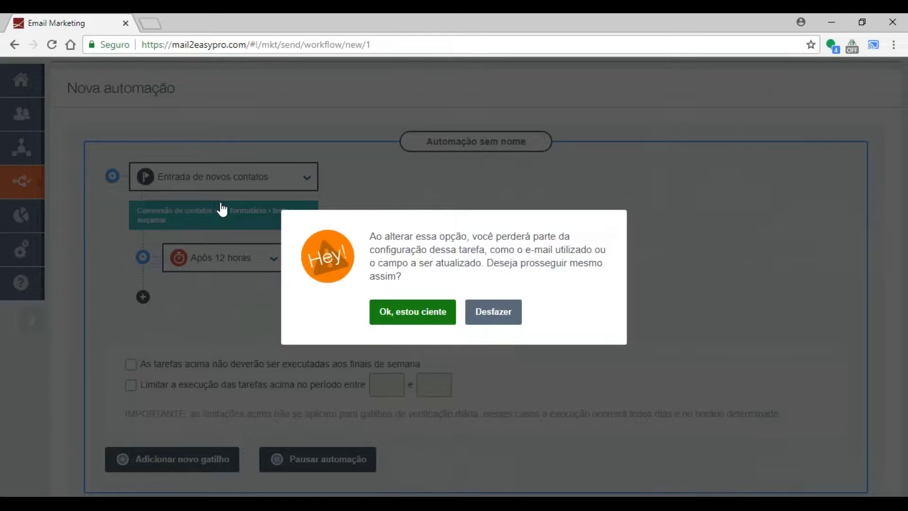
left_click(377, 317)
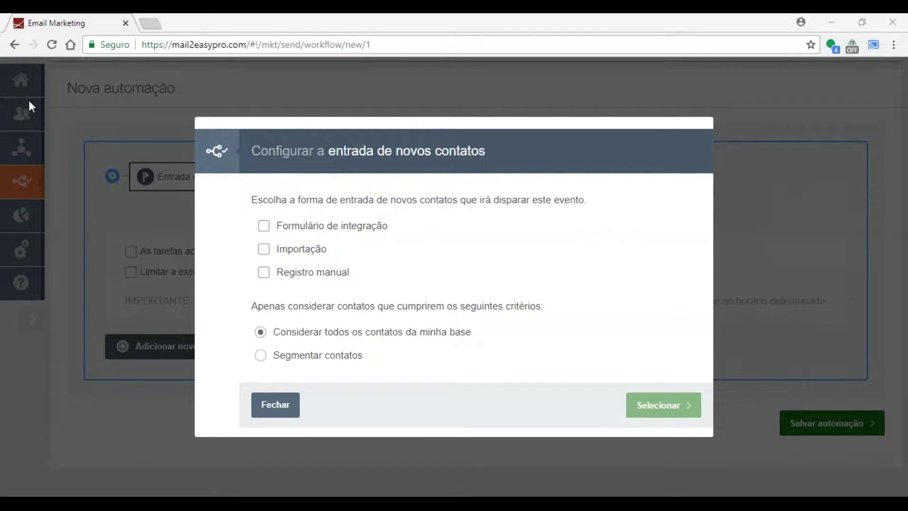
Step: Bring the dinamizeweb.com.br store into the browser window as a tab and look over its product page
left_click_drag(660, 64, 525, 22)
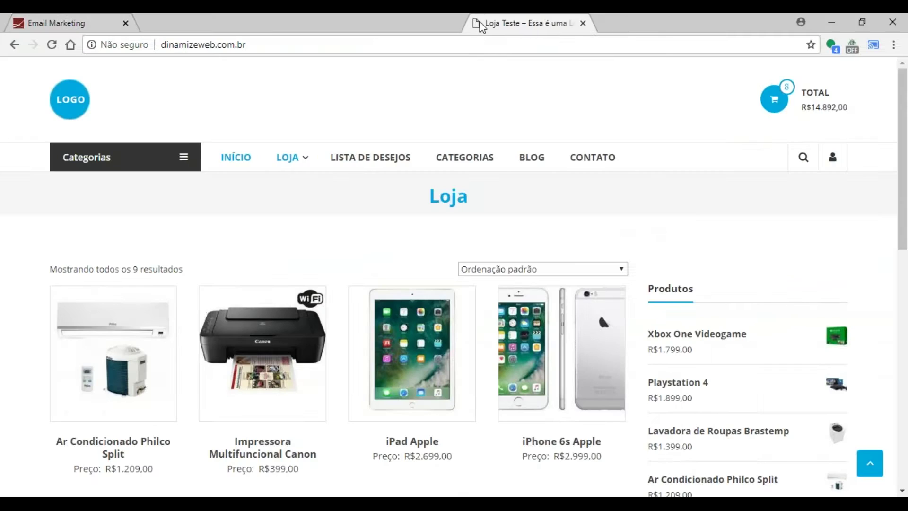
scroll(657, 185, "down", 10)
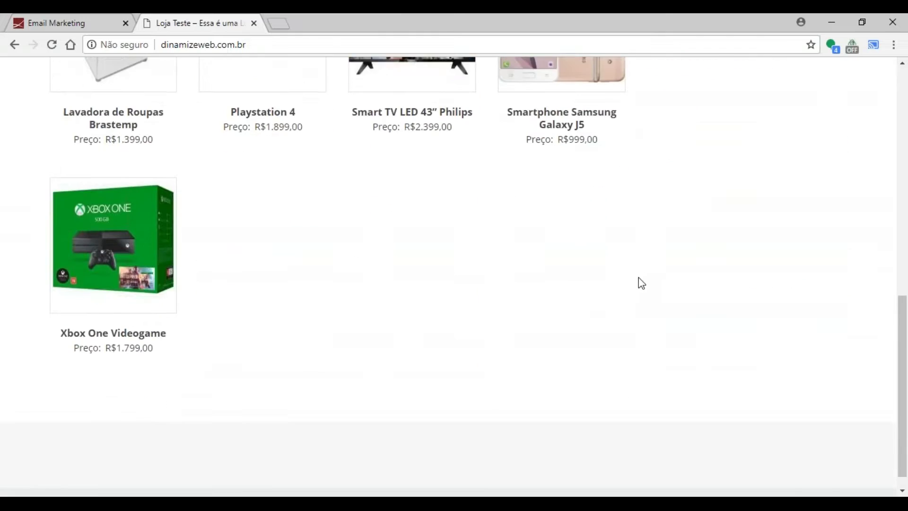
scroll(352, 397, "up", 6)
scroll(352, 396, "up", 5)
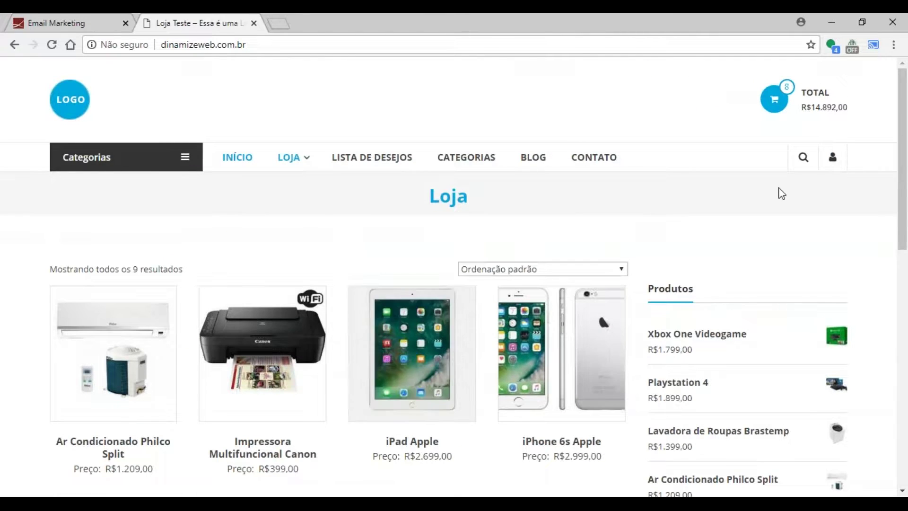
Step: Open the store's Contato page and review the fields of its contact form
left_click(598, 162)
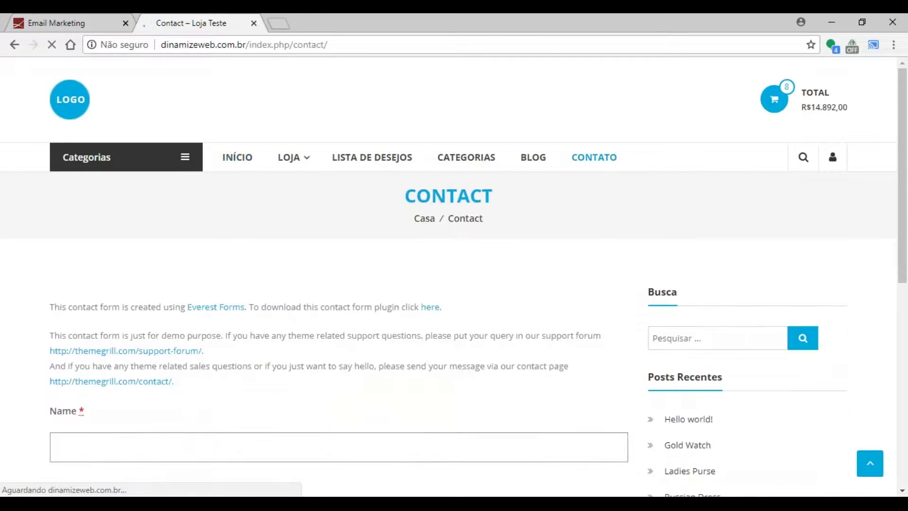
scroll(249, 361, "down", 8)
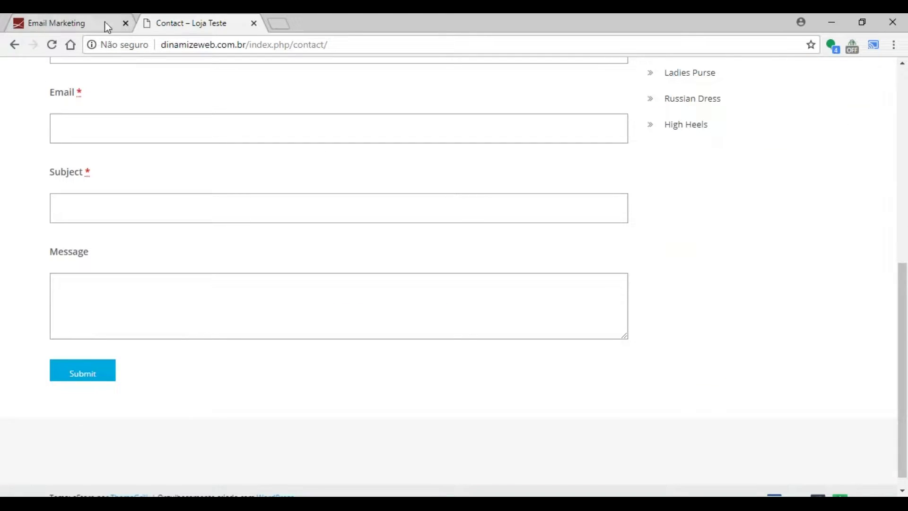
scroll(272, 264, "up", 4)
scroll(273, 267, "up", 2)
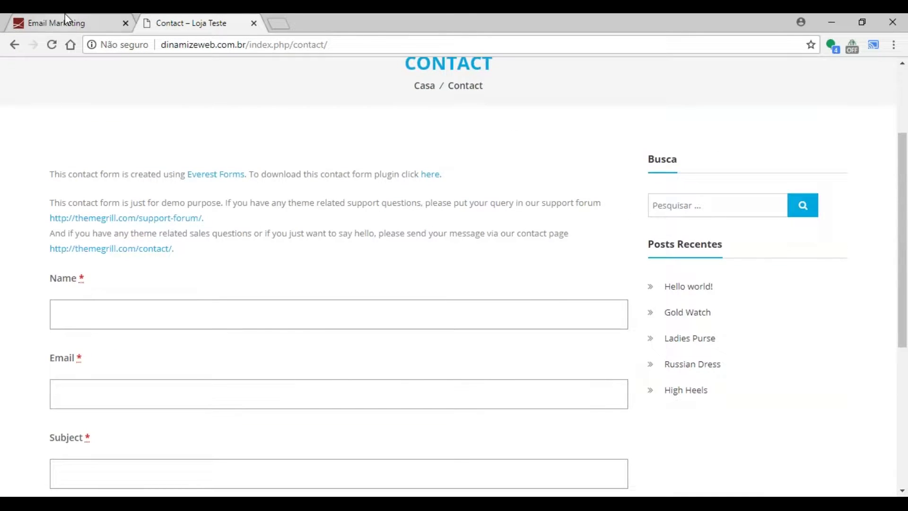
Step: Return to the automation tab and examine the Formulário de integração option in the new contacts entry settings
left_click(89, 22)
left_click_drag(328, 151, 487, 169)
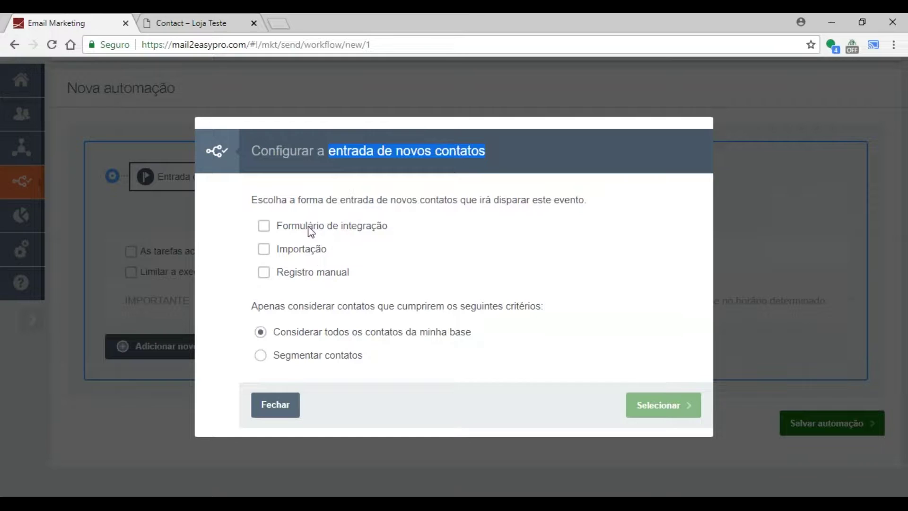
left_click_drag(282, 226, 387, 229)
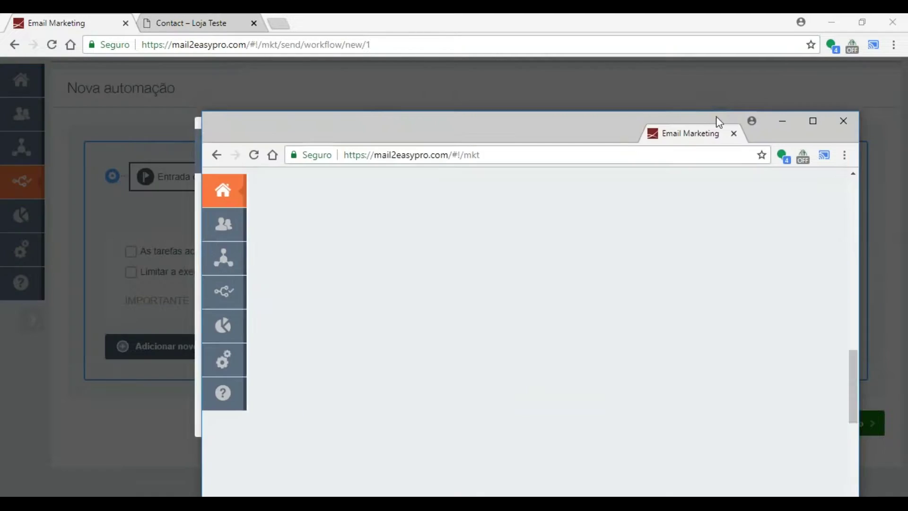
Step: Attach the second Email Marketing window as a tab and open the Formulários listing in the general settings
left_click_drag(716, 121, 241, 14)
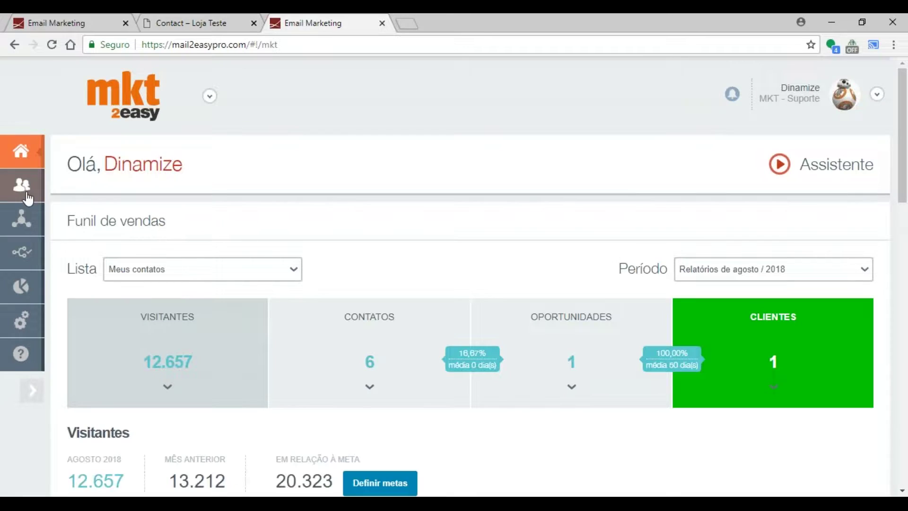
left_click(21, 326)
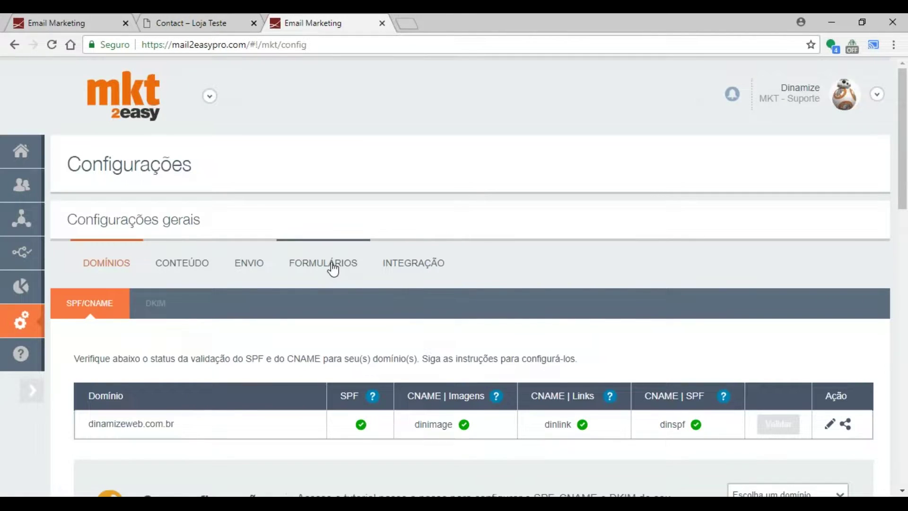
left_click(333, 269)
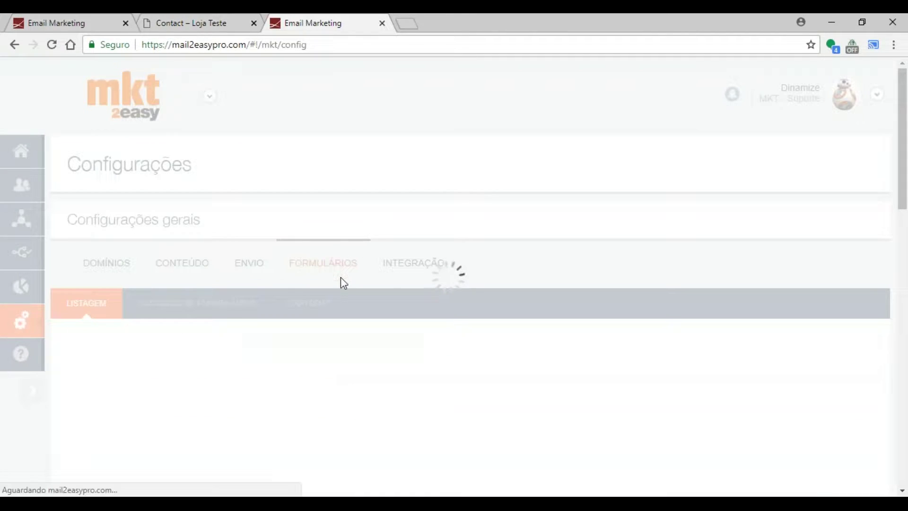
scroll(348, 281, "down", 1)
scroll(348, 281, "down", 5)
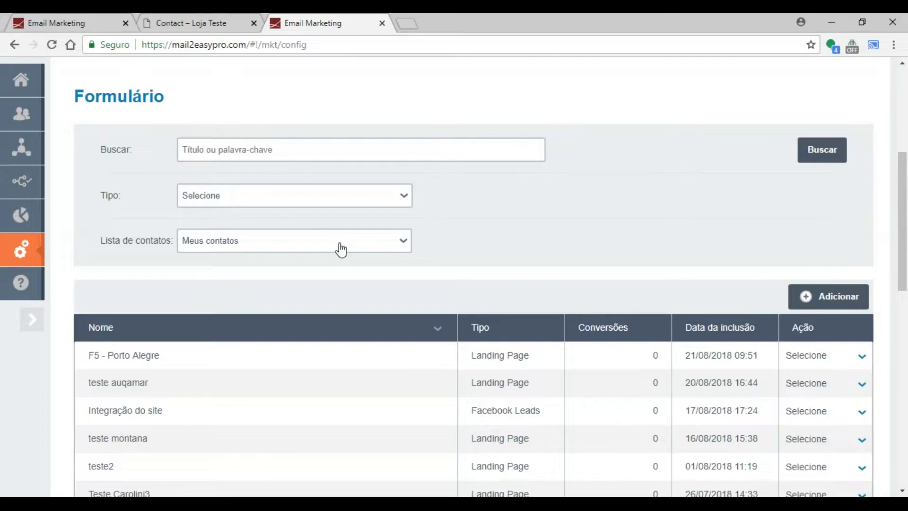
Step: Begin adding a new form and examine the form types offered for integration
left_click(799, 298)
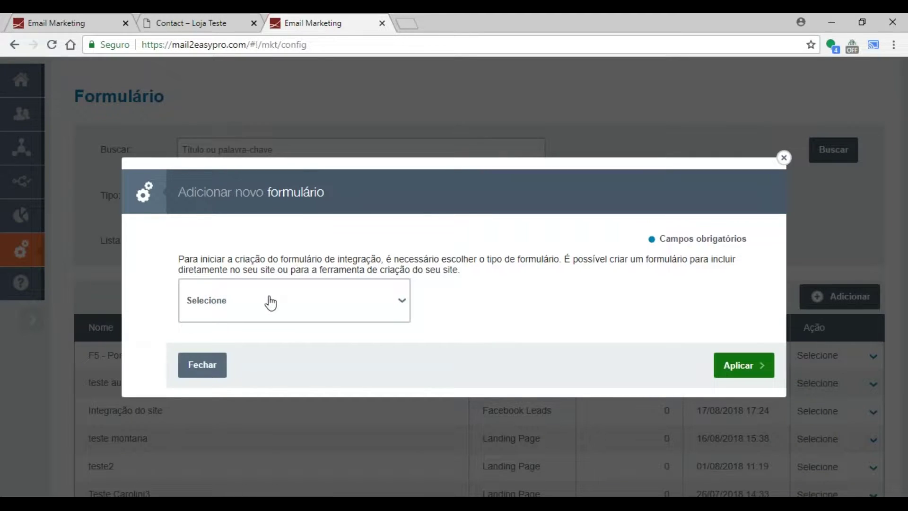
left_click(270, 302)
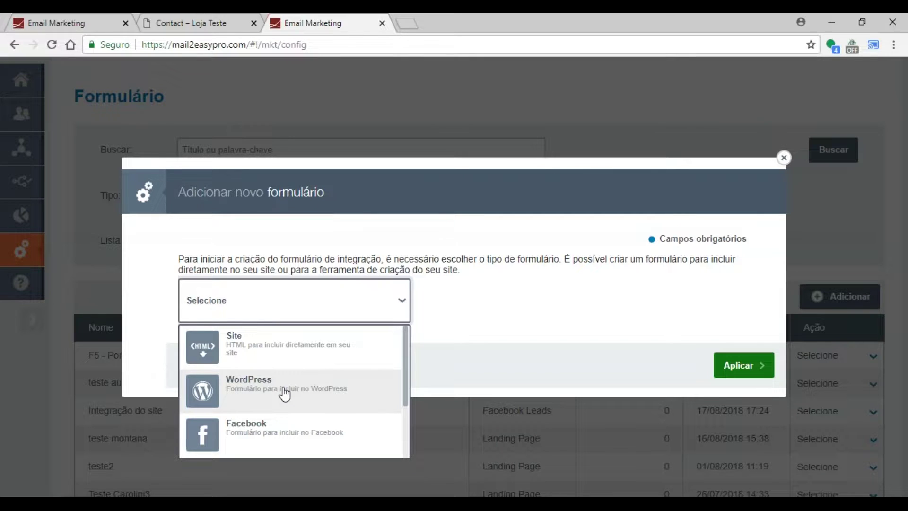
scroll(285, 394, "down", 2)
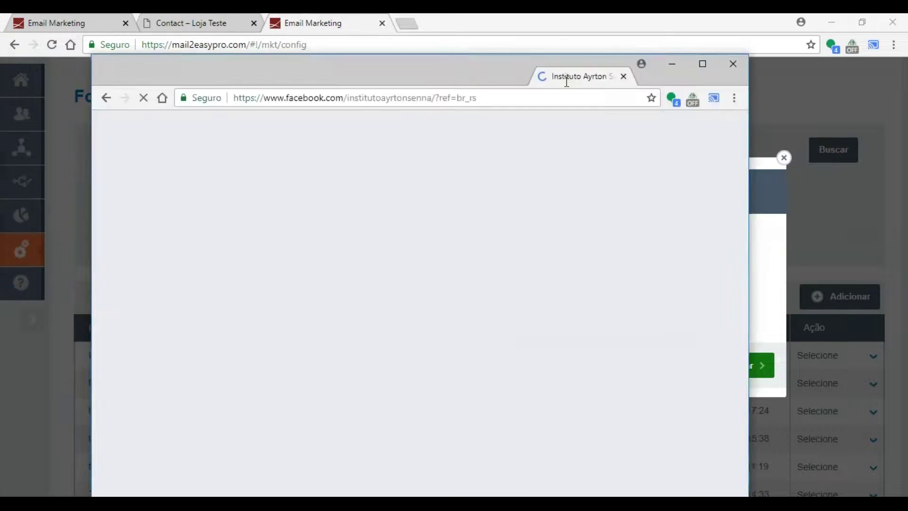
Step: Attach the Instituto Ayrton Senna Facebook page as a tab and review the sign-up form in its Newsletter section
left_click_drag(565, 76, 537, 33)
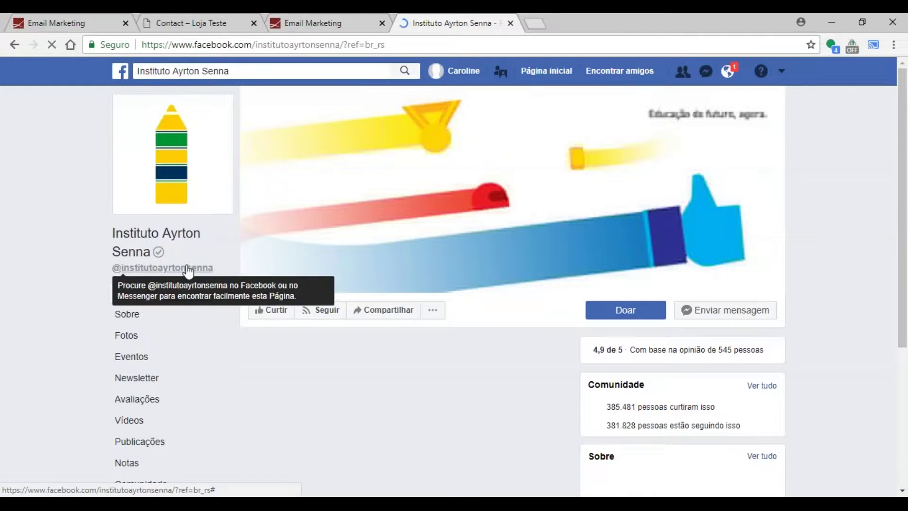
scroll(146, 349, "down", 1)
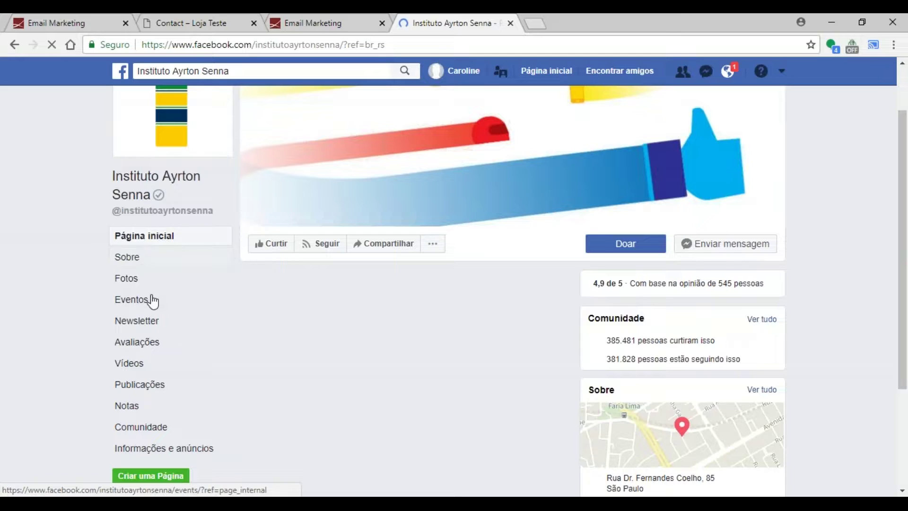
left_click(146, 327)
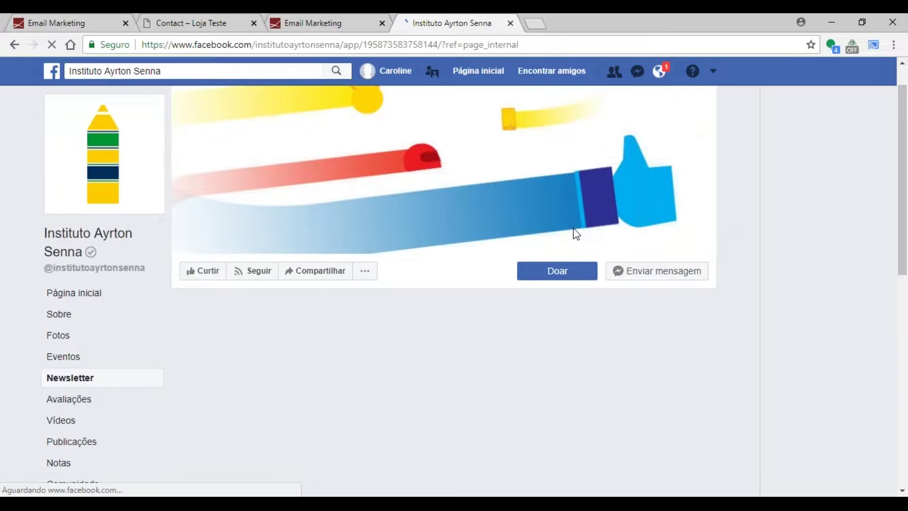
scroll(444, 227, "down", 3)
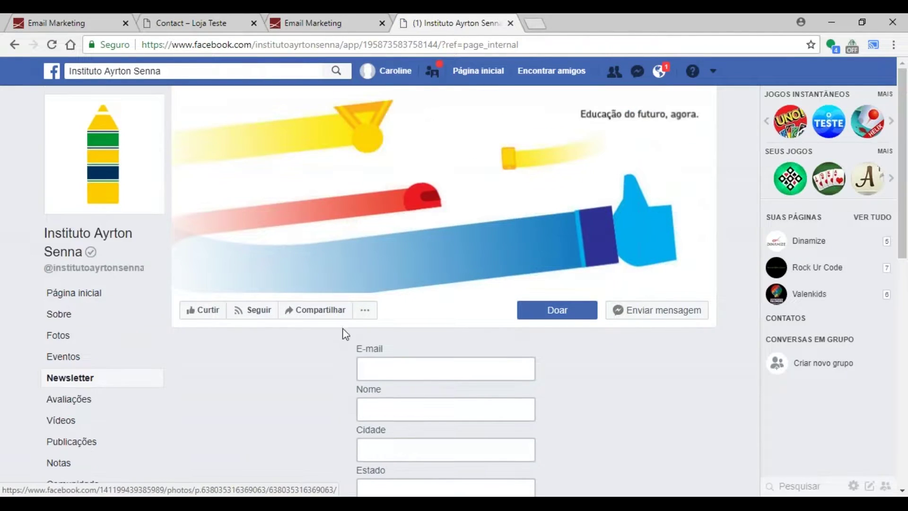
scroll(308, 364, "down", 3)
left_click(391, 241)
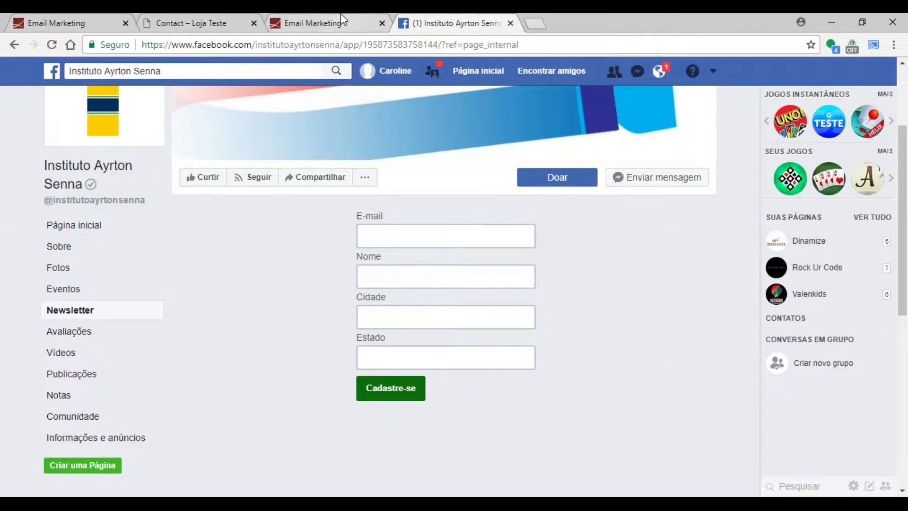
Step: Return to the new form dialog, review the remaining form types, and close it without adding a form
left_click(303, 19)
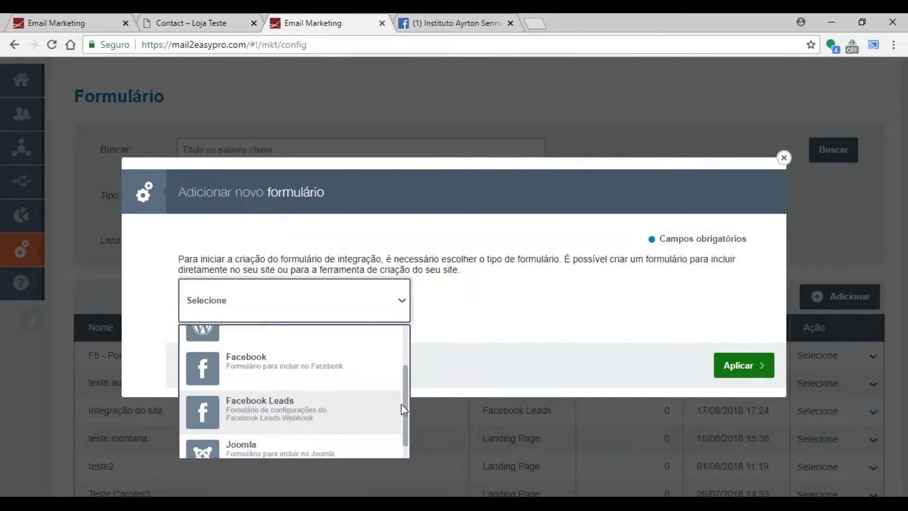
scroll(406, 407, "down", 1)
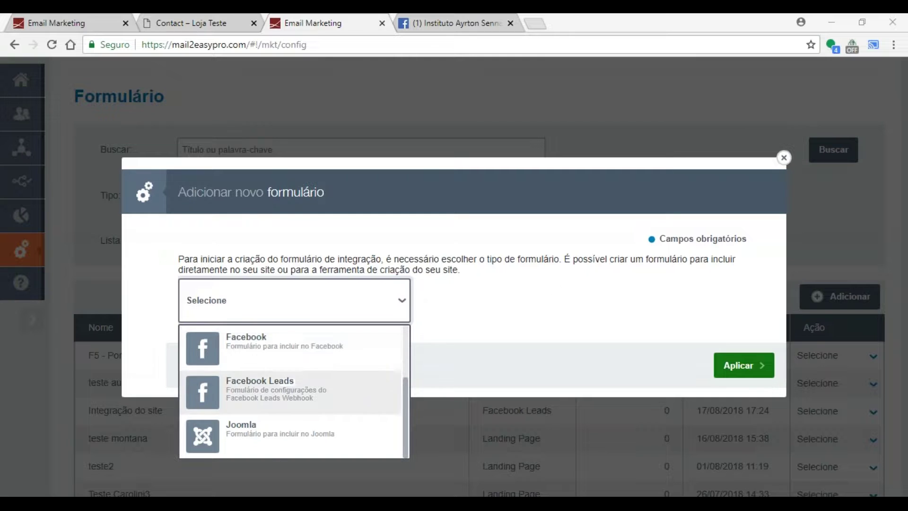
left_click(782, 160)
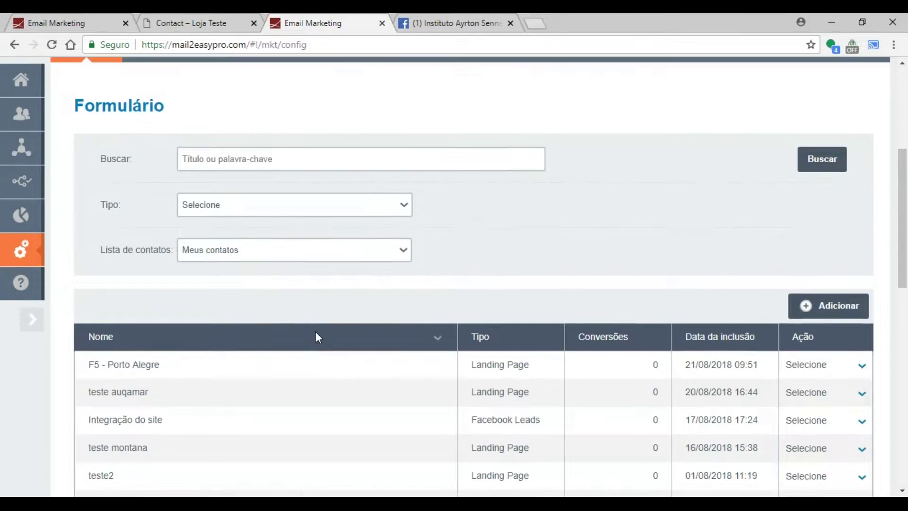
Step: Open the Captação de formulários section and expand the mkt2easy.dinamizeweb.com.br entry to list its forms
scroll(316, 336, "up", 3)
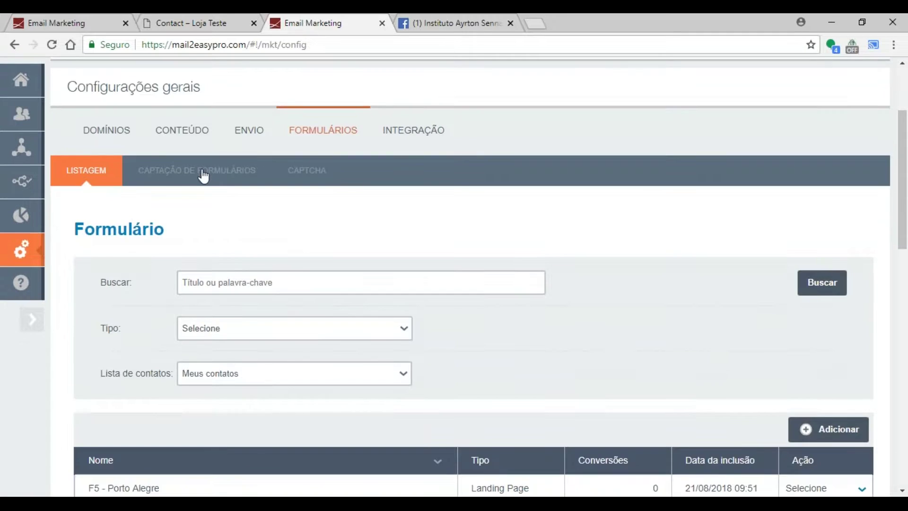
left_click(199, 174)
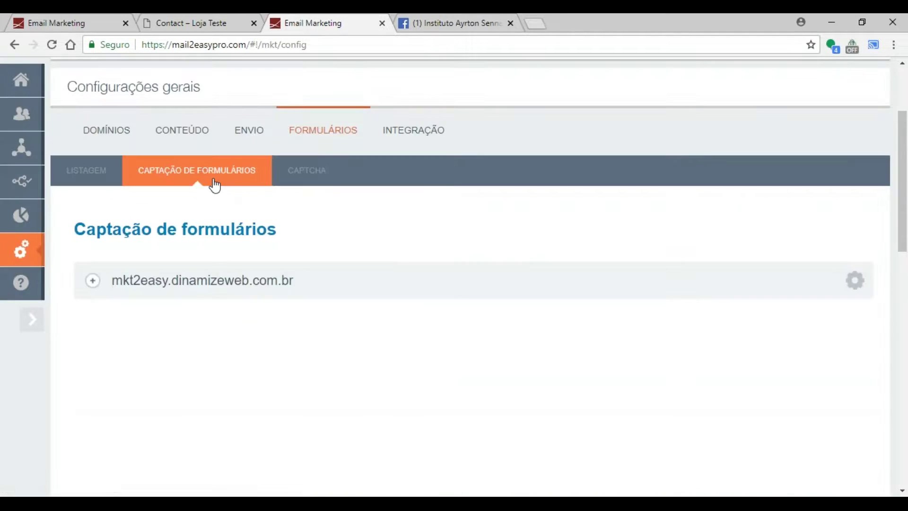
left_click(198, 280)
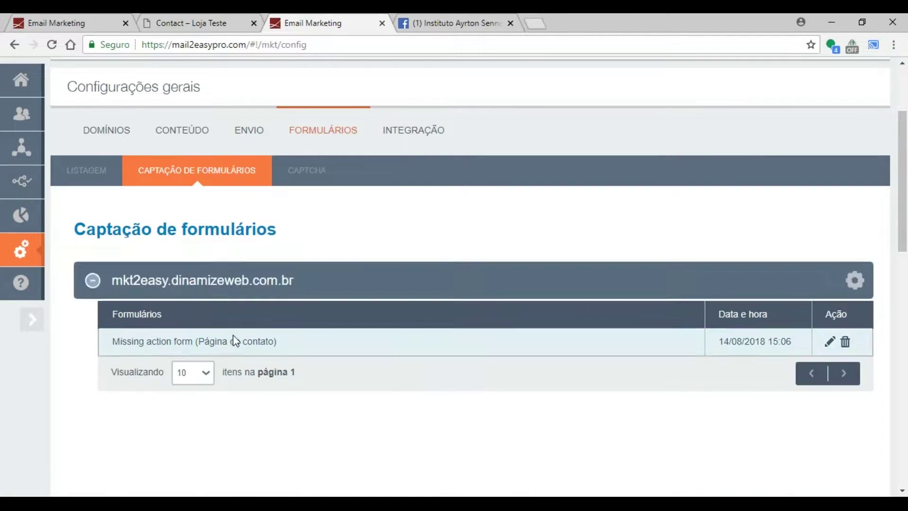
Step: Review the contact form on the Loja Teste website from its Name field down to the end
left_click(183, 22)
scroll(283, 265, "up", 3)
scroll(266, 302, "down", 3)
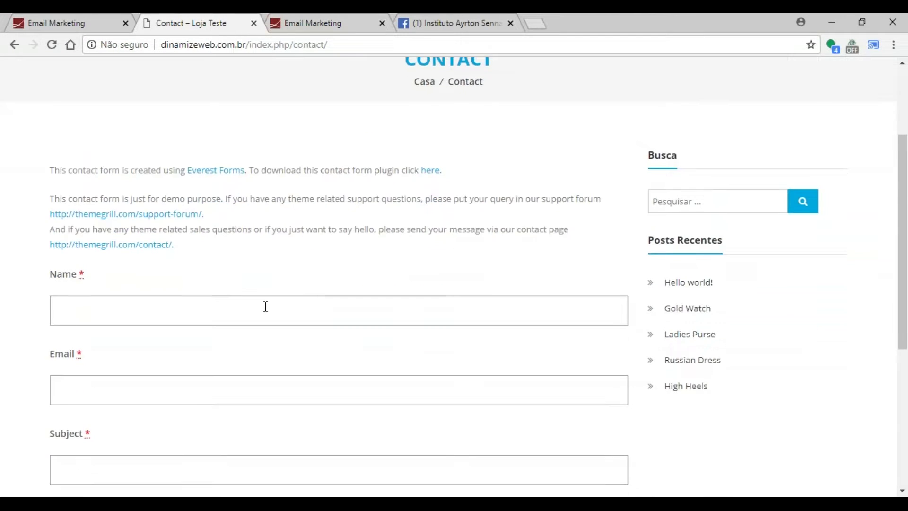
scroll(180, 221, "down", 3)
left_click(170, 178)
scroll(244, 264, "down", 3)
scroll(244, 264, "up", 8)
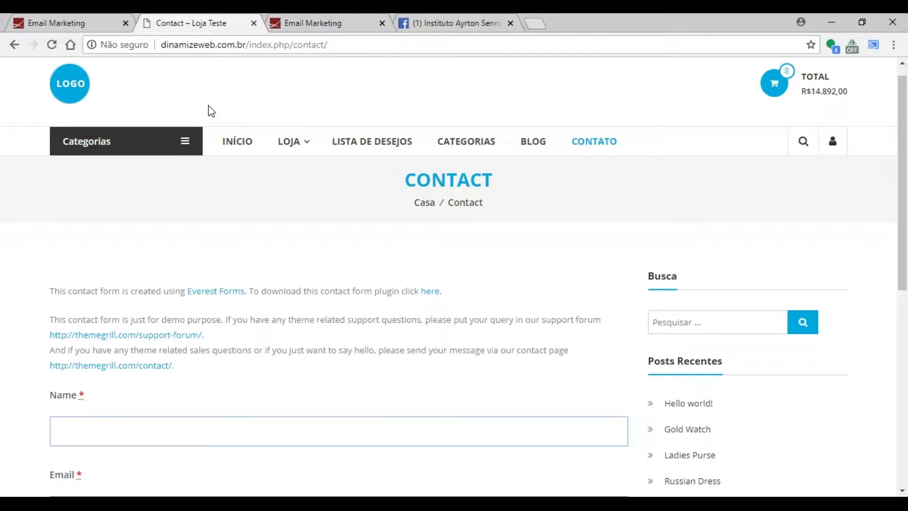
scroll(327, 260, "down", 4)
scroll(725, 194, "up", 5)
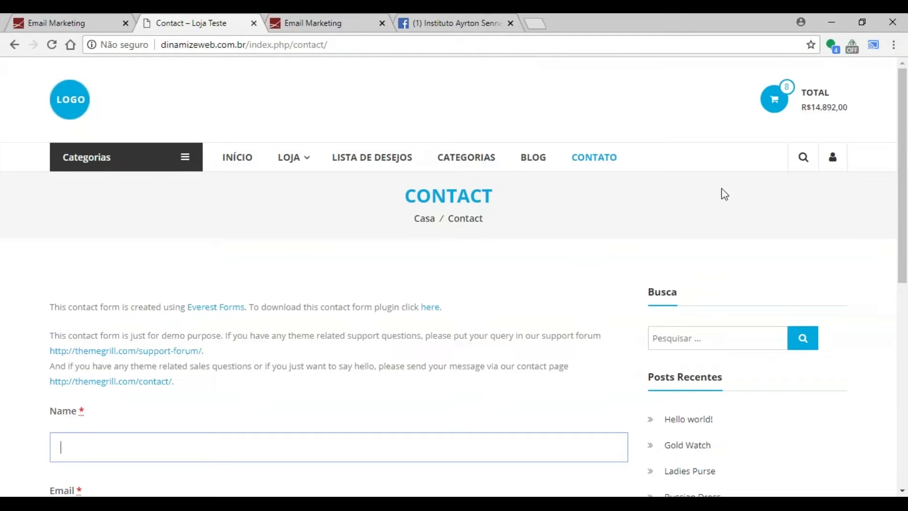
Step: Check the capture settings of mkt2easy.dinamizeweb.com.br, highlight the JavaScript include for the site pages, and close the settings without changes
left_click(305, 21)
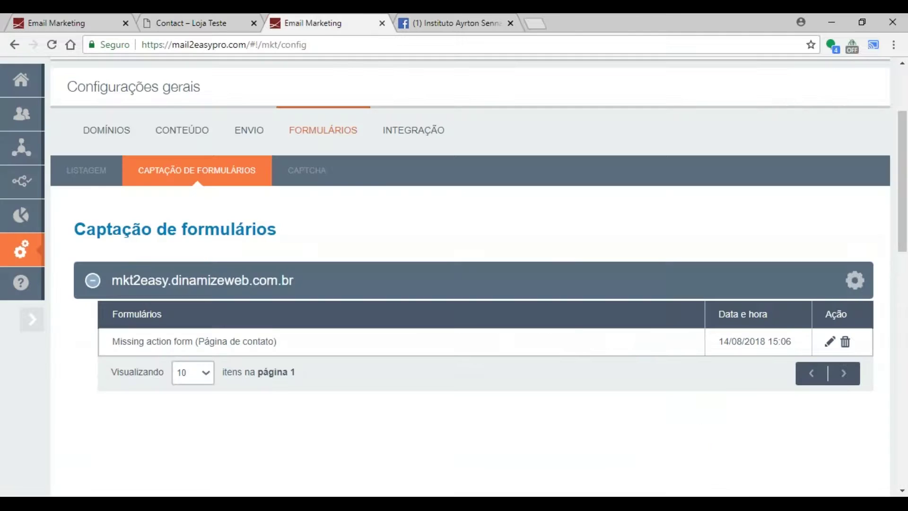
left_click(858, 283)
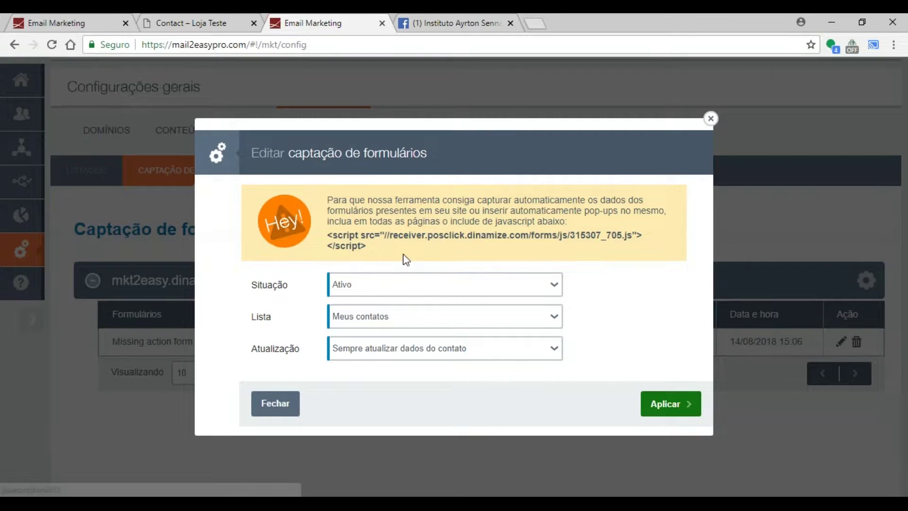
left_click_drag(406, 259, 325, 237)
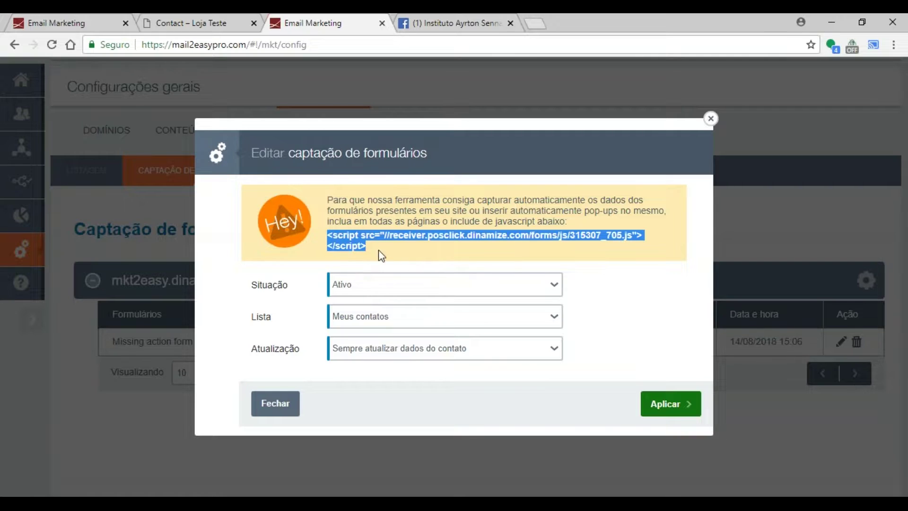
left_click(265, 407)
Step: Review the field mapping of the Missing action form (Página de contato), including the login, billing and shipping fields, and close it unchanged
left_click(830, 342)
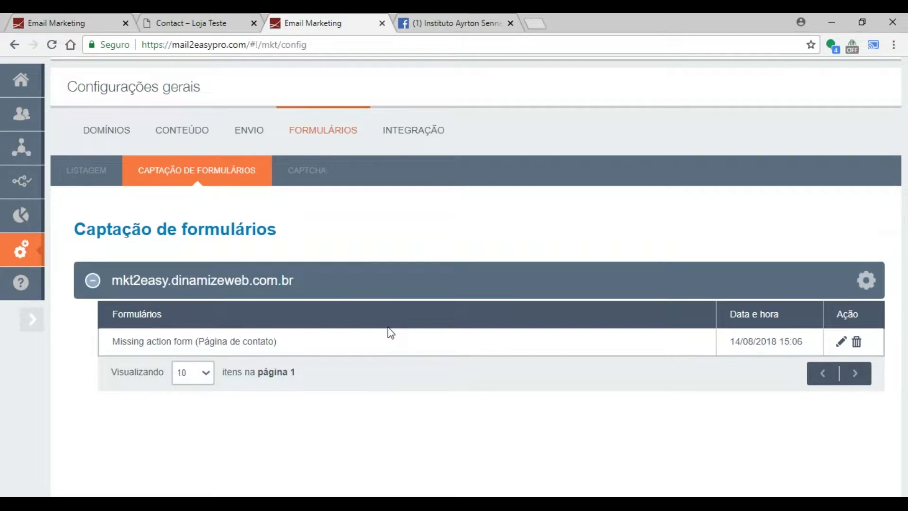
scroll(408, 326, "down", 2)
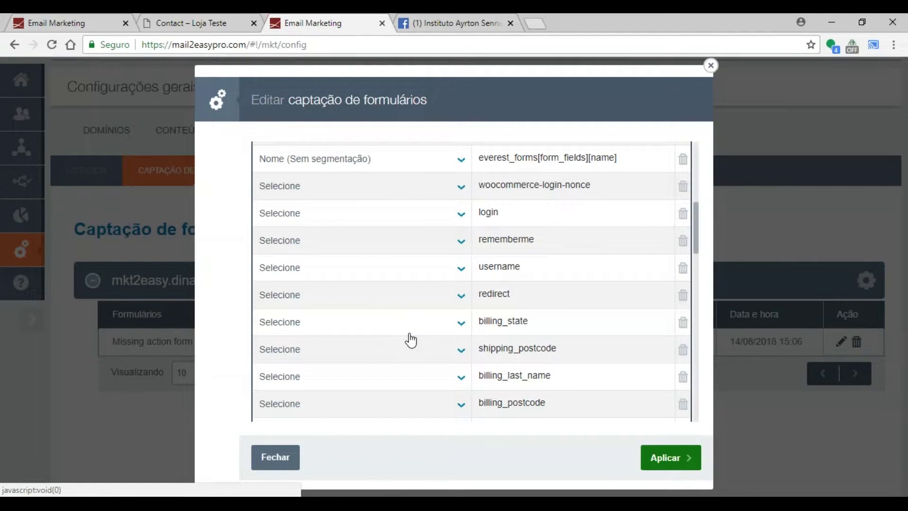
double_click(480, 221)
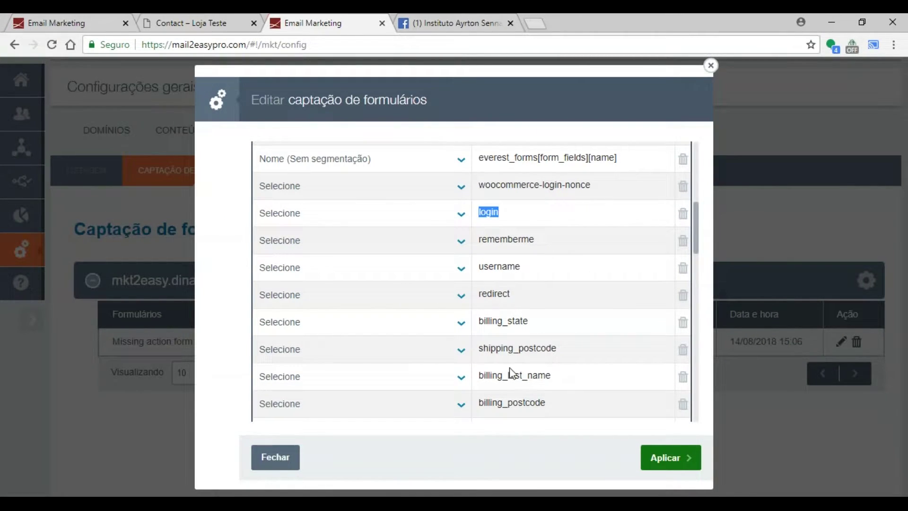
double_click(486, 320)
left_click_drag(483, 349, 557, 350)
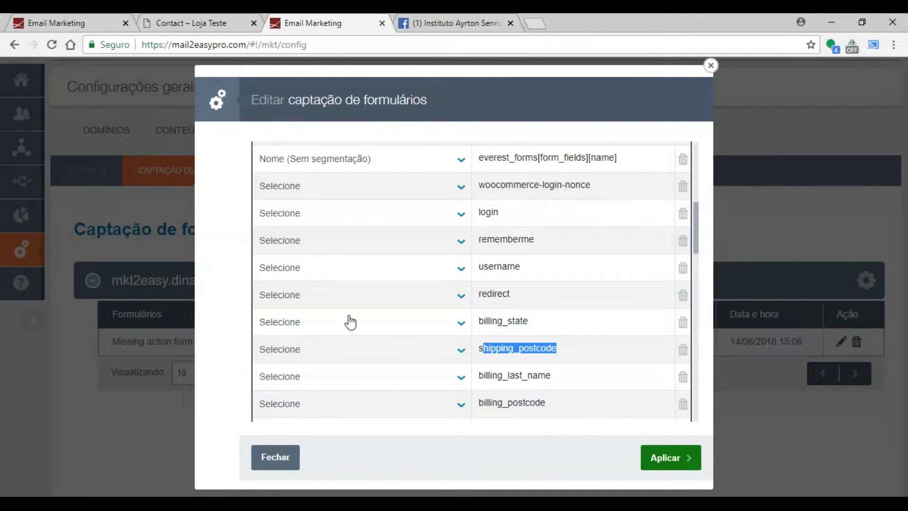
scroll(426, 326, "down", 8)
scroll(426, 330, "down", 6)
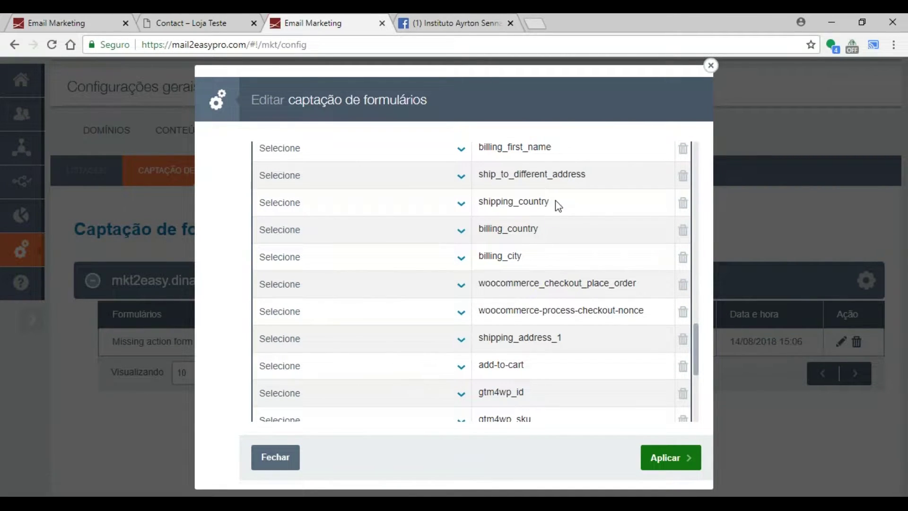
scroll(543, 322, "down", 6)
scroll(539, 297, "up", 6)
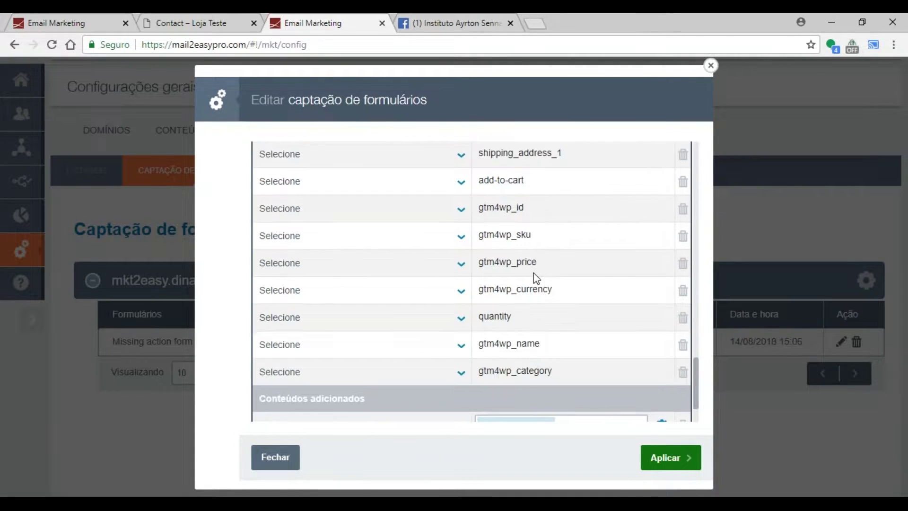
left_click(710, 68)
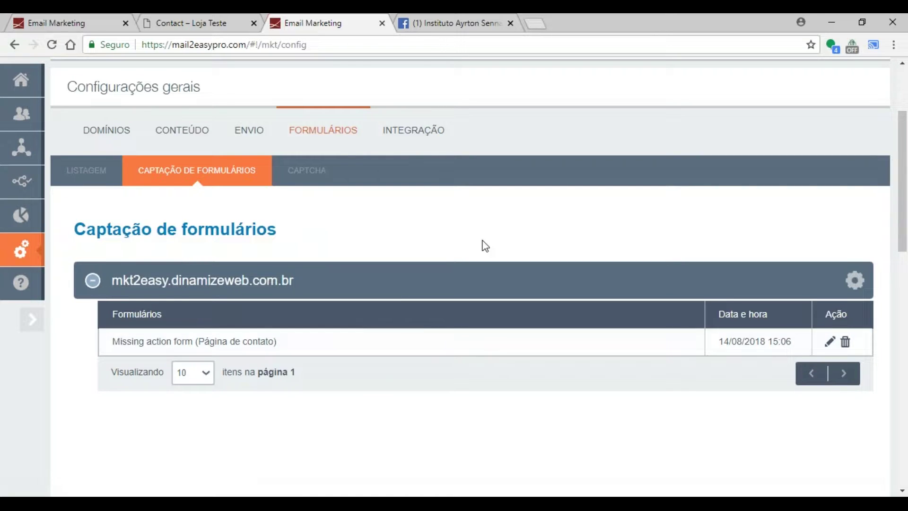
Step: Open the landing pages listing and follow the published address of the Ebook landing page
left_click(21, 147)
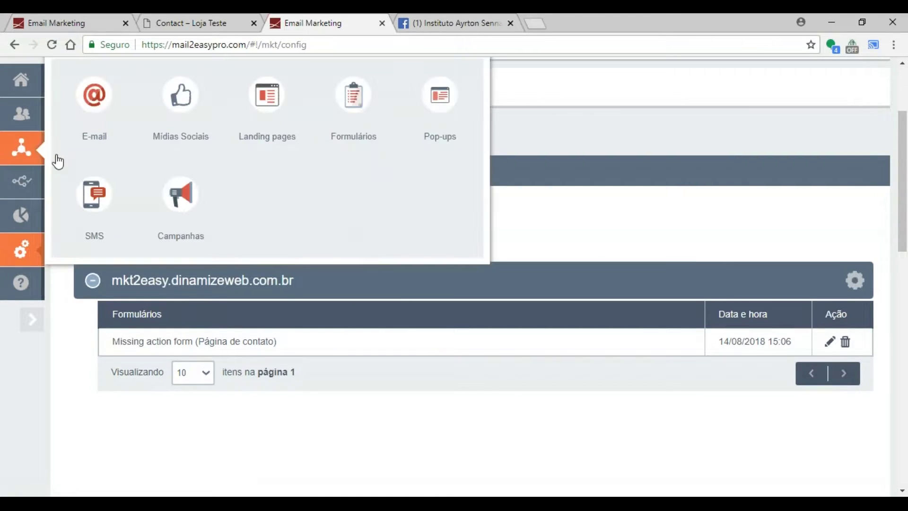
left_click(266, 134)
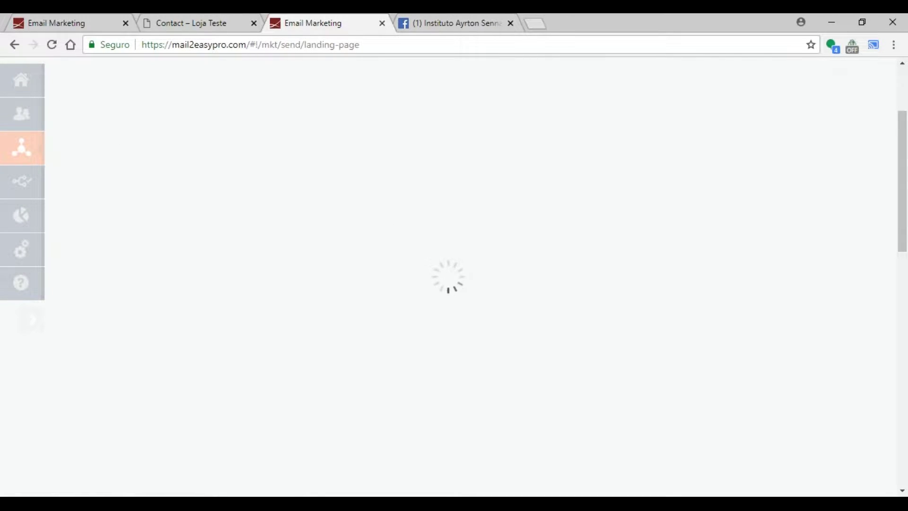
scroll(435, 314, "down", 3)
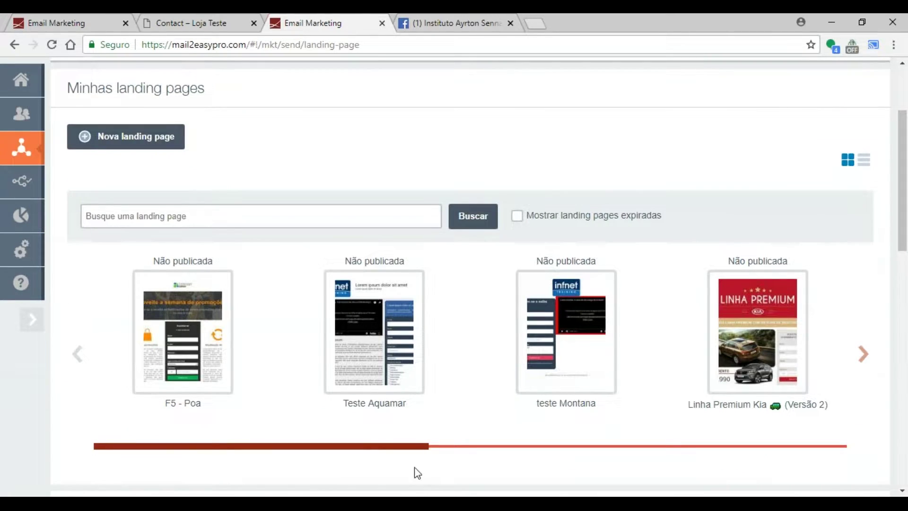
left_click_drag(410, 454, 746, 446)
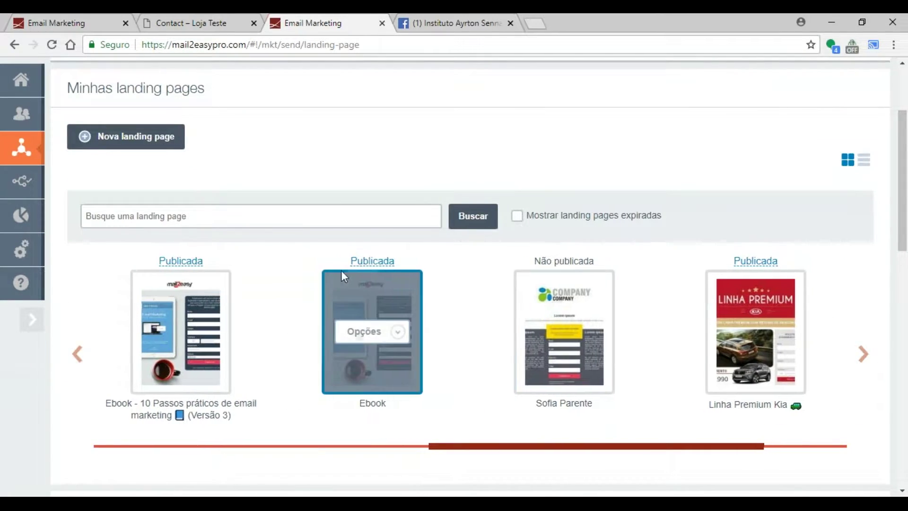
left_click(341, 272)
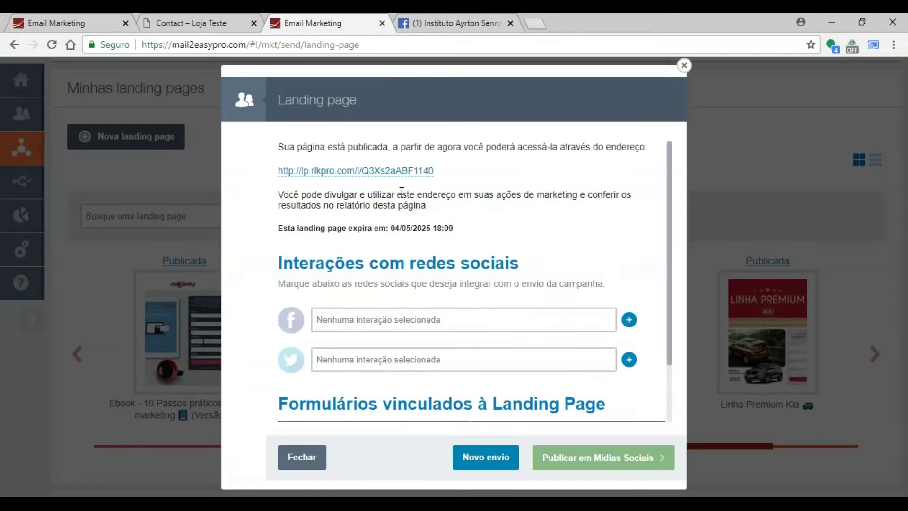
left_click(356, 171)
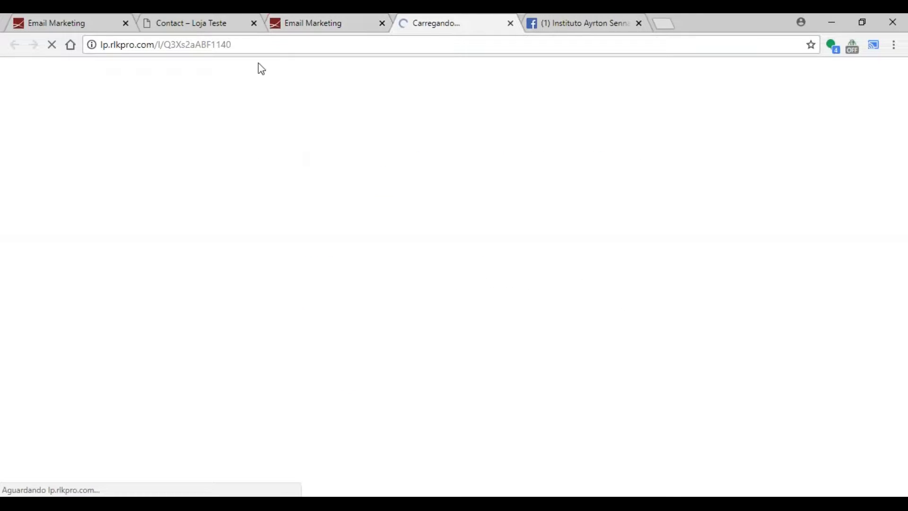
Step: Examine the published Ebook landing page and the sign-up form it contains
scroll(455, 282, "down", 4)
scroll(489, 280, "up", 3)
scroll(534, 206, "down", 3)
scroll(464, 291, "up", 4)
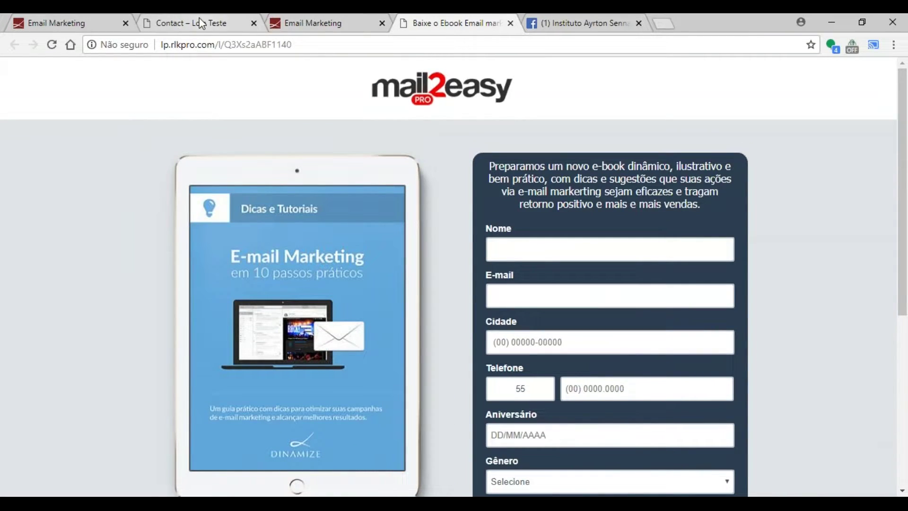
scroll(289, 194, "down", 4)
scroll(293, 206, "up", 4)
scroll(401, 265, "down", 5)
scroll(425, 204, "up", 5)
Step: Return to the Ebook page's publication details, check its linked form and contact list, and close the details
left_click(320, 20)
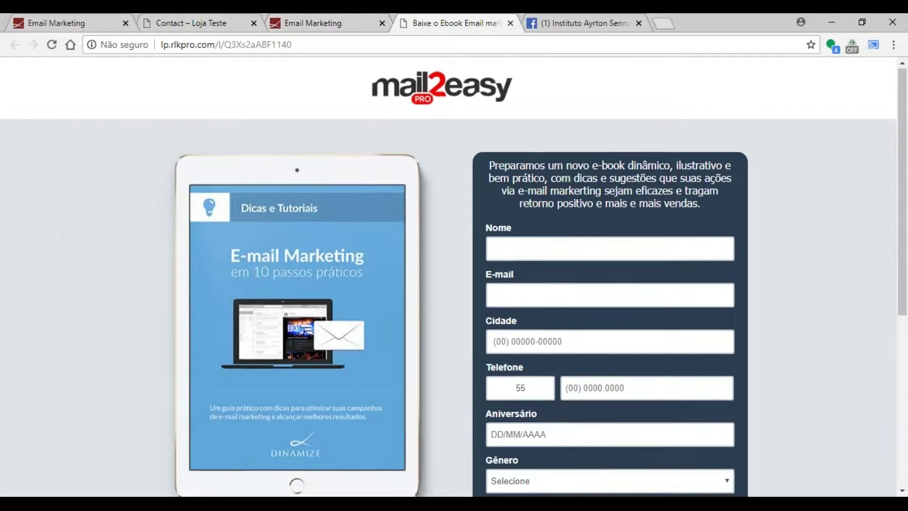
scroll(345, 235, "down", 2)
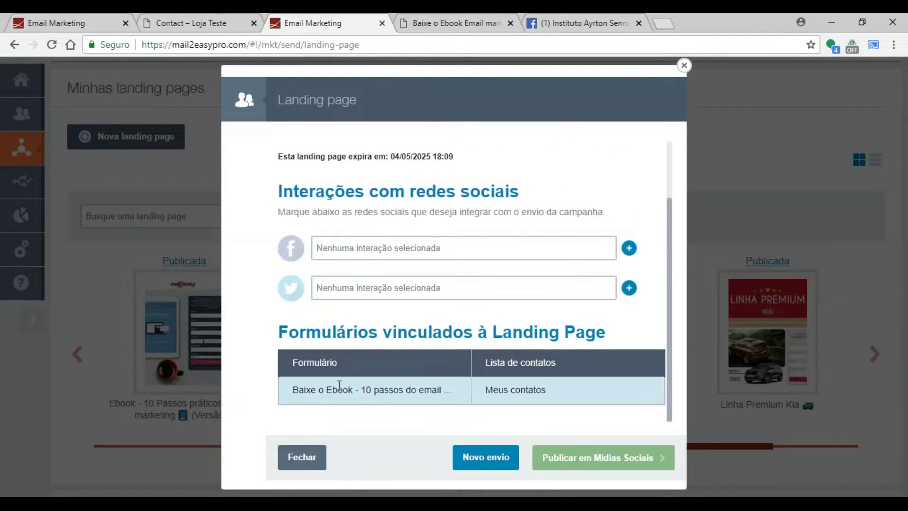
left_click_drag(295, 392, 399, 422)
double_click(388, 389)
left_click(327, 454)
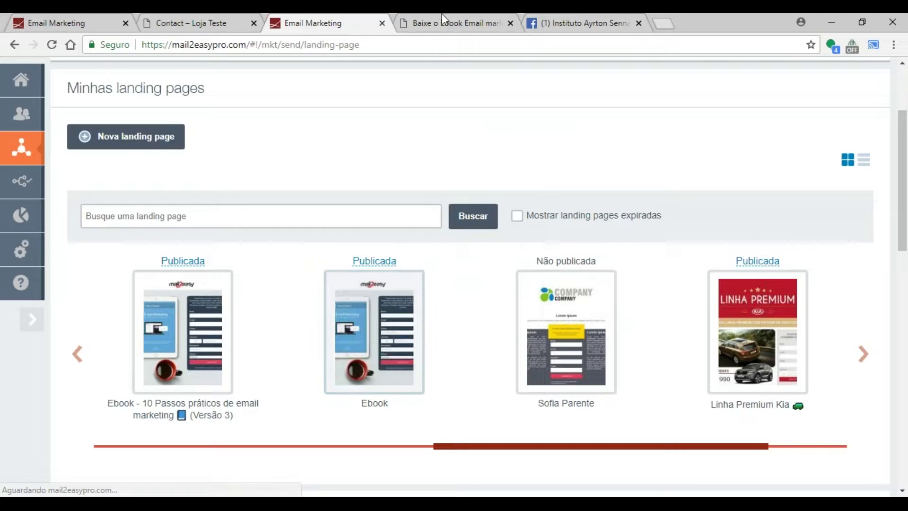
Step: Go back to the published Ebook landing page and look through its full sign-up form again
left_click(452, 23)
scroll(296, 131, "up", 5)
scroll(296, 131, "down", 5)
scroll(413, 170, "up", 5)
scroll(474, 123, "down", 6)
scroll(462, 271, "up", 6)
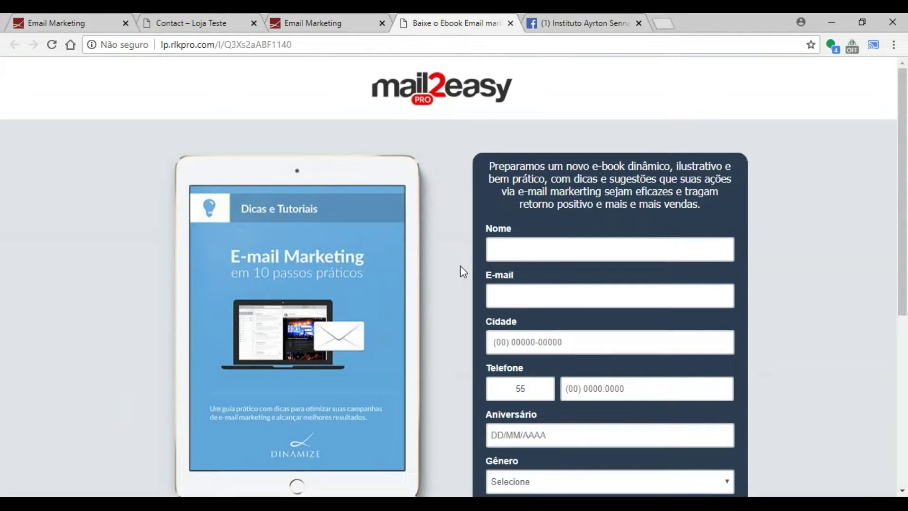
scroll(475, 183, "down", 6)
scroll(481, 176, "up", 6)
Step: Return to the new automation, discard the new contacts entry setup, and choose Conversão de contatos as the trigger
left_click(93, 16)
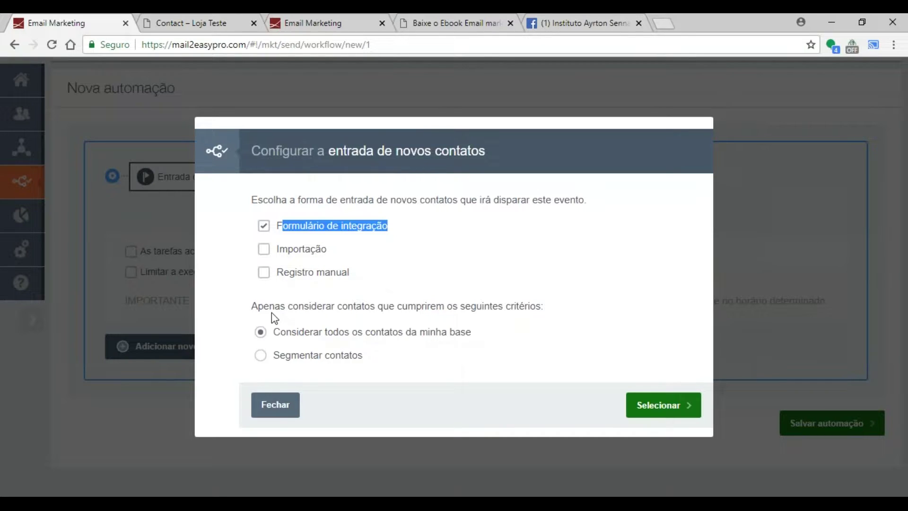
left_click(276, 405)
left_click(256, 178)
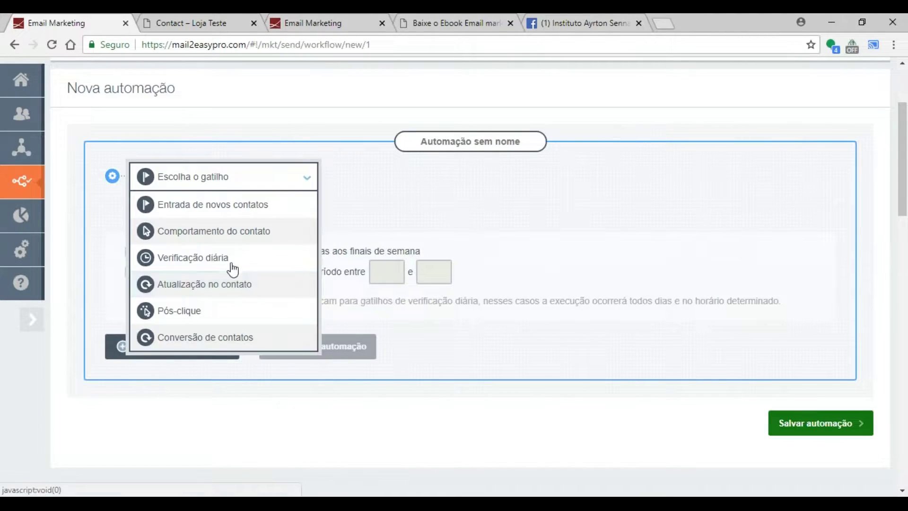
left_click(223, 339)
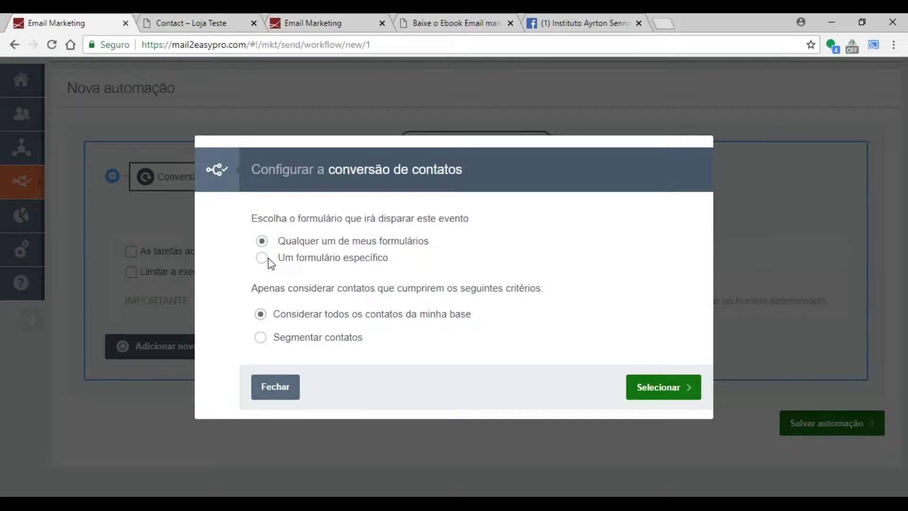
Step: Close the Instituto Ayrton Senna Facebook page and set the conversion trigger to Qualquer um de meus formulários
left_click(262, 257)
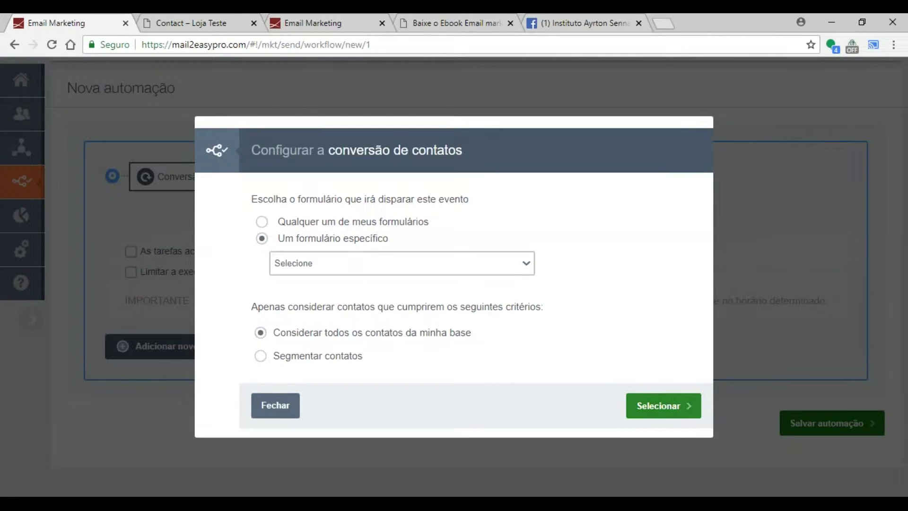
middle_click(558, 14)
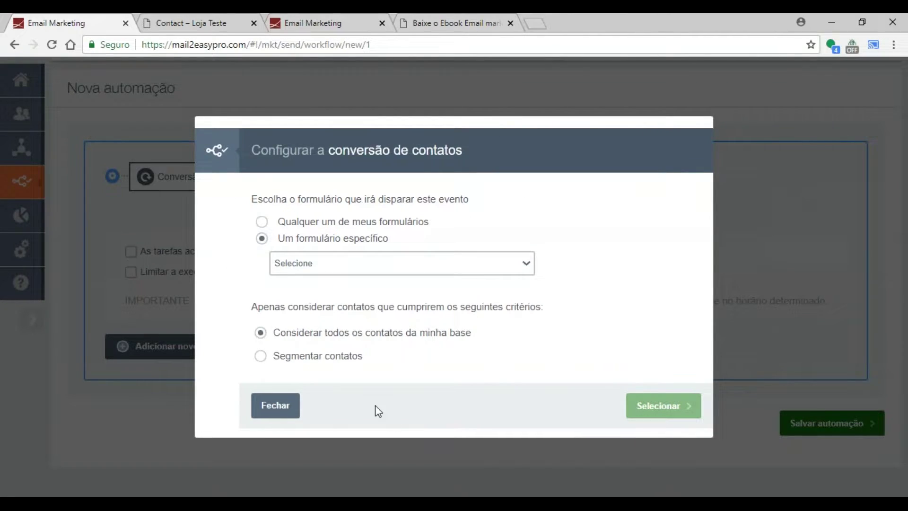
left_click(293, 225)
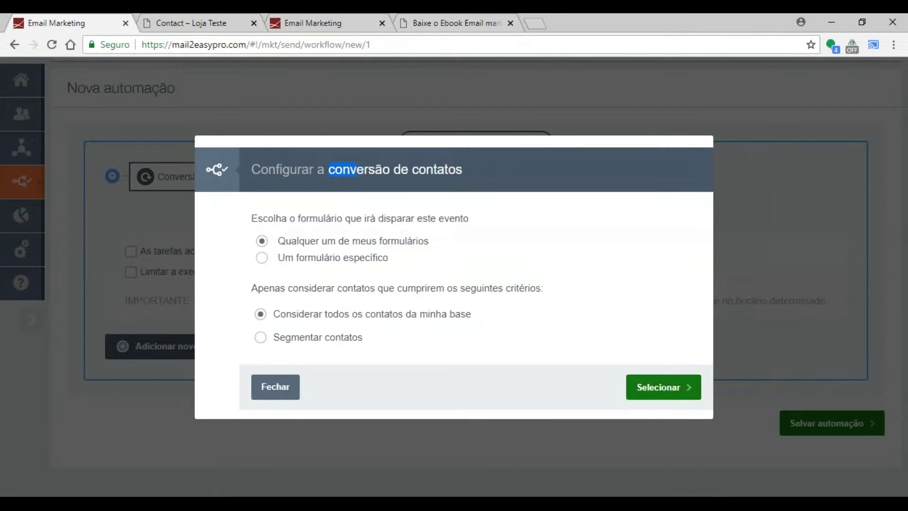
Step: Revisit the Ebook landing page to view its form as an example of a contact conversion
left_click(441, 19)
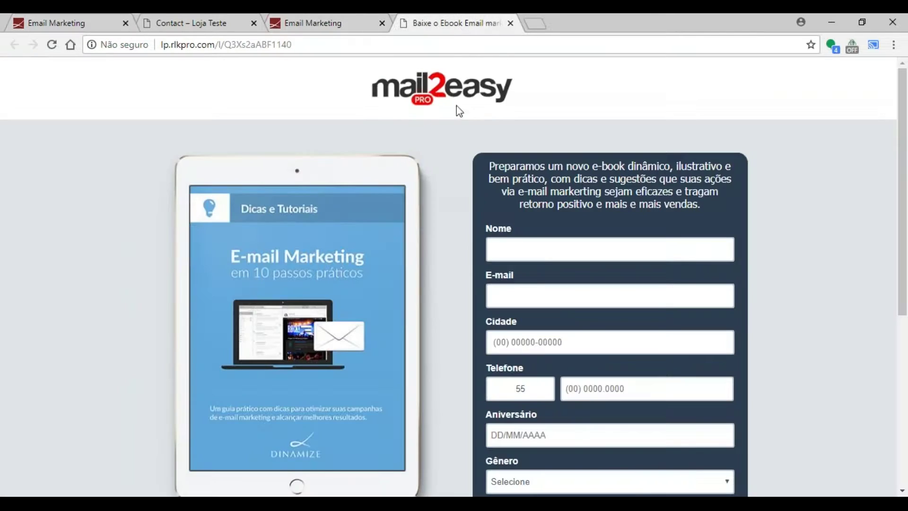
scroll(290, 234, "down", 4)
scroll(368, 350, "up", 4)
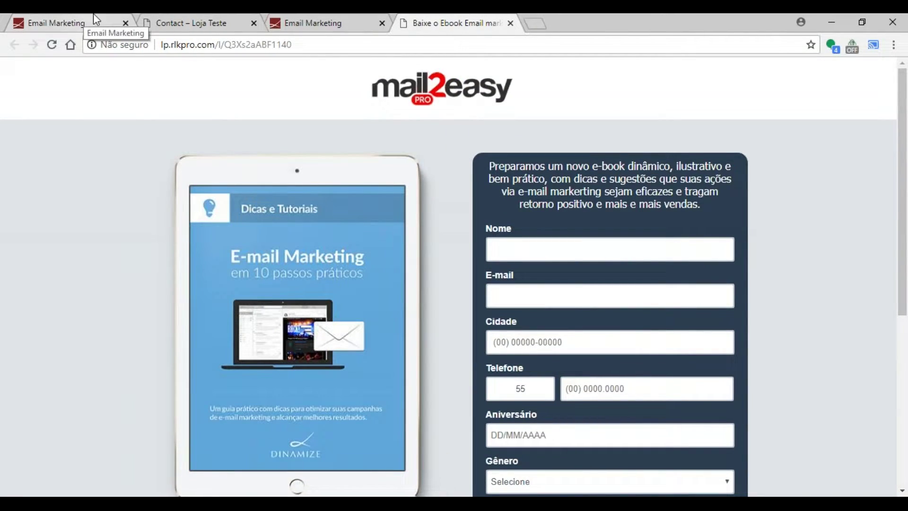
Step: Return to the new automation, set the conversion trigger to Um formulário específico, and open its list of forms
left_click(108, 16)
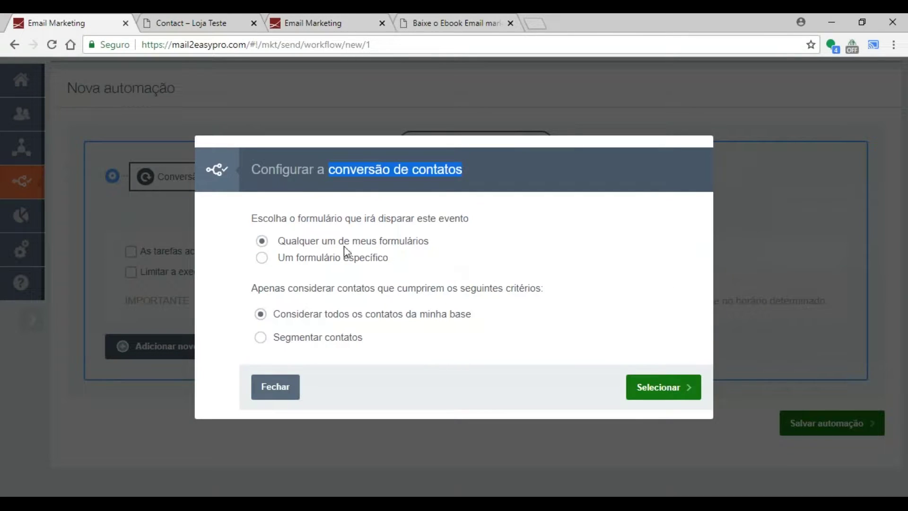
left_click(313, 257)
left_click(314, 267)
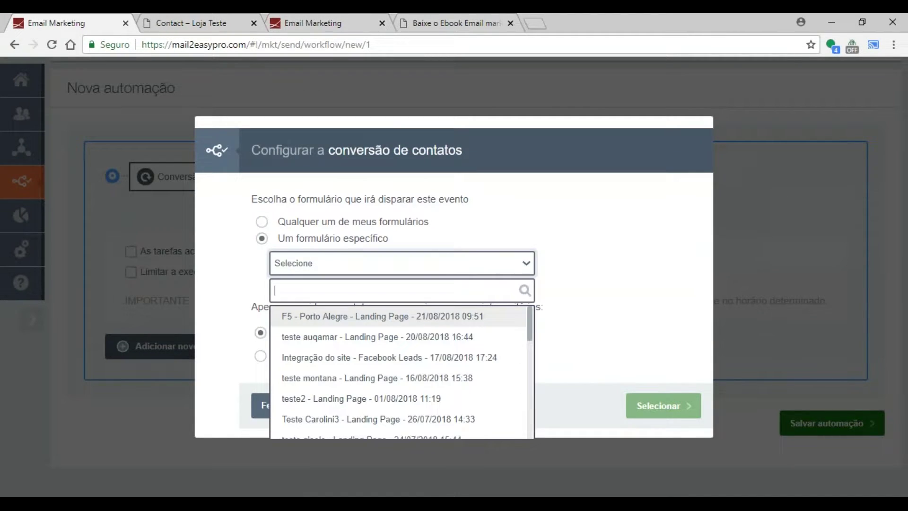
type("https://www.dinamize.com.br/landing-pages/jornada-de-compra/")
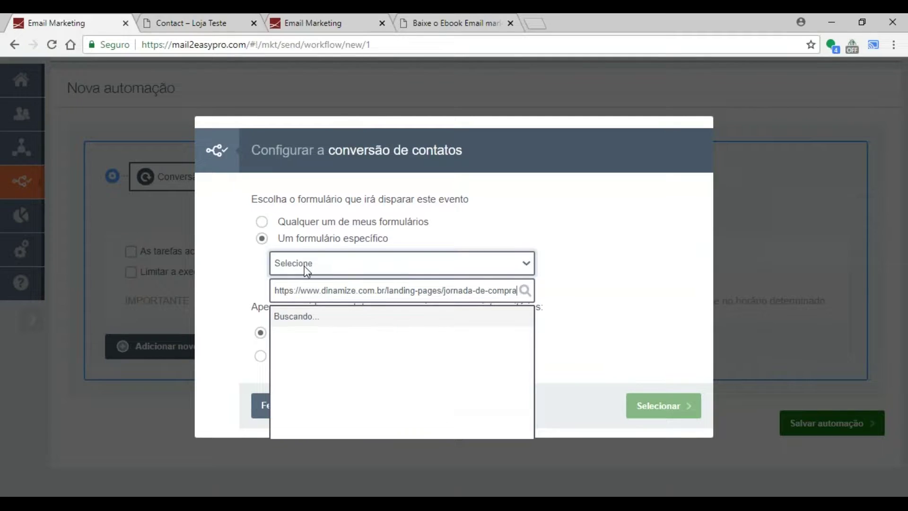
key("ctrl+a")
key("BackSpace")
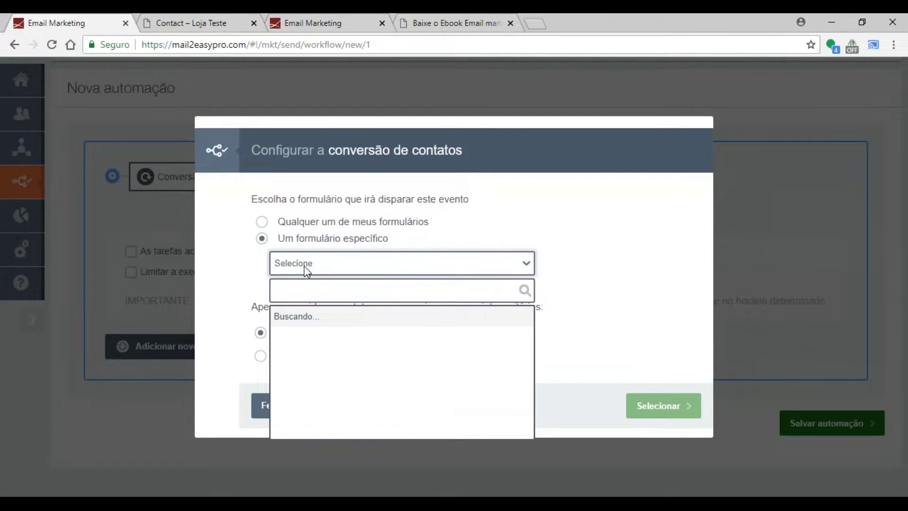
Step: Browse the available forms and locate the Baixe o Ebook - 10 passos do email marketing entry
left_click_drag(530, 322, 530, 324)
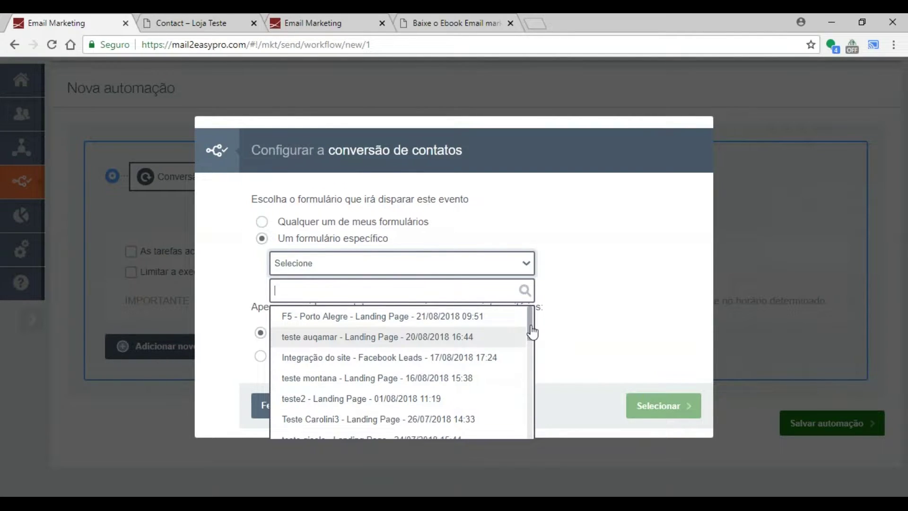
left_click_drag(530, 325, 530, 371)
scroll(377, 375, "down", 1)
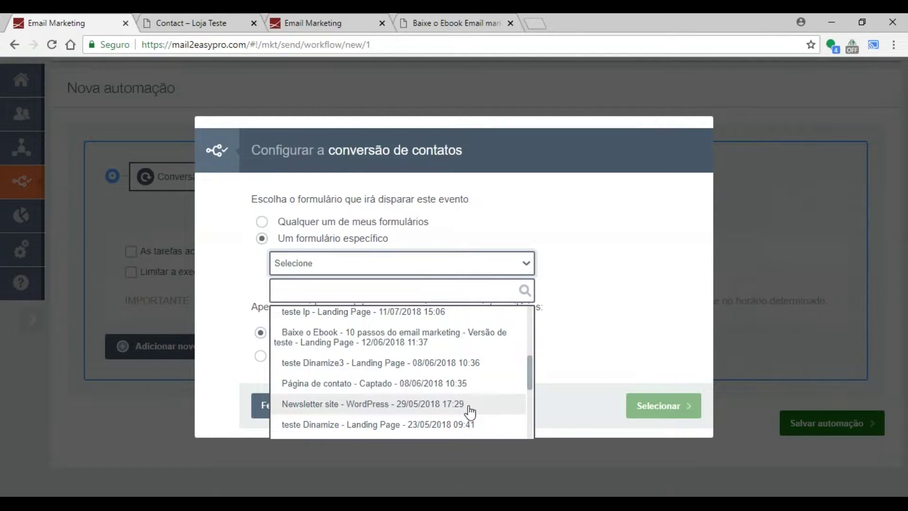
mouse_move(530, 380)
left_mouse_down()
mouse_move(531, 431)
mouse_move(519, 375)
left_mouse_up()
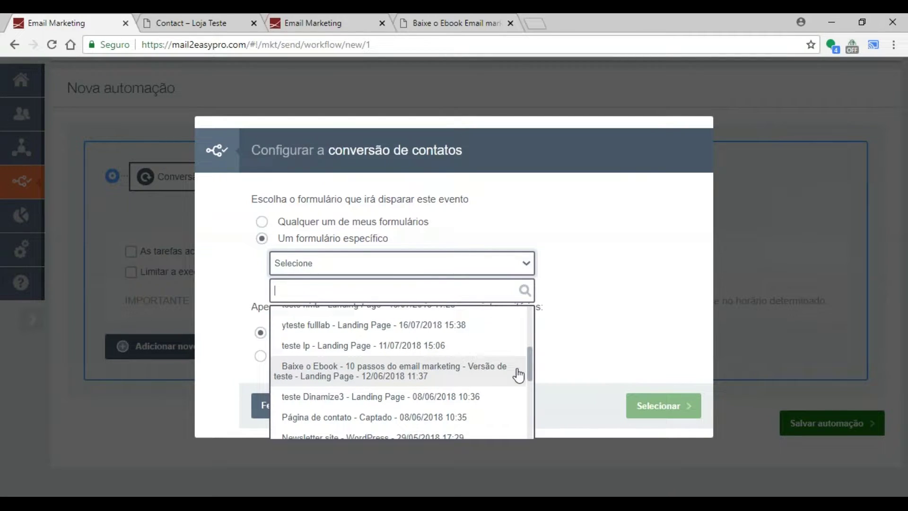
Step: Review the Ebook landing page and check its publication details for the name of the linked form
left_click(439, 17)
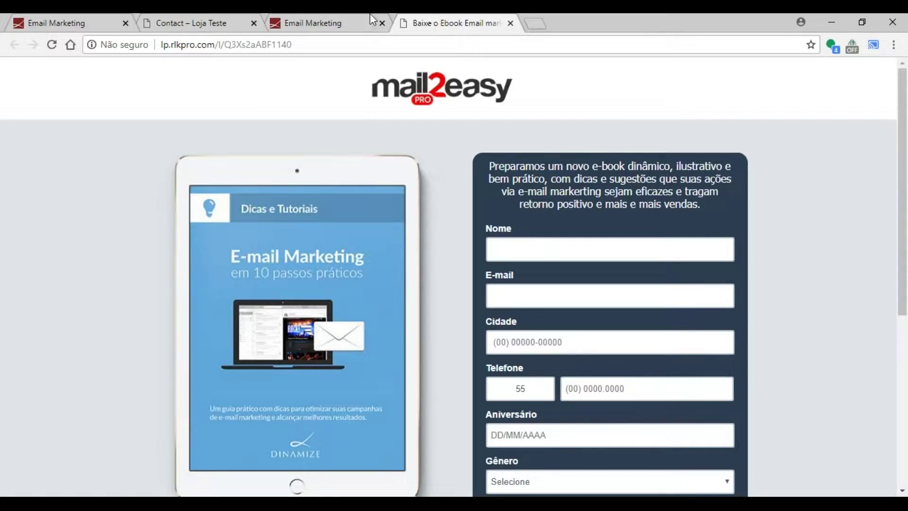
scroll(548, 345, "down", 4)
left_click(315, 15)
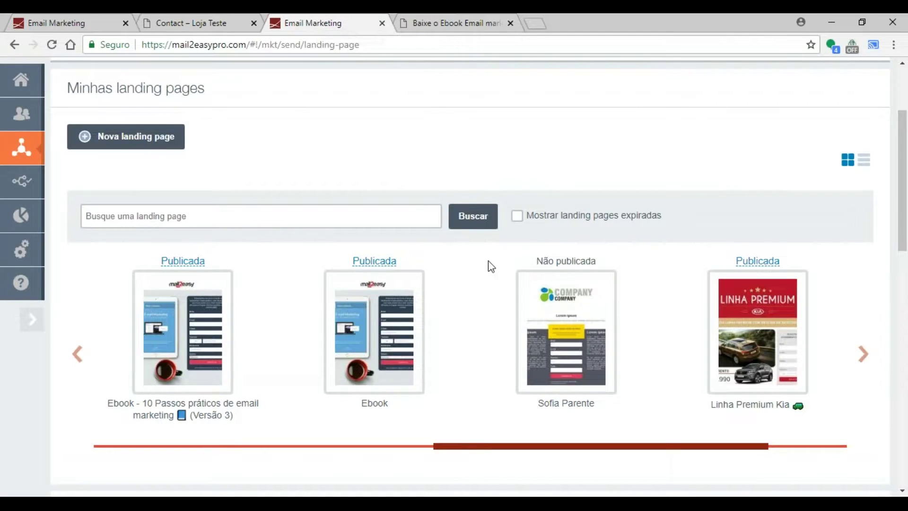
left_click(376, 261)
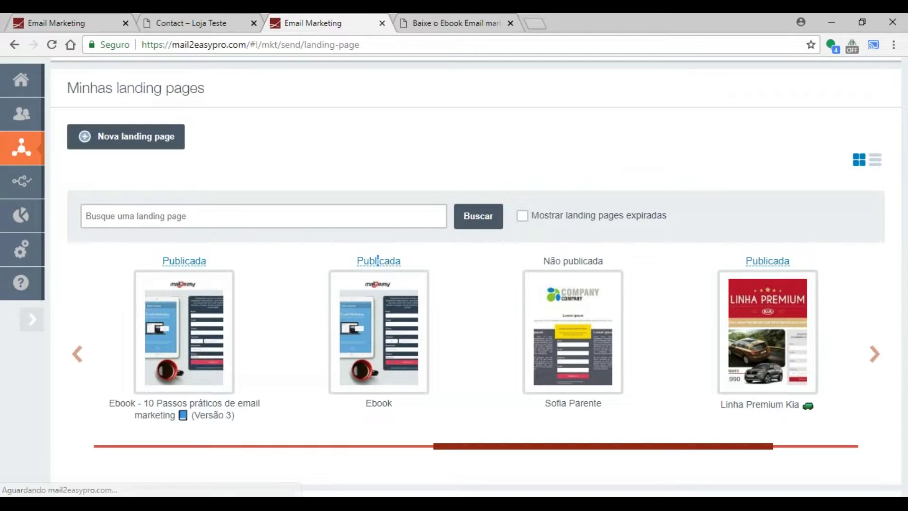
scroll(393, 260, "down", 2)
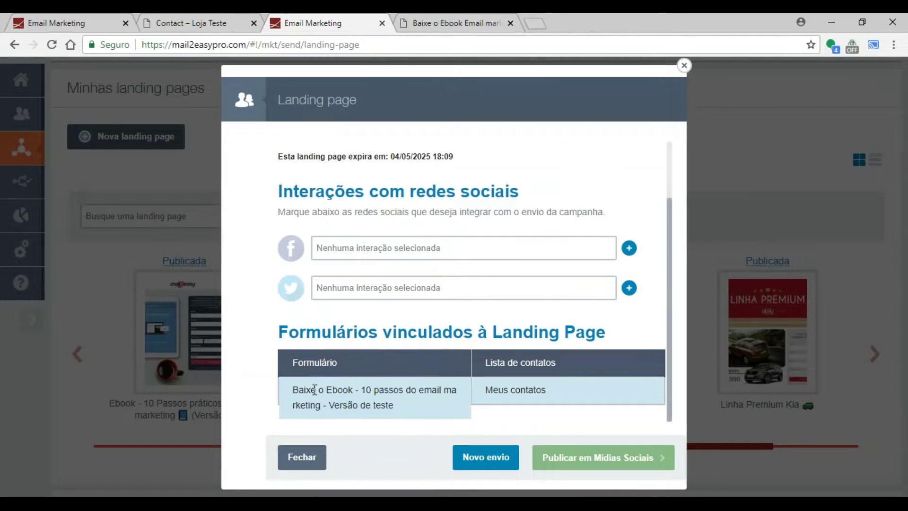
left_click_drag(303, 392, 399, 416)
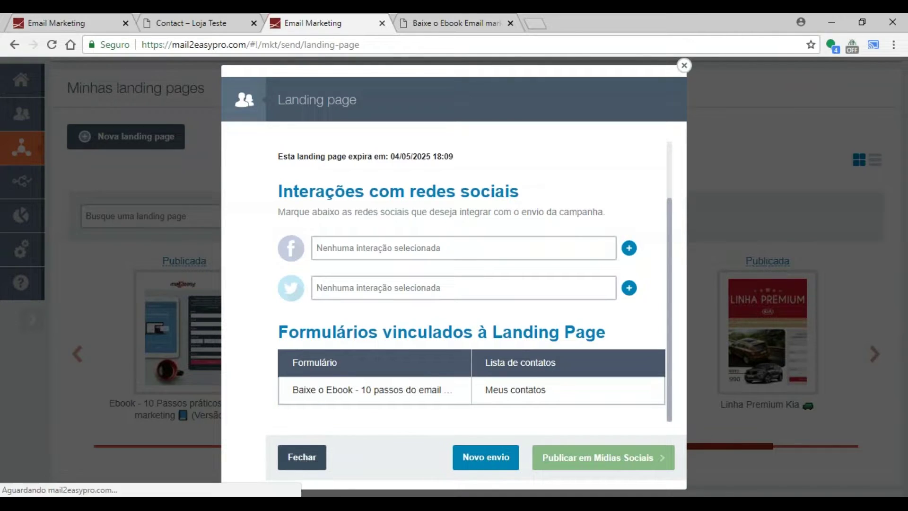
Step: Close the Ebook publication details and open the published Linha Premium Kia landing page
left_click(301, 456)
left_click(746, 263)
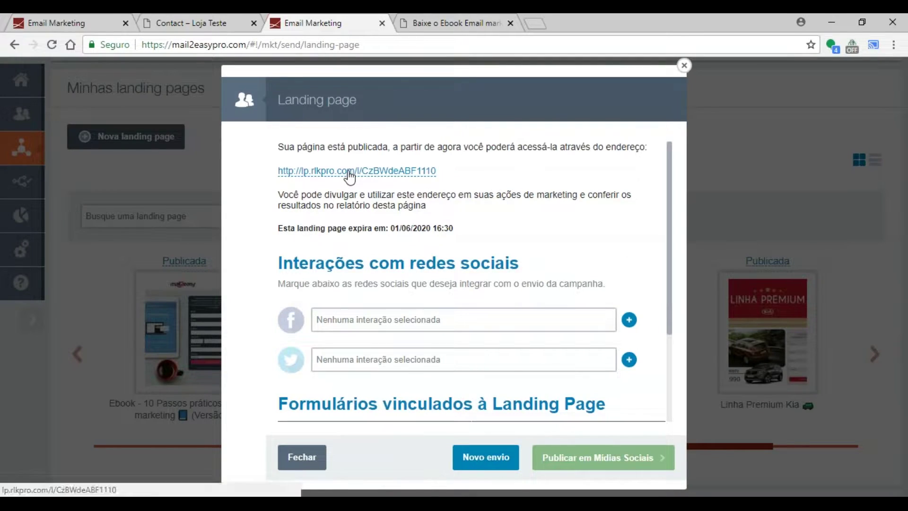
left_click(348, 171)
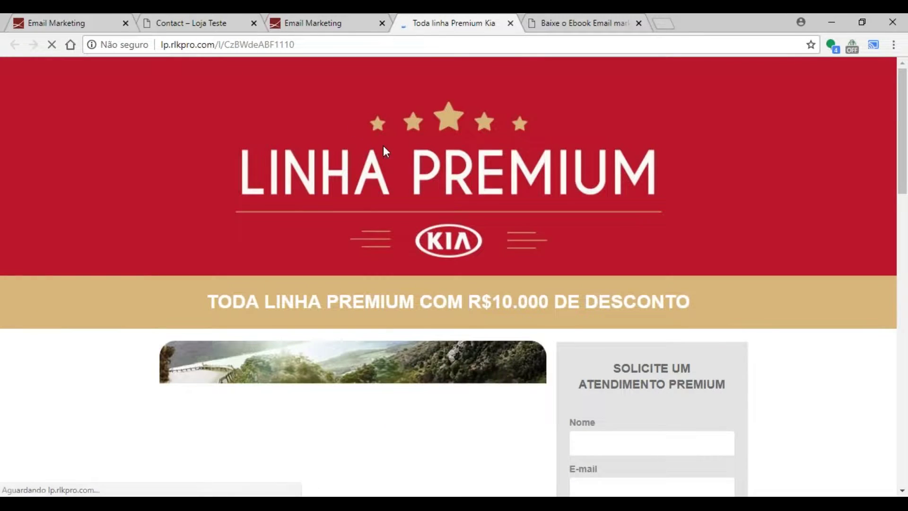
Step: Look through the separate request forms for each car on the Linha Premium Kia page
scroll(378, 189, "down", 4)
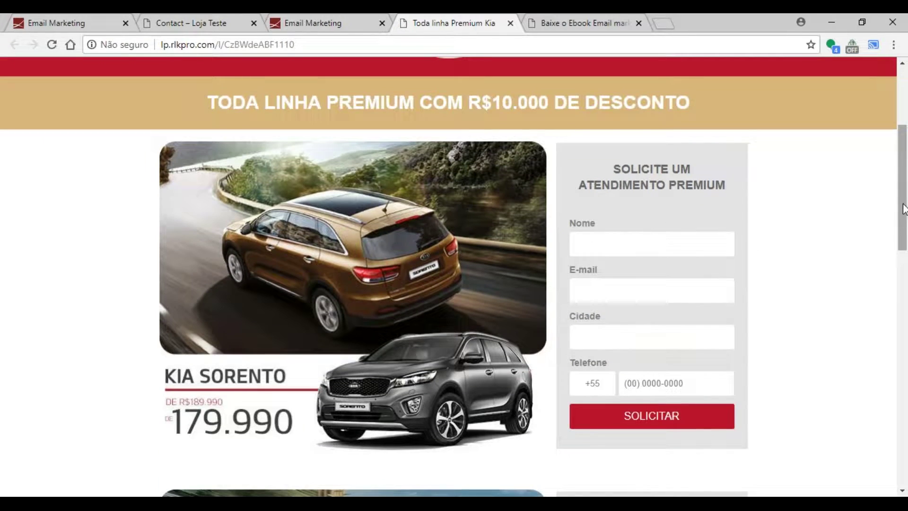
left_click_drag(903, 220, 903, 293)
scroll(444, 225, "down", 1)
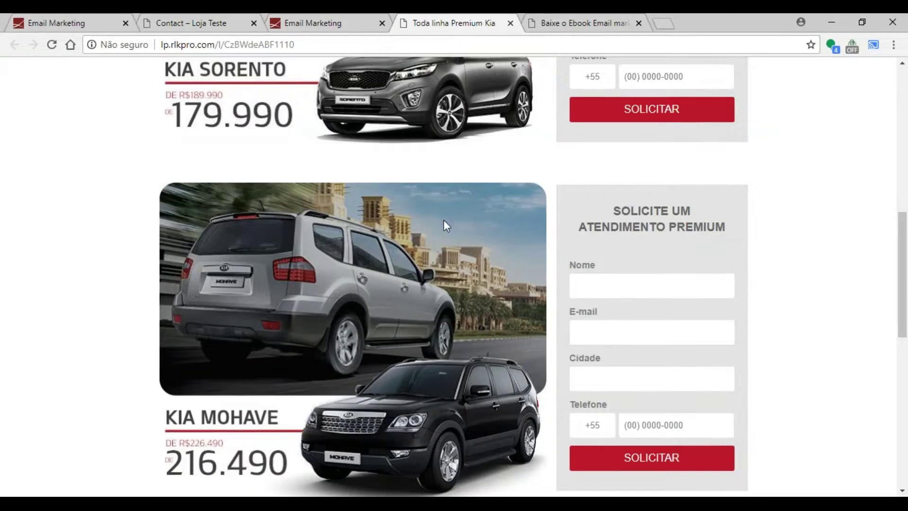
scroll(652, 256, "down", 10)
scroll(652, 257, "up", 1)
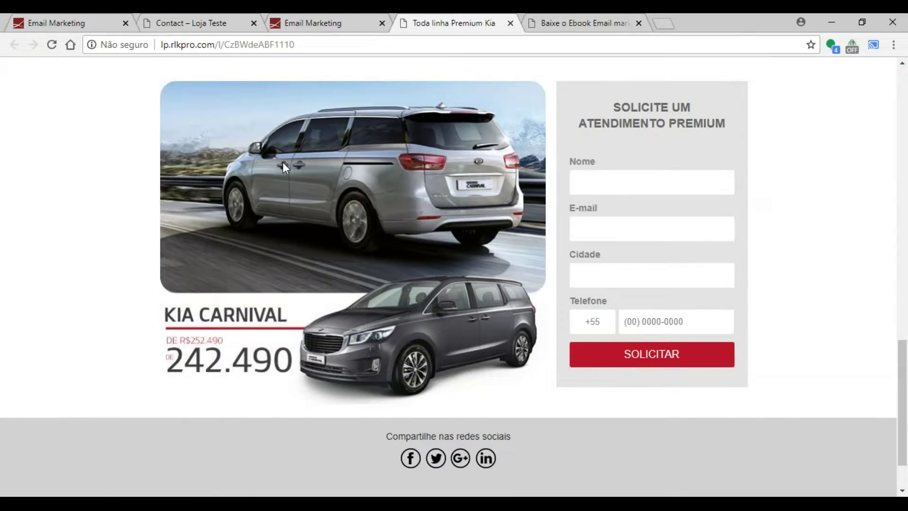
left_click_drag(902, 387, 878, 402)
Step: Go back to the automation's form list and find the Interessados entries for the Kia models
left_click(71, 23)
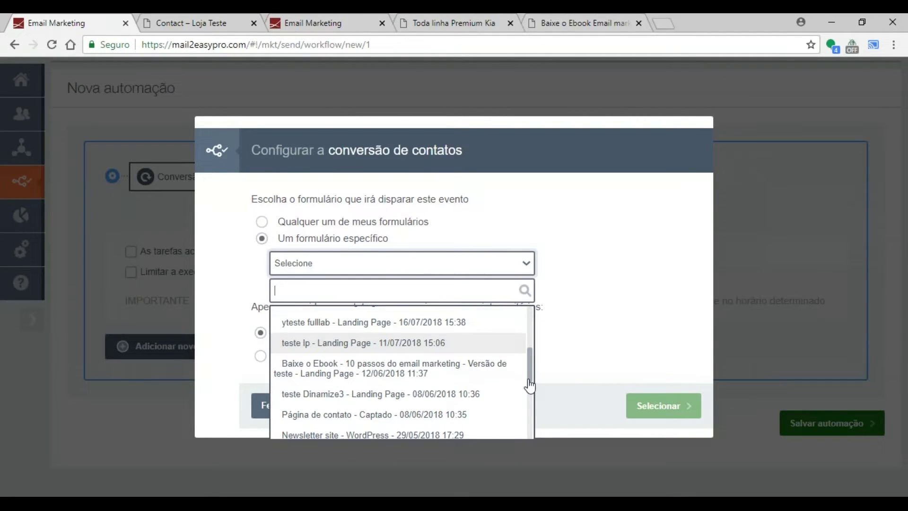
left_click_drag(530, 373, 524, 423)
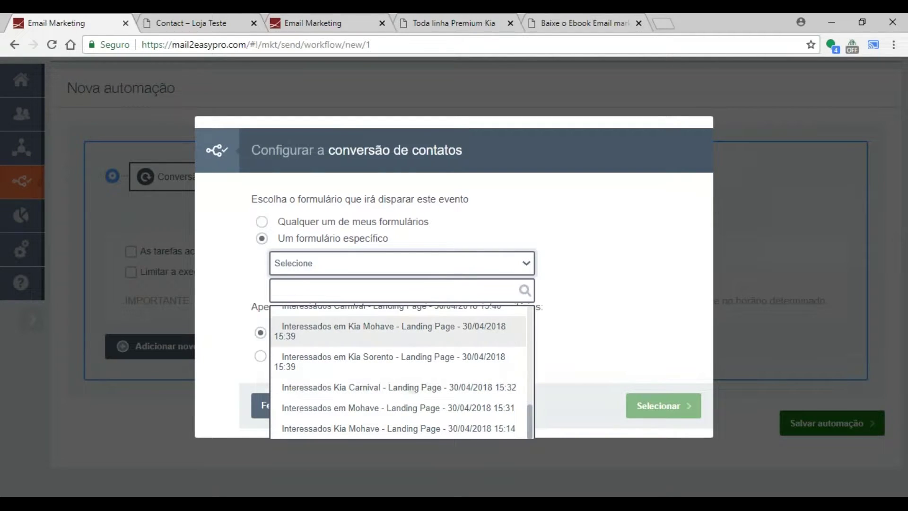
Step: Revisit the Kia landing page and compare the Sorento, Mohave and Carnival sections with their own forms
left_click(586, 23)
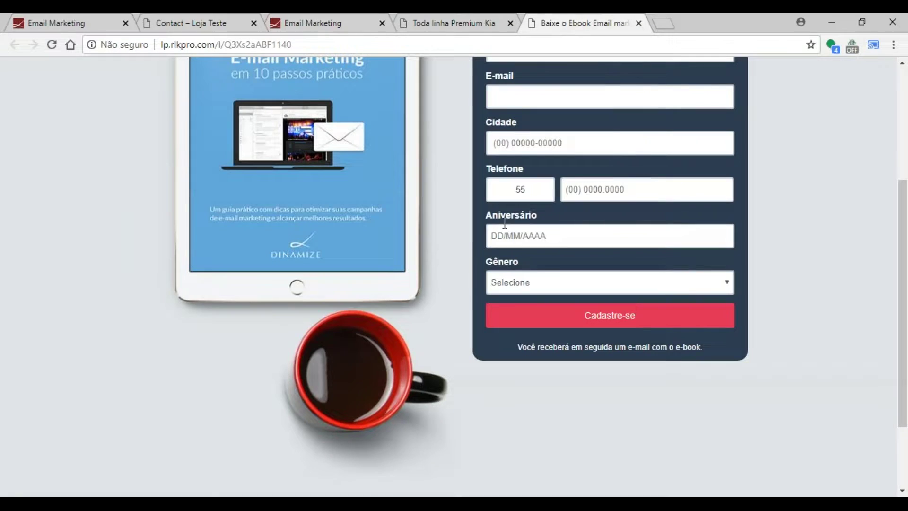
left_click(427, 21)
scroll(364, 209, "up", 8)
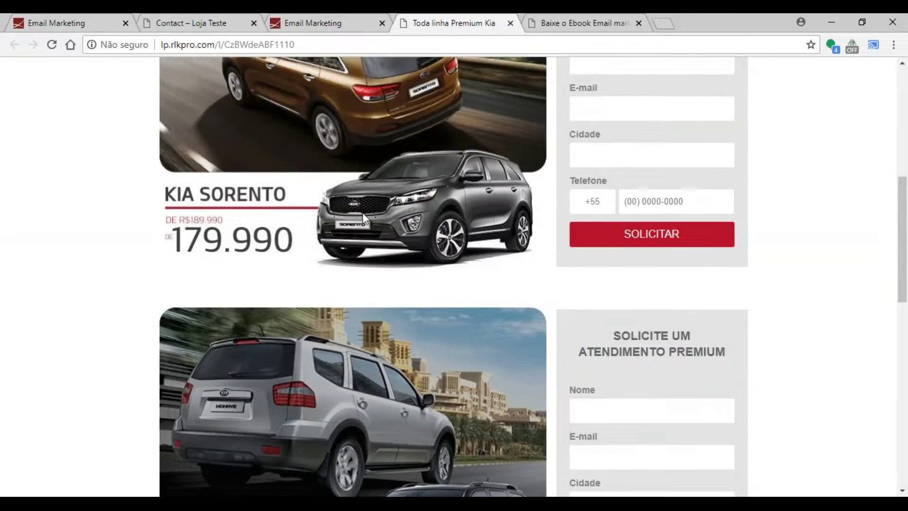
scroll(363, 218, "up", 2)
scroll(308, 308, "down", 3)
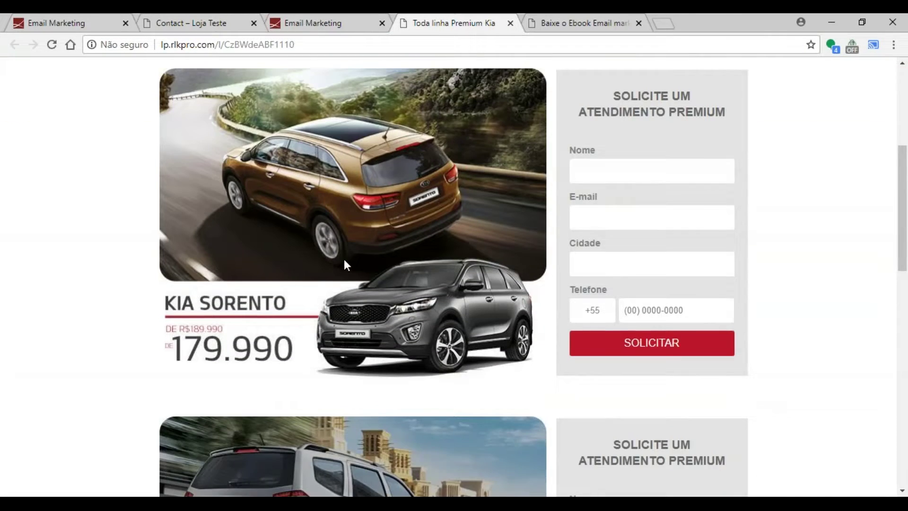
scroll(230, 231, "up", 1)
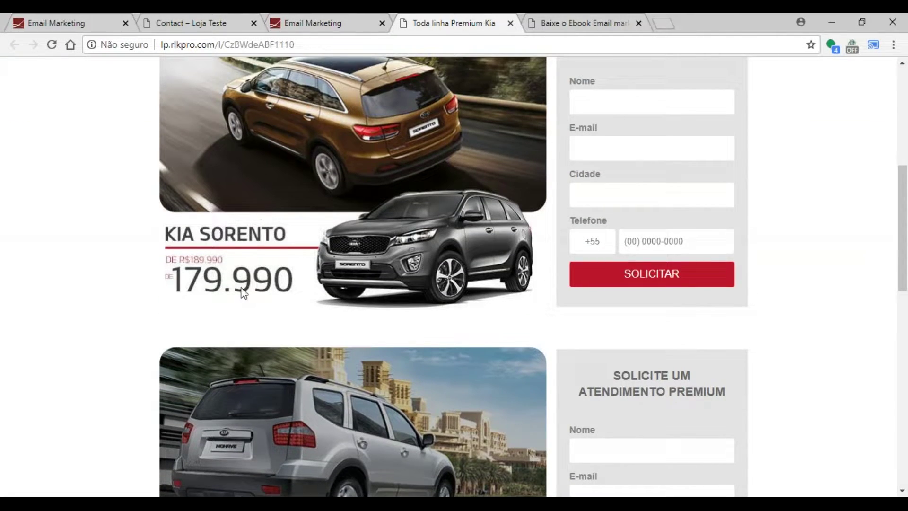
scroll(243, 292, "down", 7)
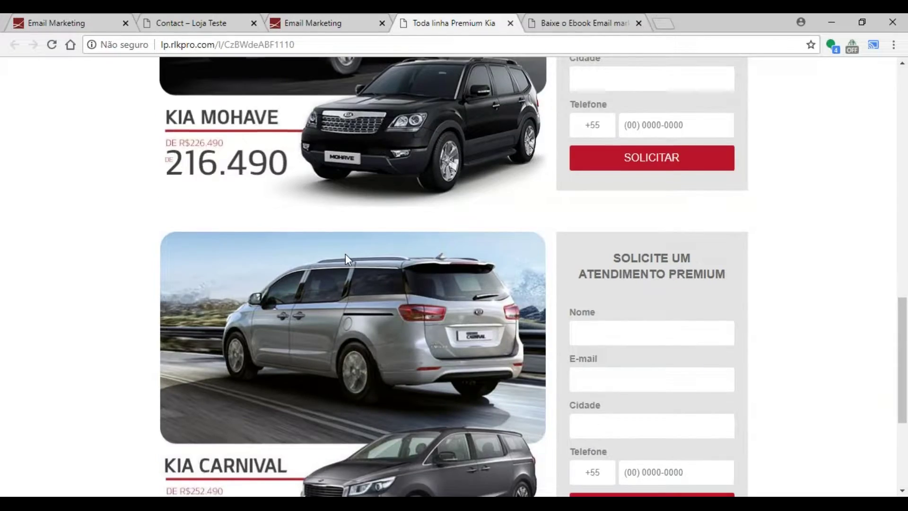
scroll(346, 255, "up", 7)
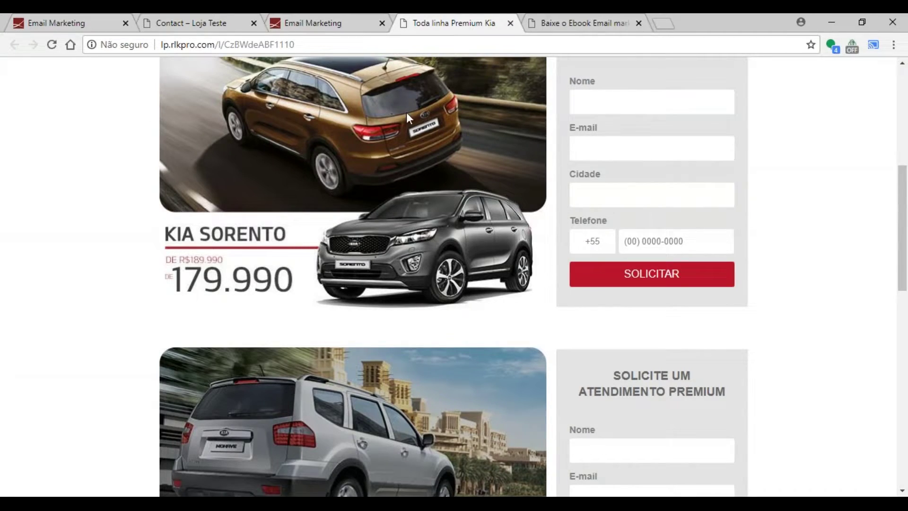
Step: Examine the Nome and E-mail fields of the Kia Sorento request form, leaving them empty
left_click(622, 101)
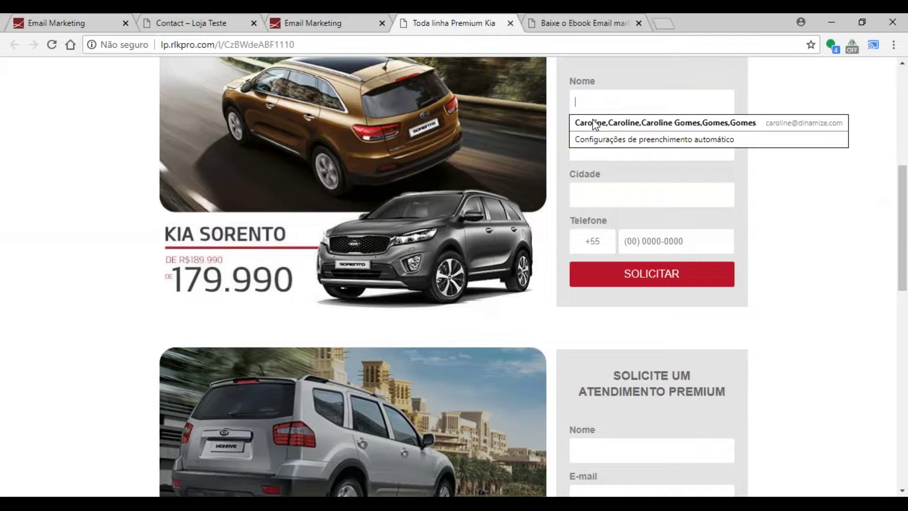
left_click(610, 142)
left_click(787, 143)
scroll(388, 187, "up", 3)
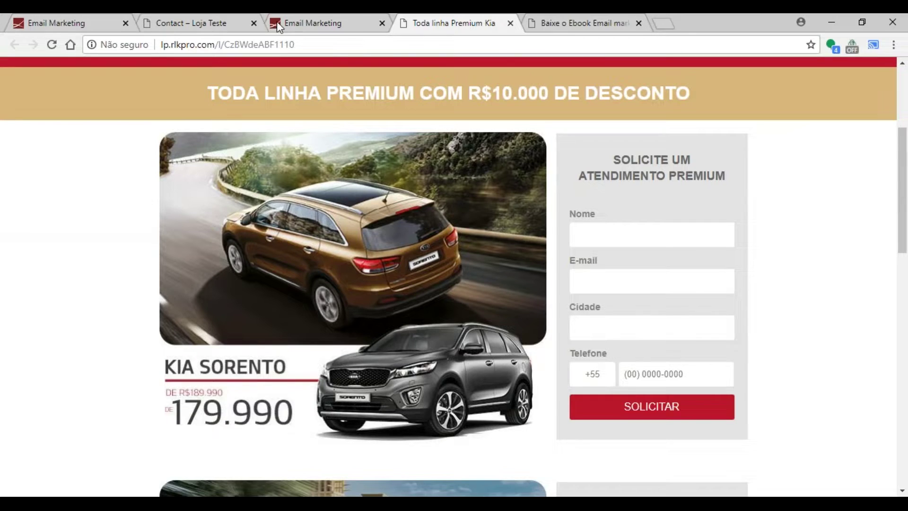
Step: Return to the automation, choose Interessados em Kia Sorento as the specific form, and apply the conversion trigger
left_click(38, 15)
scroll(354, 350, "down", 1)
scroll(359, 359, "up", 1)
scroll(364, 367, "down", 1)
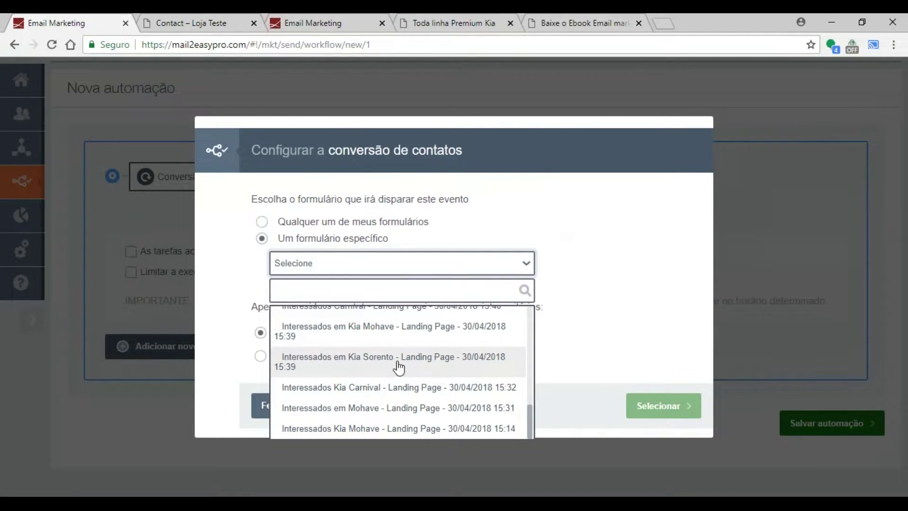
left_click(397, 367)
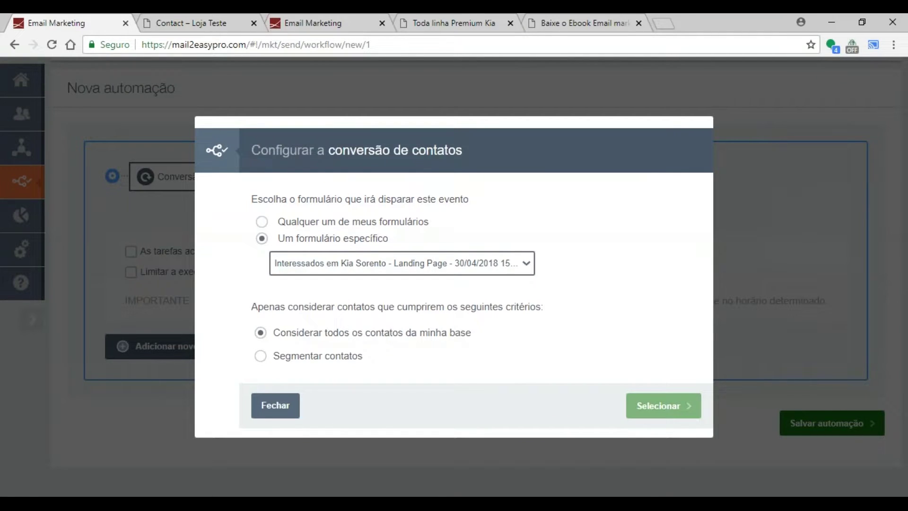
left_click(671, 407)
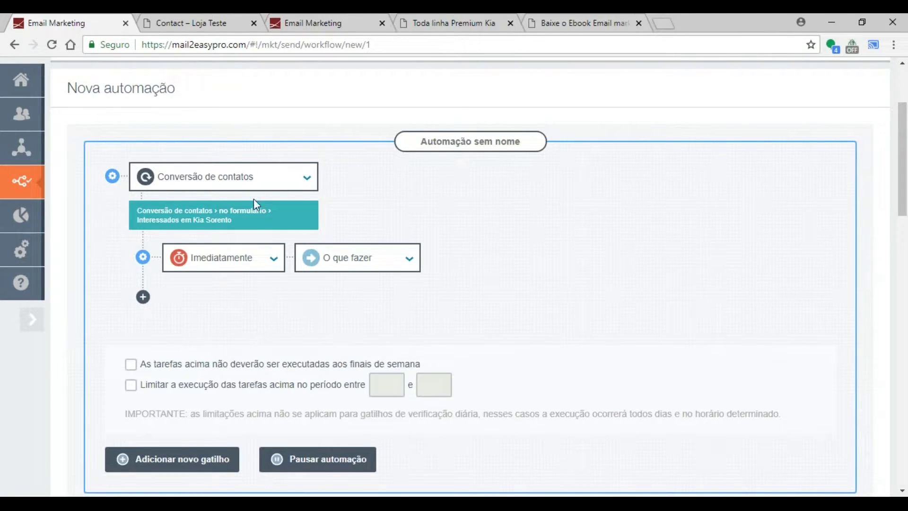
Step: Go back to the Kia landing page and view the Sorento form that starts the automation
left_click(409, 19)
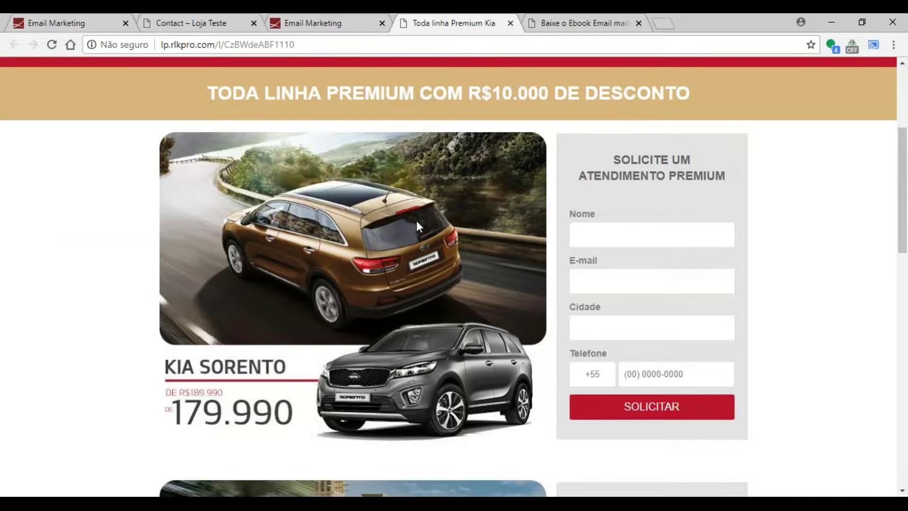
left_click(608, 231)
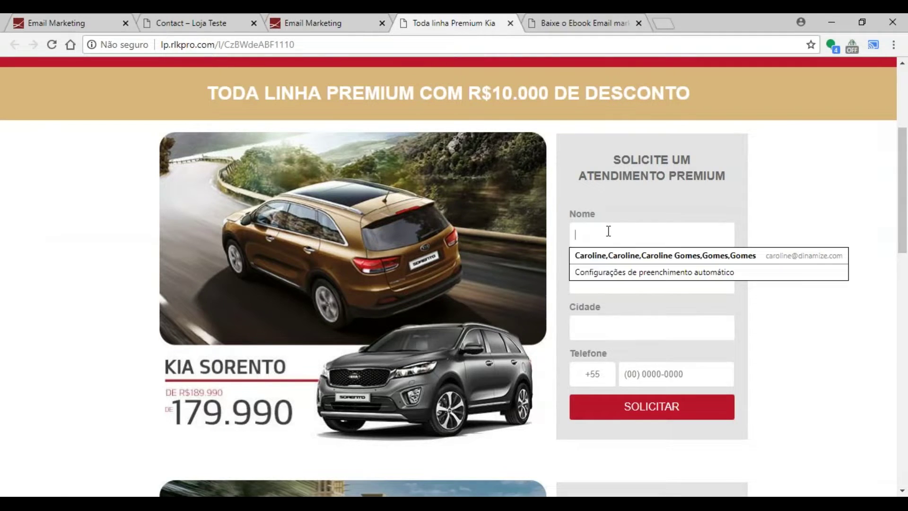
left_click(427, 192)
scroll(444, 276, "up", 3)
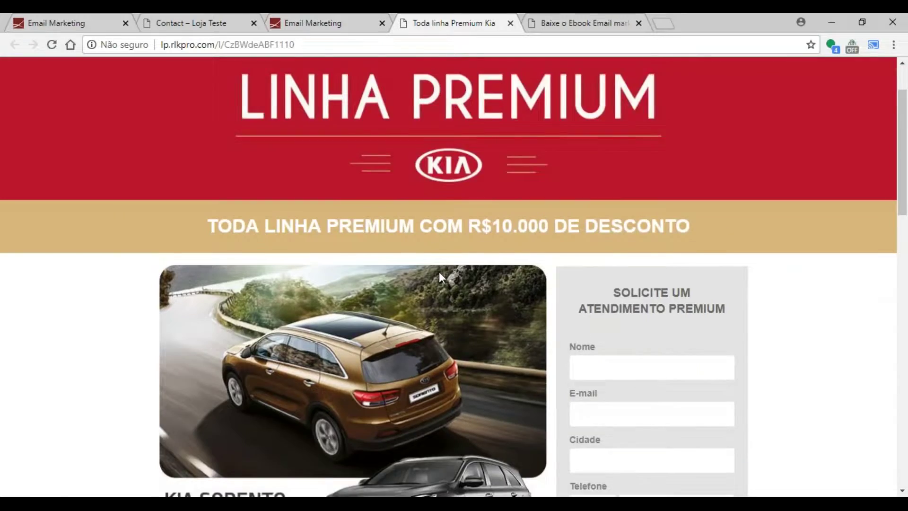
scroll(439, 271, "down", 5)
scroll(433, 278, "up", 2)
Step: Check the forms linked to the Linha Premium Kia landing page in its publication details against the published page
left_click(322, 18)
left_click(445, 17)
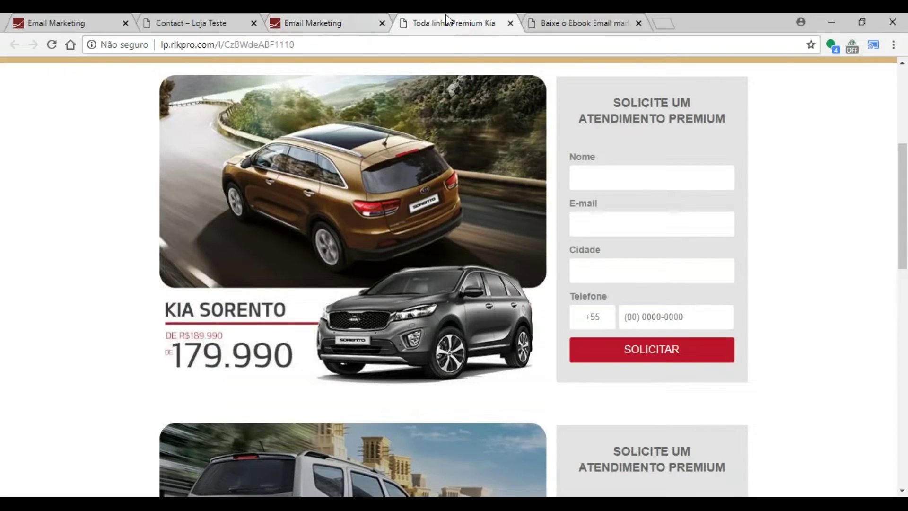
left_click(348, 17)
left_click(322, 332)
left_click_drag(291, 334, 548, 394)
left_click(445, 19)
left_click(314, 16)
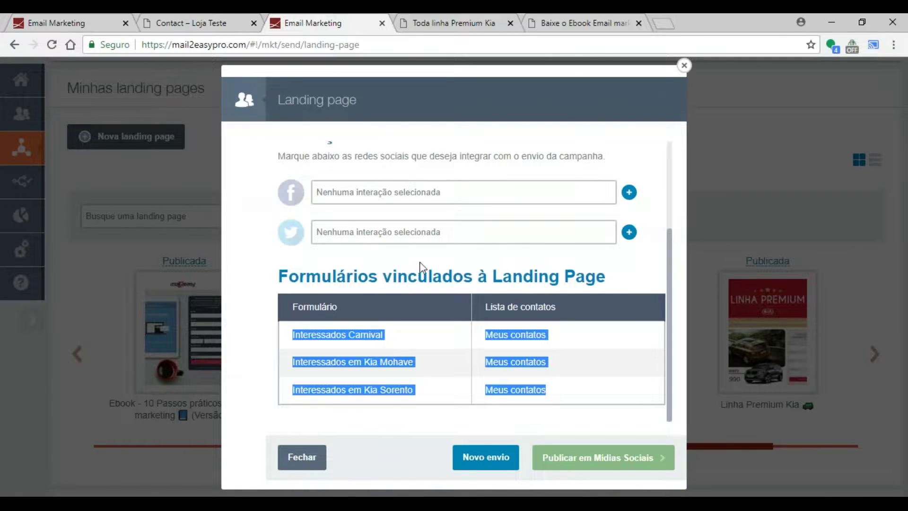
Step: Return to the automation and set the first action's timing to Imediatamente
left_click(50, 14)
left_click(269, 261)
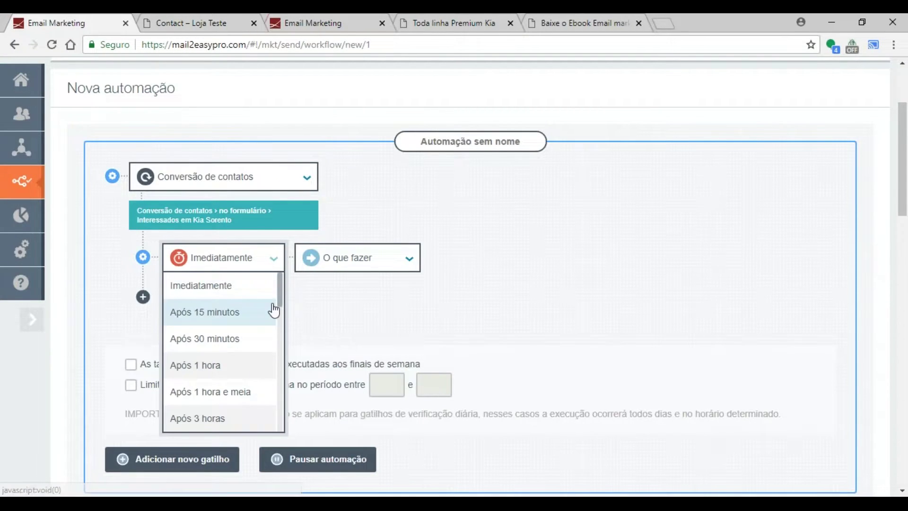
mouse_move(282, 298)
left_mouse_down()
mouse_move(281, 352)
mouse_move(282, 290)
left_mouse_up()
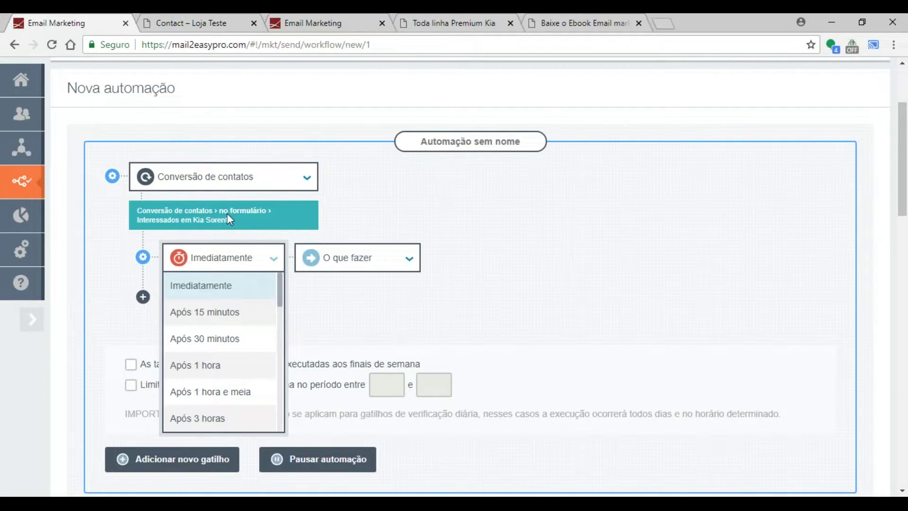
left_click(246, 292)
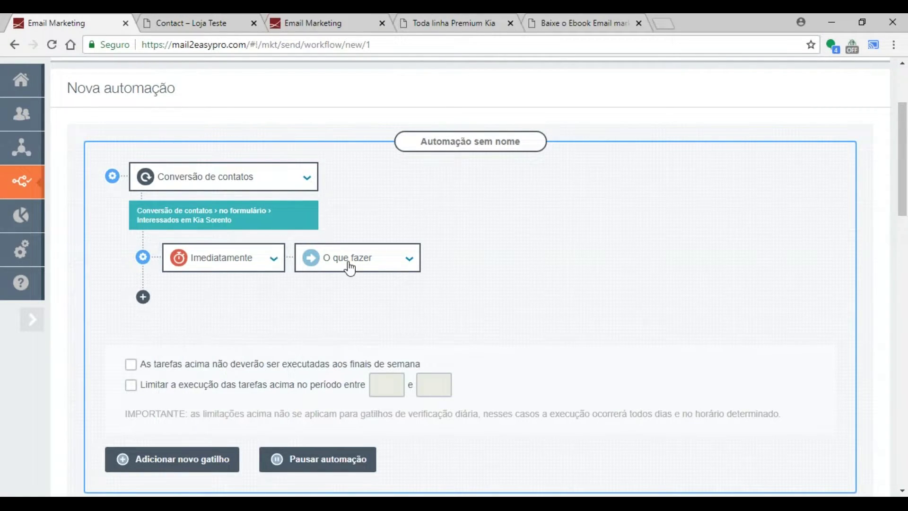
left_click(264, 266)
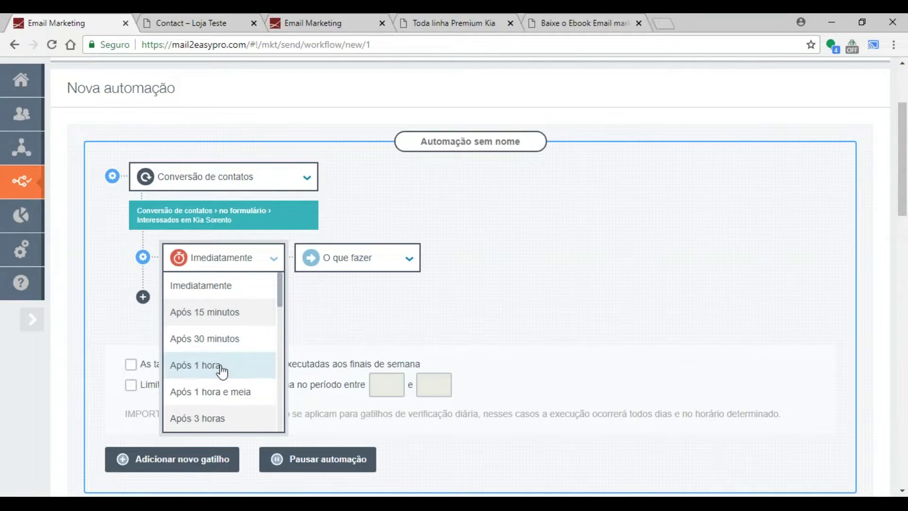
left_click(247, 292)
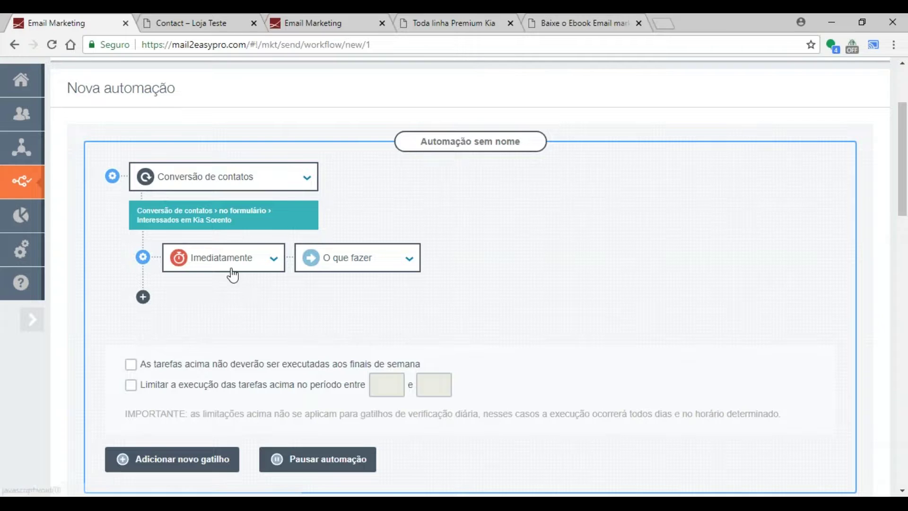
Step: Set the immediate action to Enviar e-mail and choose the Interessados em Kia Sorento e-mail dated 29/05/2018 09:33
left_click(354, 266)
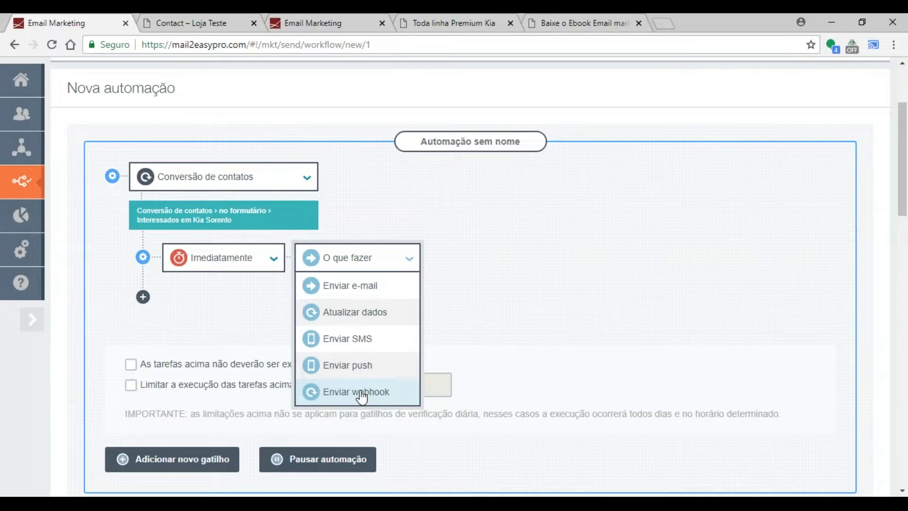
left_click(371, 285)
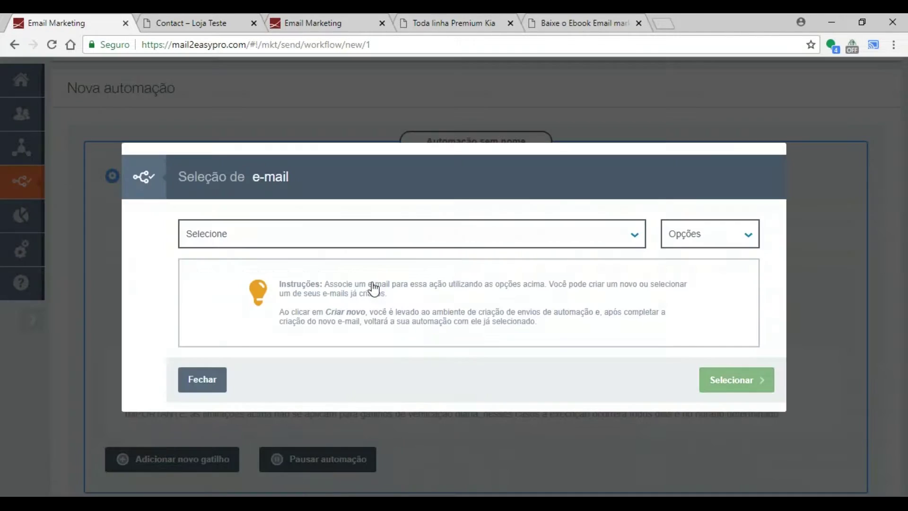
left_click(751, 243)
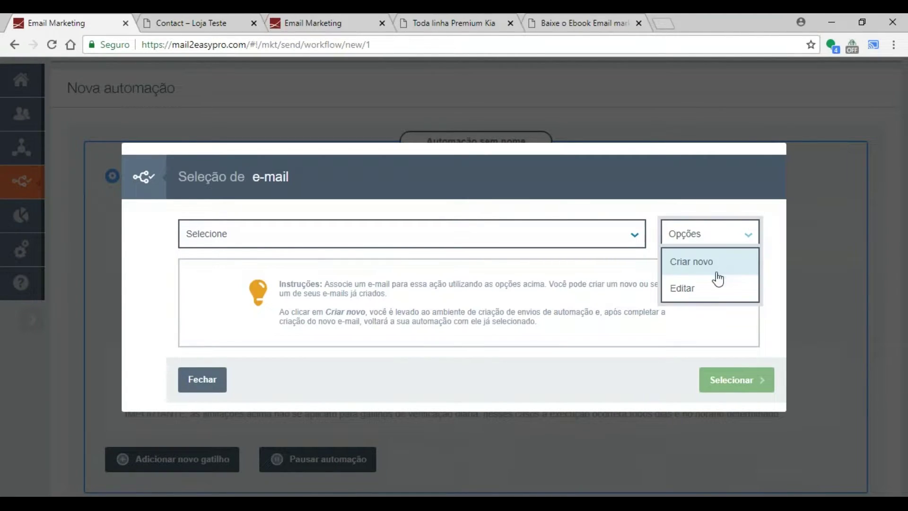
left_click(635, 236)
type("intess")
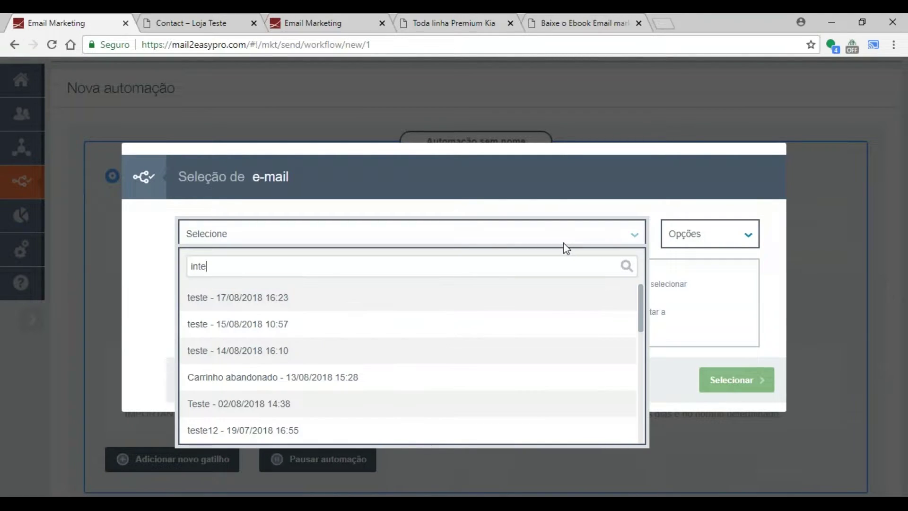
key("BackSpace")
key("BackSpace")
type("re")
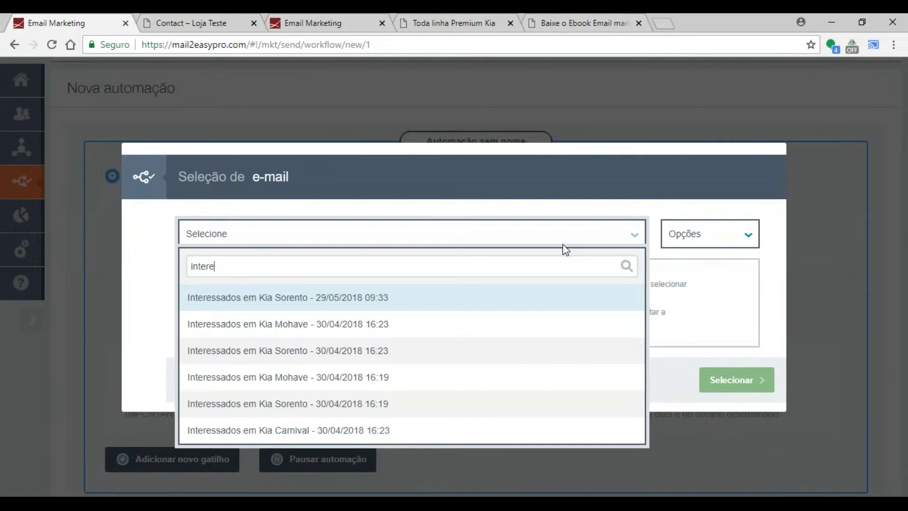
left_click(420, 305)
Step: Examine the Kia Sorento e-mail preview, including its personalisation fields, thank-you text and call-to-action button
scroll(521, 312, "down", 2)
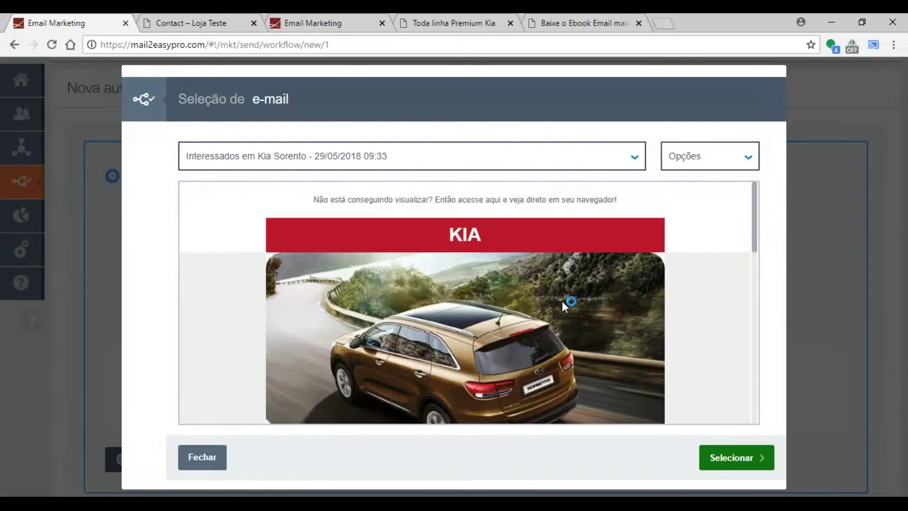
scroll(446, 308, "down", 2)
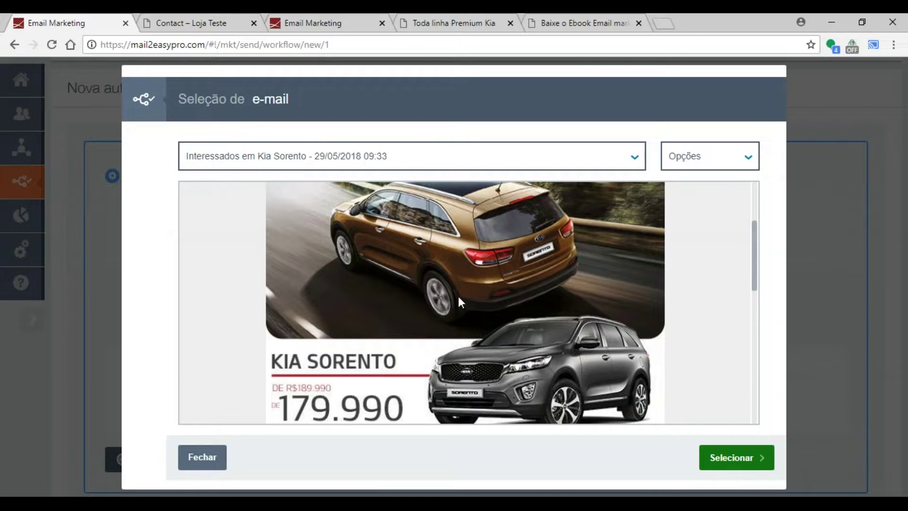
left_click(707, 161)
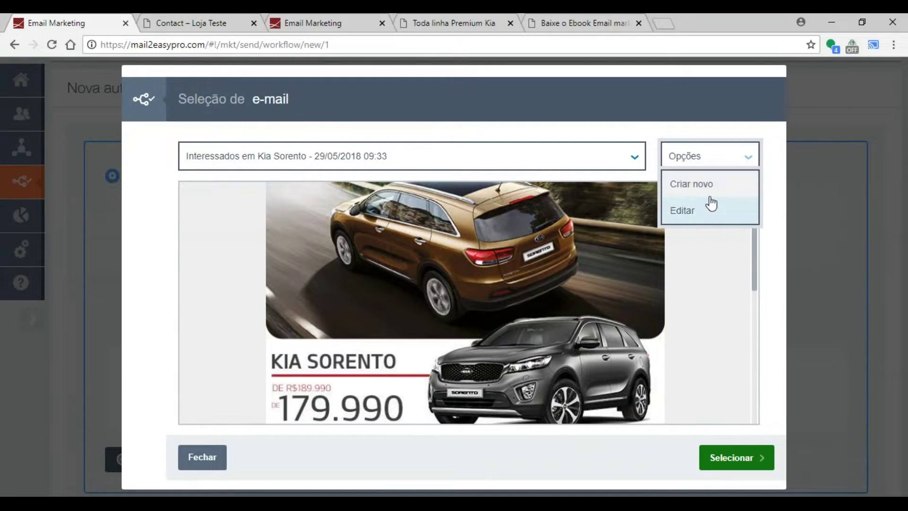
left_click(496, 301)
scroll(495, 301, "up", 5)
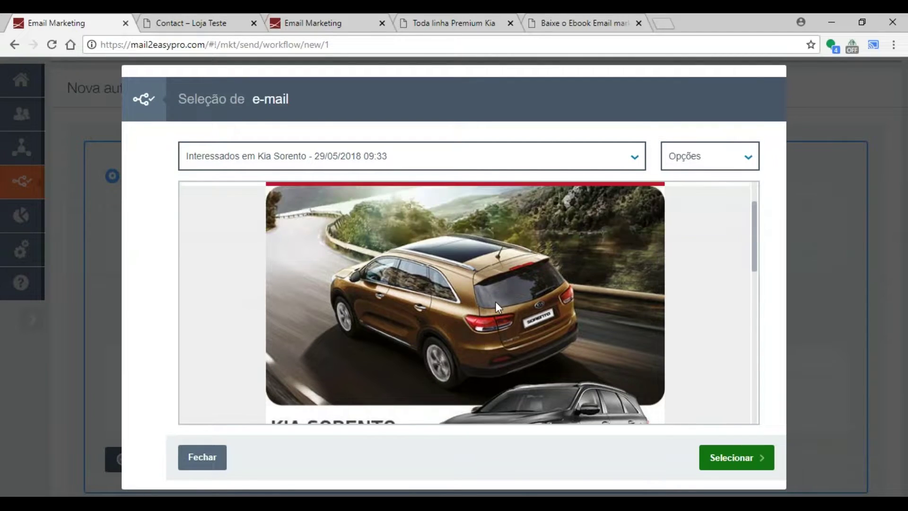
scroll(447, 272, "down", 7)
scroll(451, 326, "down", 2)
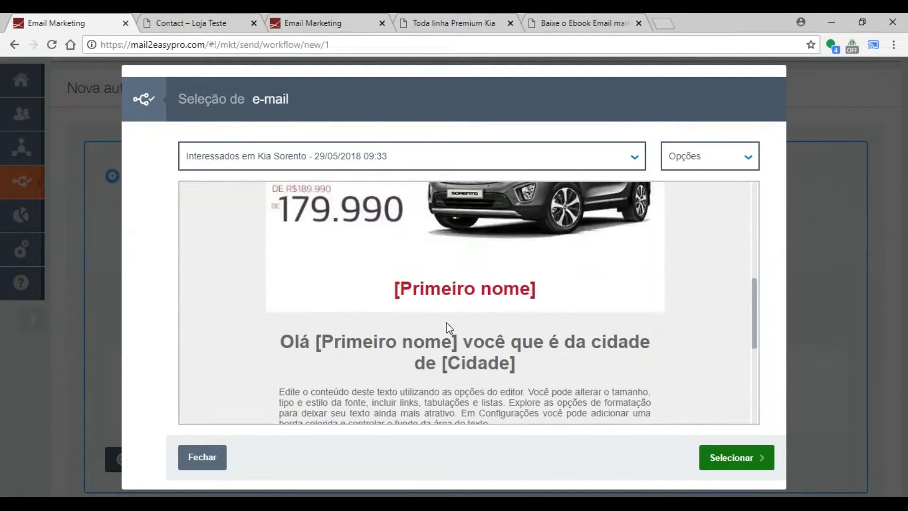
scroll(448, 334, "up", 6)
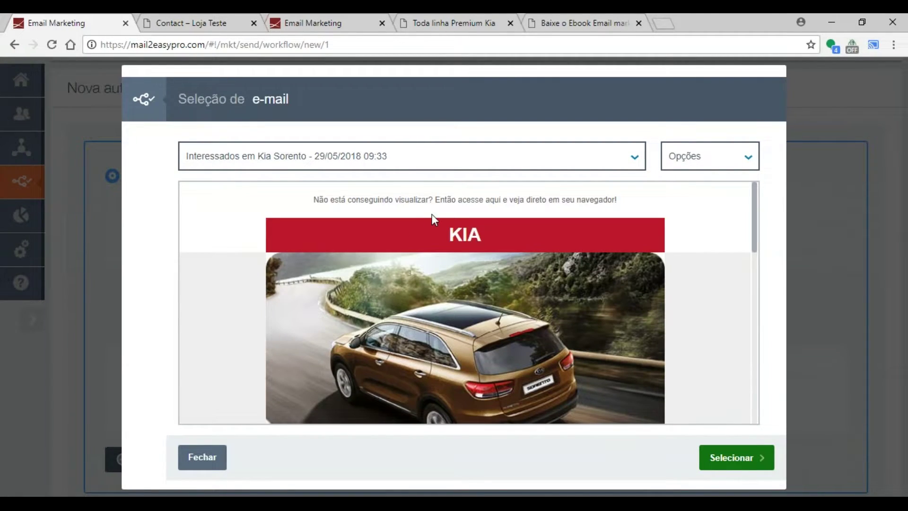
scroll(454, 223, "down", 3)
scroll(421, 285, "down", 3)
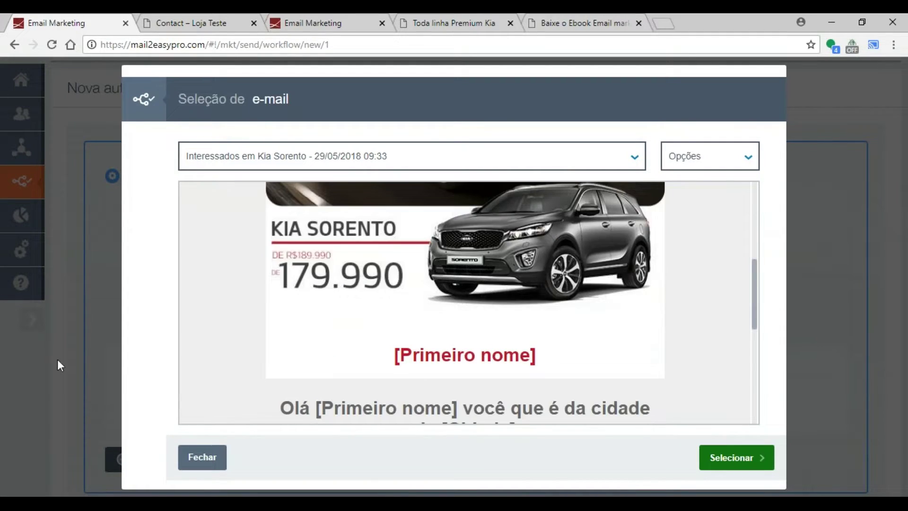
scroll(379, 329, "down", 2)
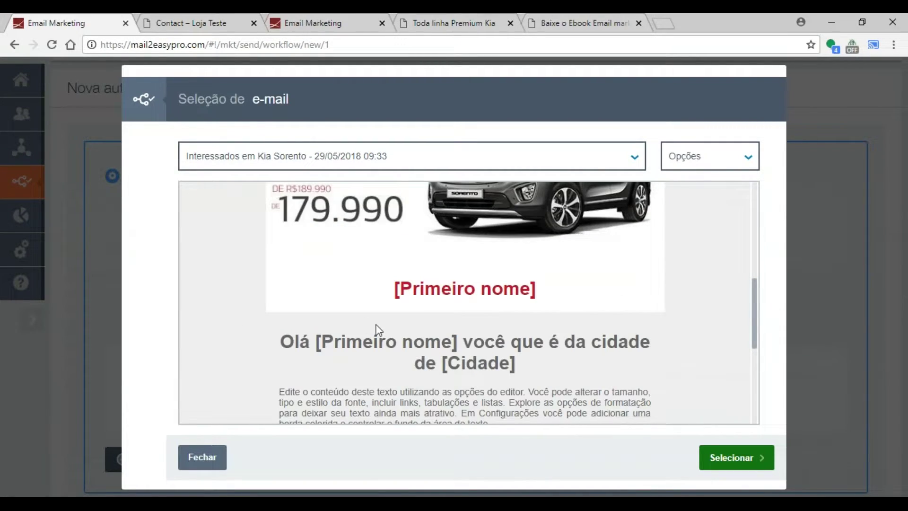
scroll(418, 256, "down", 4)
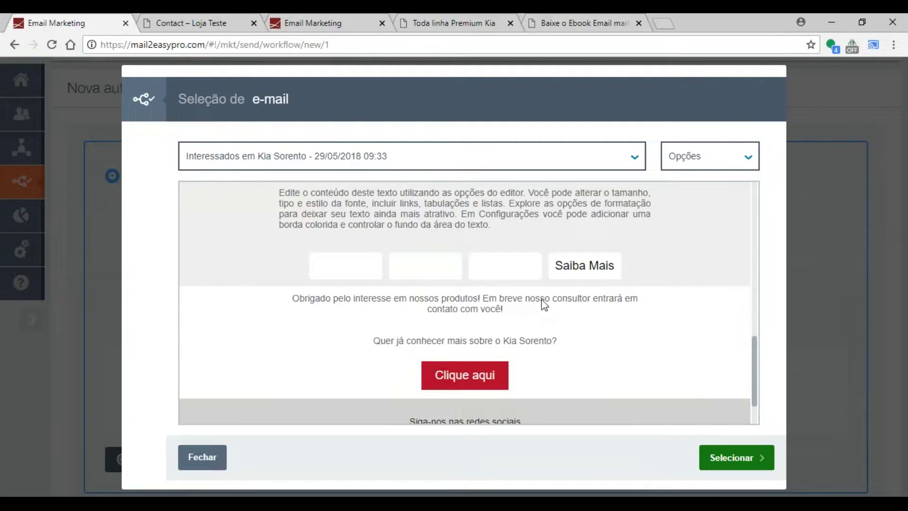
scroll(544, 305, "down", 2)
Step: Apply the previewed Kia Sorento e-mail to the action and view the Sorento form on the Kia landing page
left_click(716, 458)
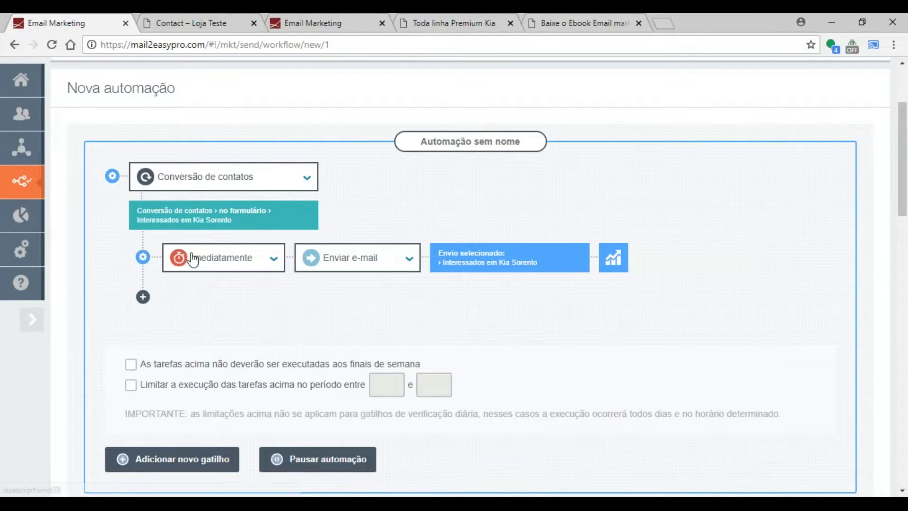
mouse_move(515, 268)
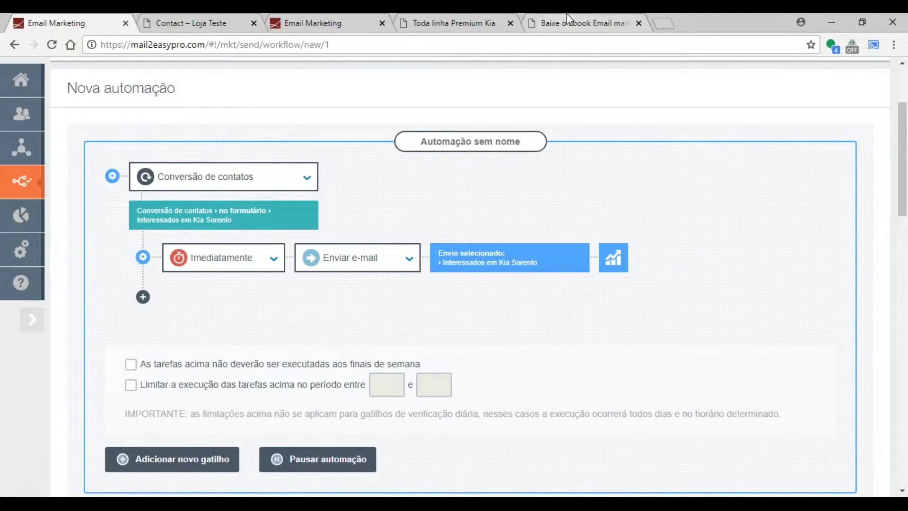
left_click(453, 23)
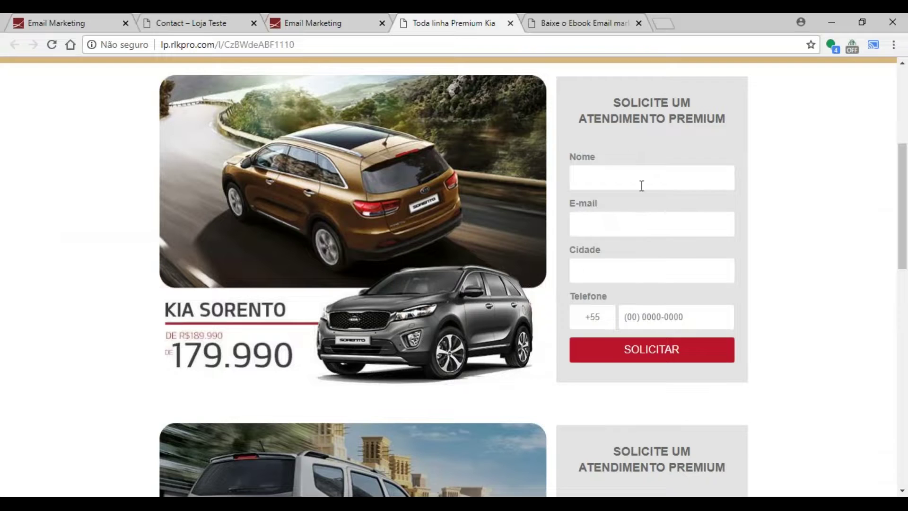
Step: Go back to the automation and add a second action with its timing set to Após 3 horas
left_click(27, 17)
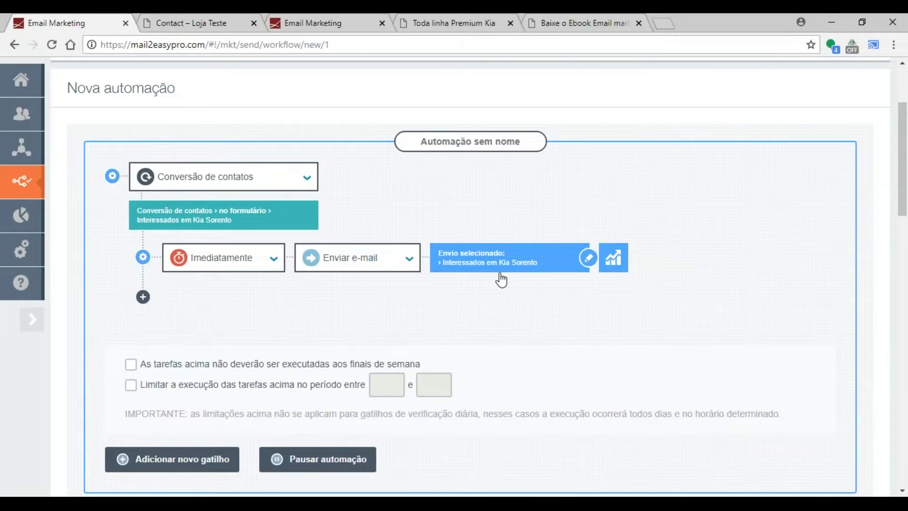
left_click(143, 298)
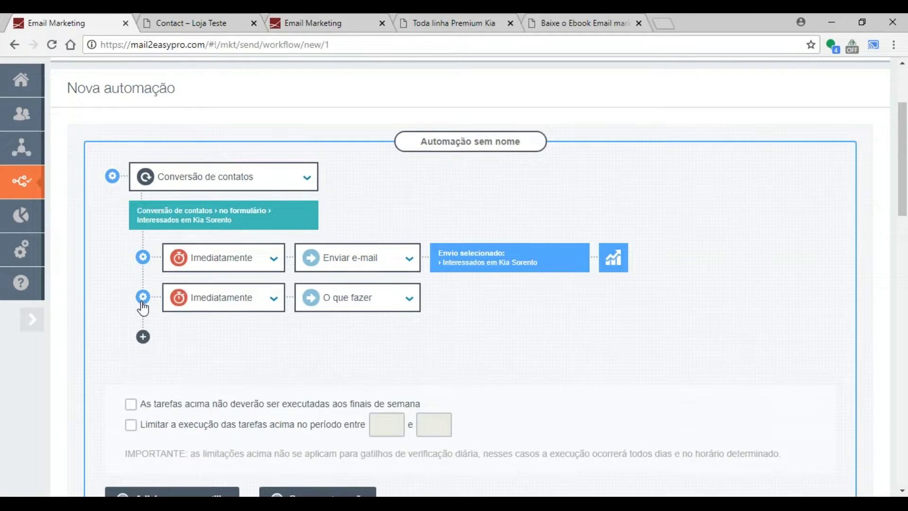
left_click(225, 305)
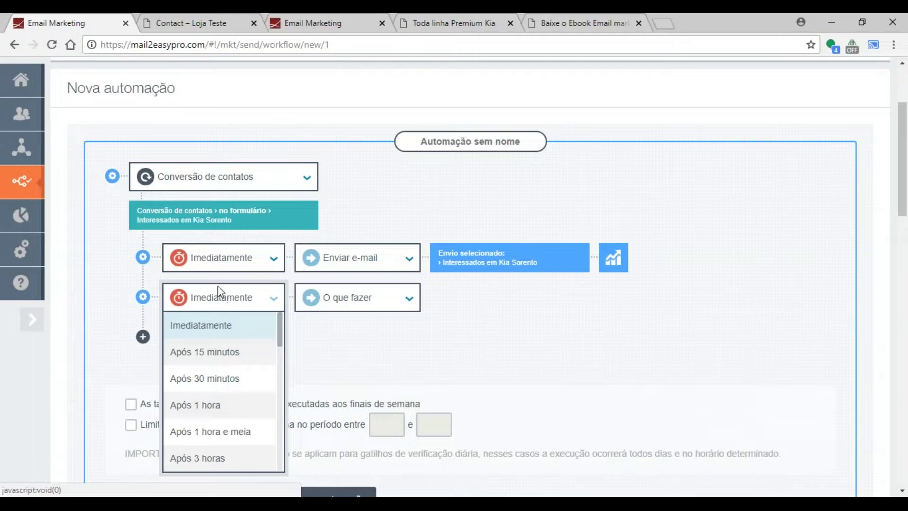
scroll(218, 423, "down", 2)
left_click(231, 396)
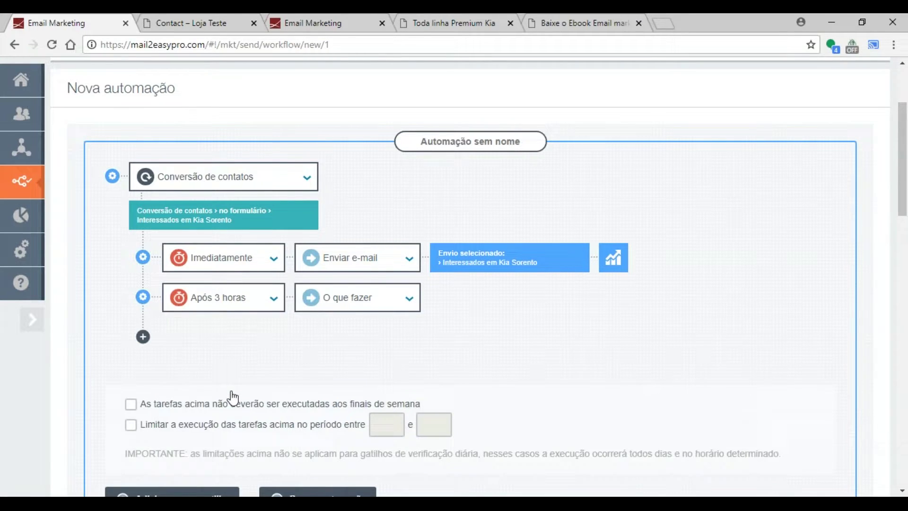
Step: Change the second action's timing to Após 6 horas
left_click(248, 306)
scroll(227, 392, "down", 2)
scroll(236, 393, "up", 1)
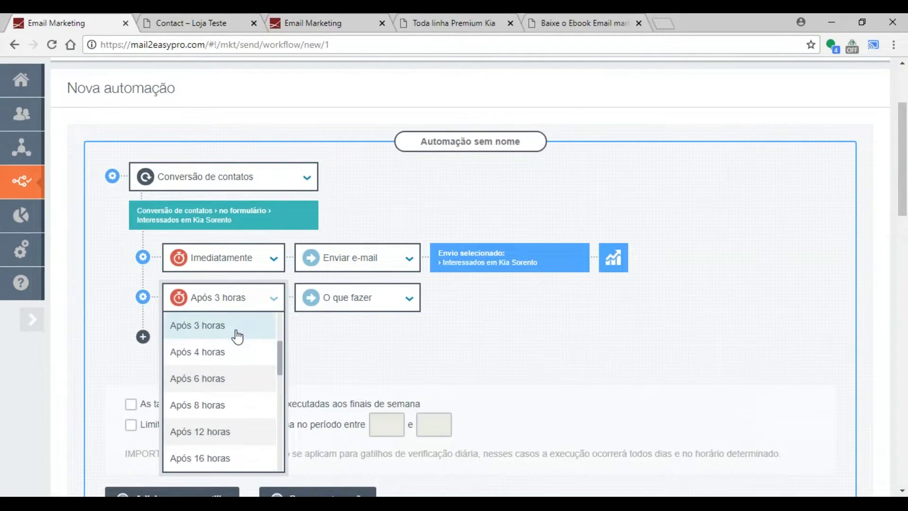
scroll(227, 349, "up", 1)
scroll(230, 392, "down", 3)
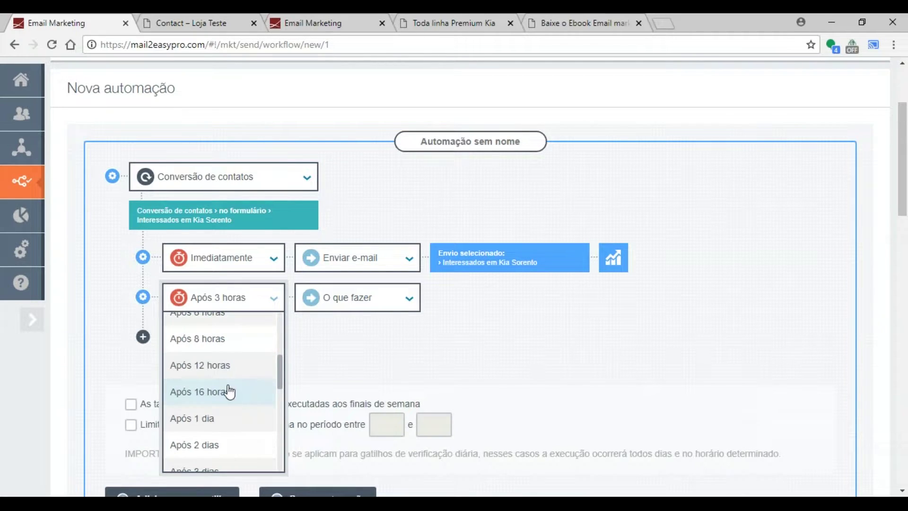
scroll(232, 378, "up", 2)
left_click(223, 379)
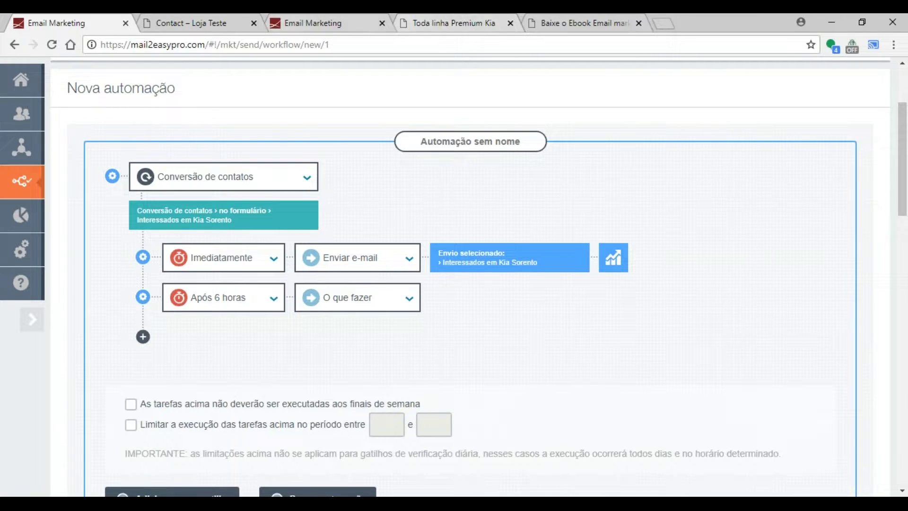
Step: Make the second action Enviar SMS and choose the Interessados em Kia Carnival message for it
left_click(346, 305)
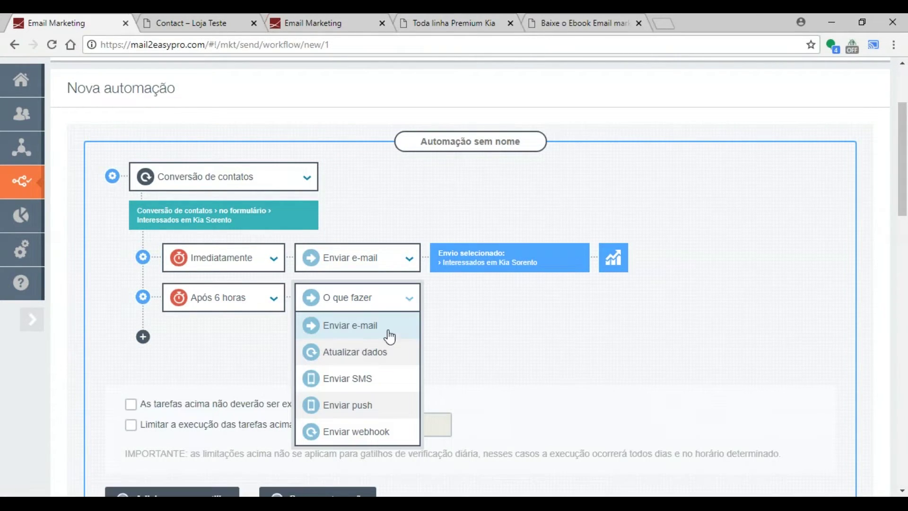
left_click(361, 379)
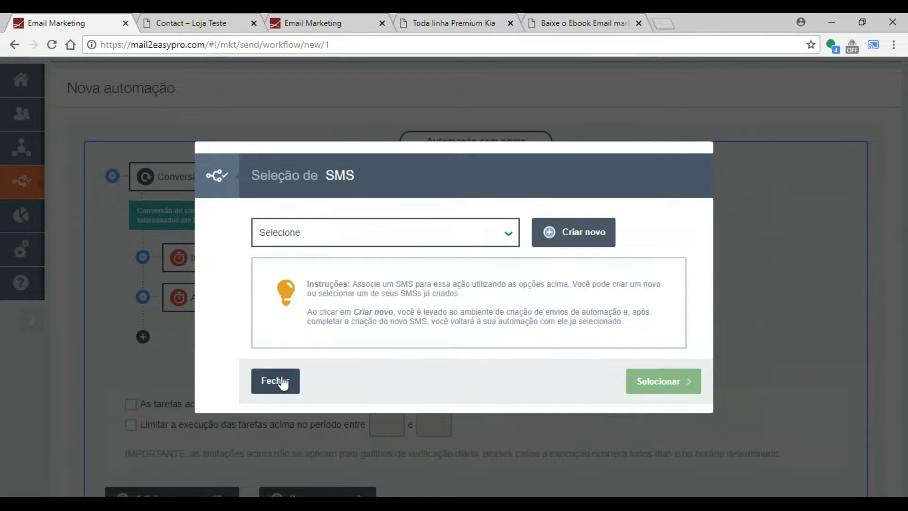
left_click(500, 233)
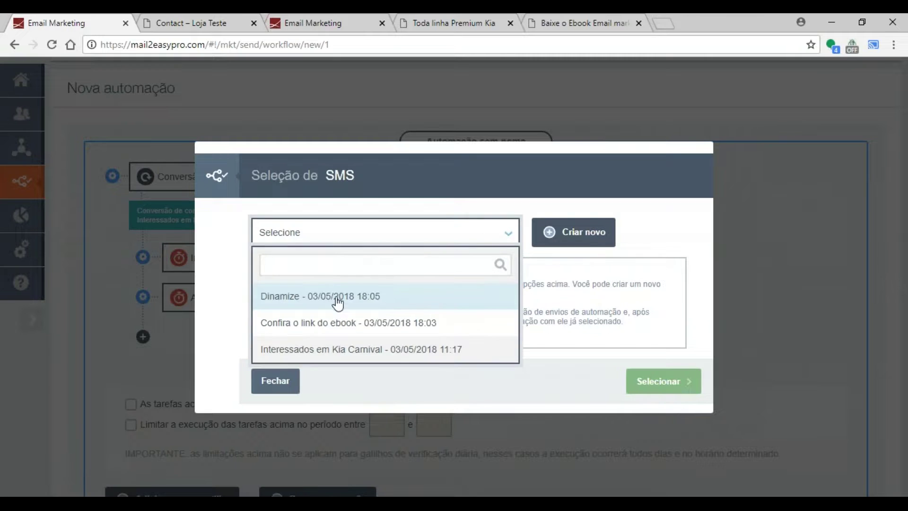
left_click(376, 350)
Step: Review the Kia Carnival SMS text, including its personalisation field and thank-you wording, and apply it to the action
left_click_drag(297, 297, 435, 313)
left_click(443, 308)
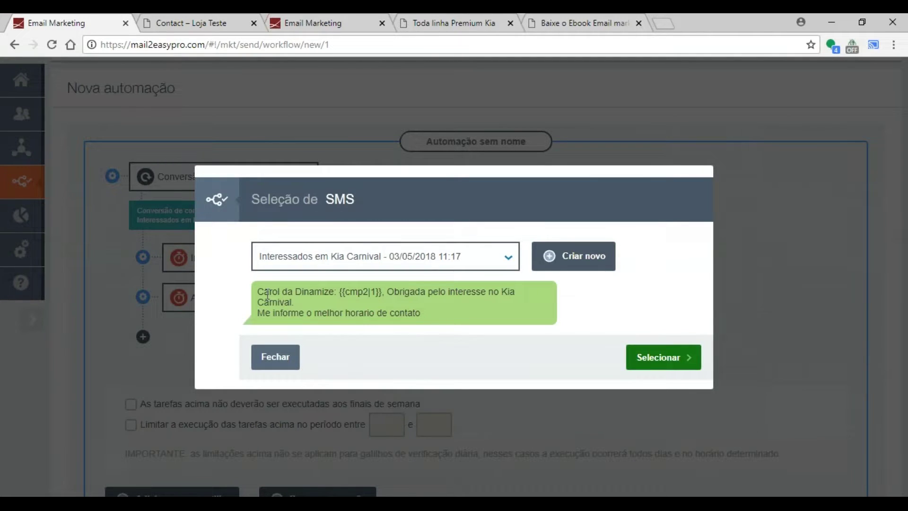
left_click_drag(340, 293, 517, 314)
left_click(417, 289)
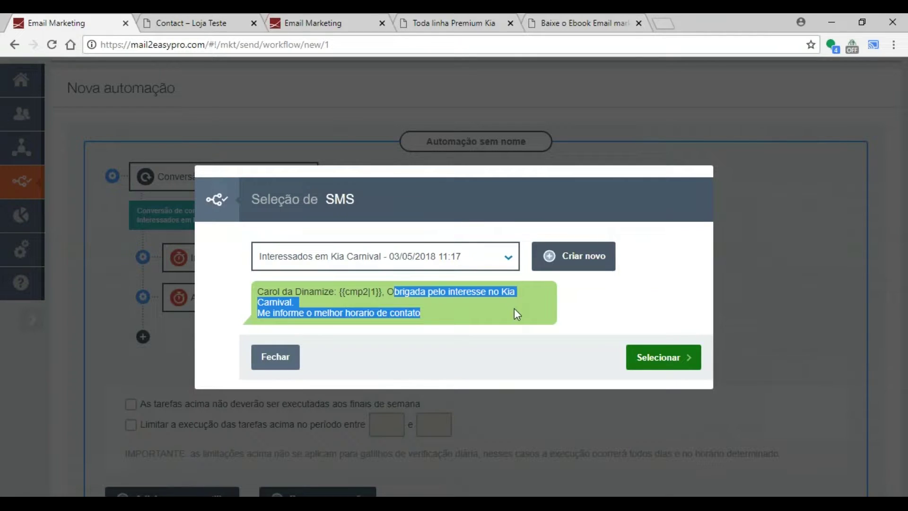
left_click(285, 325)
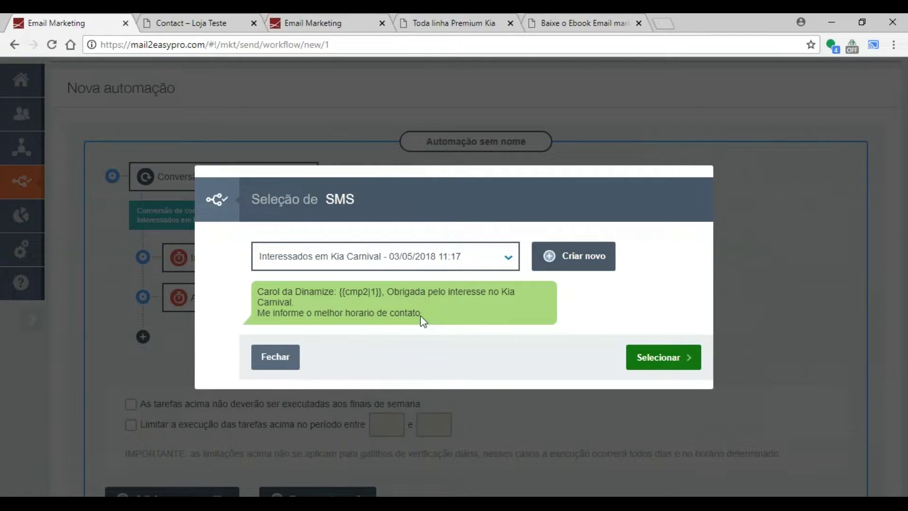
left_click_drag(421, 316, 389, 289)
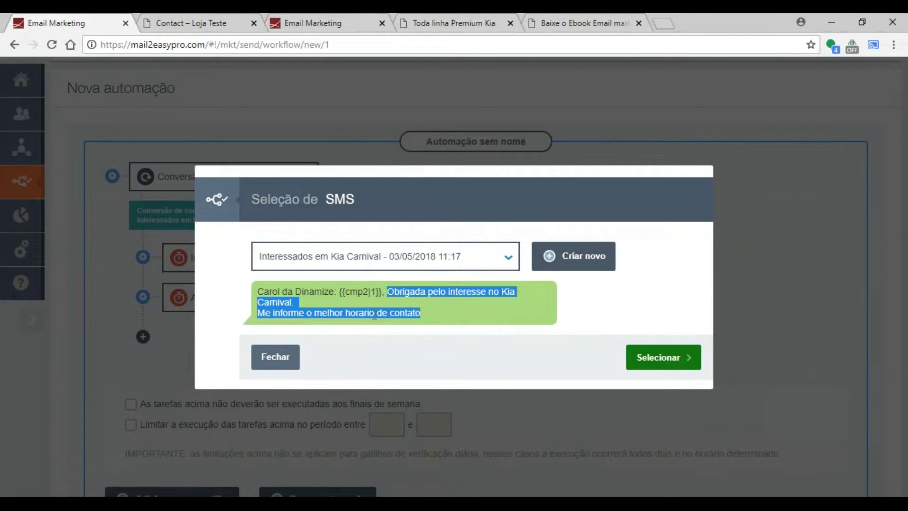
left_click(660, 356)
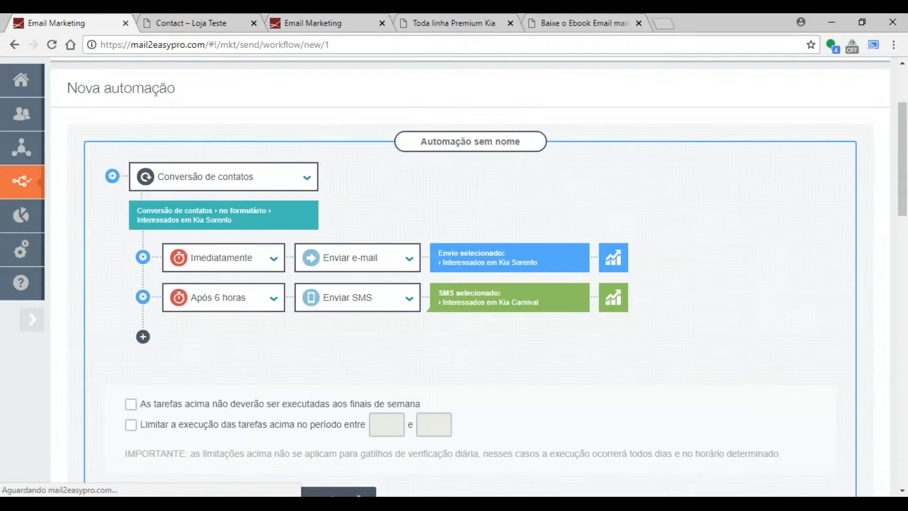
left_click(222, 305)
scroll(236, 348, "up", 3)
left_click(230, 331)
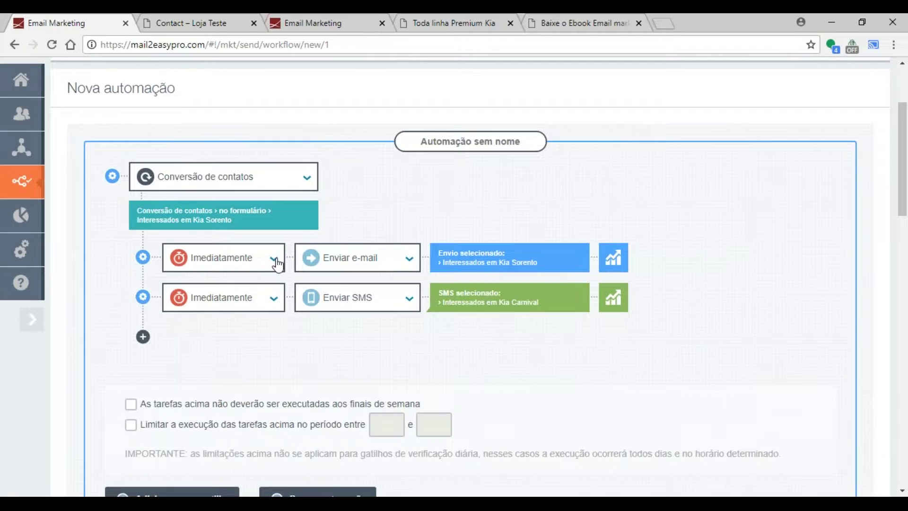
Step: Set the SMS action's timing to Após 1 dia
left_click(193, 302)
scroll(226, 383, "down", 5)
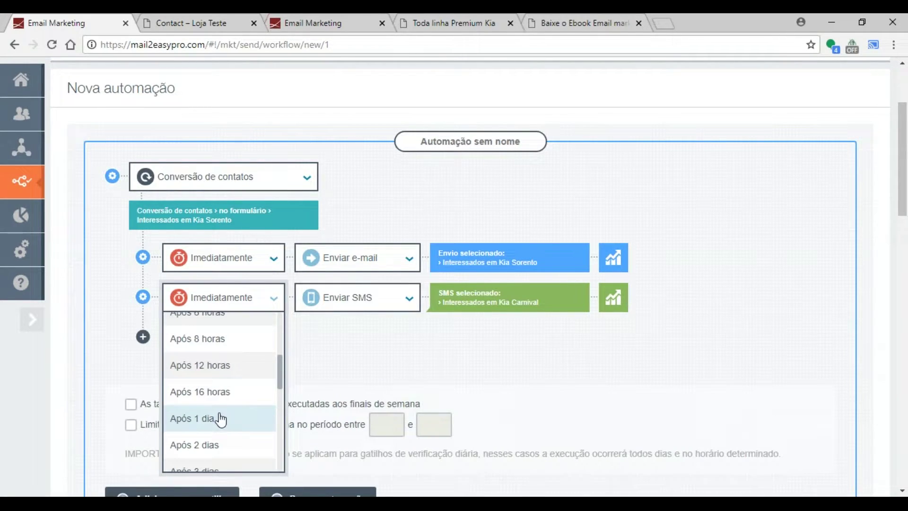
left_click(218, 417)
Step: Add a third action timed Imediatamente and make it Enviar webhook
scroll(128, 312, "down", 2)
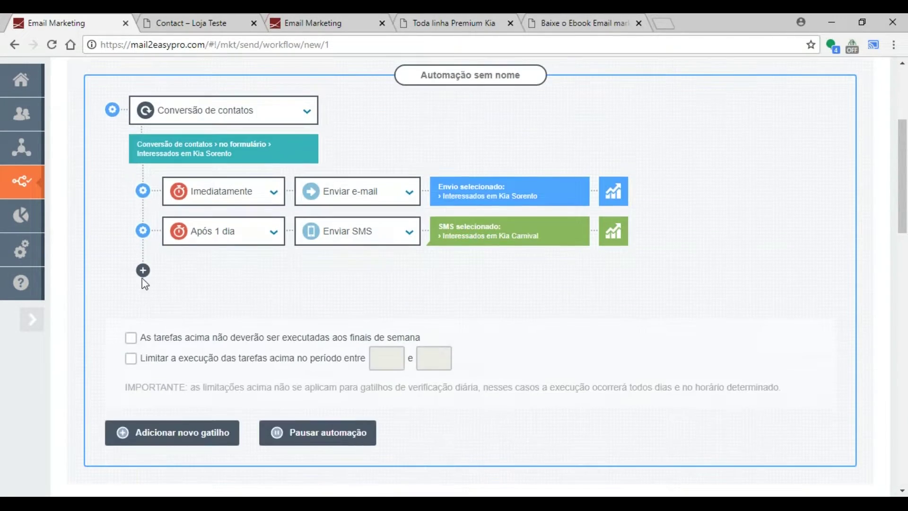
left_click(150, 275)
left_click(238, 276)
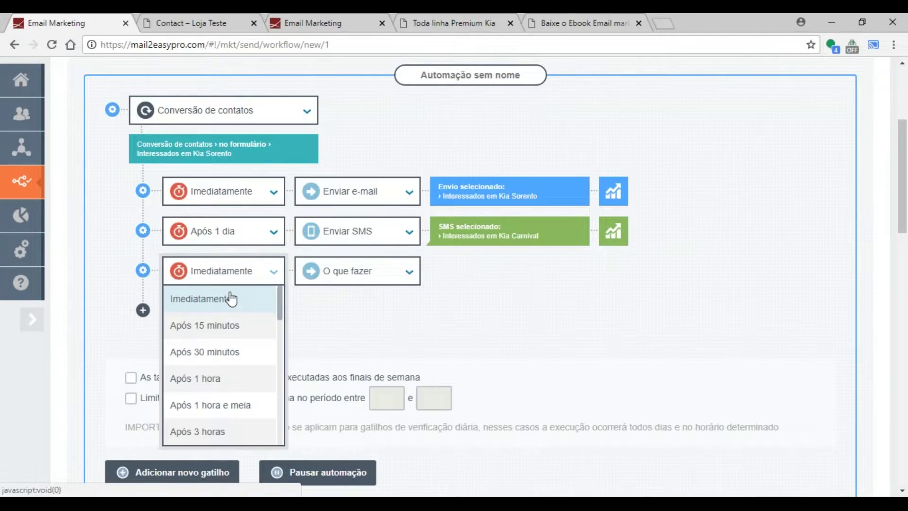
left_click(233, 305)
mouse_move(520, 205)
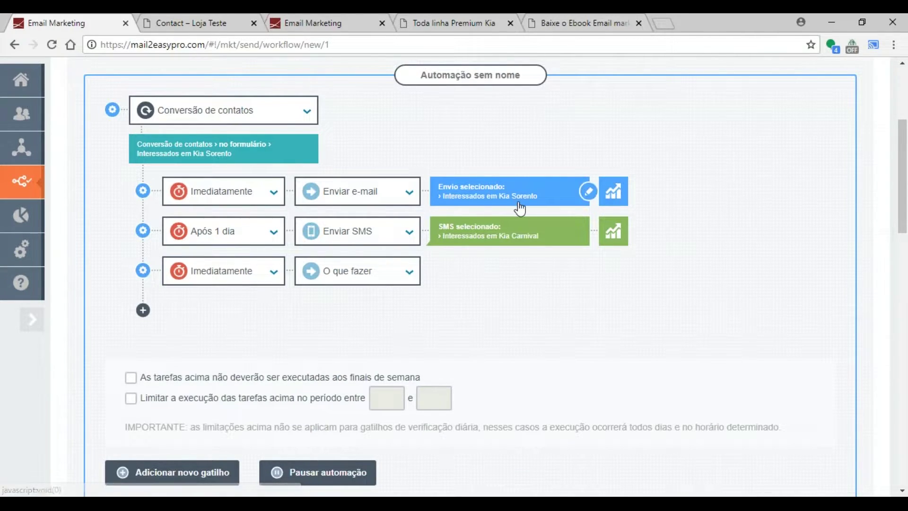
left_click(397, 272)
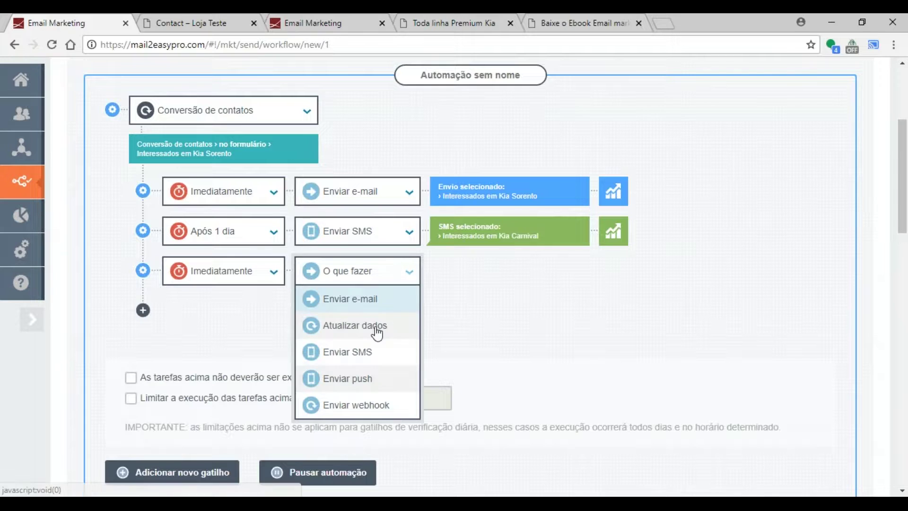
left_click(377, 404)
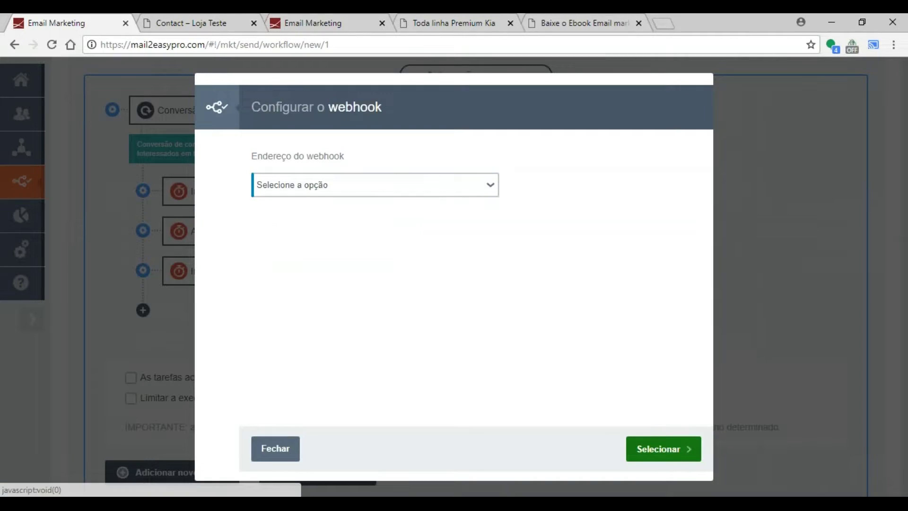
Step: Choose Pipe Drive Dinamize as the webhook address and enable Adicionar um negócio
left_click(373, 187)
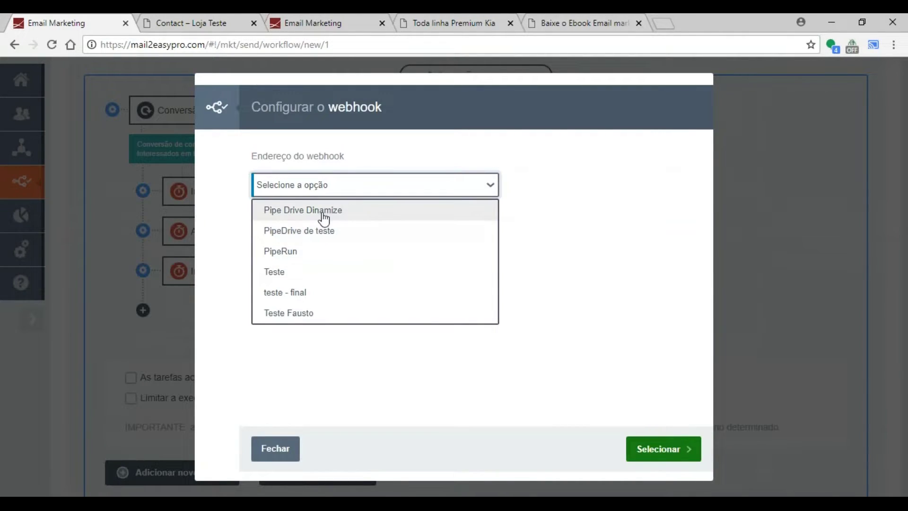
left_click(324, 216)
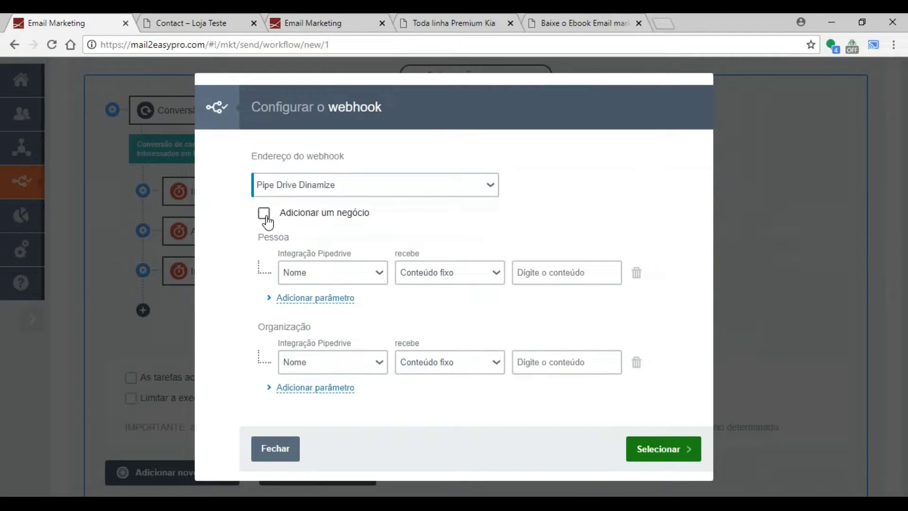
left_click(263, 214)
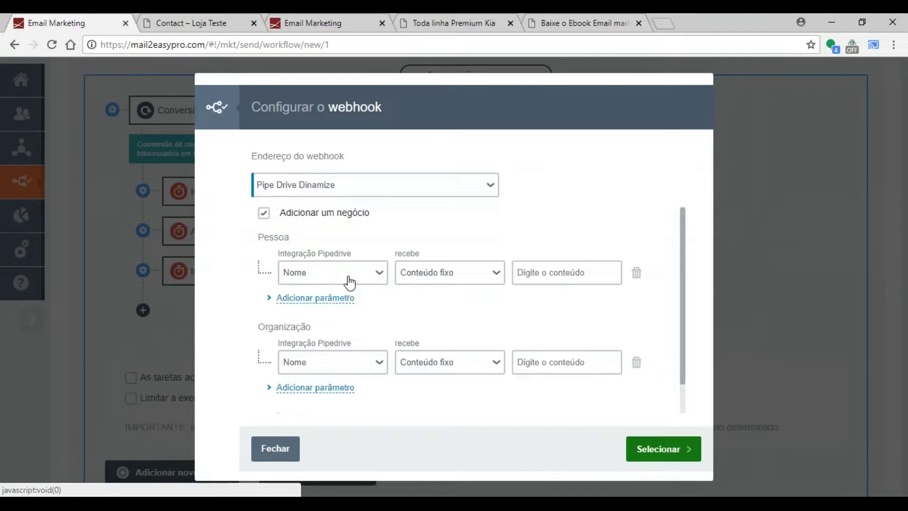
Step: Map the Nome parameter under Pessoa to the variable content Nome
left_click(435, 276)
left_click(452, 319)
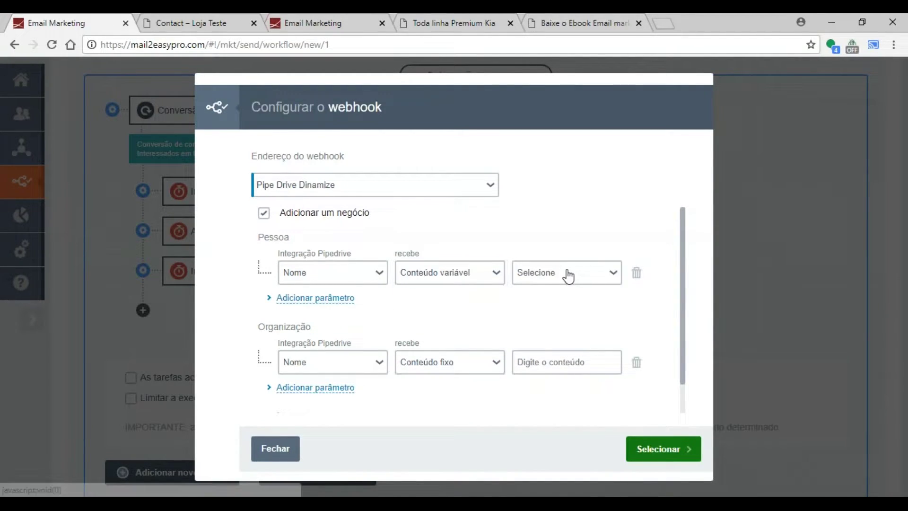
left_click(565, 273)
left_click(548, 320)
Step: Add an E-mail parameter under Pessoa and map it to the variable content E-mail
left_click(313, 297)
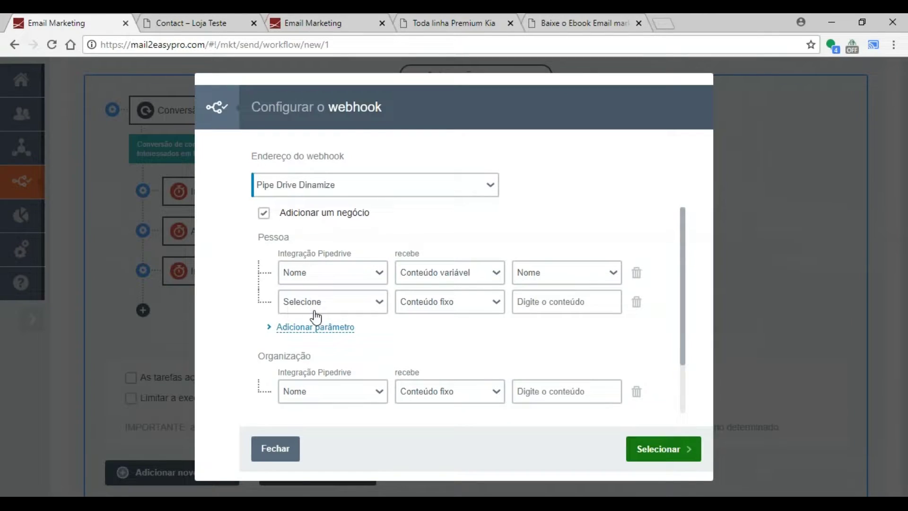
left_click(315, 310)
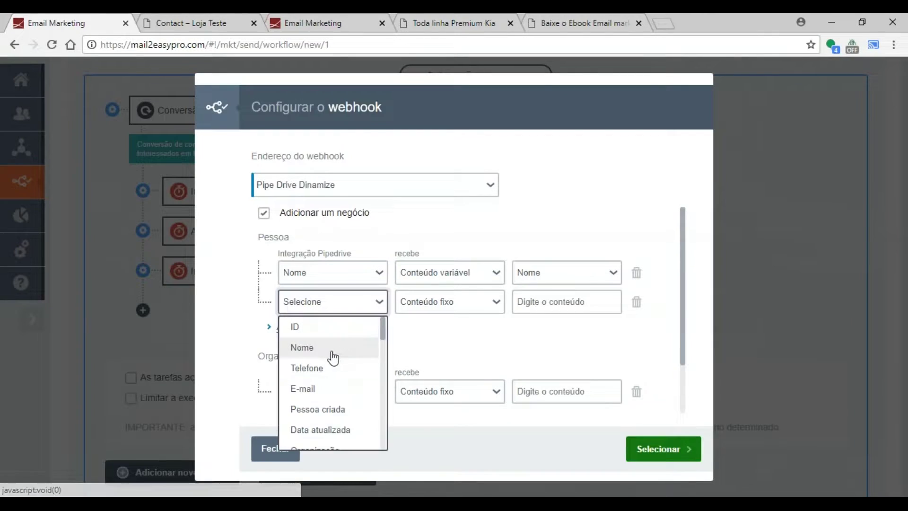
left_click(316, 388)
left_click(446, 303)
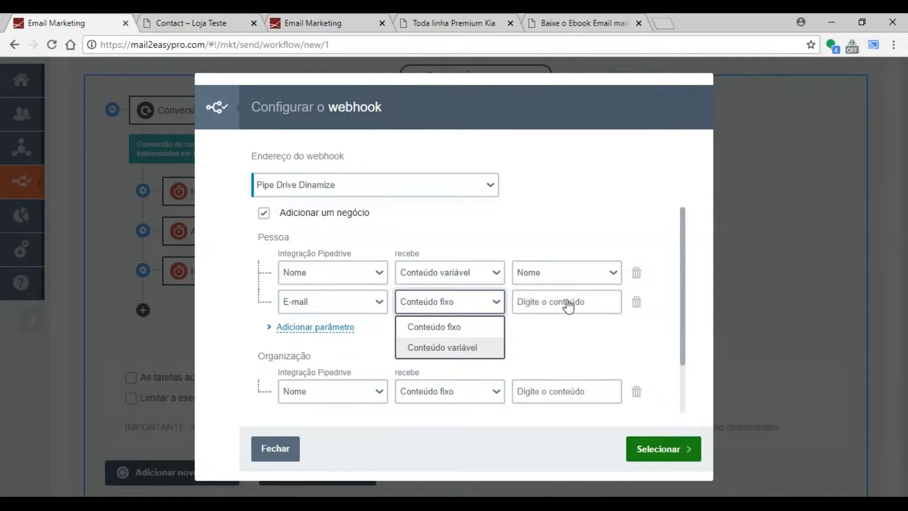
key("Return")
left_click(520, 307)
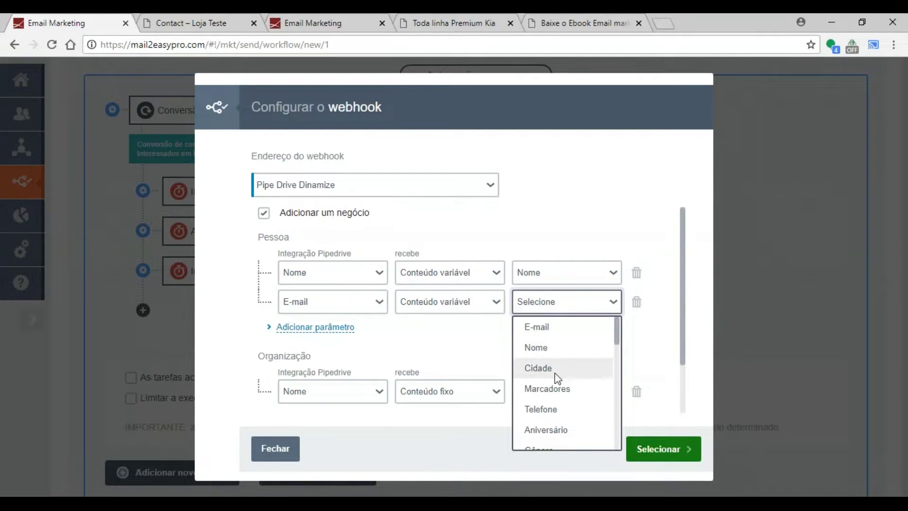
left_click(554, 331)
Step: Give the Negócio section a Título parameter with the fixed content "Interessados em Kia Sorento"
left_click(326, 400)
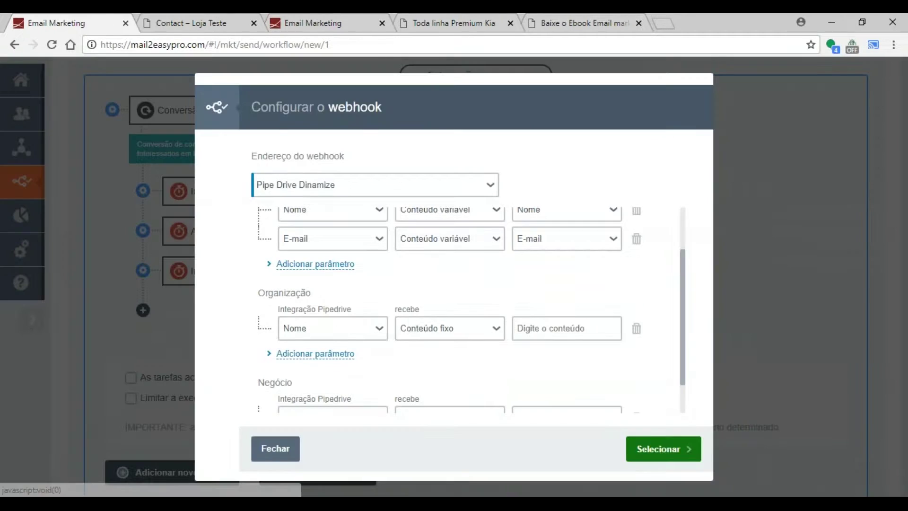
scroll(341, 375, "down", 1)
left_click(331, 376)
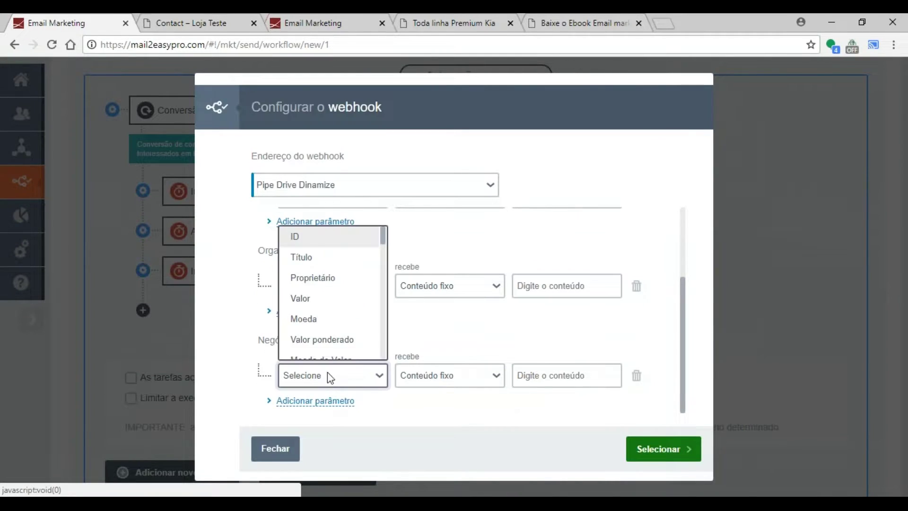
left_click(330, 261)
left_click(556, 378)
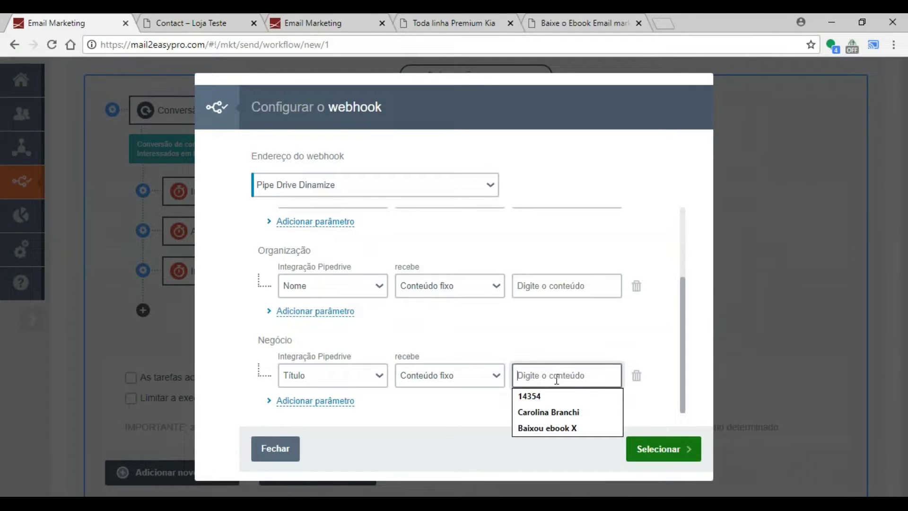
type("Interessados em Kia S")
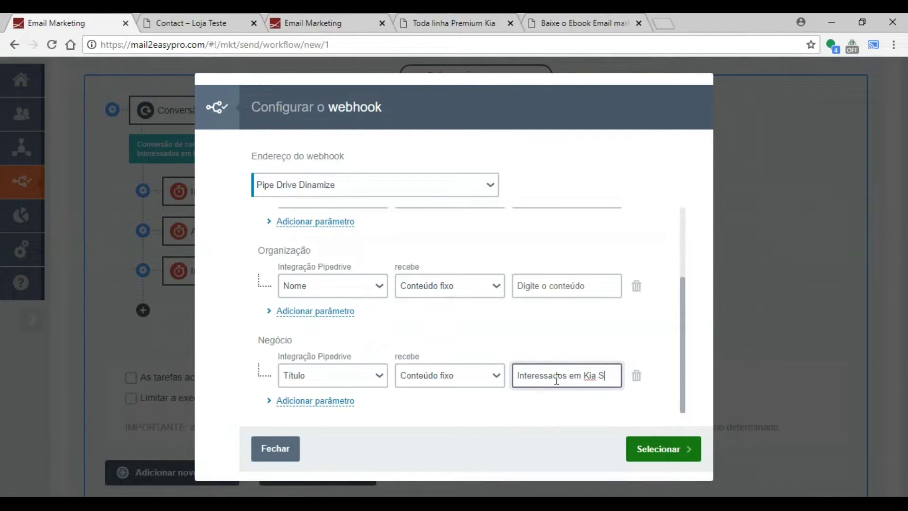
type("orento")
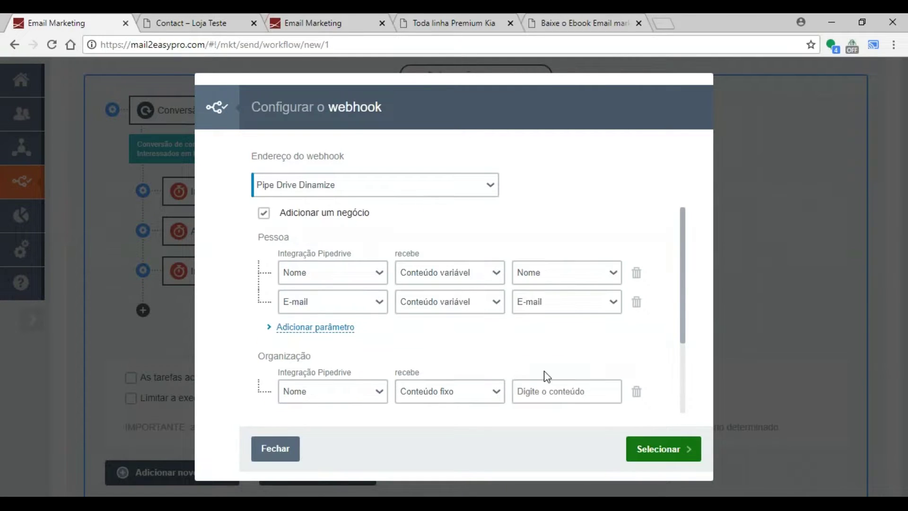
Step: Map the Nome parameter under Organização to the variable content Nome and apply the webhook to the action
left_click(411, 289)
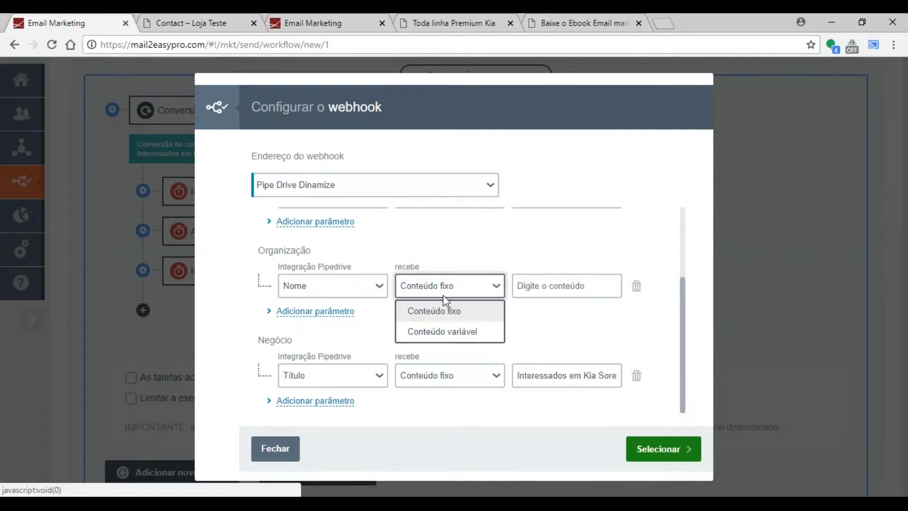
left_click(482, 328)
left_click(555, 293)
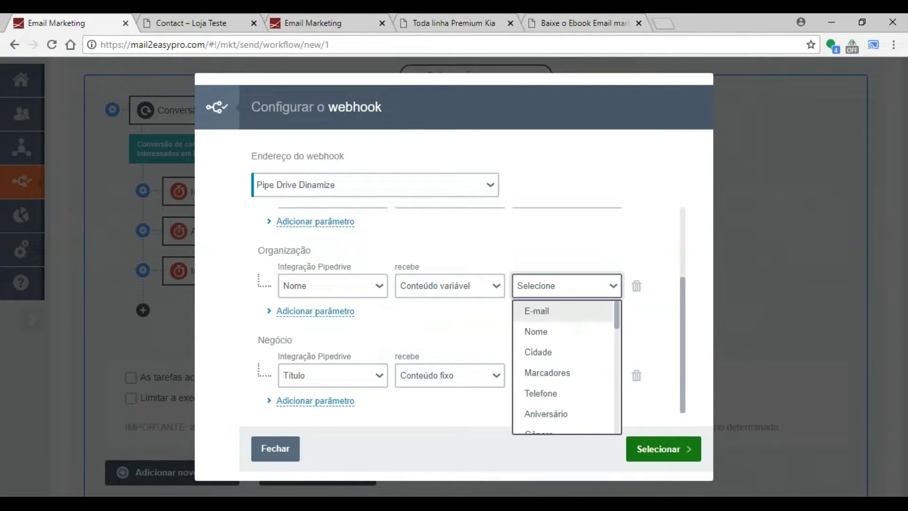
left_click(547, 337)
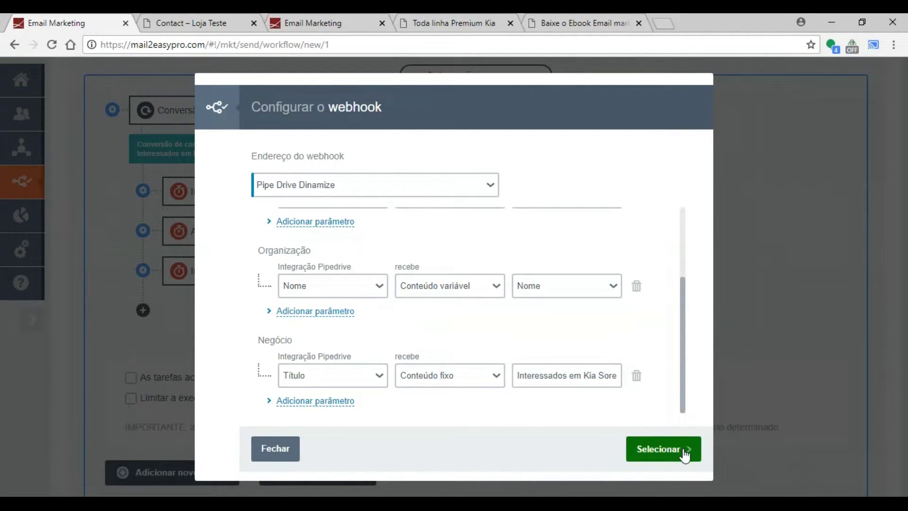
left_click(685, 455)
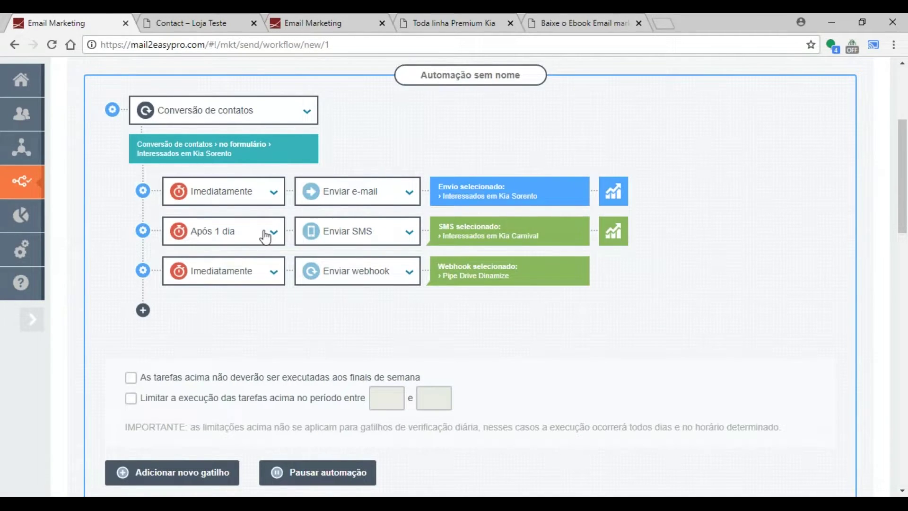
mouse_move(512, 280)
scroll(510, 284, "down", 2)
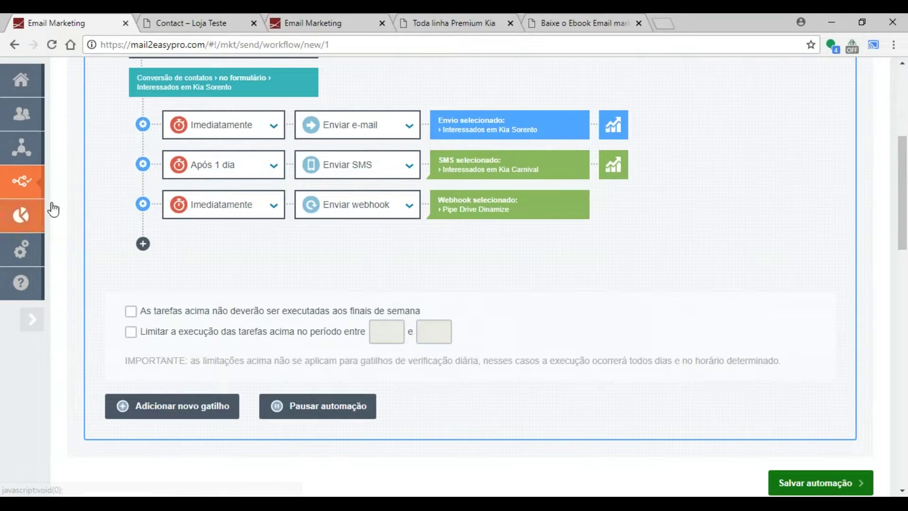
scroll(295, 269, "up", 1)
scroll(389, 199, "up", 3)
scroll(277, 304, "down", 5)
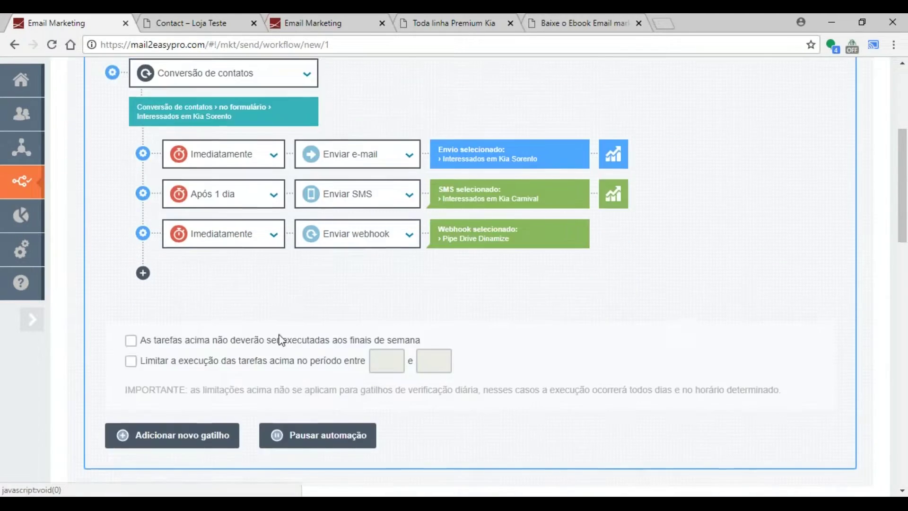
scroll(207, 219, "up", 5)
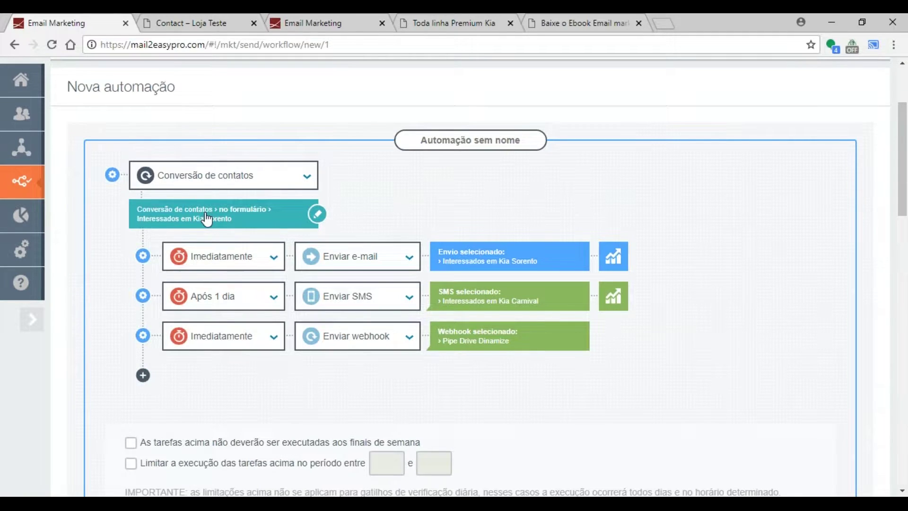
Step: Prevent the automation's tasks from being executed on weekends
scroll(207, 219, "down", 5)
scroll(274, 264, "up", 3)
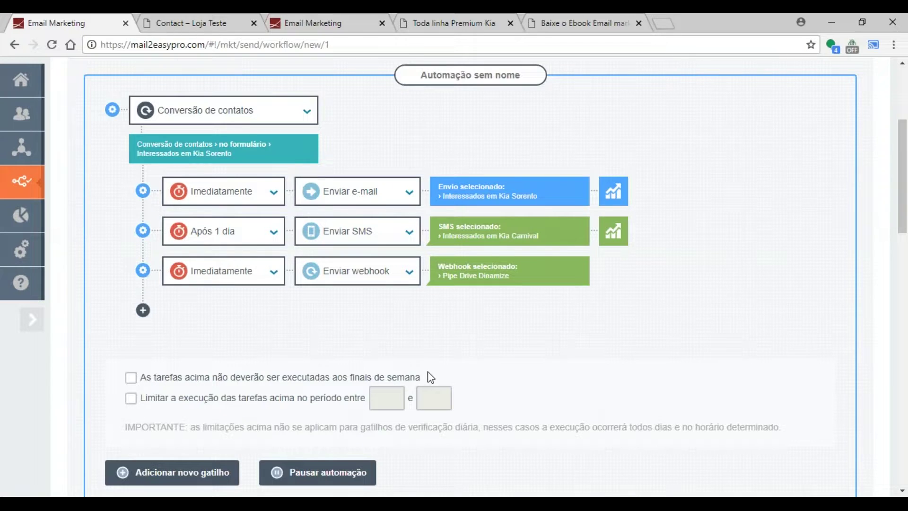
left_click(151, 375)
Step: Add a fourth action under the contact conversion trigger and set its timing to Após 5 dias
left_click(143, 310)
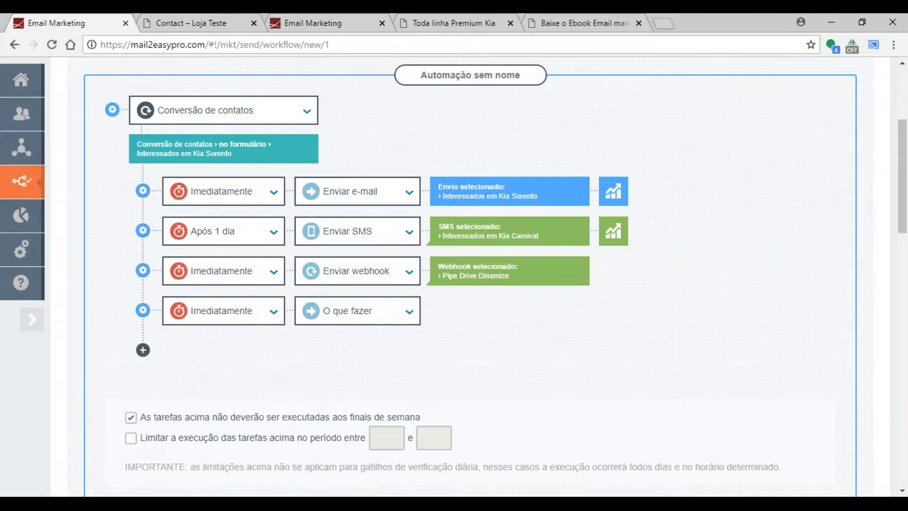
left_click(263, 314)
scroll(243, 377, "down", 3)
scroll(240, 405, "down", 2)
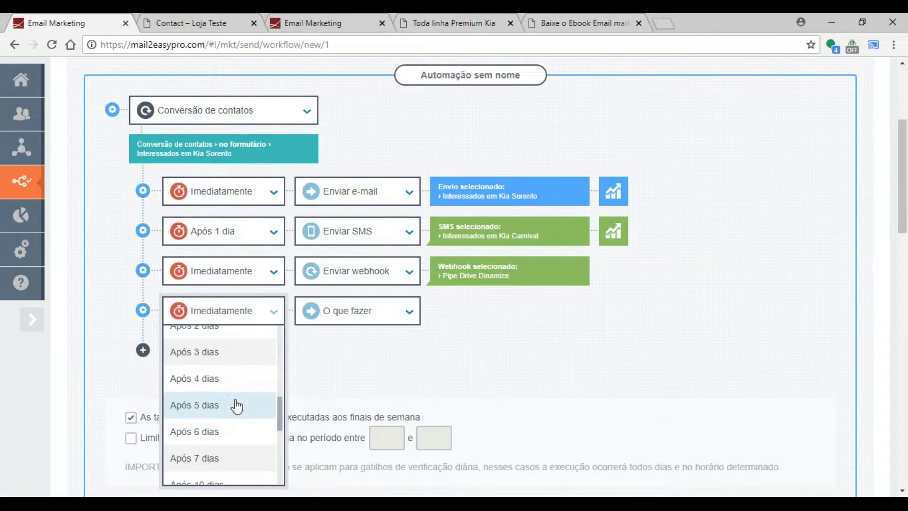
left_click(194, 404)
Step: Make the Após 5 dias action send an e-mail, using the message "teste - 17/08/2018 16:23"
left_click(391, 314)
left_click(396, 333)
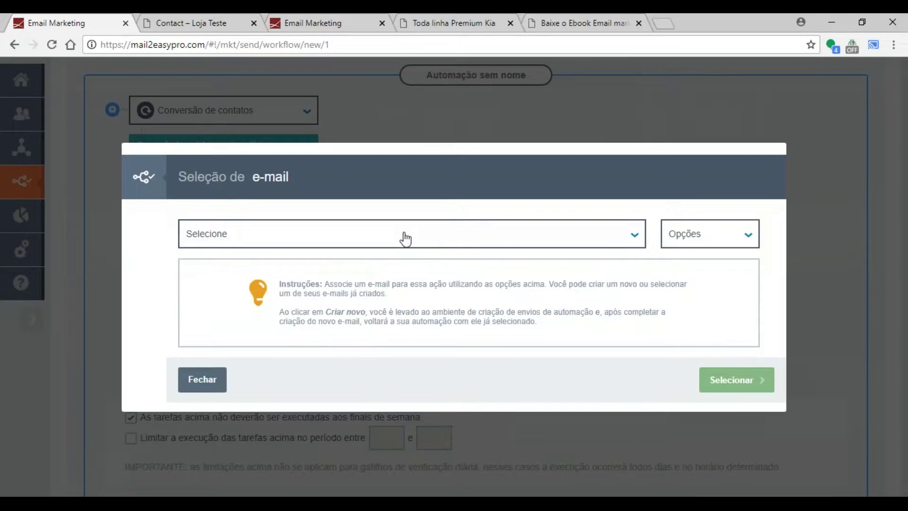
left_click(404, 236)
type("o")
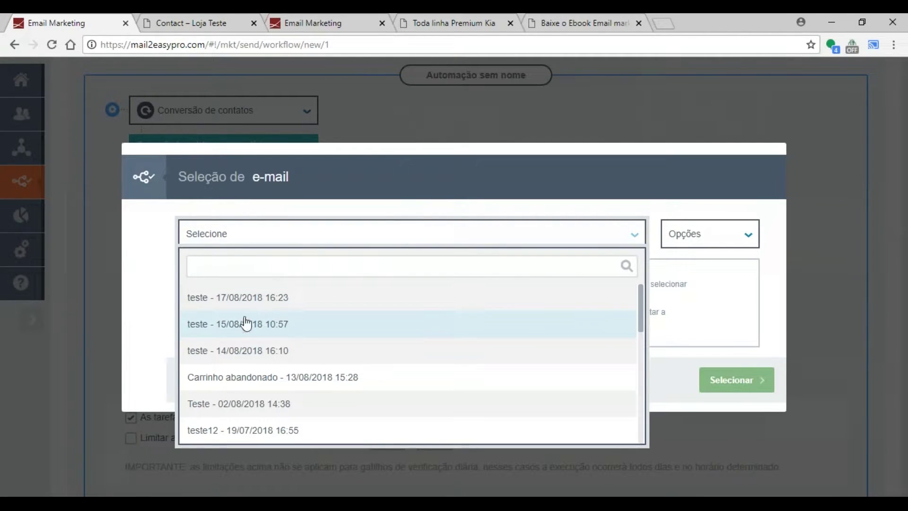
left_click(409, 290)
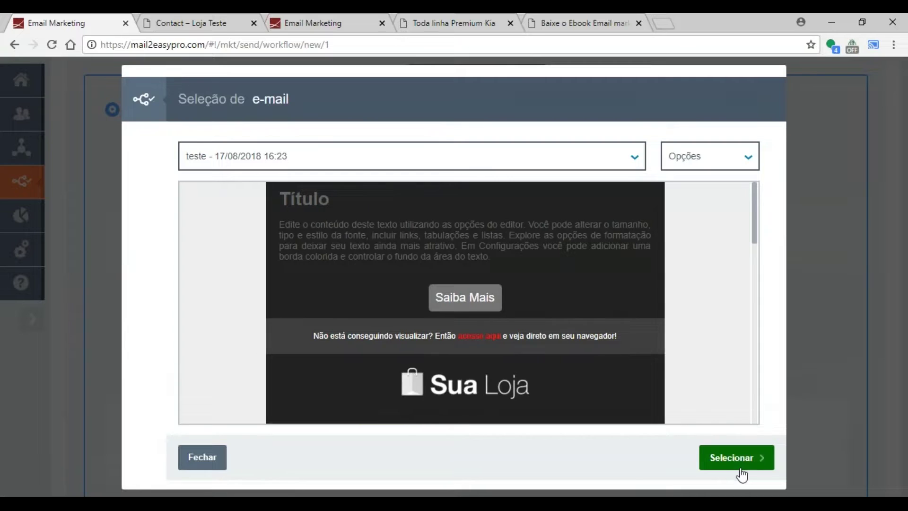
left_click(733, 461)
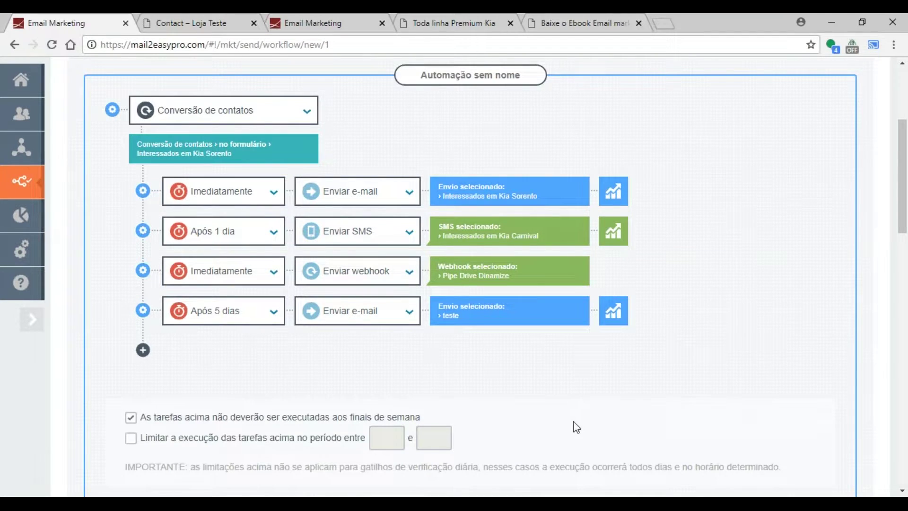
Step: Limit the execution of the tasks to the period between 09:00 and 18:00
scroll(573, 425, "down", 4)
scroll(566, 350, "up", 4)
left_click(130, 438)
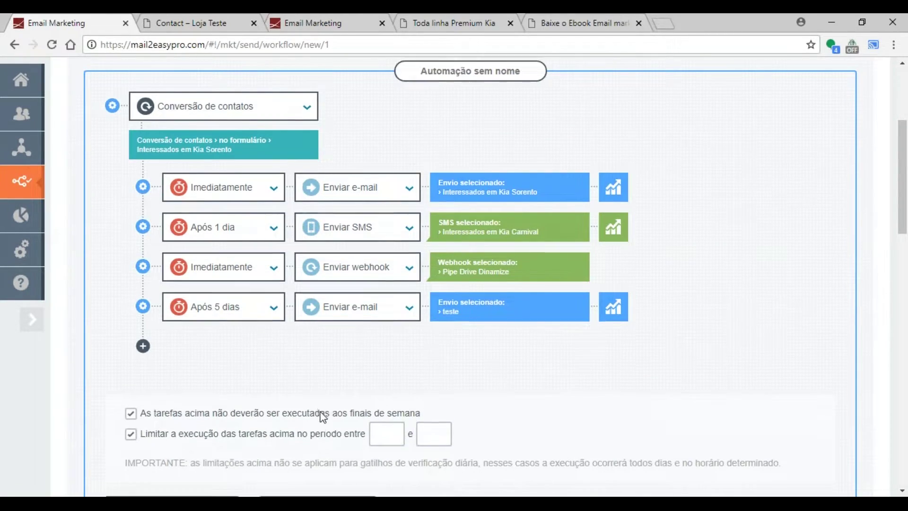
scroll(382, 331, "down", 3)
left_click(382, 307)
left_click(383, 307)
left_click(400, 311)
type("09:00")
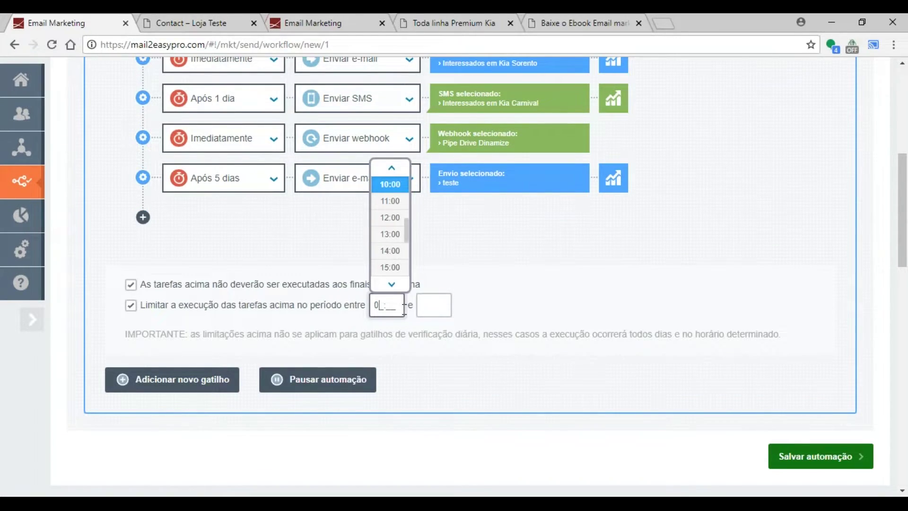
key("Tab")
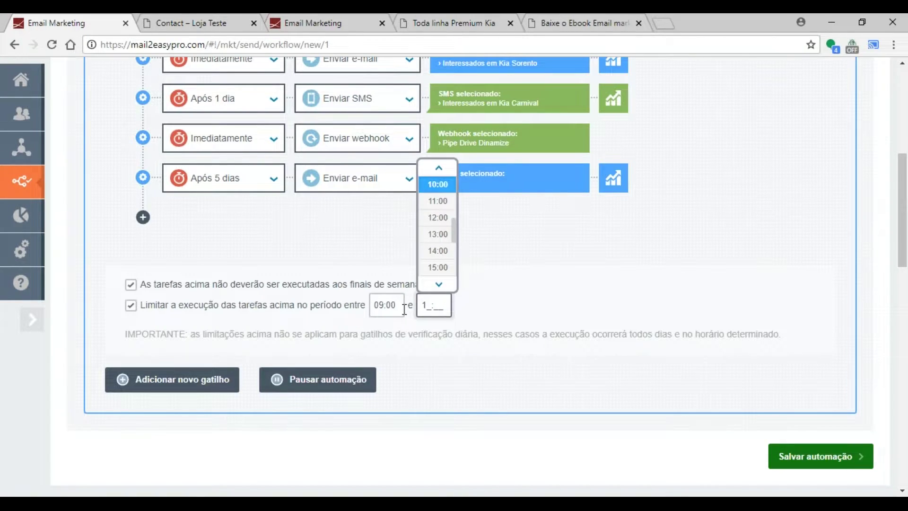
left_click(571, 291)
Step: Rename the automation as "Interessados no Kia Sorento"
scroll(265, 320, "up", 1)
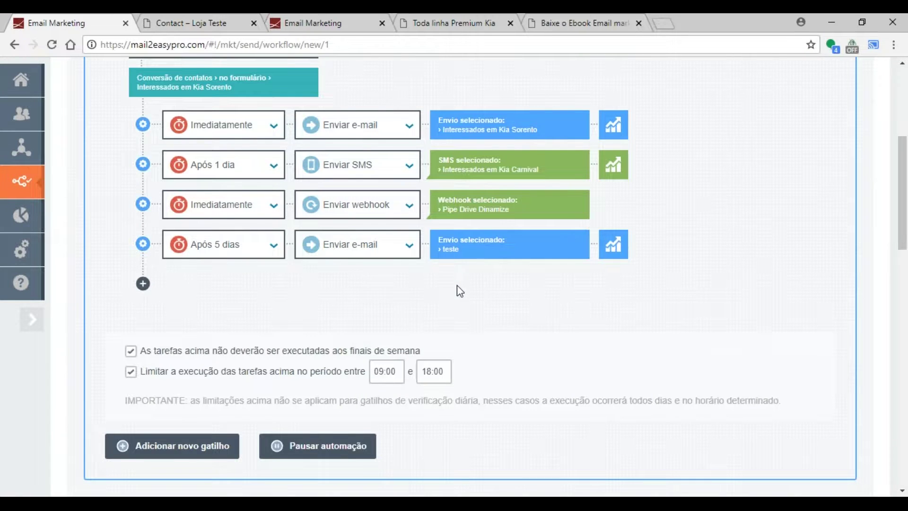
scroll(459, 290, "up", 3)
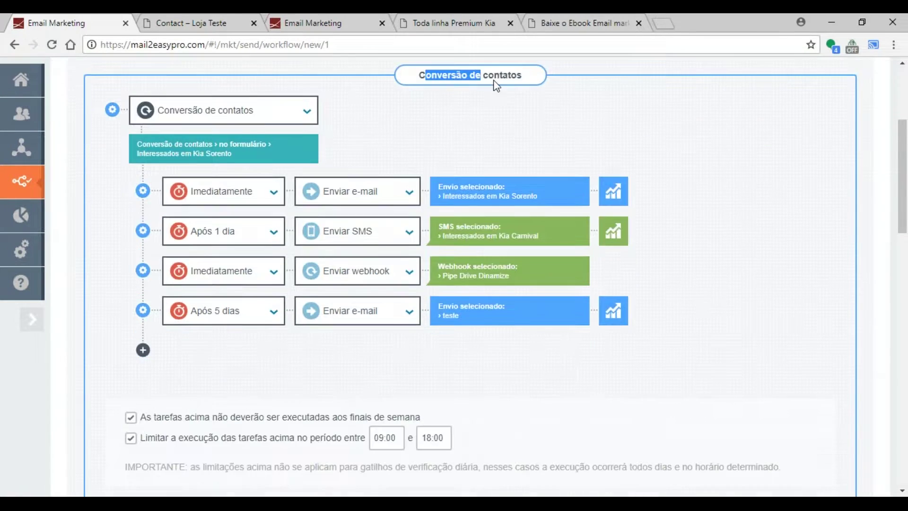
left_click_drag(424, 76, 521, 90)
scroll(487, 125, "down", 2)
scroll(401, 148, "up", 3)
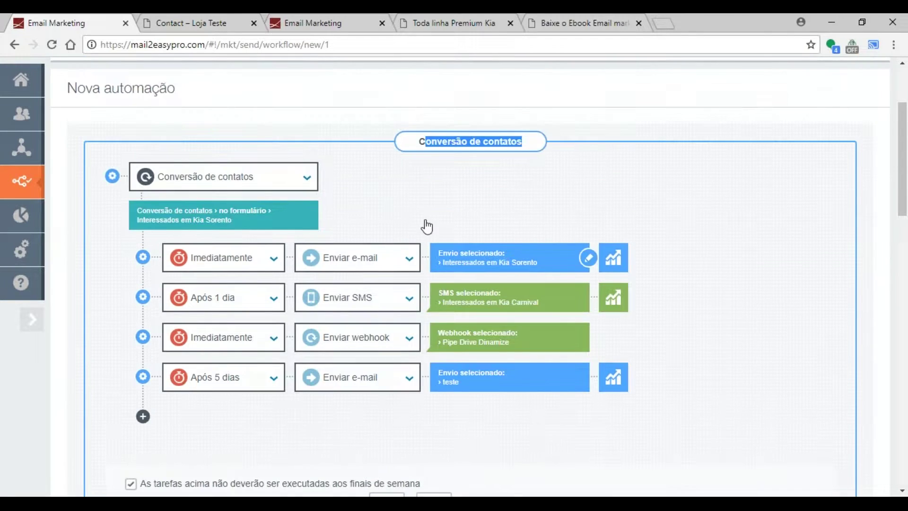
scroll(448, 220, "down", 4)
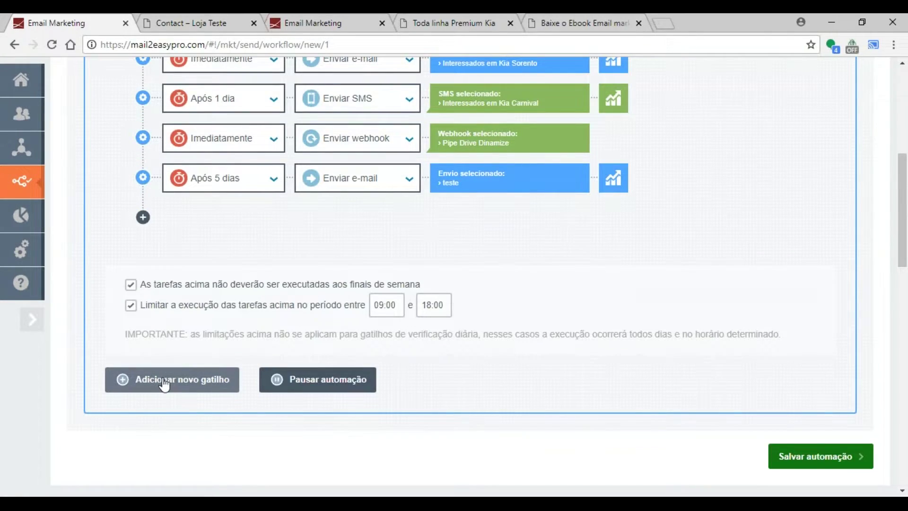
scroll(490, 158, "up", 4)
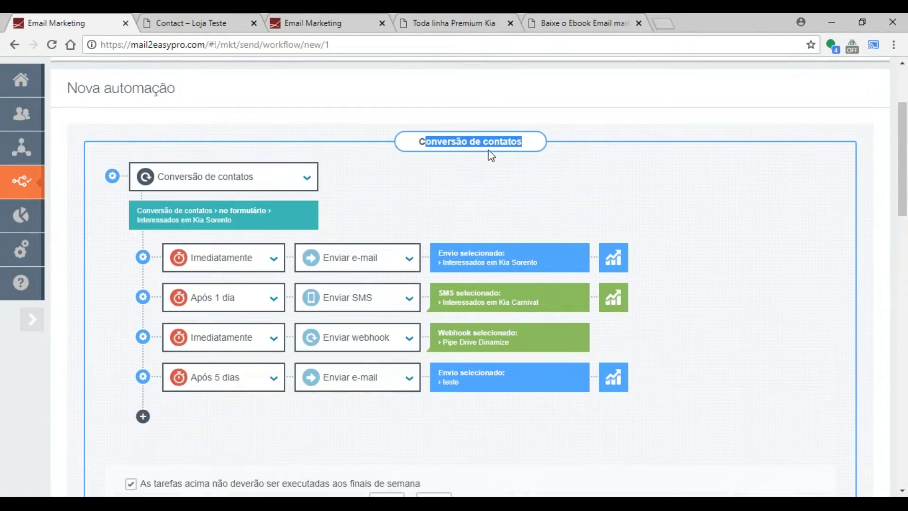
type("I")
key("BackSpace")
type("Interessados no Ki")
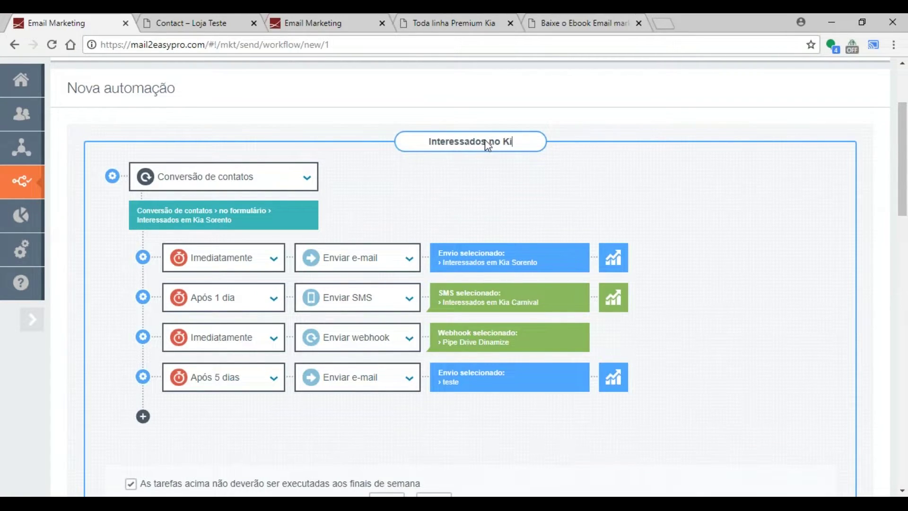
type("a Sorento")
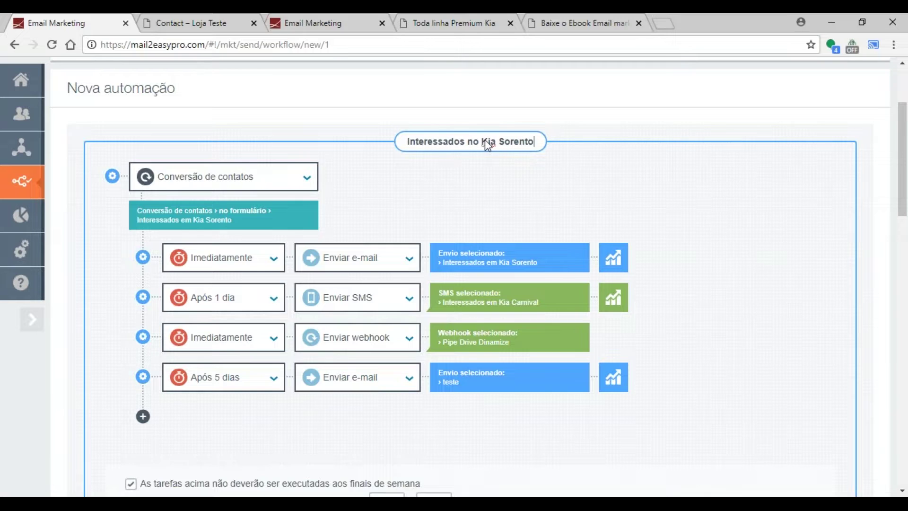
Step: Add a second trigger to the automation, of the type Comportamento do contato
scroll(459, 257, "down", 3)
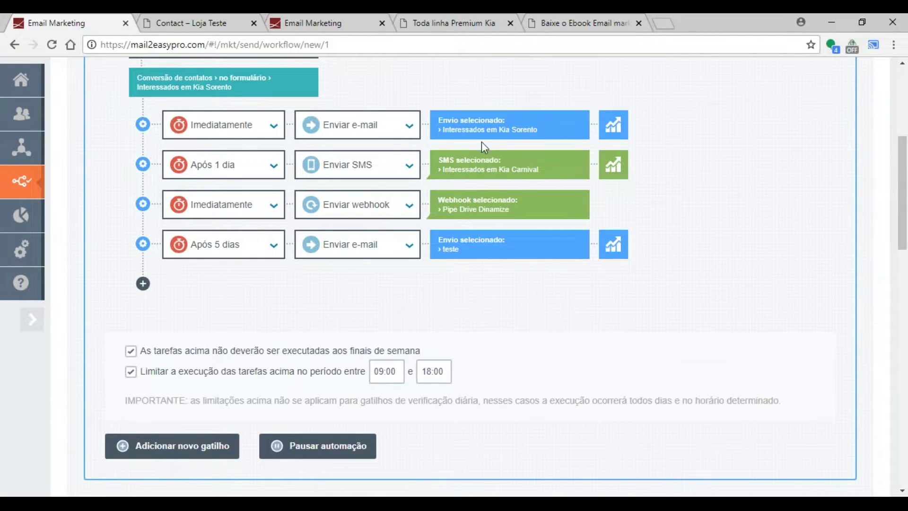
left_click(185, 441)
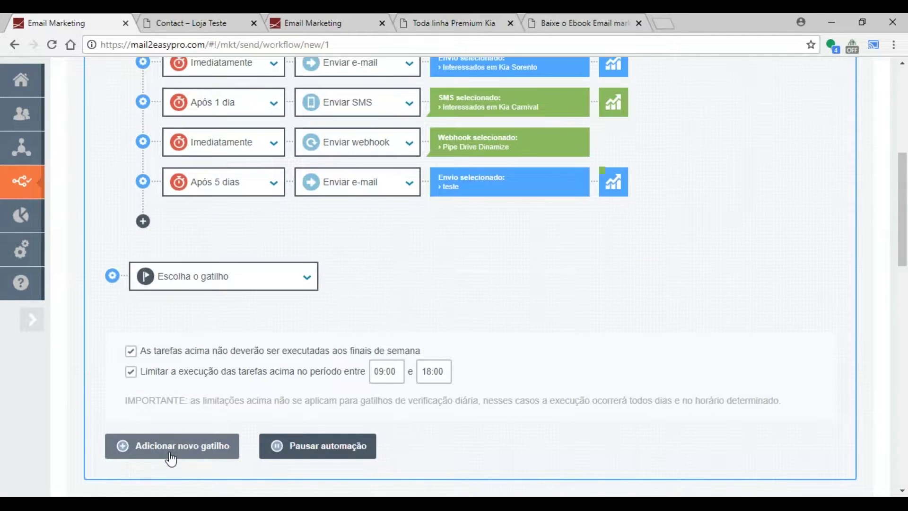
left_click(218, 282)
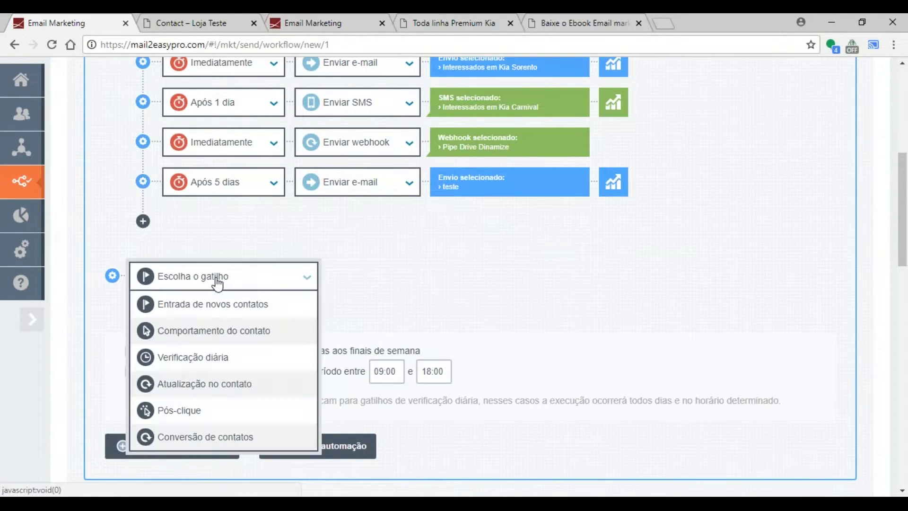
left_click(226, 331)
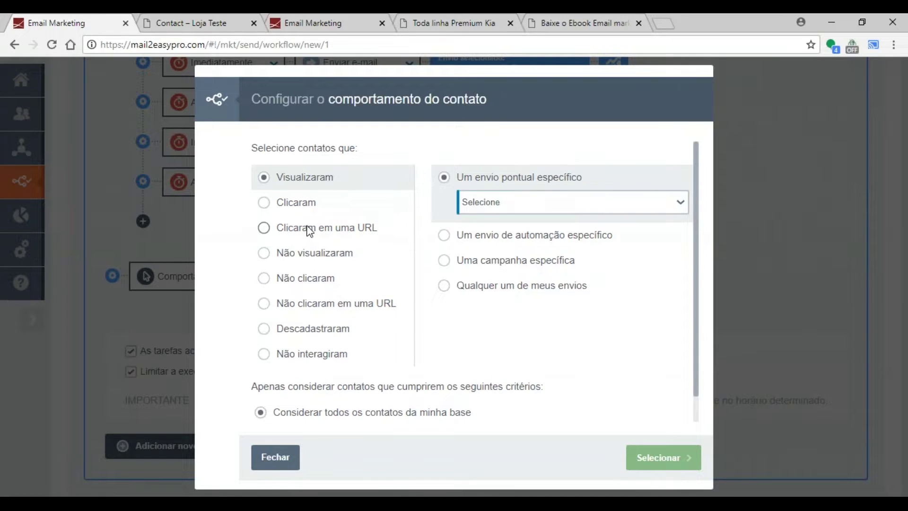
Step: Configure the behaviour trigger for contacts who Não visualizaram the specific automation send "Interessados em Kia Sorento - 29/05/2018 09:33"
left_click(304, 258)
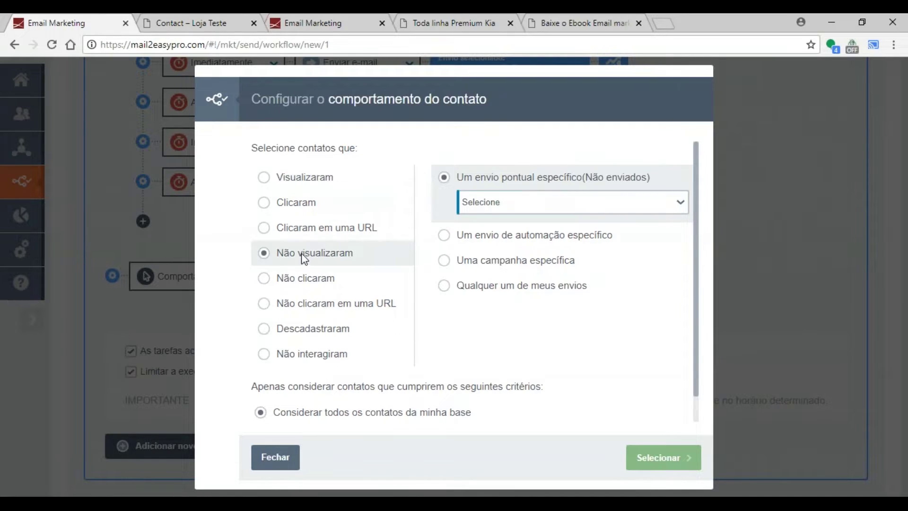
left_click(538, 238)
left_click(537, 231)
type("inte")
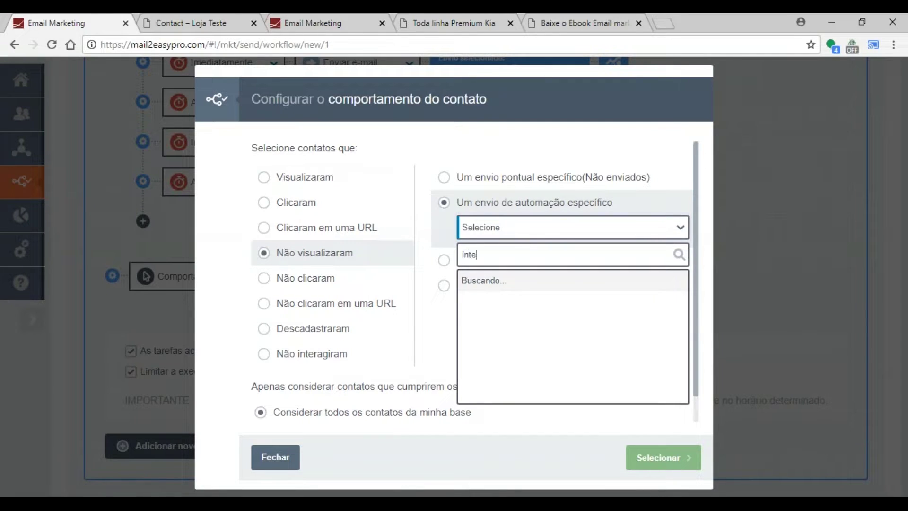
type("ressad")
left_click(561, 284)
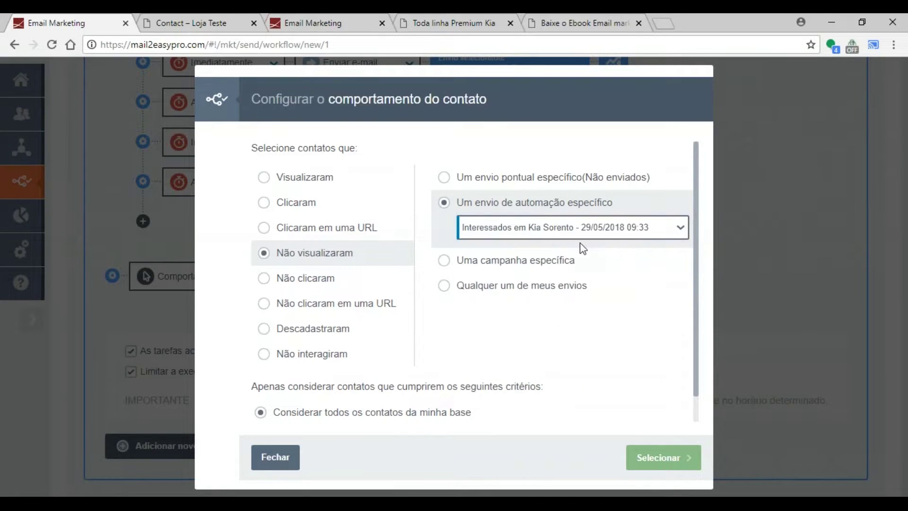
scroll(669, 385, "down", 1)
left_click(666, 456)
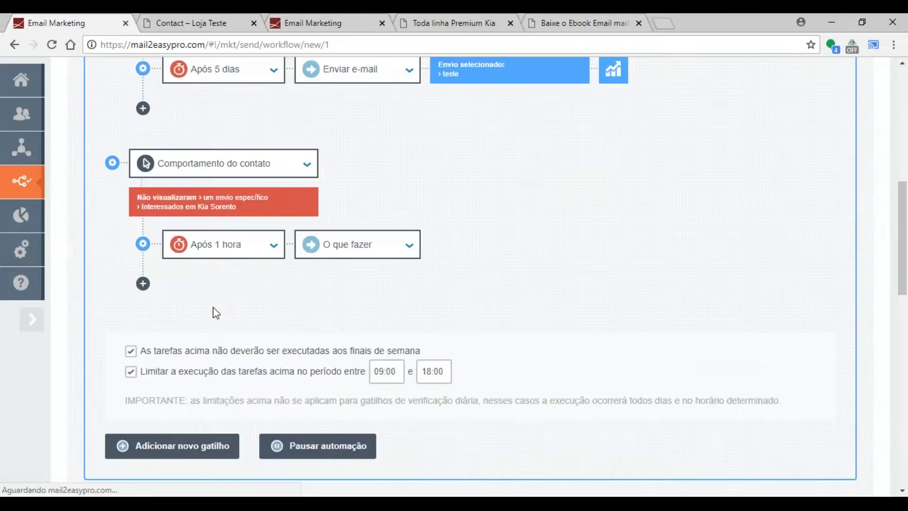
Step: Set the timing of the behaviour trigger's action to Após 1 dia
scroll(201, 270, "up", 3)
left_click(255, 383)
left_click(290, 339)
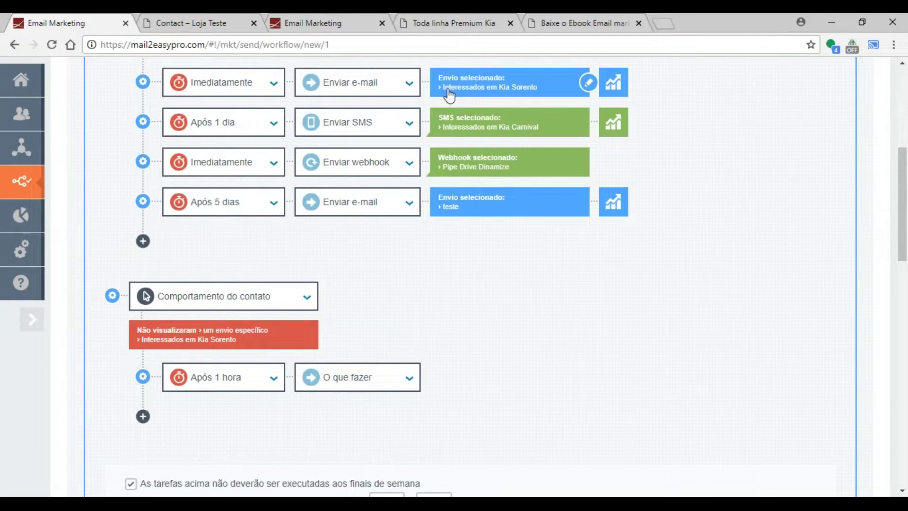
left_click(229, 381)
scroll(254, 279, "down", 5)
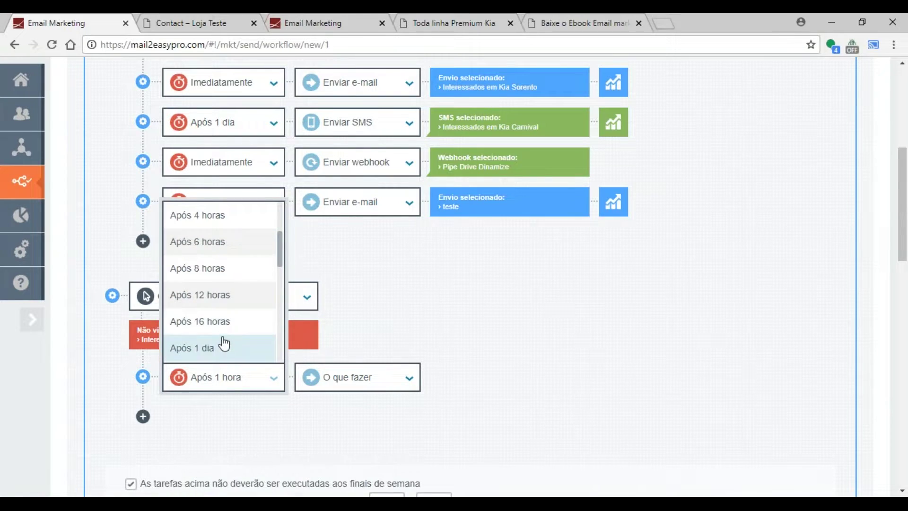
left_click(224, 284)
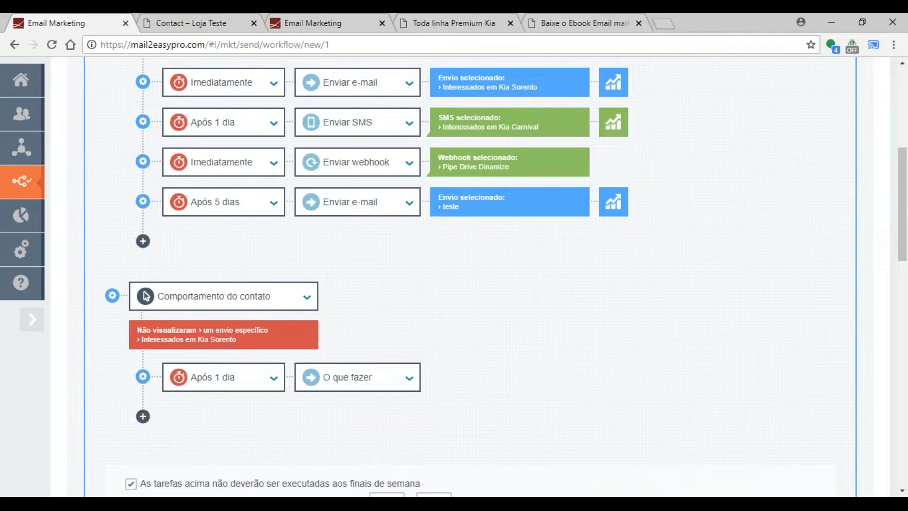
Step: Make the behaviour trigger's action send the e-mail "Interessados em Kia Sorento - 29/05/2018 09:33"
mouse_move(507, 84)
mouse_move(316, 335)
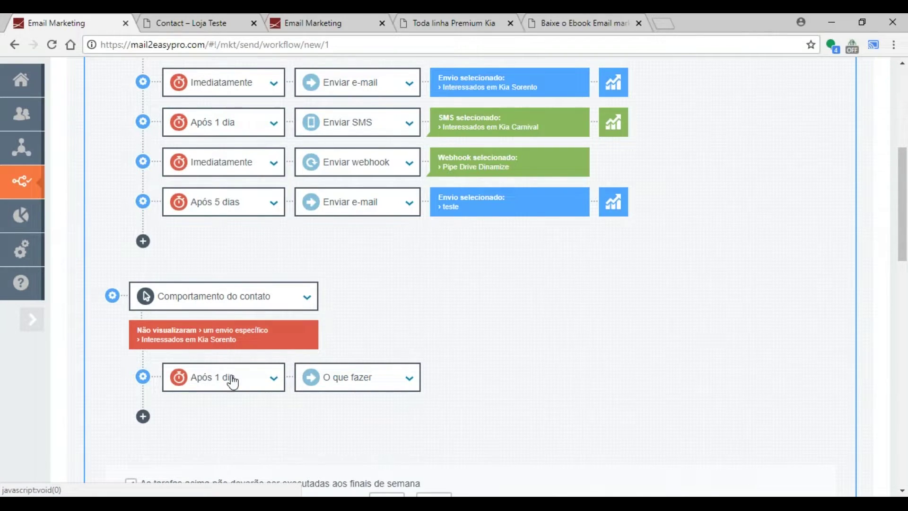
left_click(391, 378)
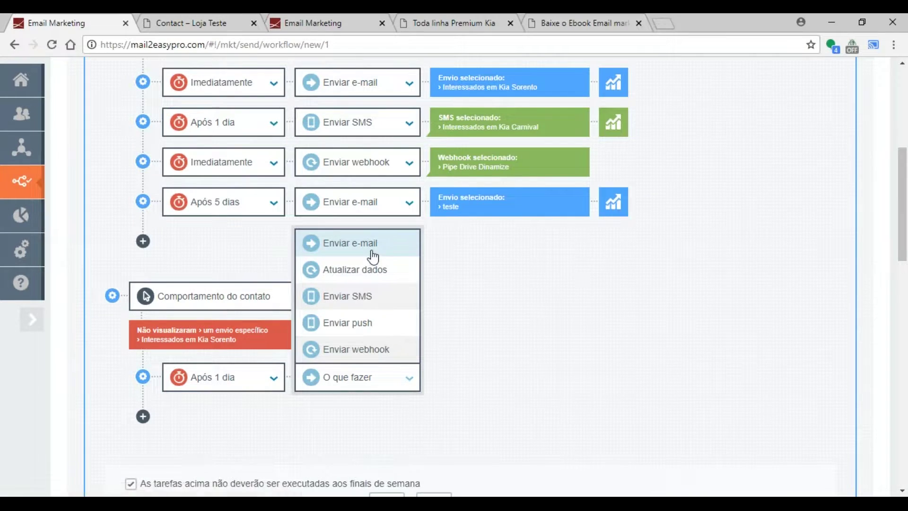
left_click(372, 246)
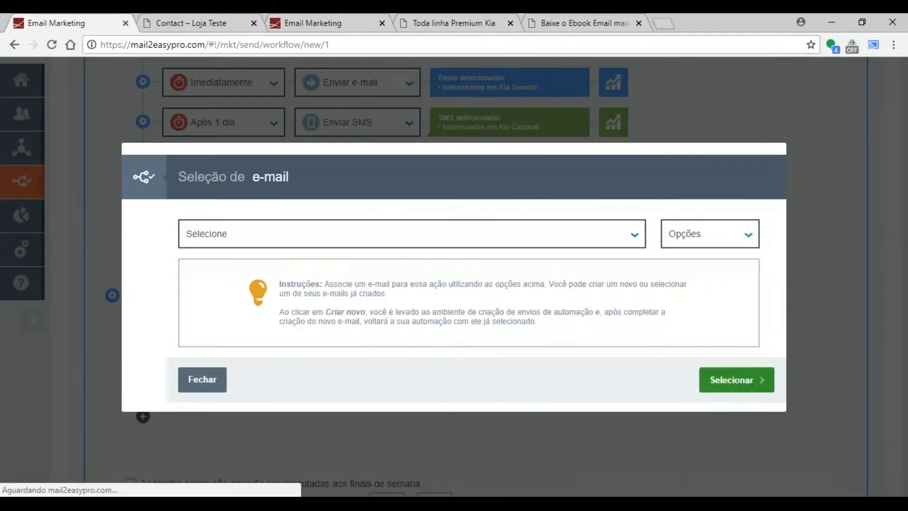
left_click(357, 233)
type("inteer")
key("BackSpace")
key("BackSpace")
type("ressados")
key("ctrl+a")
type("i")
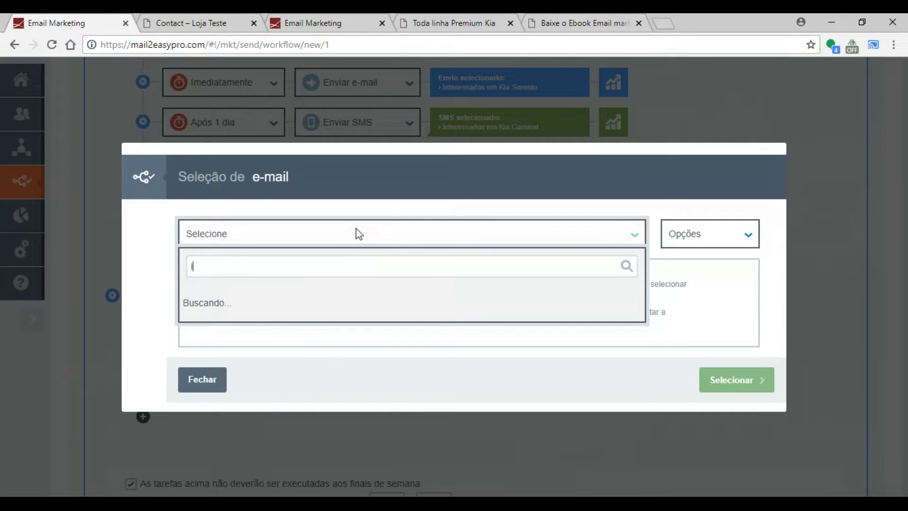
type("nteressa")
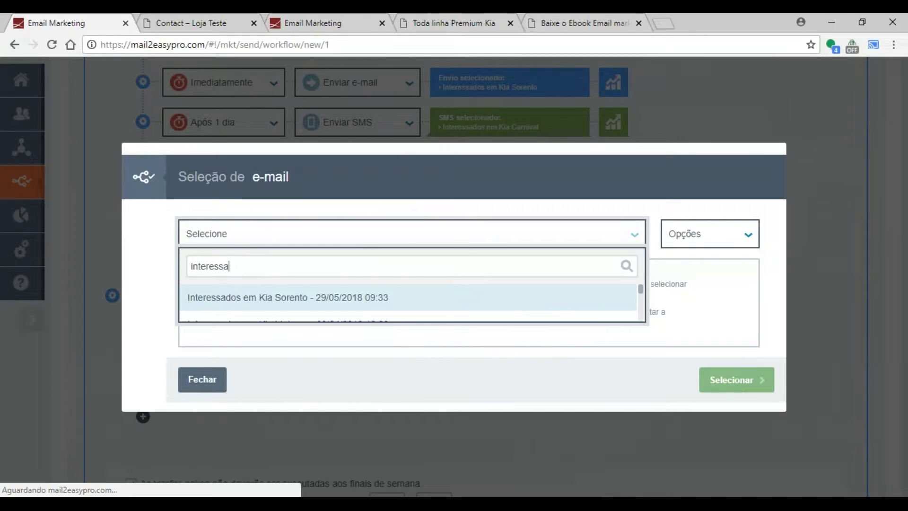
left_click(288, 296)
left_click(735, 458)
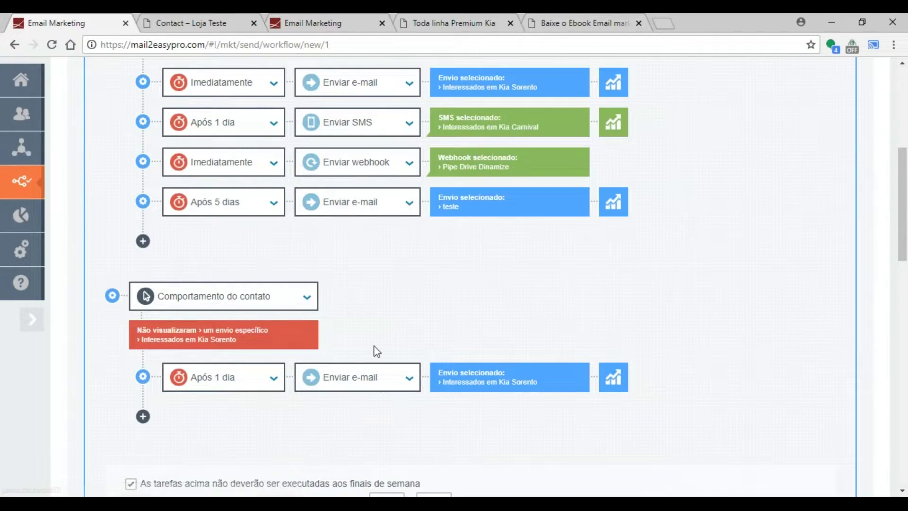
scroll(377, 350, "down", 3)
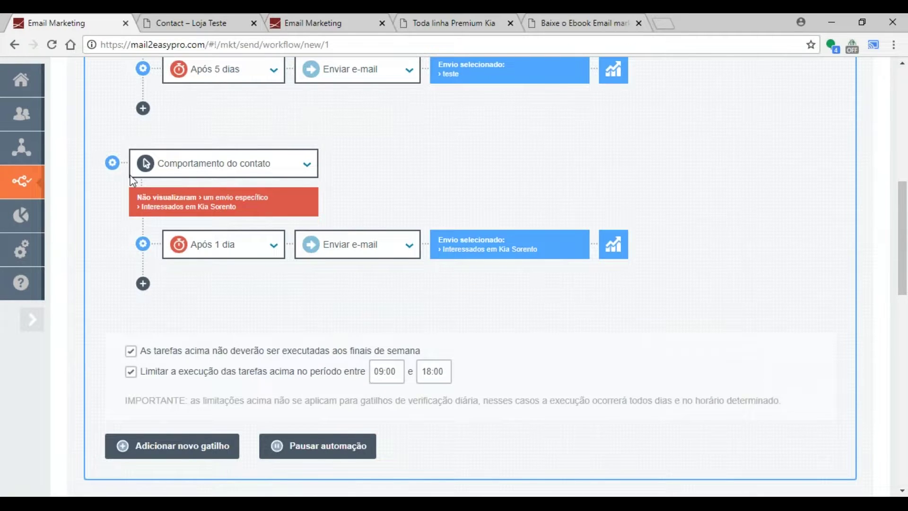
Step: Add a third trigger to the automation, of the type Comportamento do contato
scroll(355, 209, "up", 5)
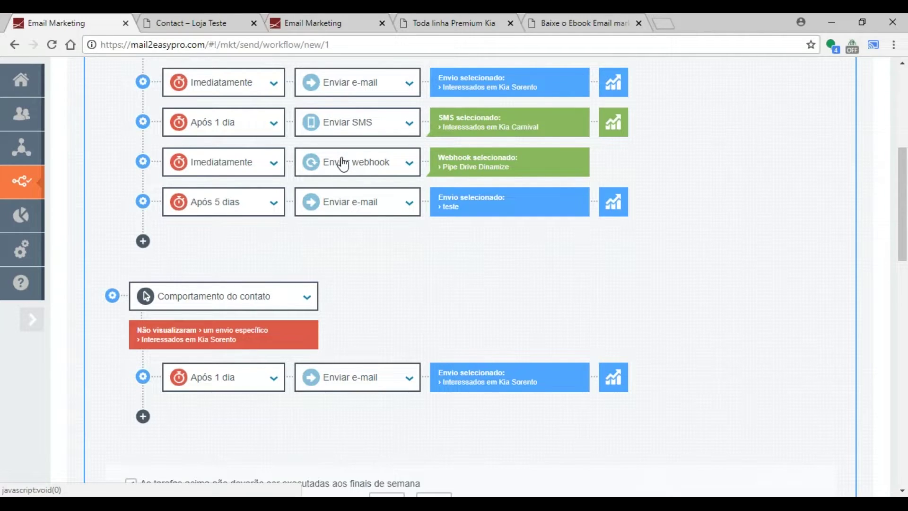
scroll(332, 143, "down", 3)
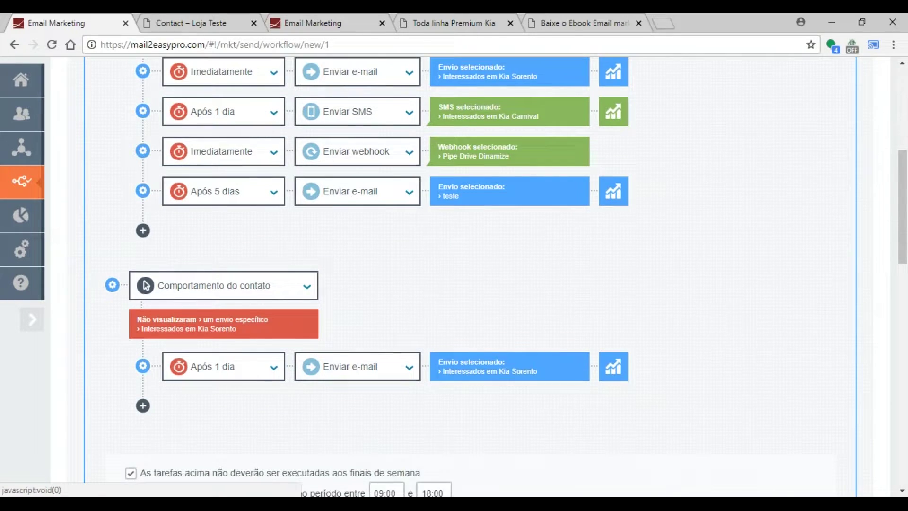
left_click(182, 452)
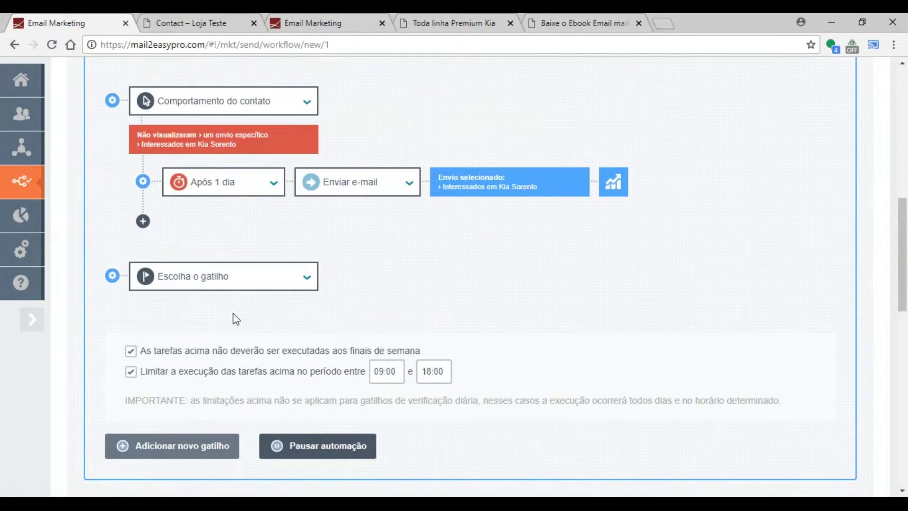
left_click(235, 282)
left_click(210, 336)
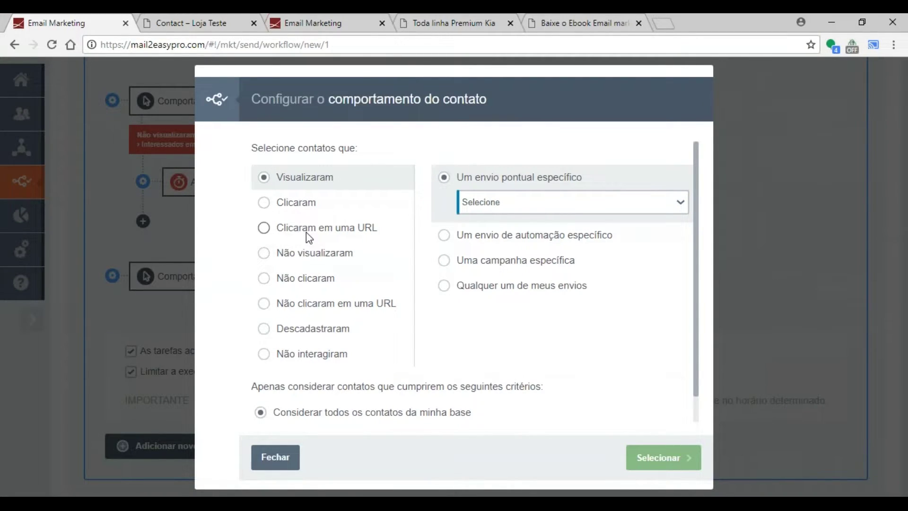
Step: Set the new trigger to contacts who Não clicaram em uma URL and choose the click1.newsletter.hbonow.com link as the URL
left_click(329, 304)
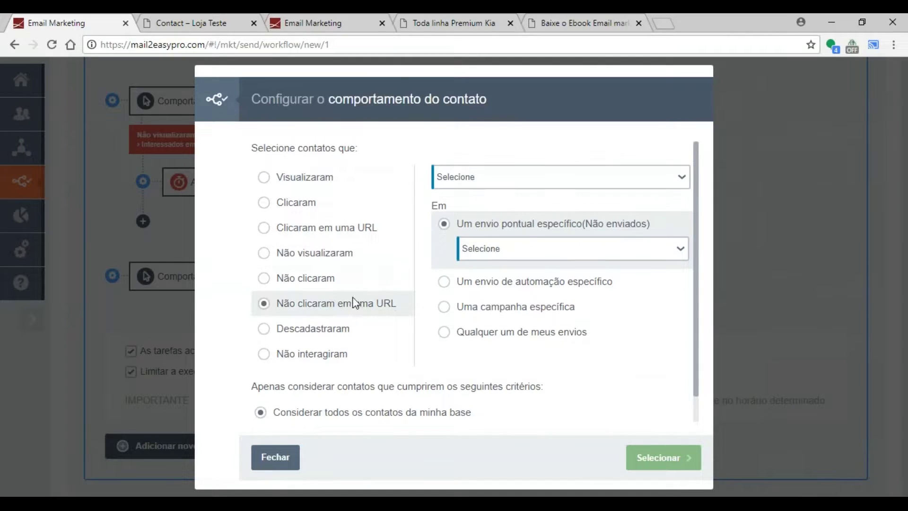
left_click(546, 180)
left_click(427, 158)
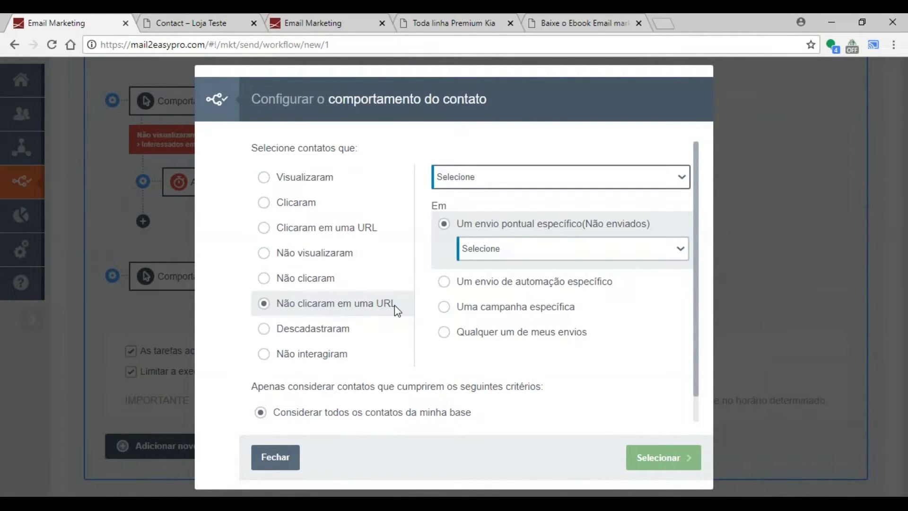
left_click(484, 177)
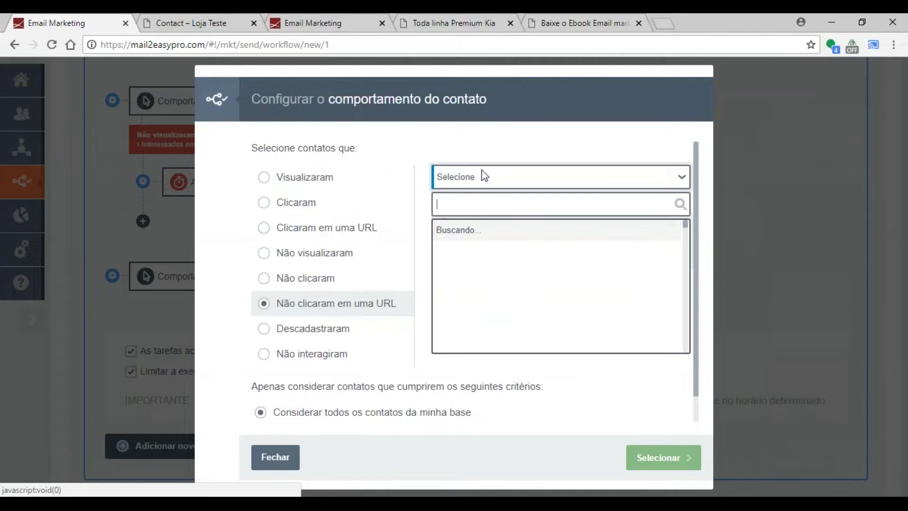
scroll(565, 265, "down", 5)
scroll(563, 276, "down", 3)
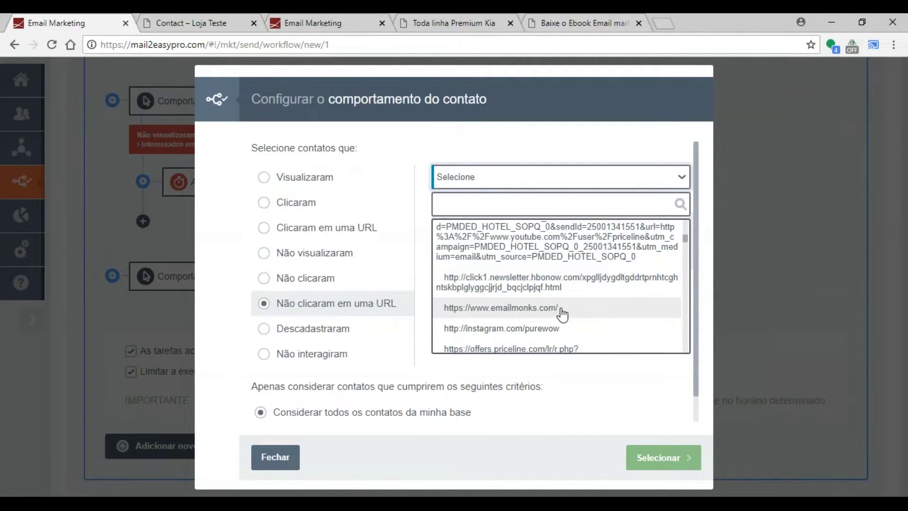
left_click(530, 332)
left_click(490, 177)
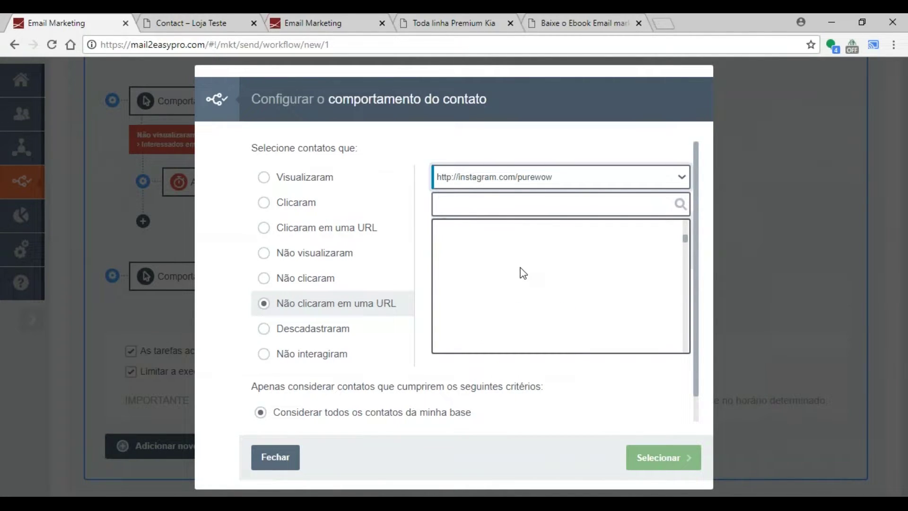
left_click(521, 284)
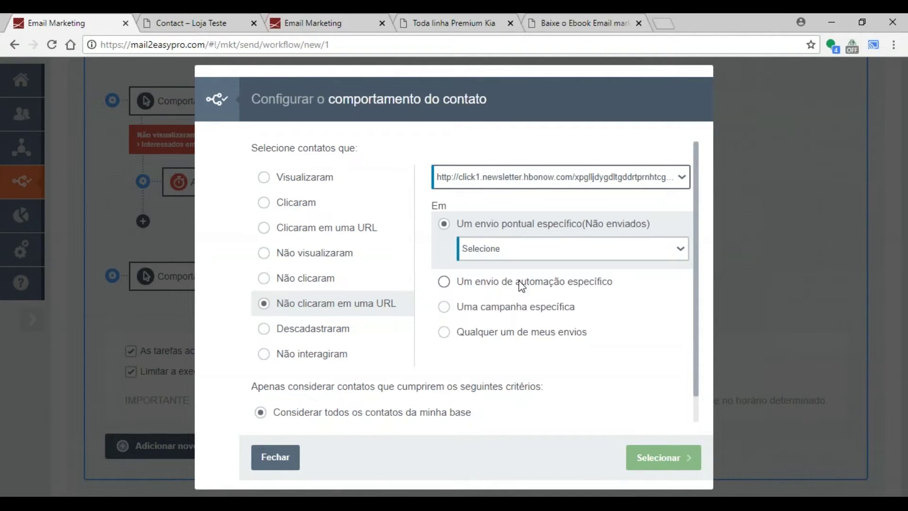
Step: Restrict the unclicked-URL condition to the specific automation send "teste - 17/08/2018 16:23"
left_click(483, 282)
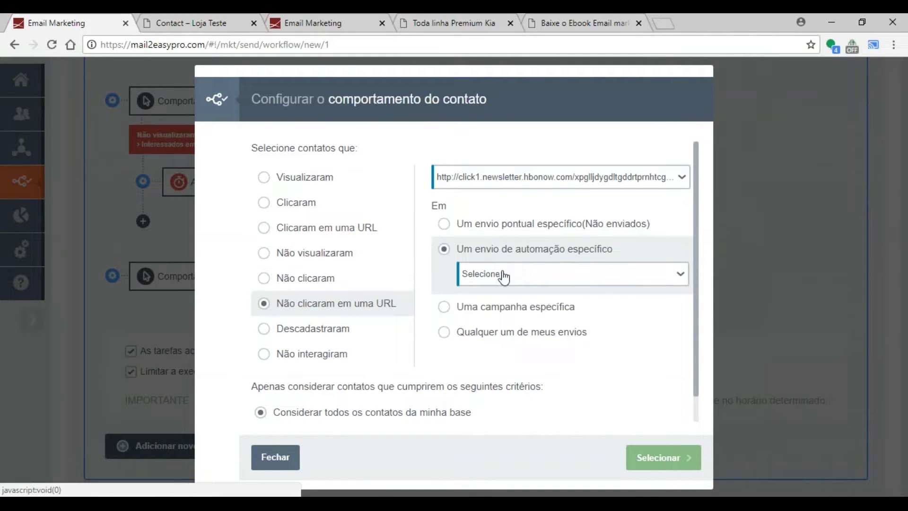
left_click(503, 275)
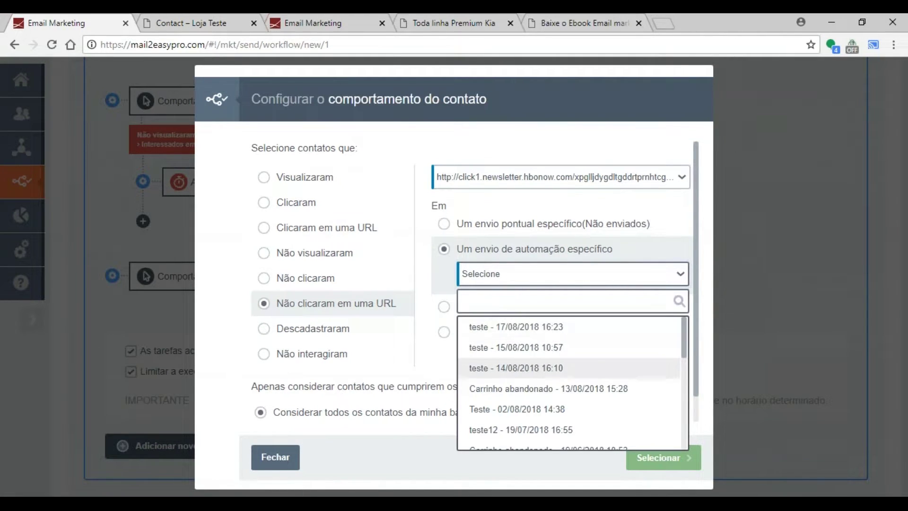
left_click(526, 328)
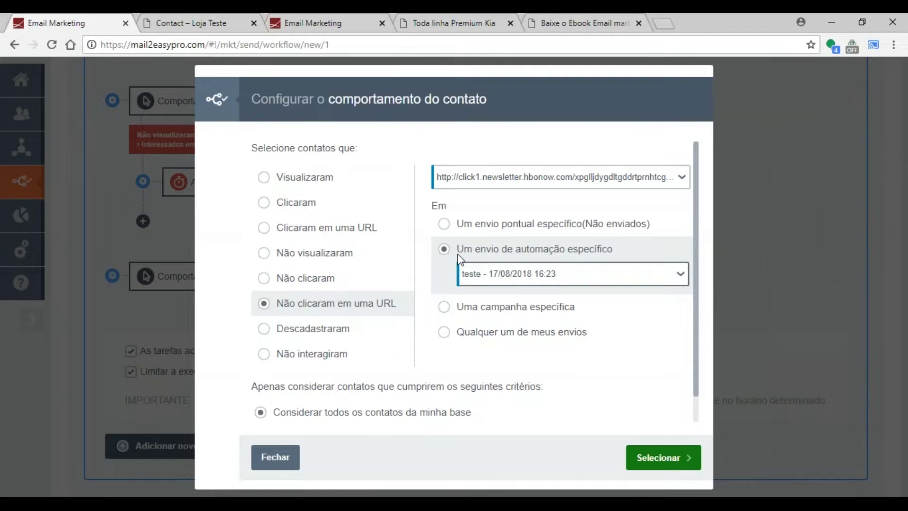
Step: Switch the unclicked-URL condition to Um envio pontual específico and highlight that option's label
left_click(474, 223)
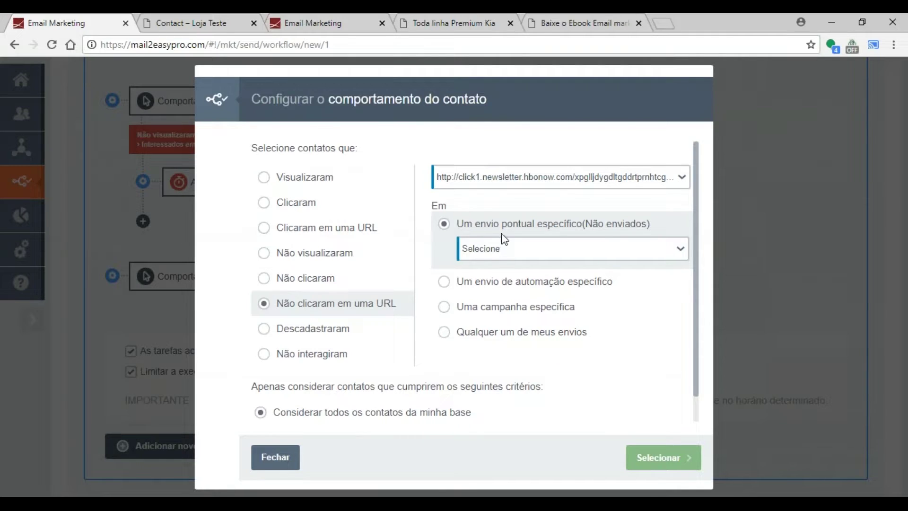
left_click_drag(464, 224, 598, 228)
left_click(598, 228)
left_click_drag(457, 224, 589, 223)
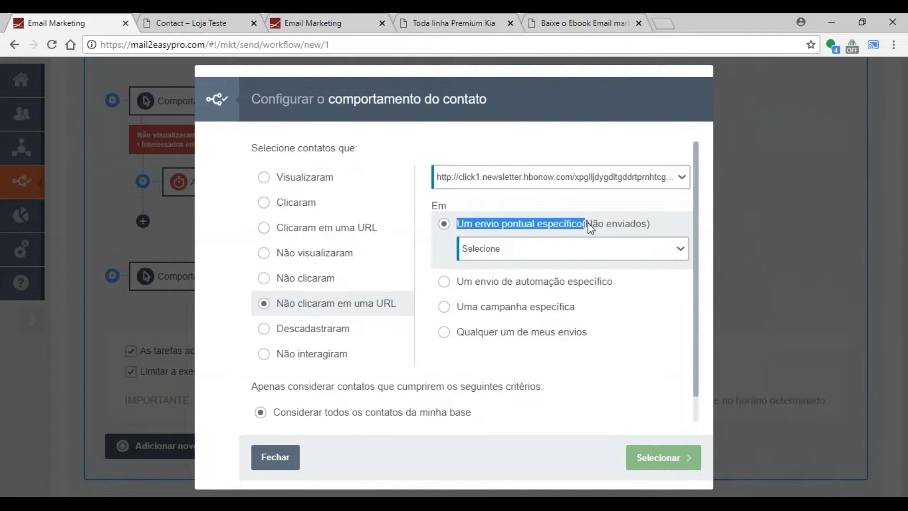
Step: Restrict the unclicked-URL condition to the specific campaign Kia and apply the trigger configuration
left_click(497, 310)
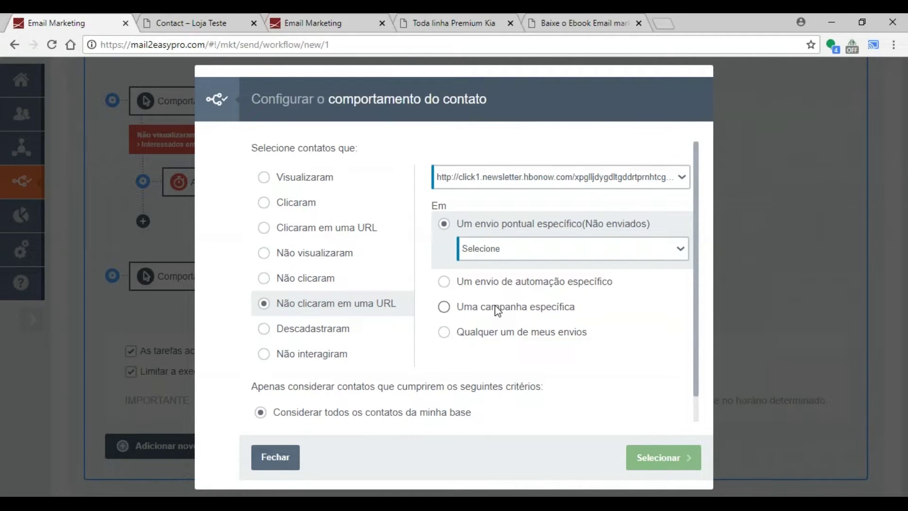
left_click(497, 311)
left_click(501, 305)
type("base")
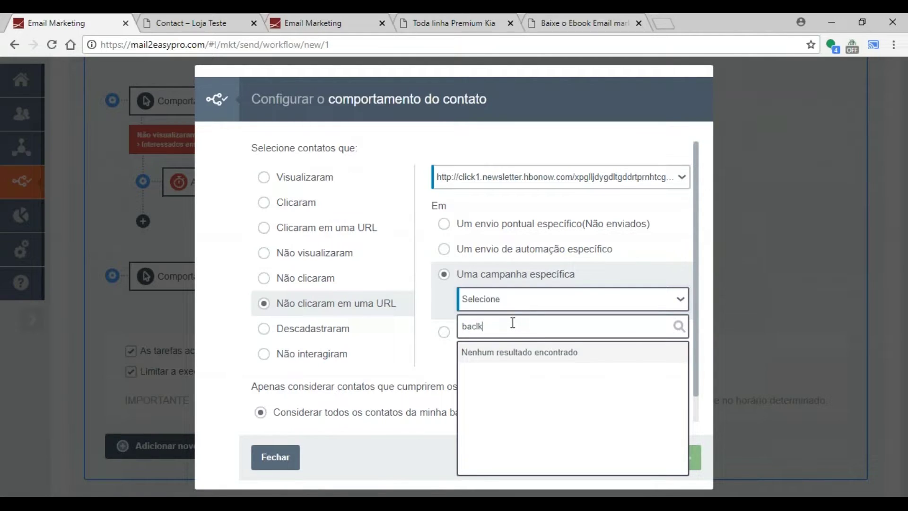
key("BackSpace")
key("BackSpace")
key("BackSpace")
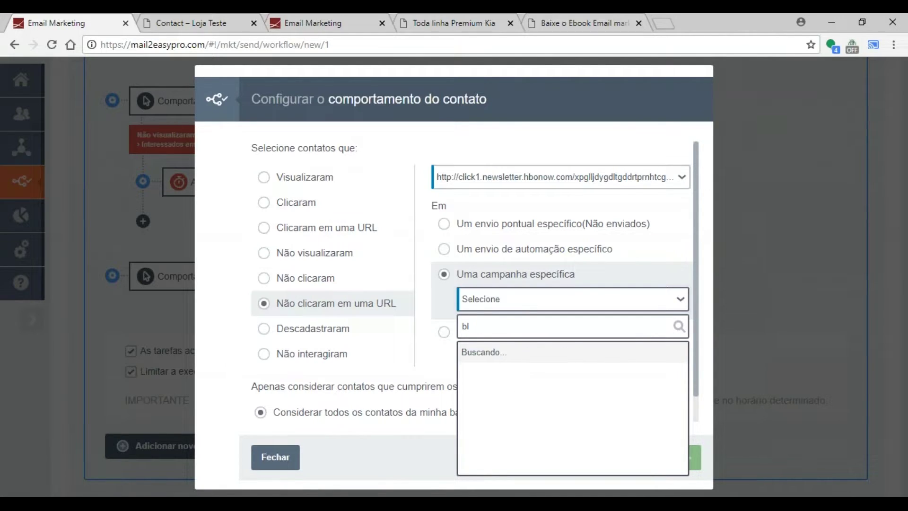
key("BackSpace")
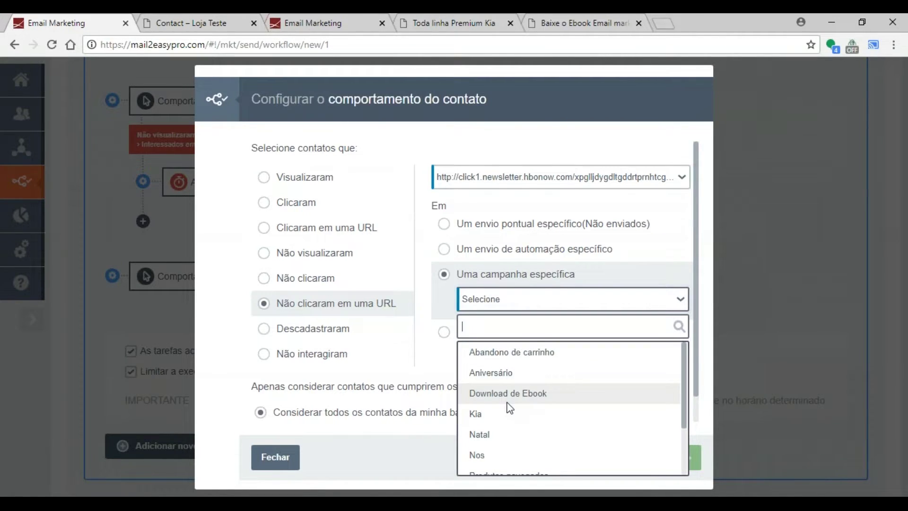
left_click(476, 414)
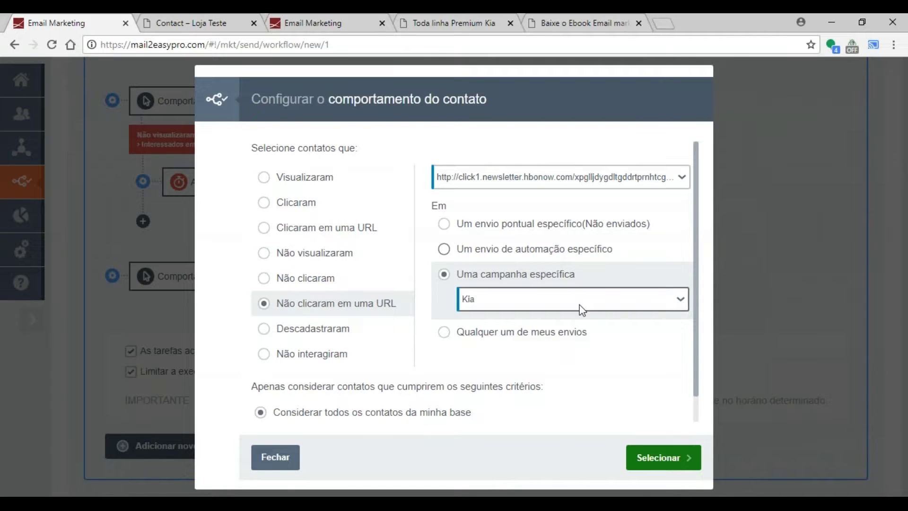
left_click(681, 458)
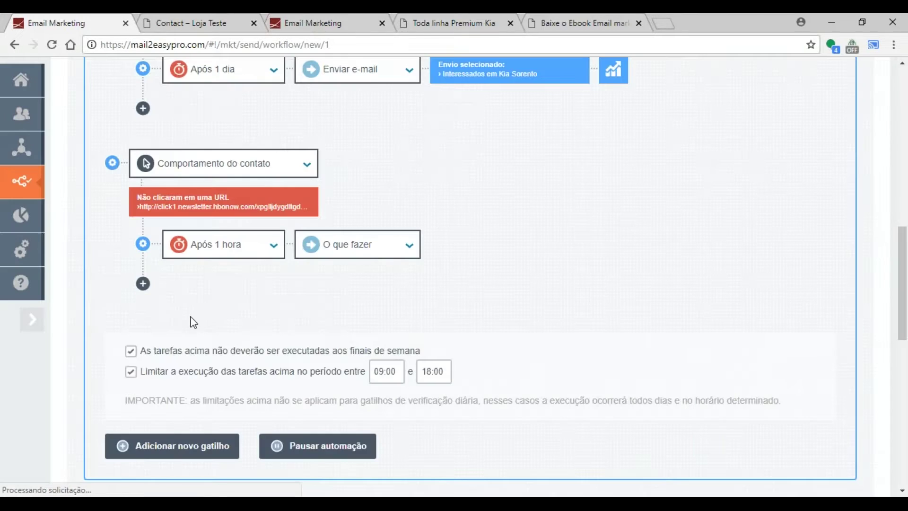
Step: Set the timing of the third trigger's action to Após 4 dias
left_click(229, 250)
scroll(236, 353, "down", 5)
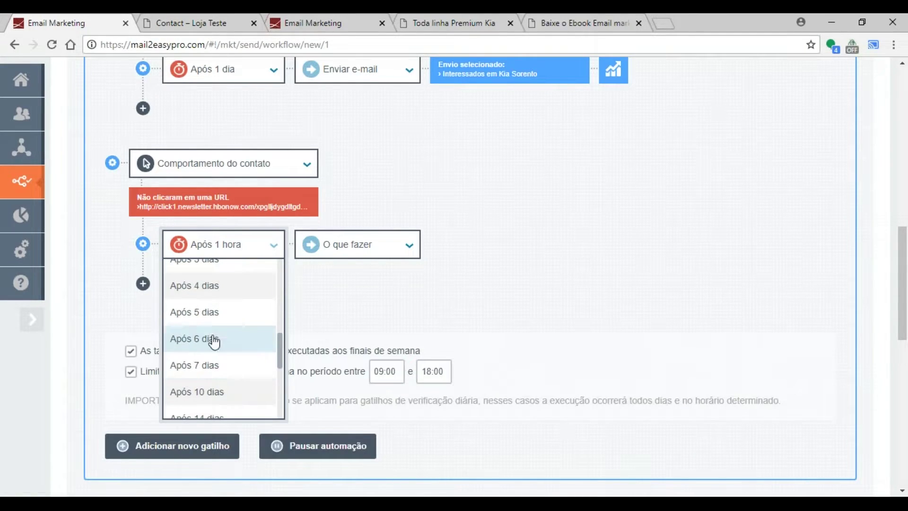
left_click(223, 287)
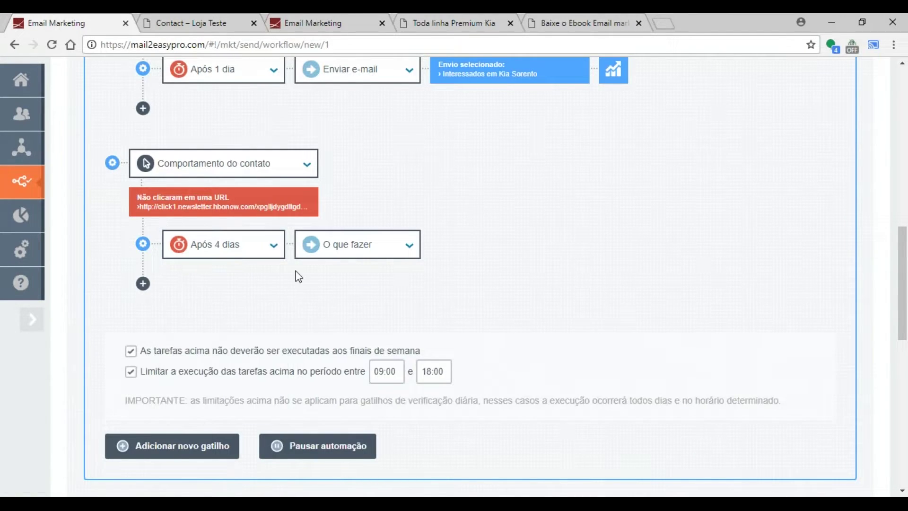
left_click(342, 258)
Step: Reconfigure the third trigger to target contacts who Não interagiram
left_click(320, 202)
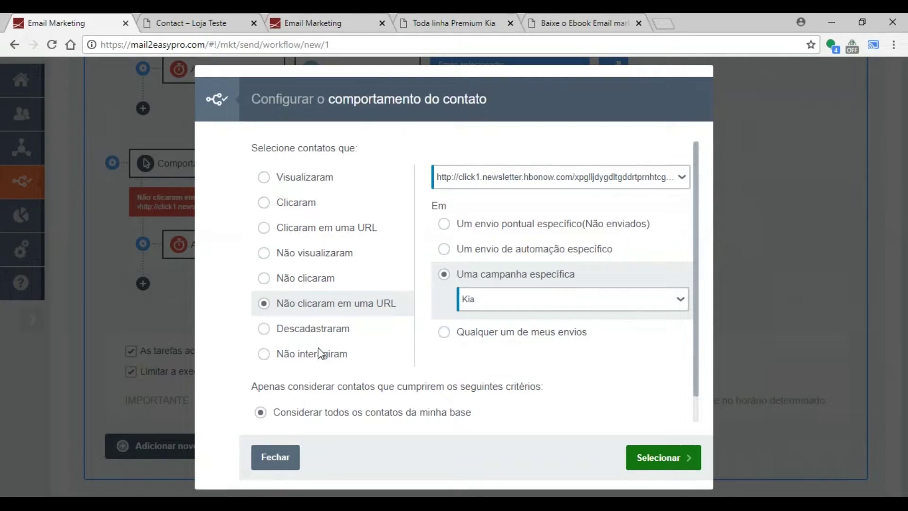
left_click(320, 356)
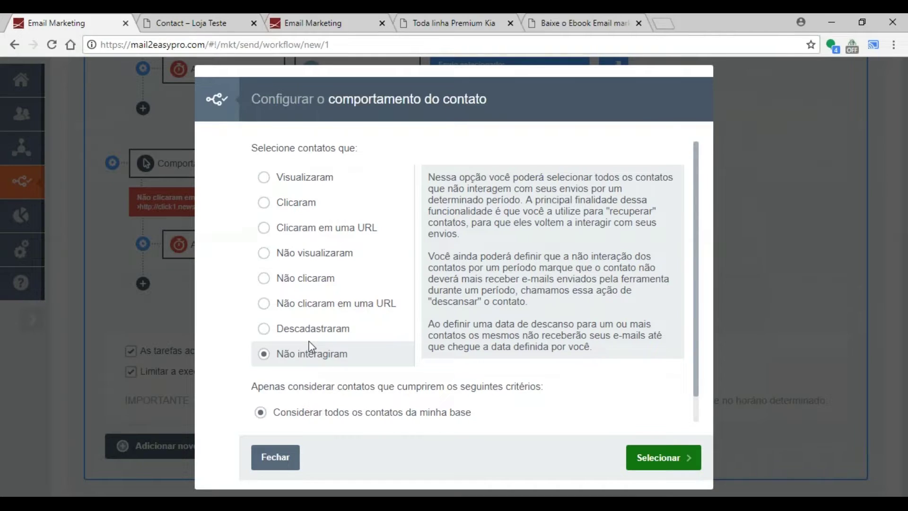
left_click_drag(465, 181, 604, 298)
left_click(663, 446)
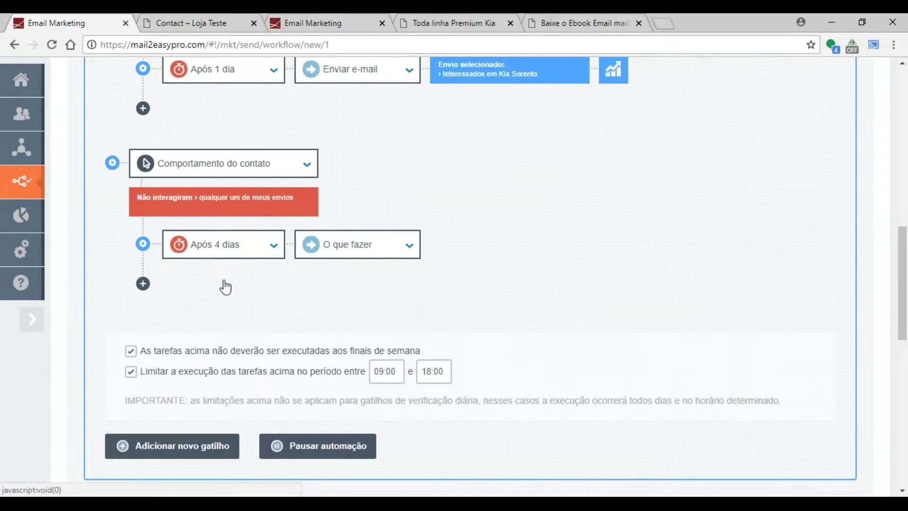
Step: Set the timing of the Não interagiram trigger's action to Após 60 dias and show its available actions
left_click(227, 245)
left_click_drag(280, 356, 285, 393)
left_click(224, 359)
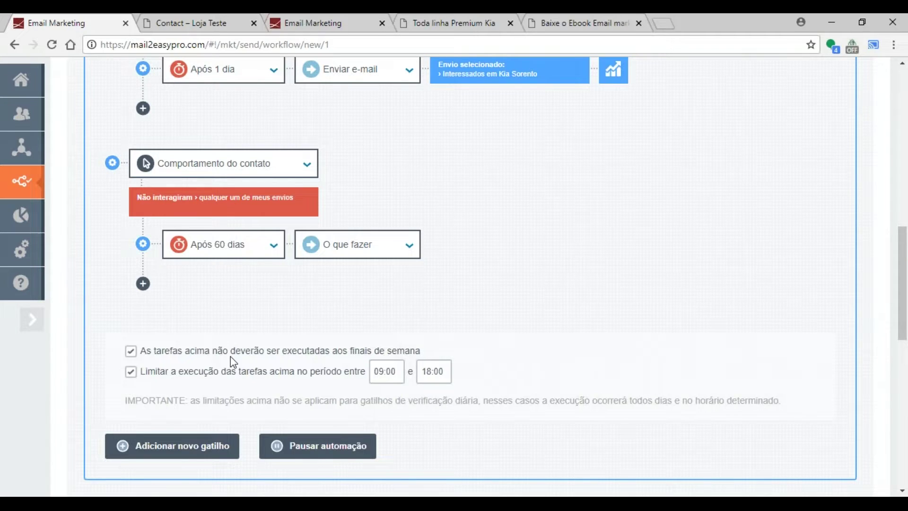
left_click(355, 247)
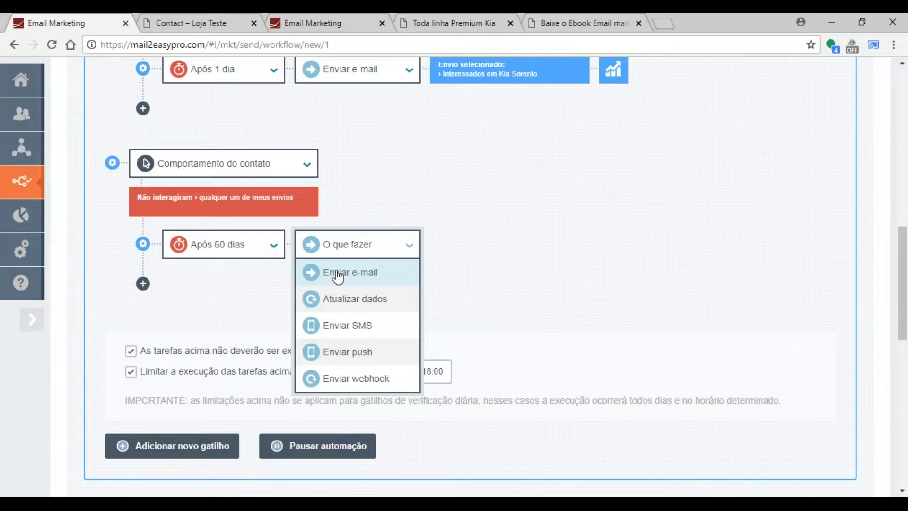
Step: Add a second action to the Não interagiram trigger with the timing Após 90 dias
left_click(143, 284)
mouse_move(217, 250)
scroll(222, 331, "down", 6)
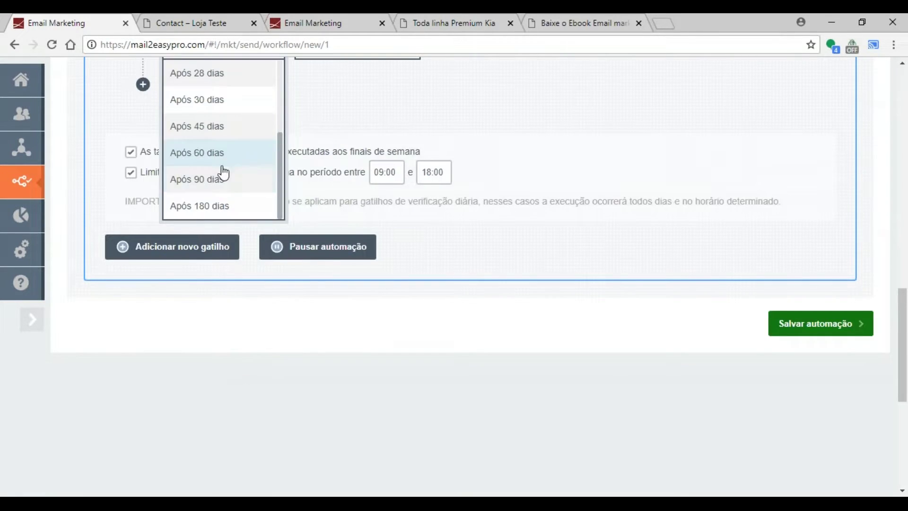
scroll(306, 161, "up", 4)
Step: Make the 90-day action an Atualizar dados action that puts the contact em descanso for 45 days
mouse_move(360, 246)
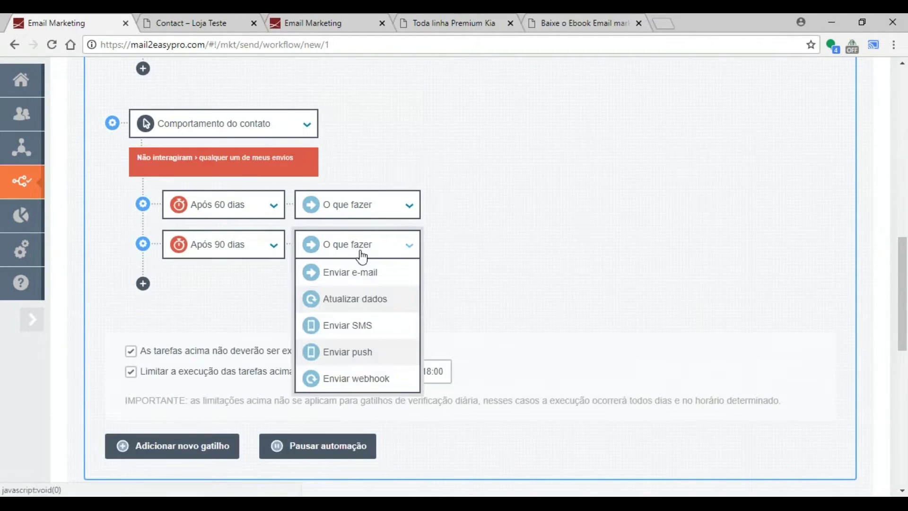
left_click(375, 299)
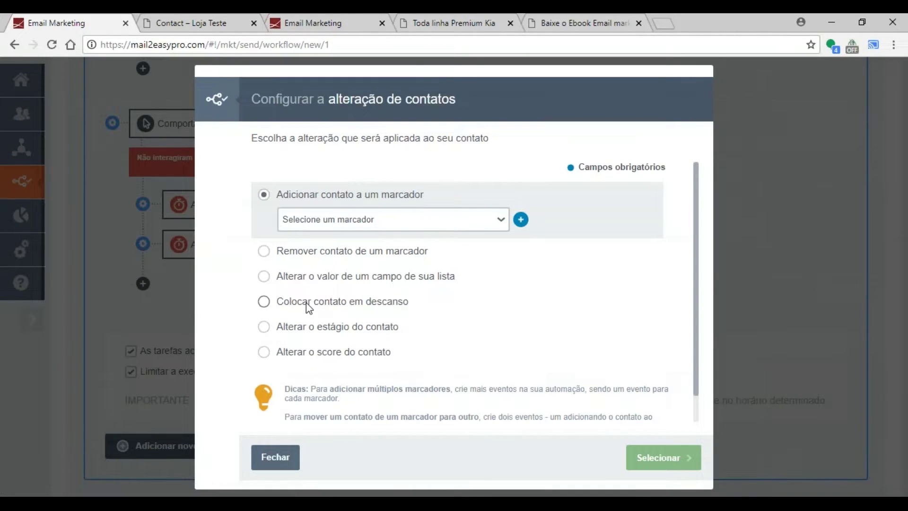
left_click(306, 301)
left_click(364, 298)
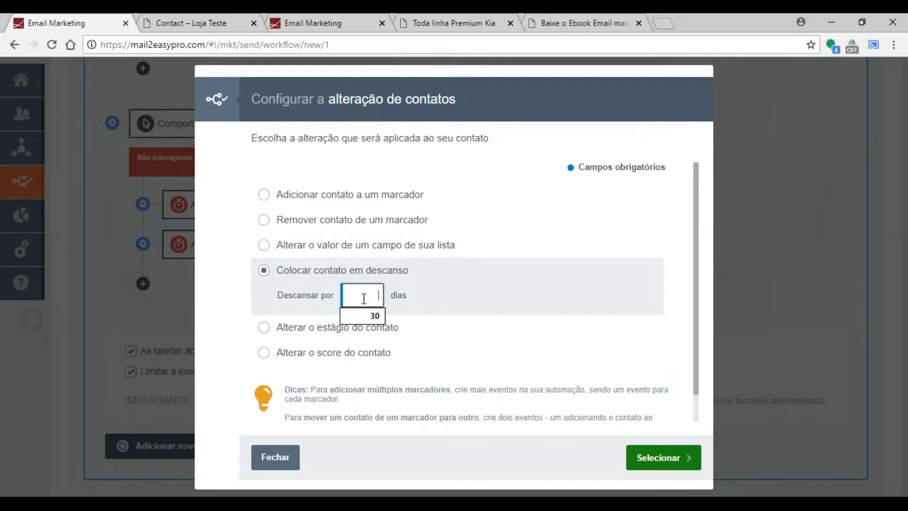
type("45")
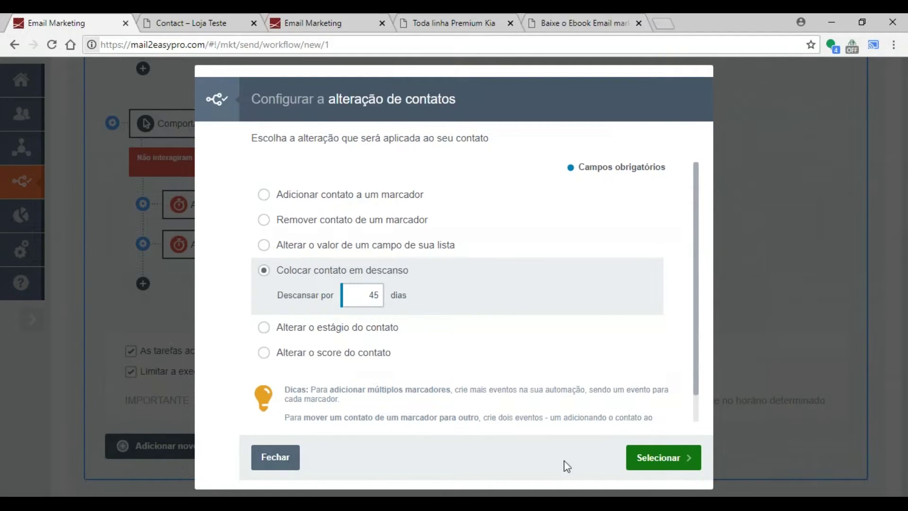
left_click(668, 458)
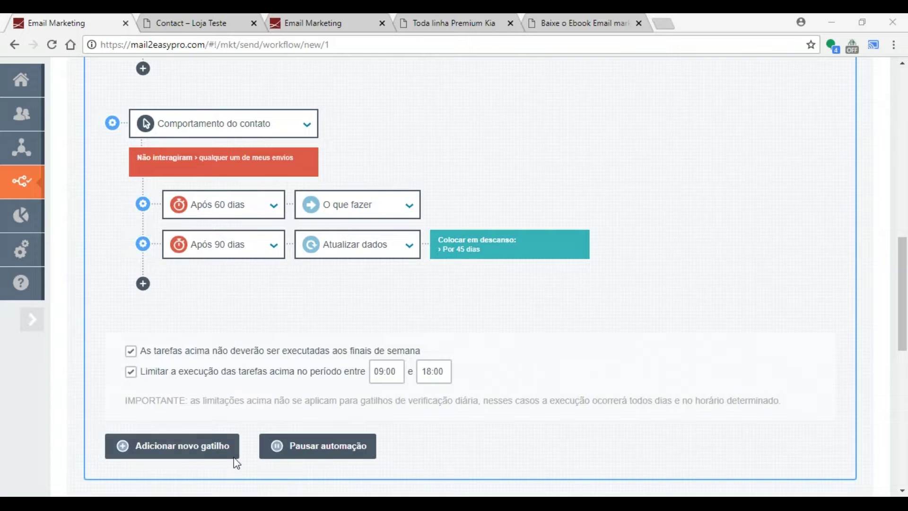
Step: Add a new trigger of the type Atualização no contato to the automation
left_click(197, 453)
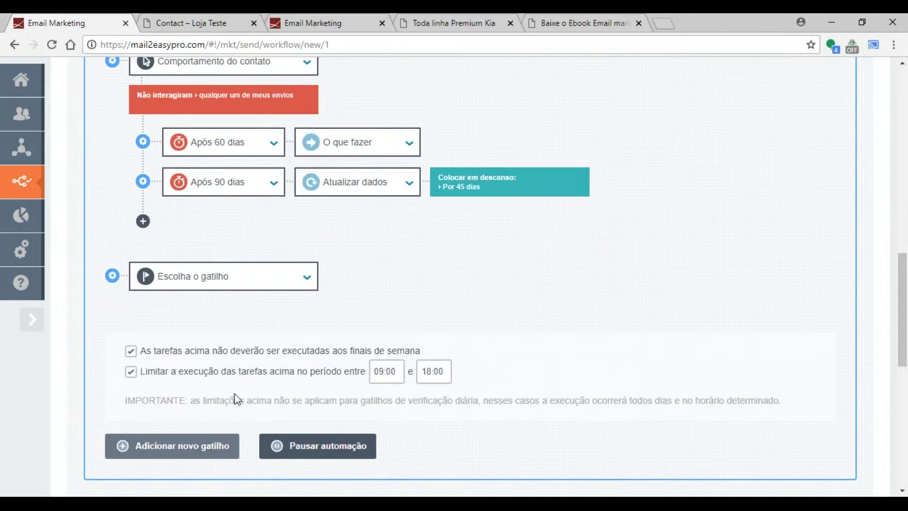
left_click(272, 275)
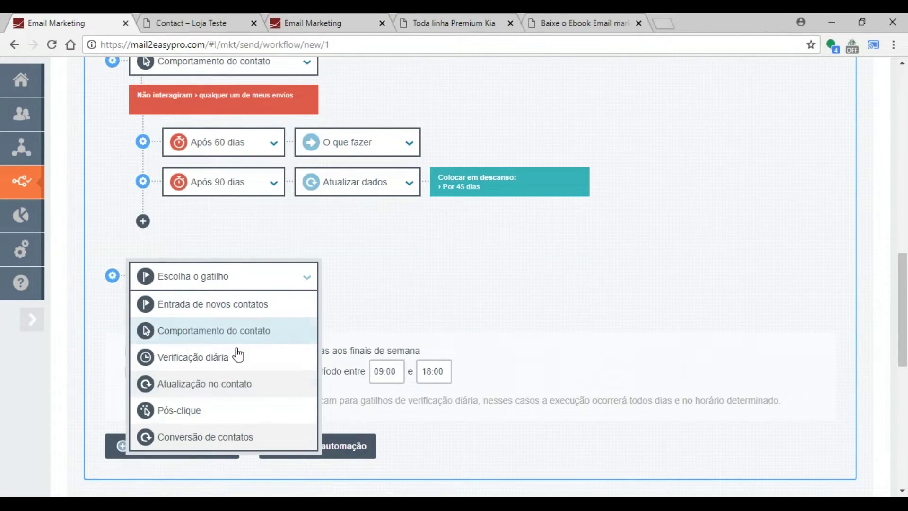
left_click(200, 385)
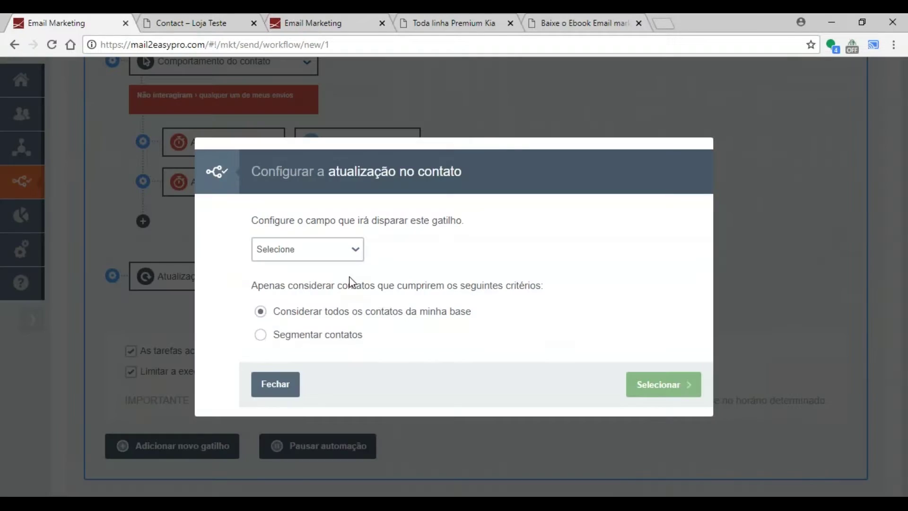
Step: Try Cidade with the condition Passar a ter o valor as the field that fires the trigger
left_click(330, 249)
left_click(308, 294)
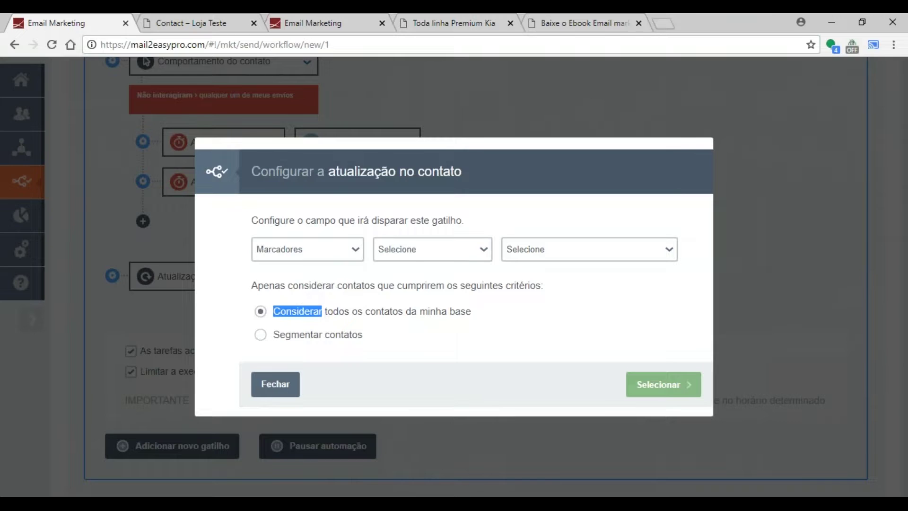
left_click(411, 251)
left_click(305, 256)
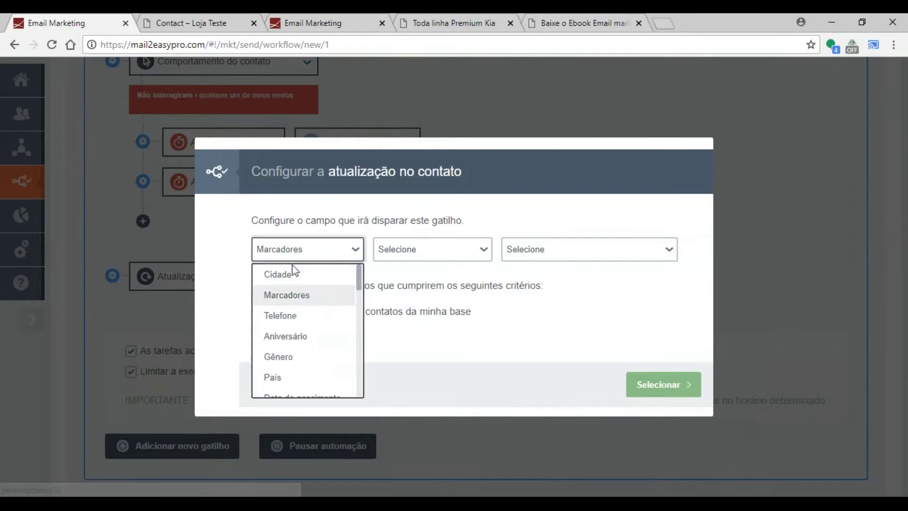
left_click(304, 274)
left_click(412, 256)
left_click(444, 279)
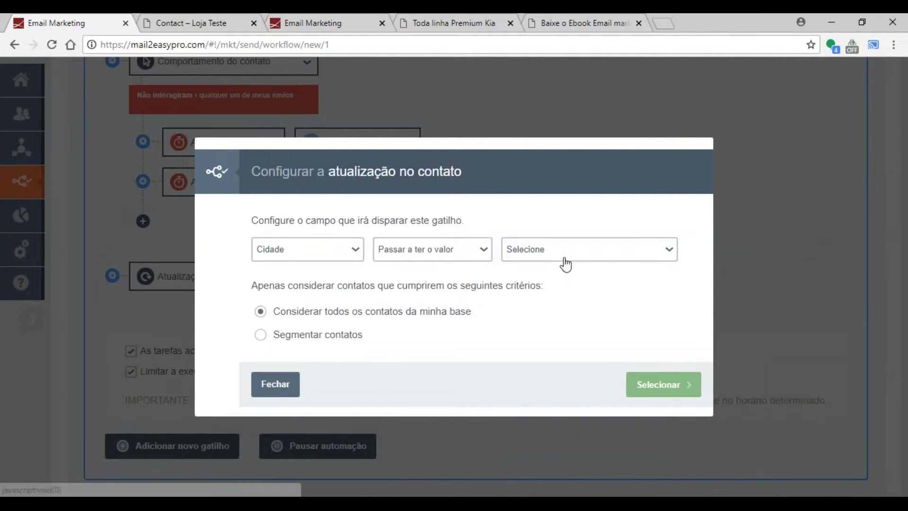
left_click(563, 257)
Step: Set the trigger to fire when Marcadores has the condition Passar a ter o valor with the value Download de Ebook
left_click(274, 249)
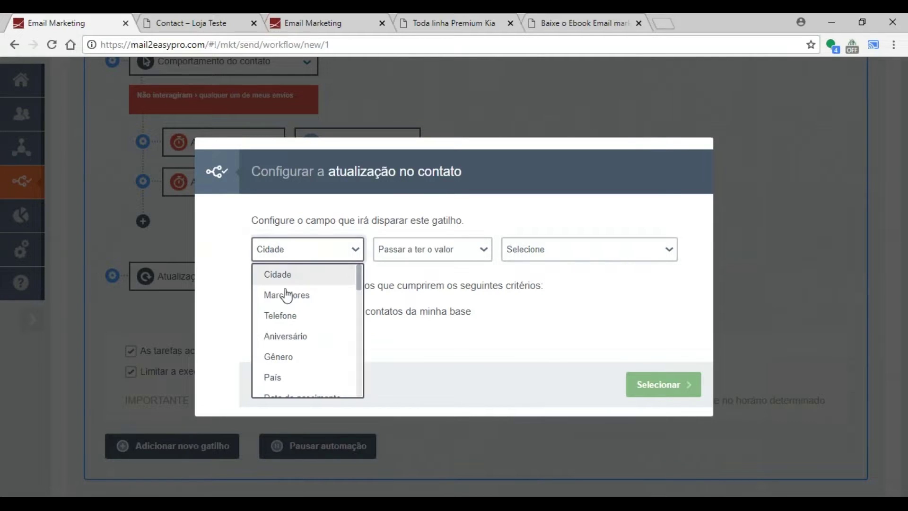
left_click(367, 289)
left_click(406, 250)
left_click(423, 274)
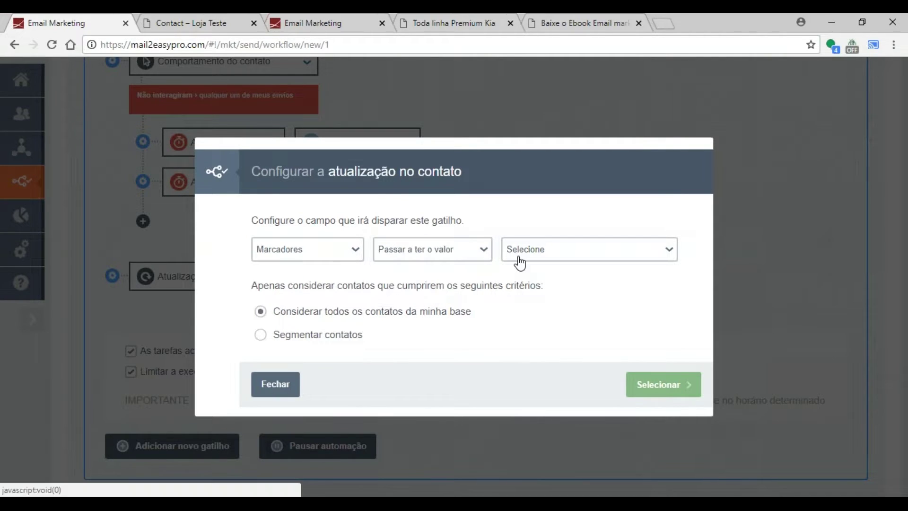
left_click(520, 255)
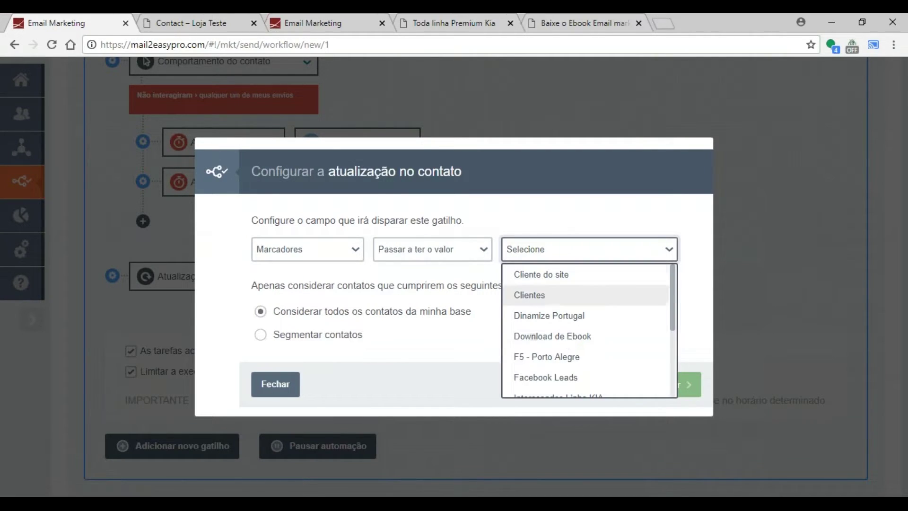
left_click(584, 337)
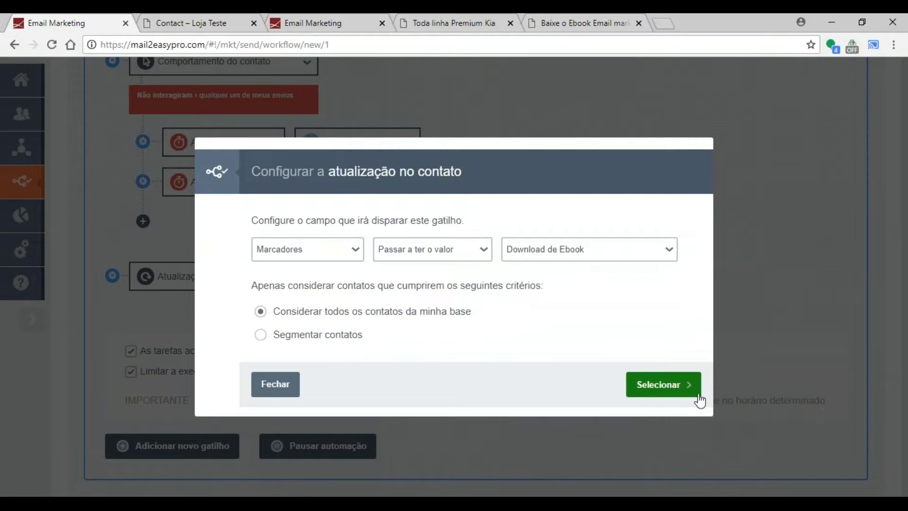
Step: Restrict the trigger with Segmentar contatos and look through the marcadores available for segmentation
left_click(296, 337)
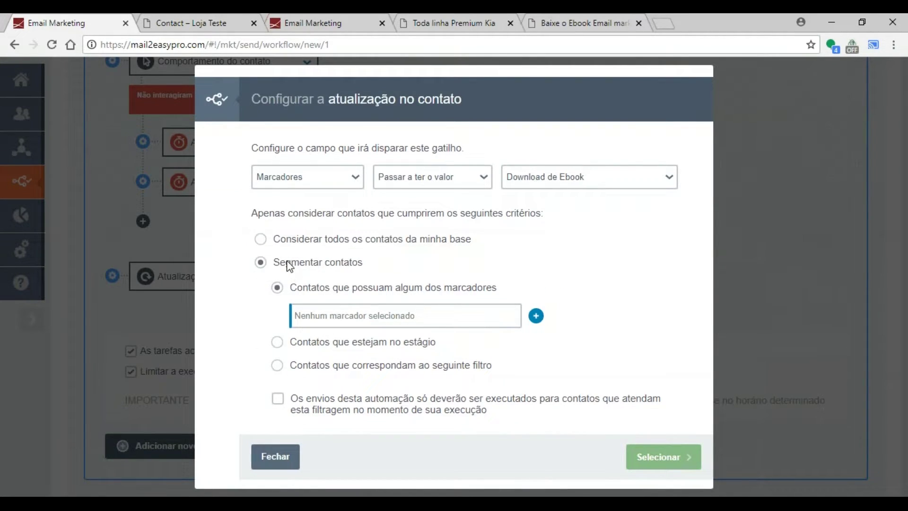
left_click(282, 243)
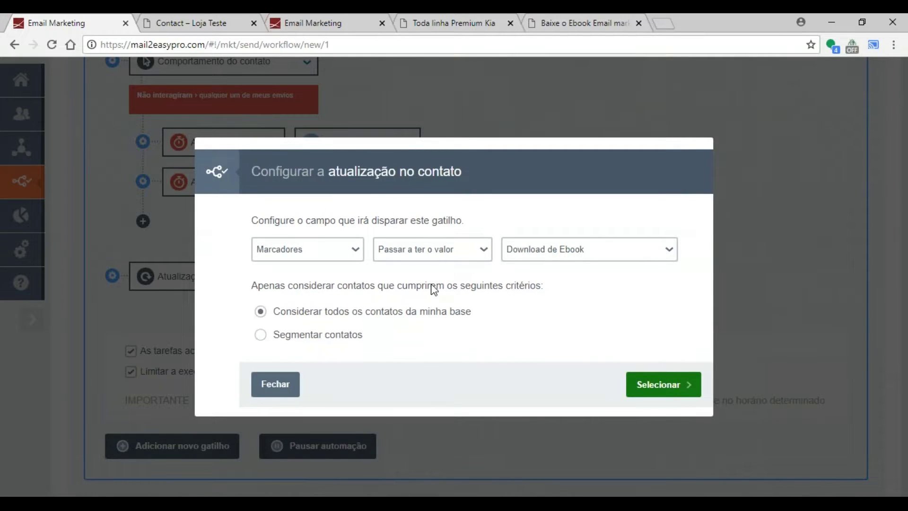
left_click(261, 337)
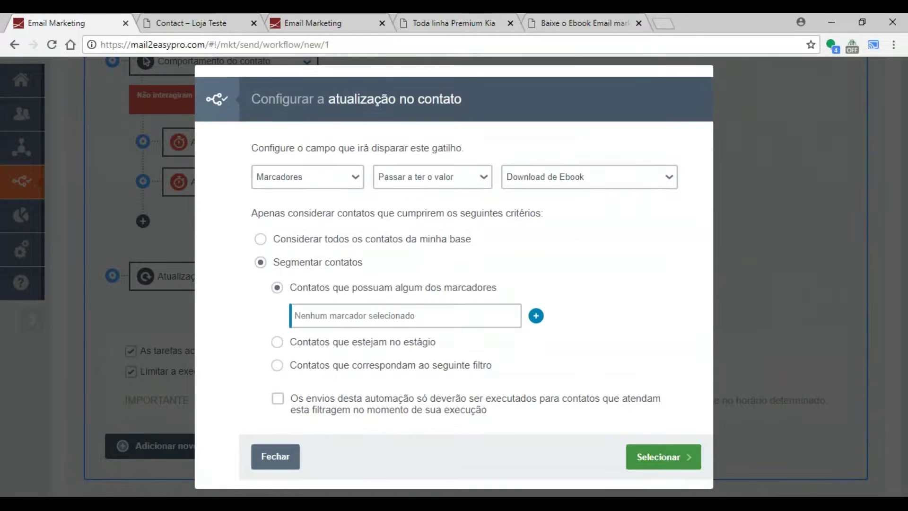
left_click(306, 313)
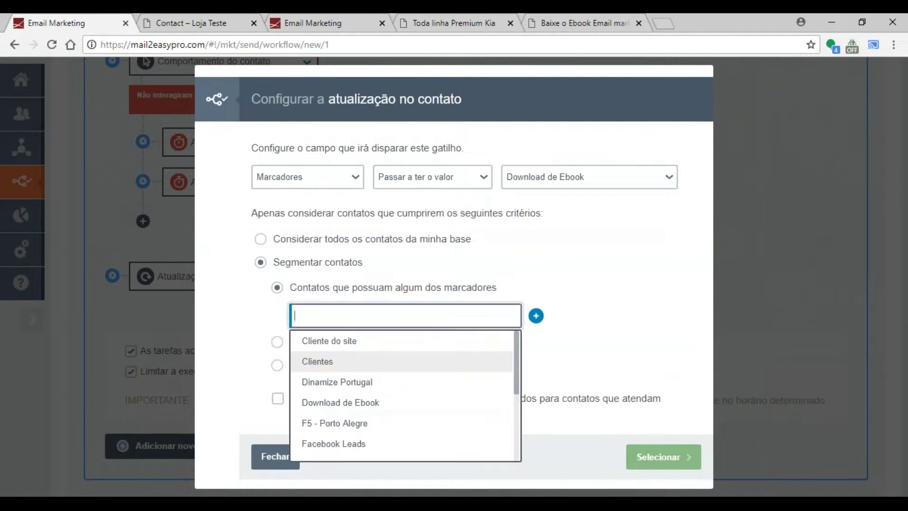
left_click(235, 332)
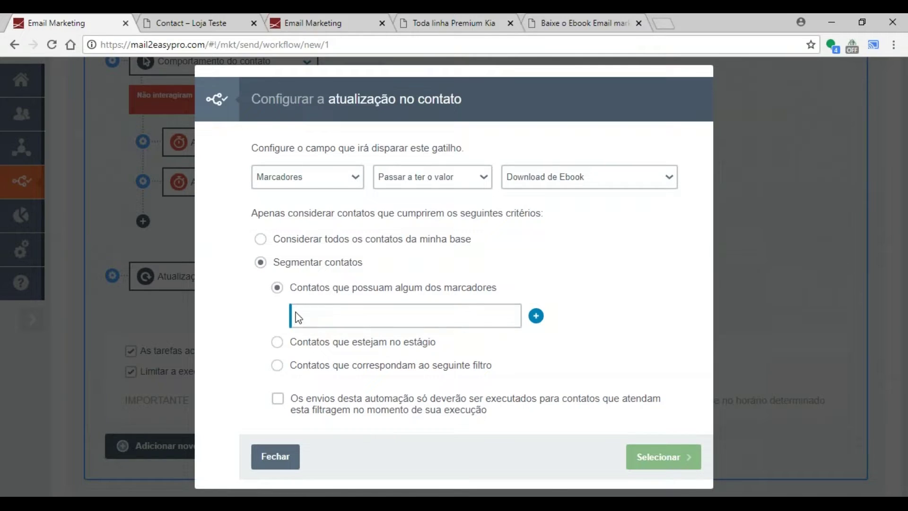
Step: Try segmenting by the estágio Contatos and switch the criterion to Contatos que correspondam ao seguinte filtro
left_click(278, 342)
left_click(339, 342)
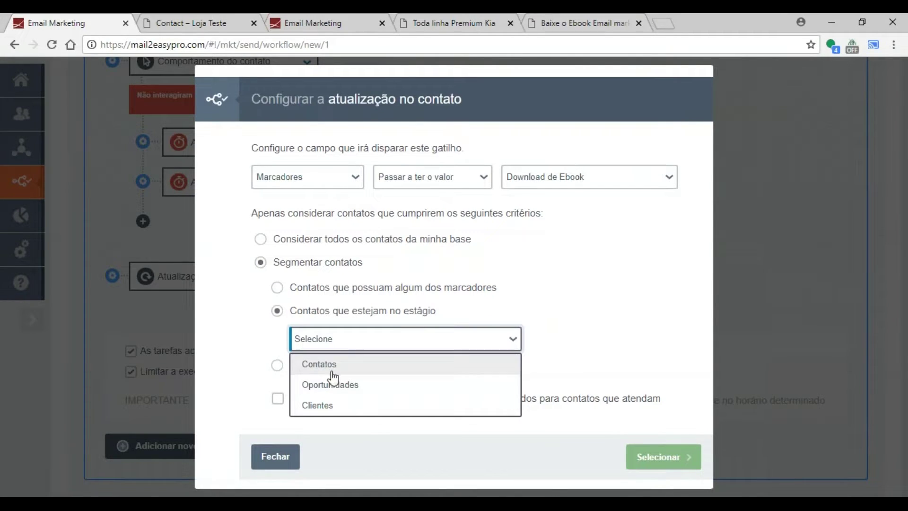
left_click(327, 368)
left_click(326, 339)
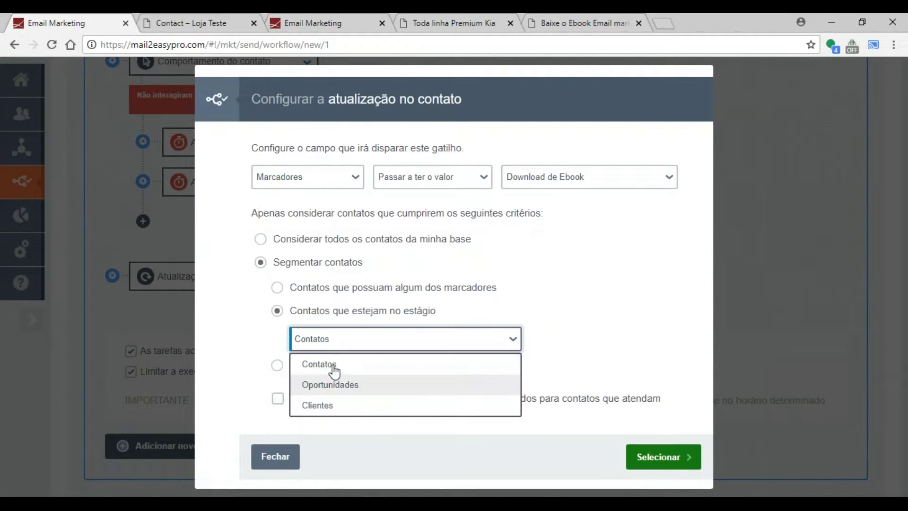
left_click(246, 347)
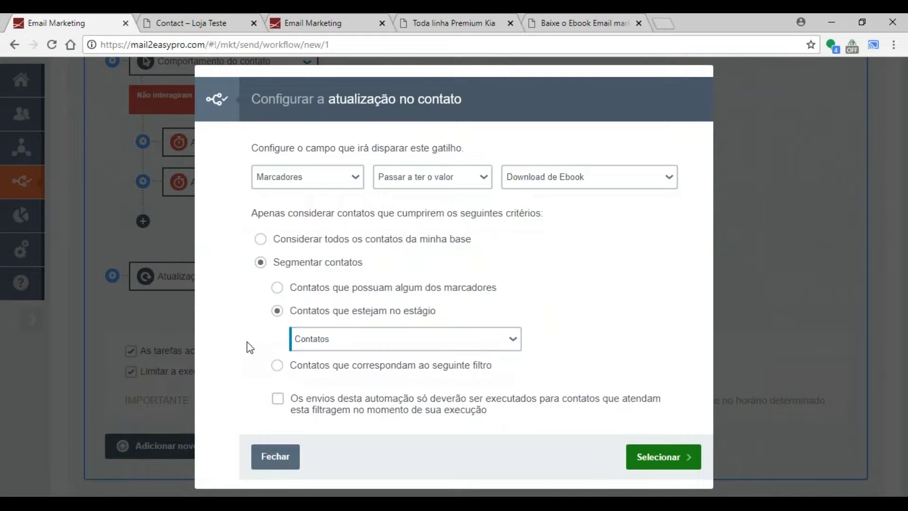
left_click(277, 366)
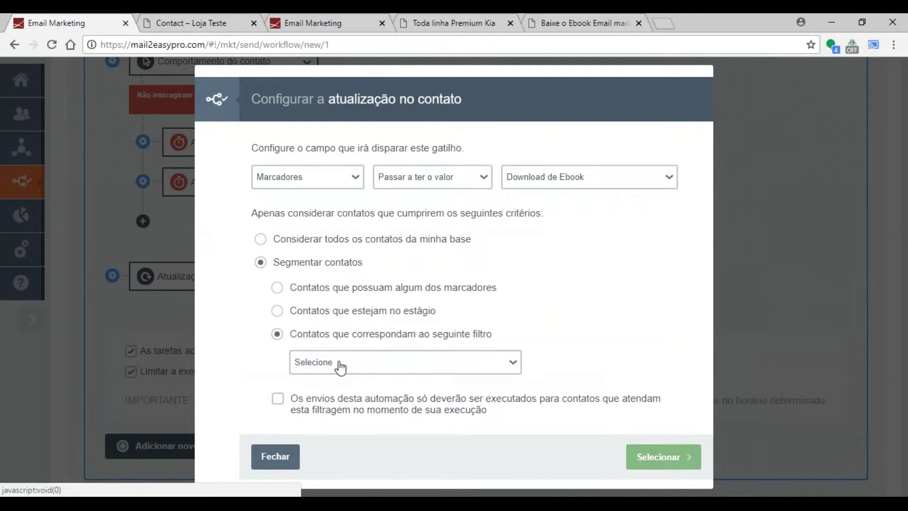
Step: In the browser tab with the landing pages, open the saved Gênero Feminino segmentation from the contact segmentations and examine its rules
left_click(363, 18)
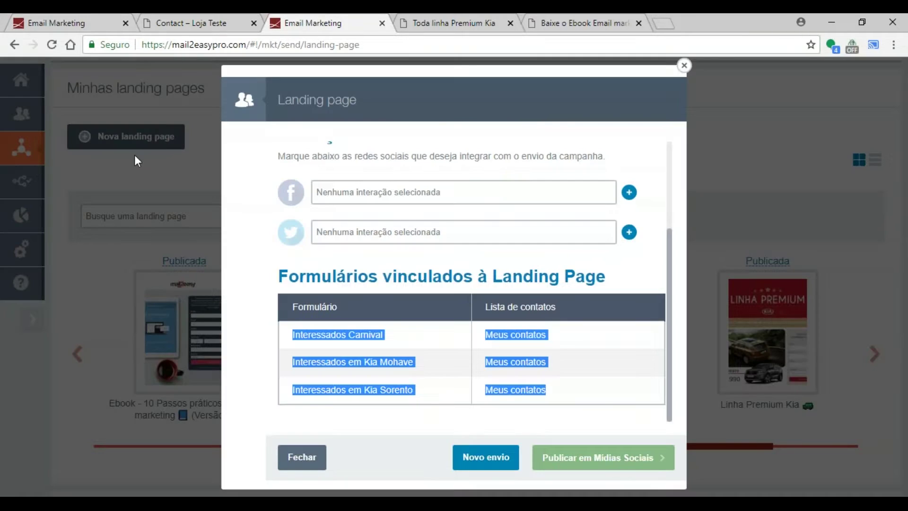
left_click(682, 66)
mouse_move(22, 114)
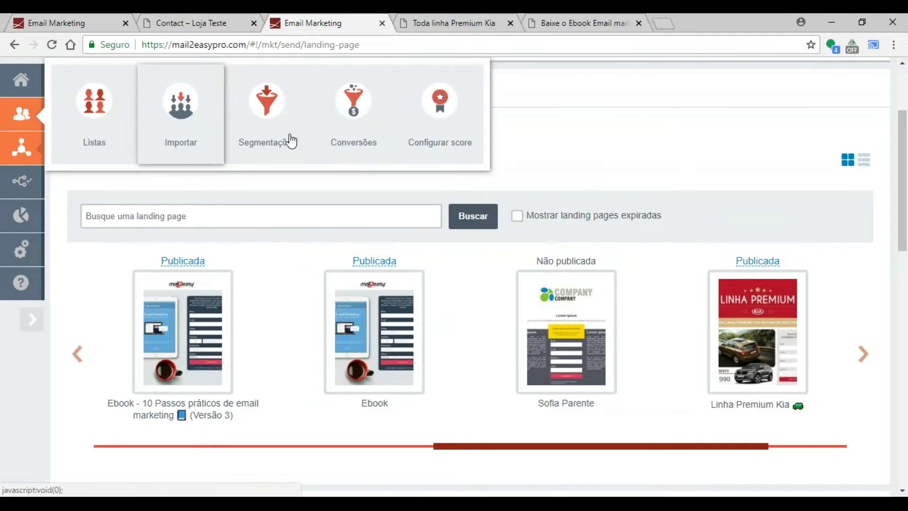
left_click(278, 123)
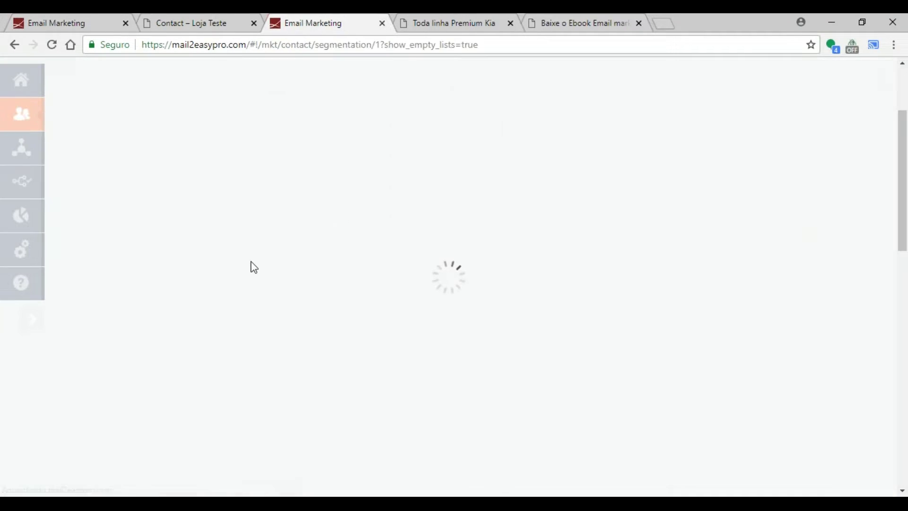
scroll(346, 315, "down", 5)
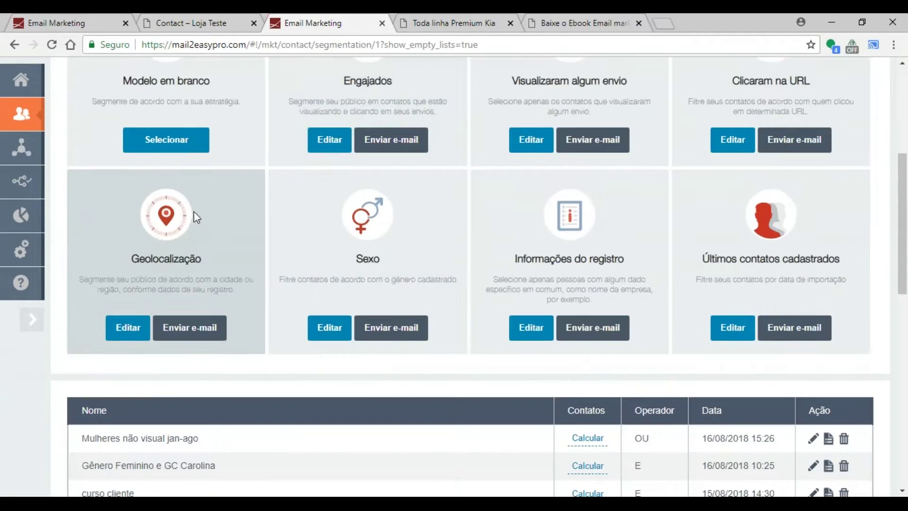
scroll(227, 308, "down", 3)
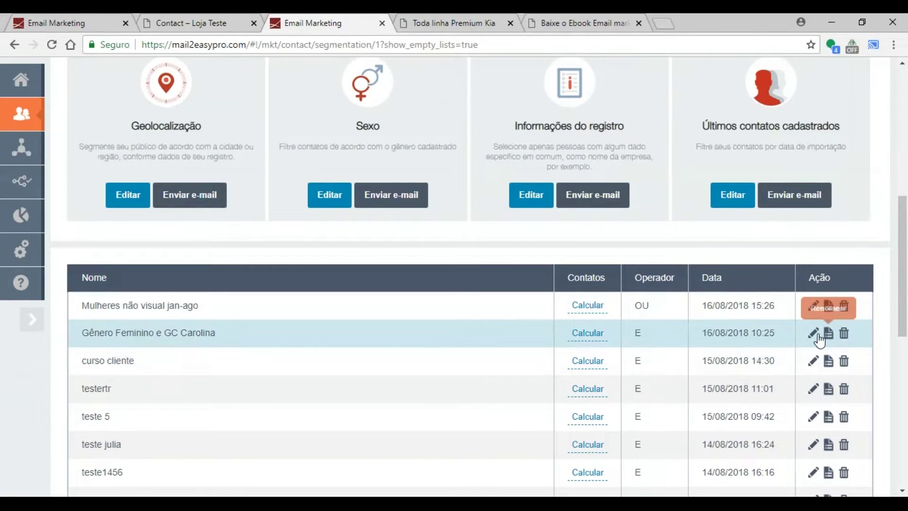
left_click(799, 335)
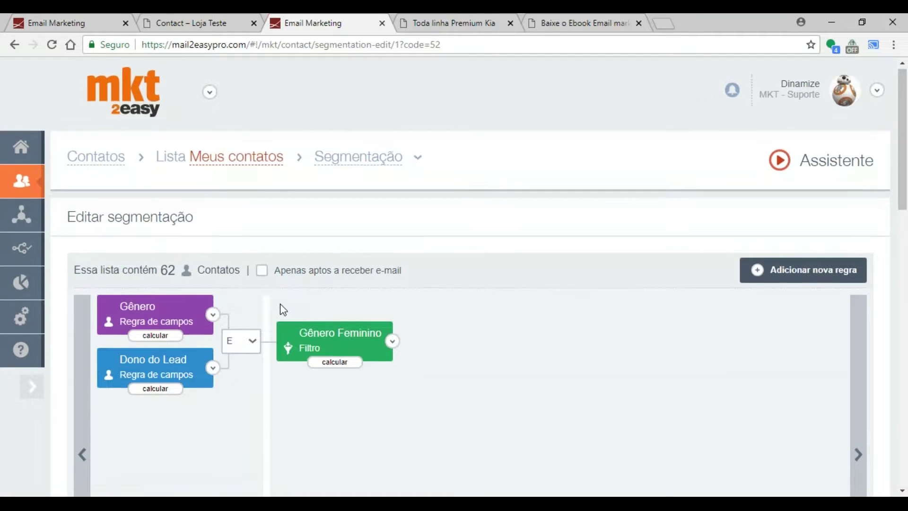
scroll(279, 307, "down", 1)
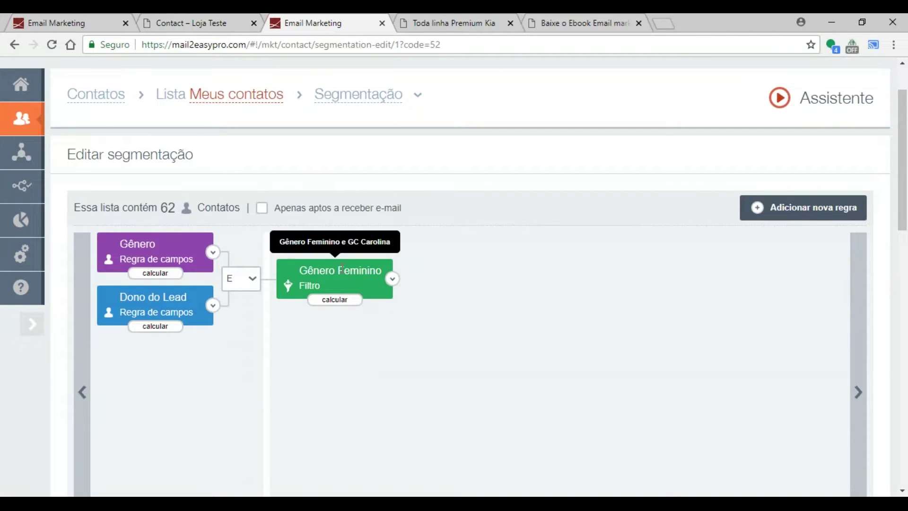
Step: Back in the automation, segment the trigger by the Gênero Feminino filter and limit sends to contacts that match it at execution time
left_click(64, 18)
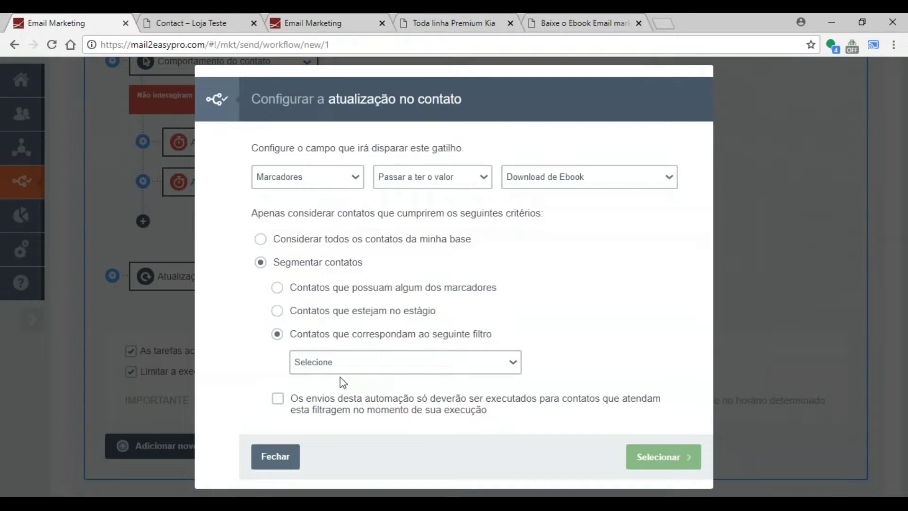
left_click(344, 362)
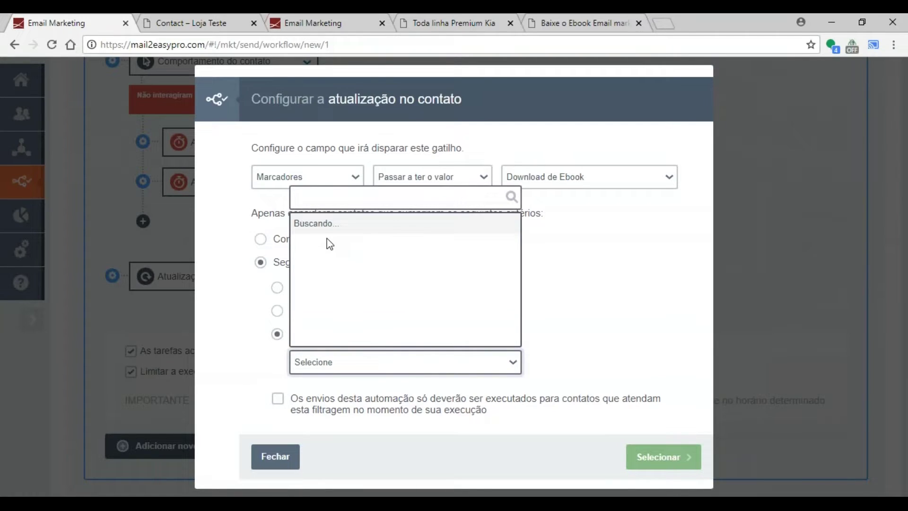
left_click(373, 246)
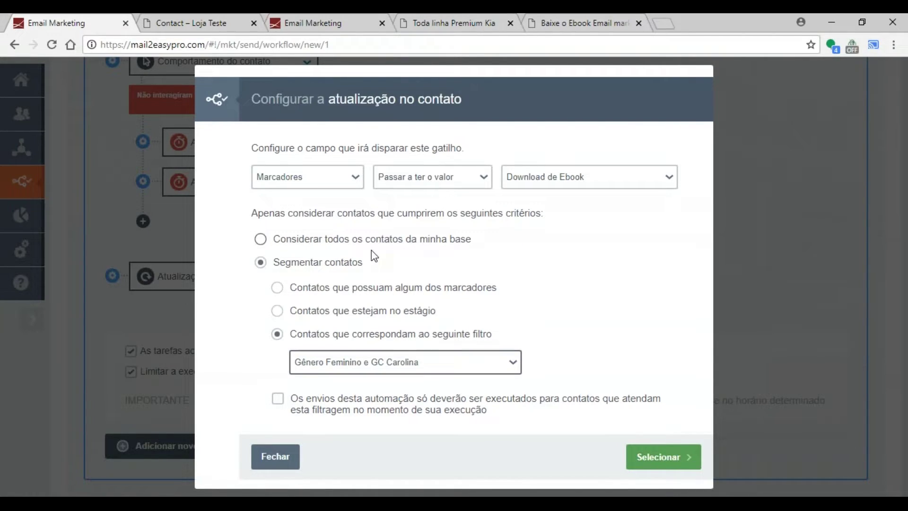
left_click(278, 399)
triple_click(487, 409)
left_click_drag(291, 398, 485, 399)
left_click(317, 403)
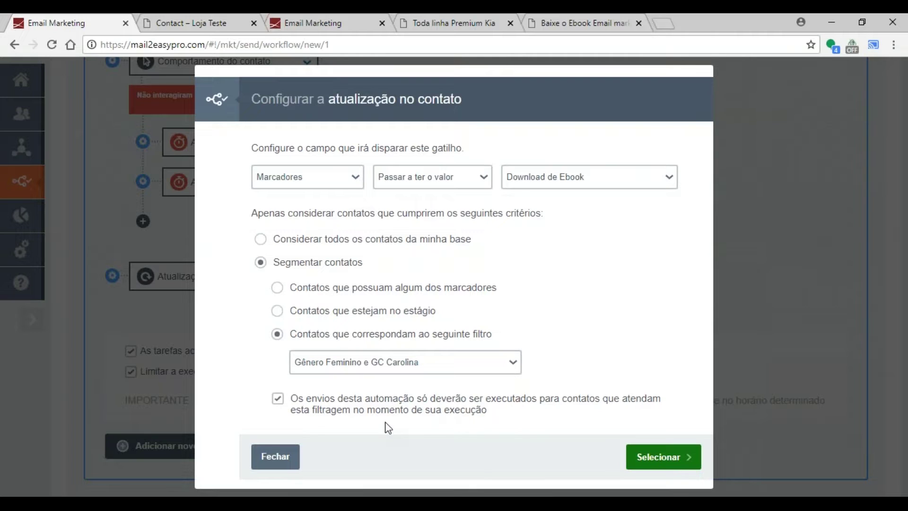
left_click(644, 457)
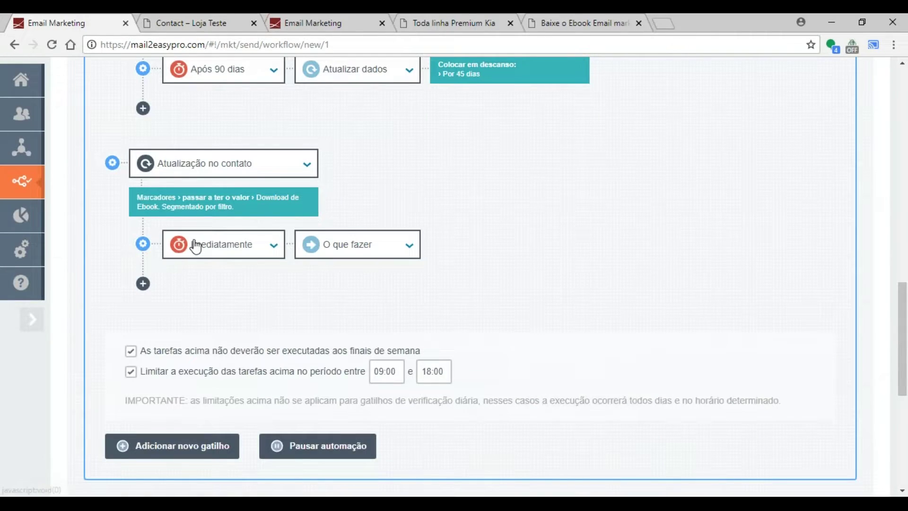
Step: Set the timing of the Atualização no contato trigger's action to Após 20 dias
left_click(177, 245)
scroll(218, 350, "down", 3)
scroll(217, 350, "down", 3)
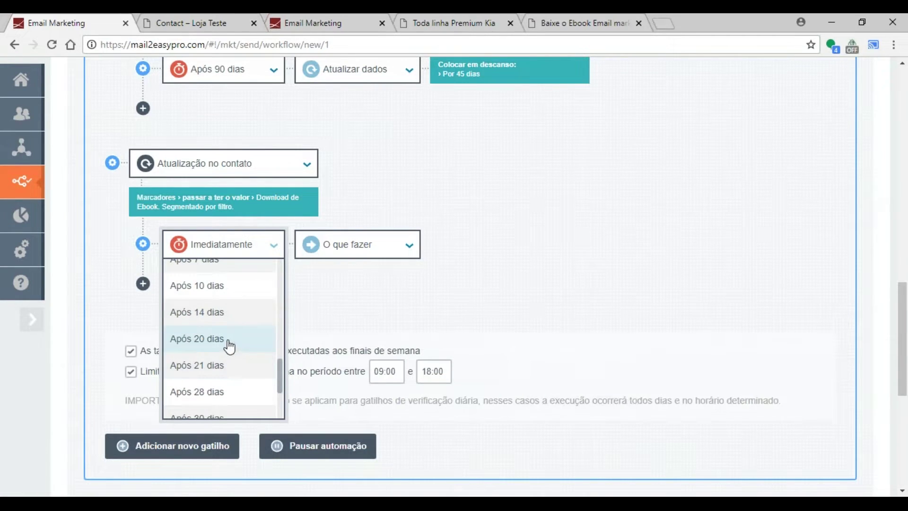
left_click(227, 349)
Step: Reopen the Atualização no contato trigger's configuration, review its field and segmentation criteria, and accept them as they are
mouse_move(243, 198)
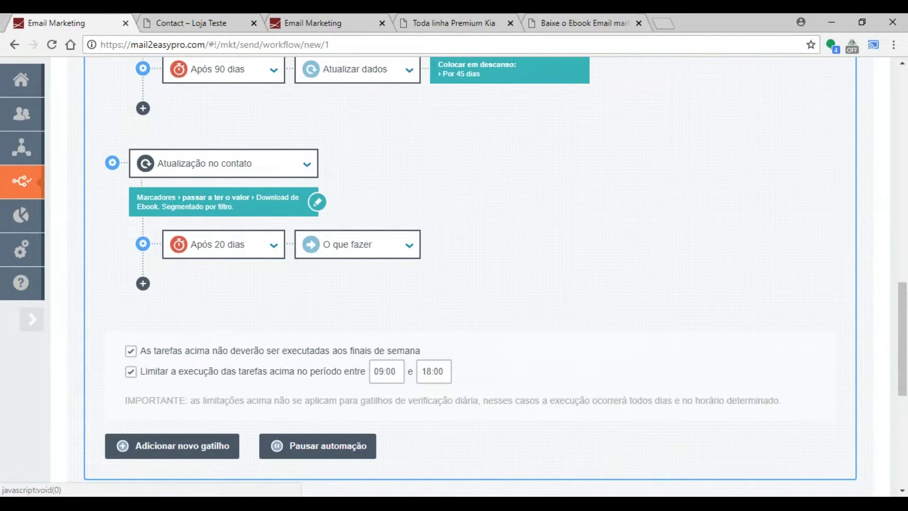
left_click(316, 202)
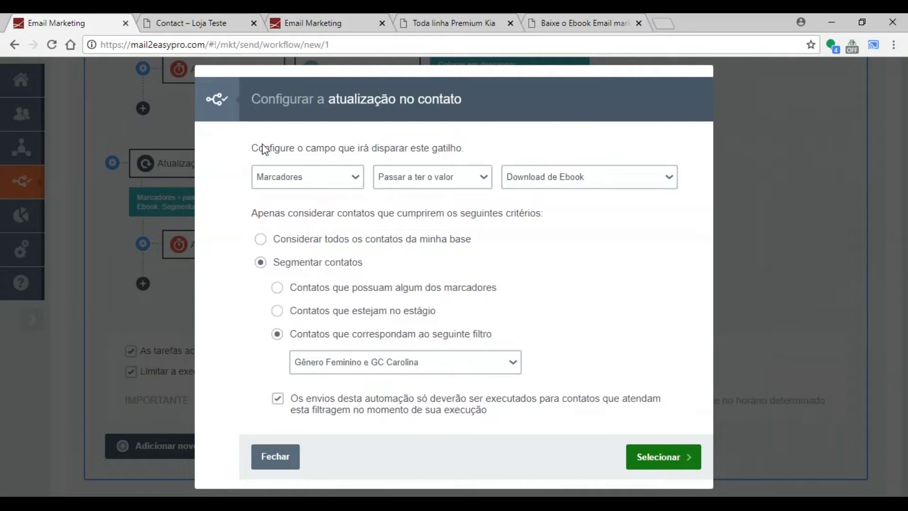
left_click(662, 459)
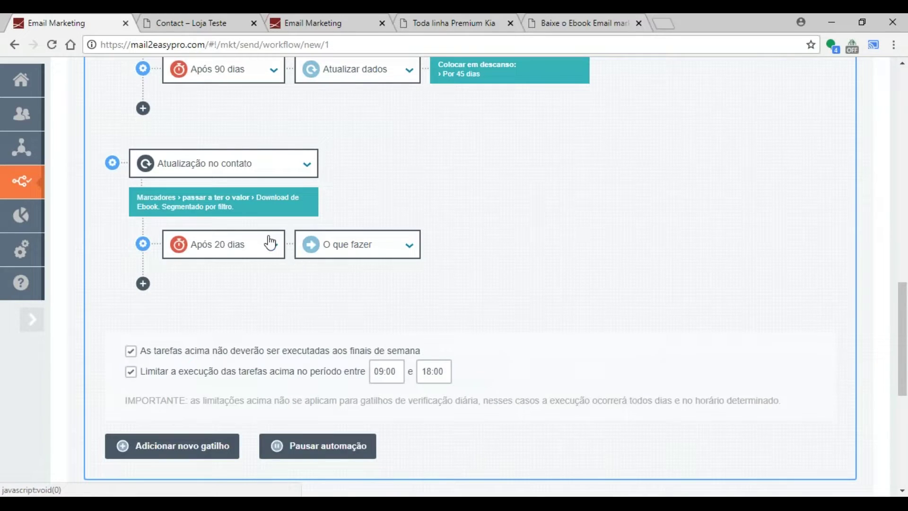
Step: Add two more actions to the Atualização no contato trigger, timed Após 28 dias and Após 180 dias
left_click(142, 285)
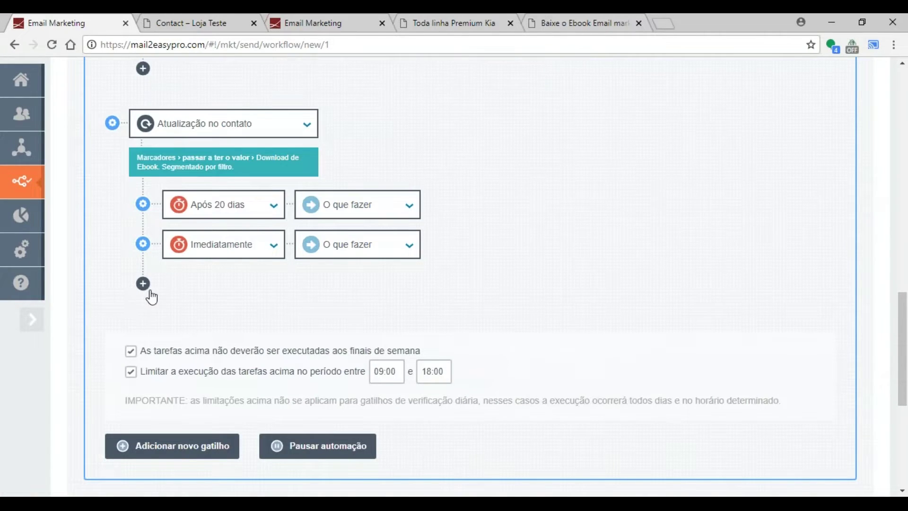
left_click(237, 250)
scroll(251, 354, "down", 5)
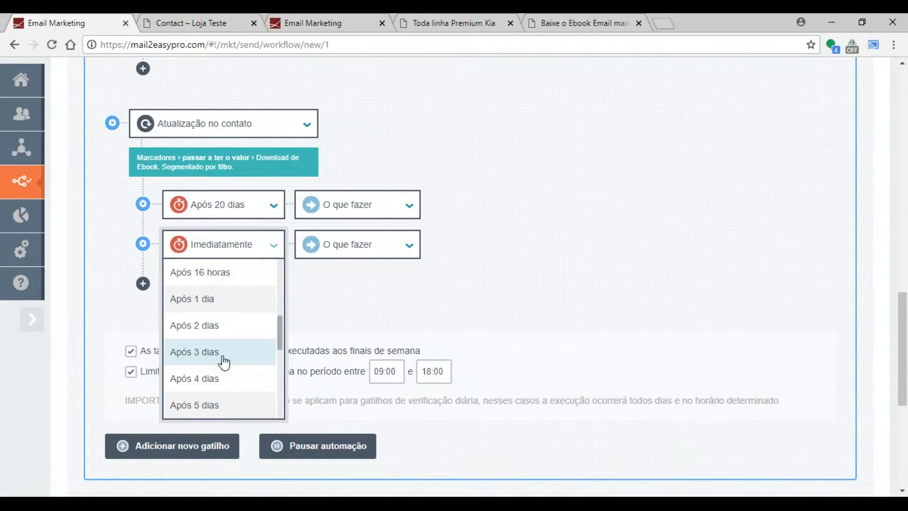
scroll(246, 359, "down", 5)
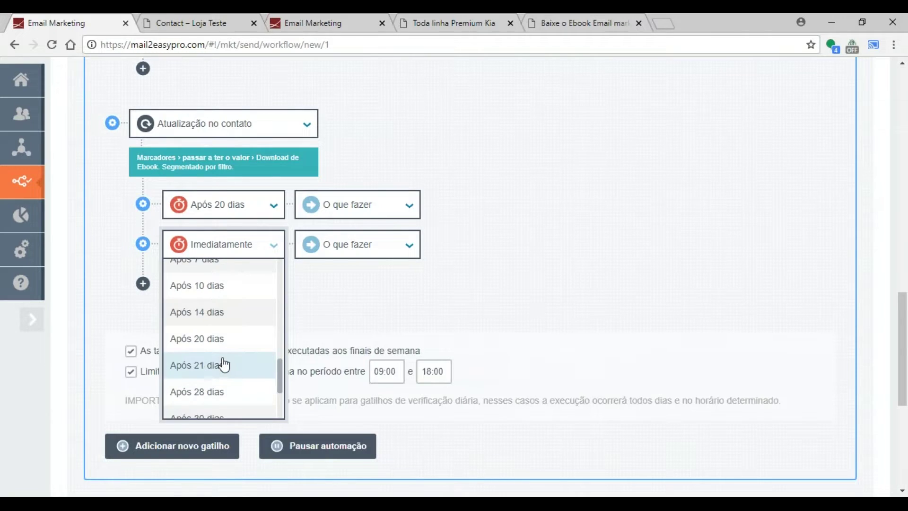
left_click(224, 392)
left_click(142, 285)
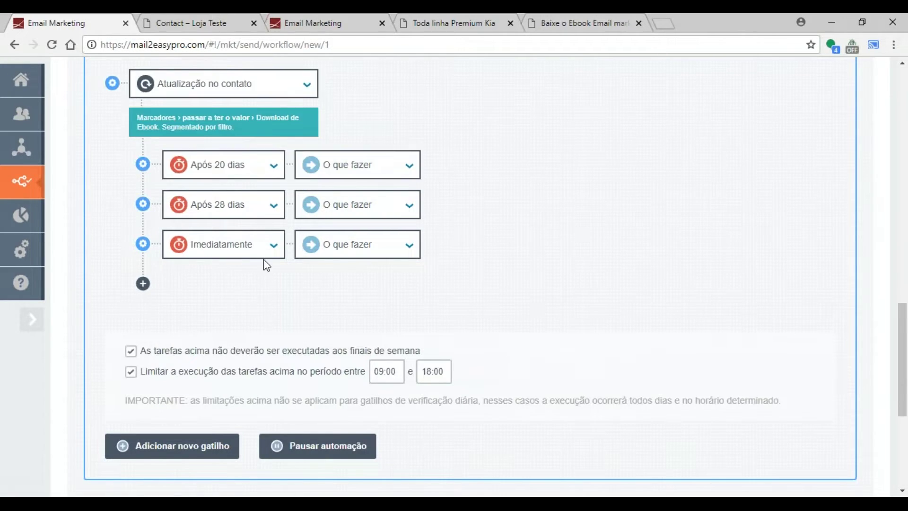
left_click(263, 257)
scroll(248, 326, "down", 10)
left_click(231, 267)
Step: Try segmenting the Atualização no contato trigger by contacts in the Contatos stage, and close its configuration without applying
scroll(298, 194, "up", 5)
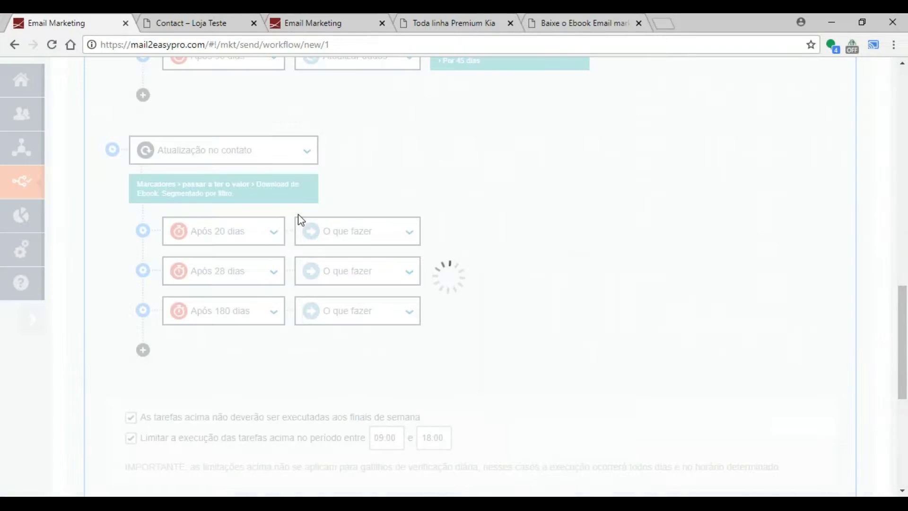
left_click(235, 145)
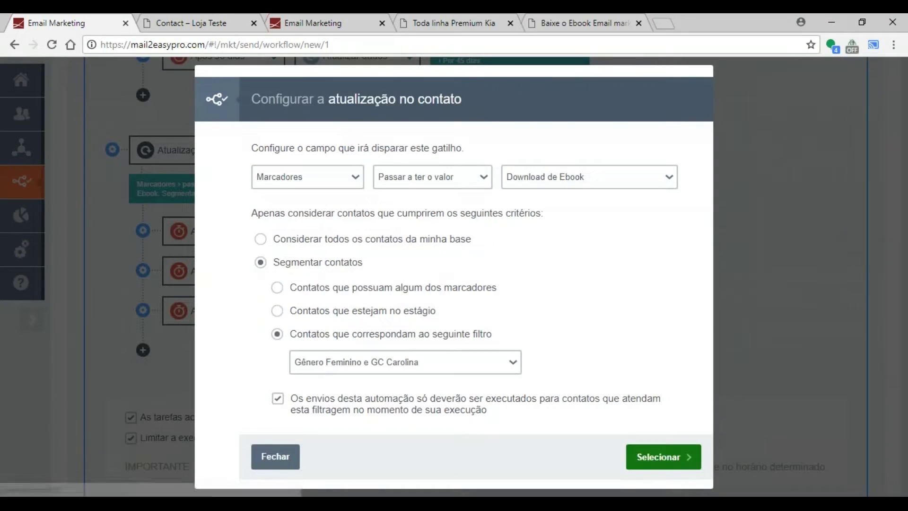
left_click(344, 312)
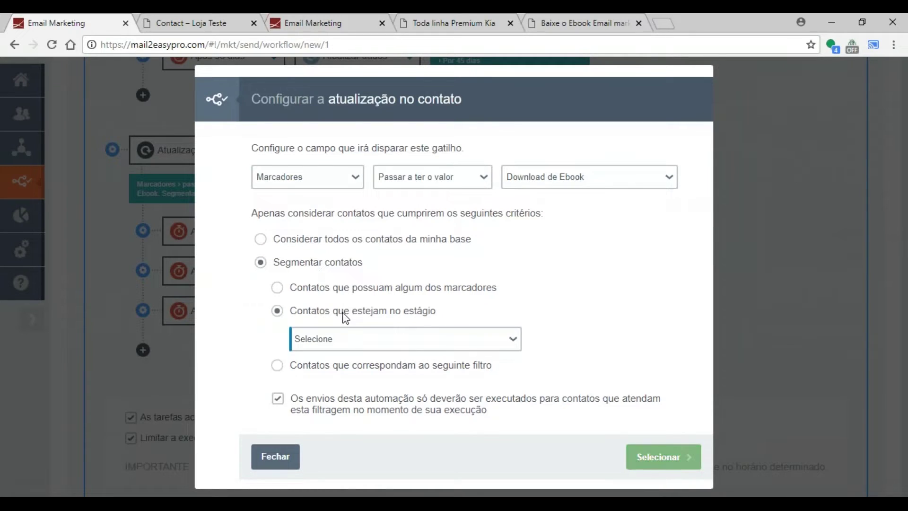
left_click(345, 339)
left_click(350, 365)
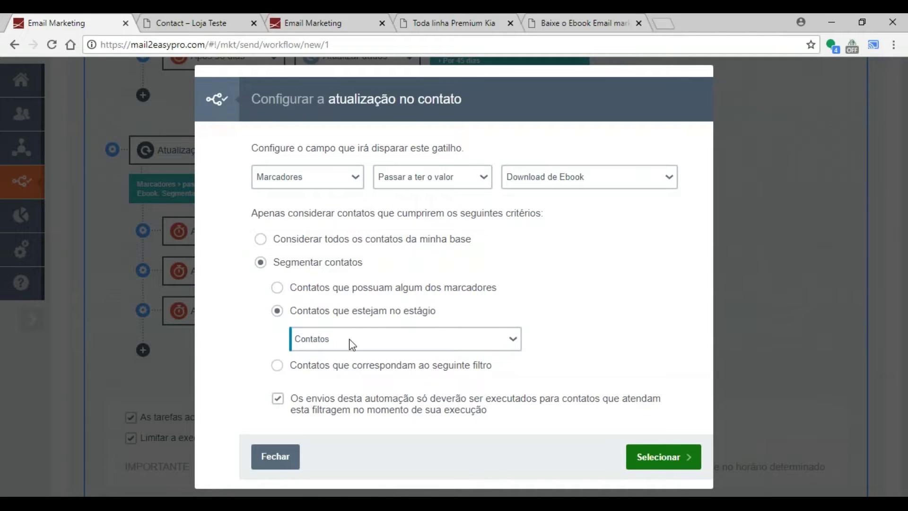
left_click(276, 457)
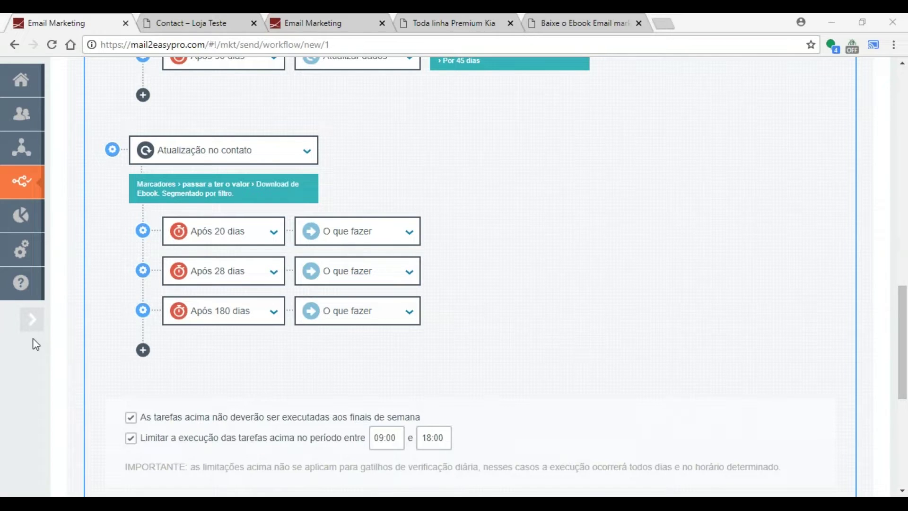
Step: Remove the Atualização no contato trigger from the automation
left_click(143, 150)
scroll(531, 264, "up", 4)
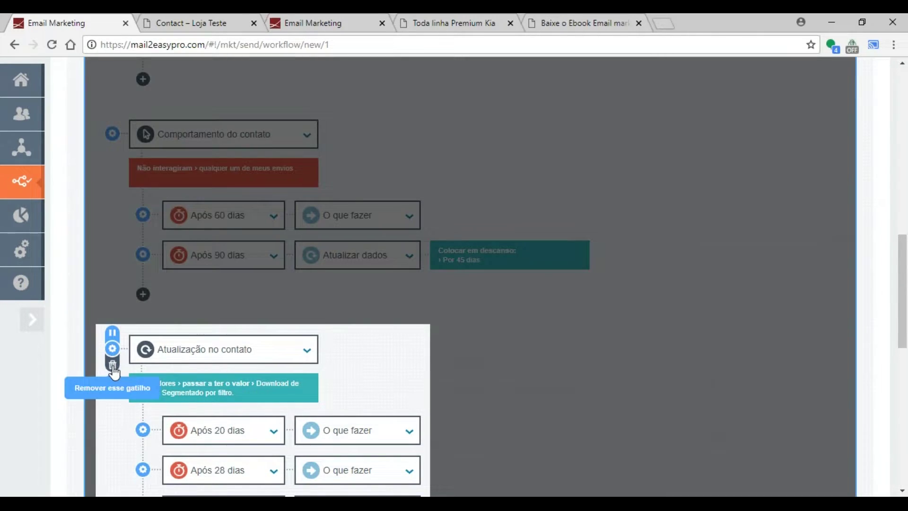
left_click(113, 367)
left_click(428, 299)
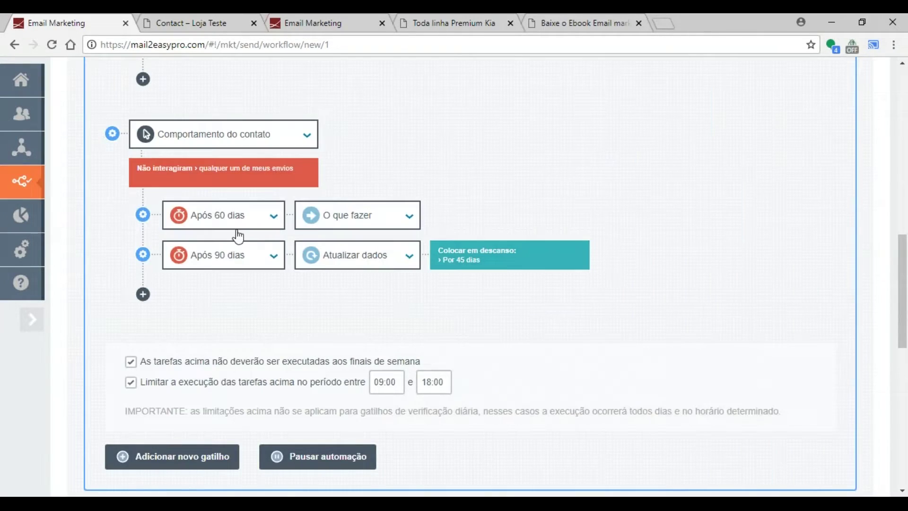
Step: Remove the Após 60 dias action from the Não interagiram contact-behaviour trigger and pause that trigger
left_click(243, 216)
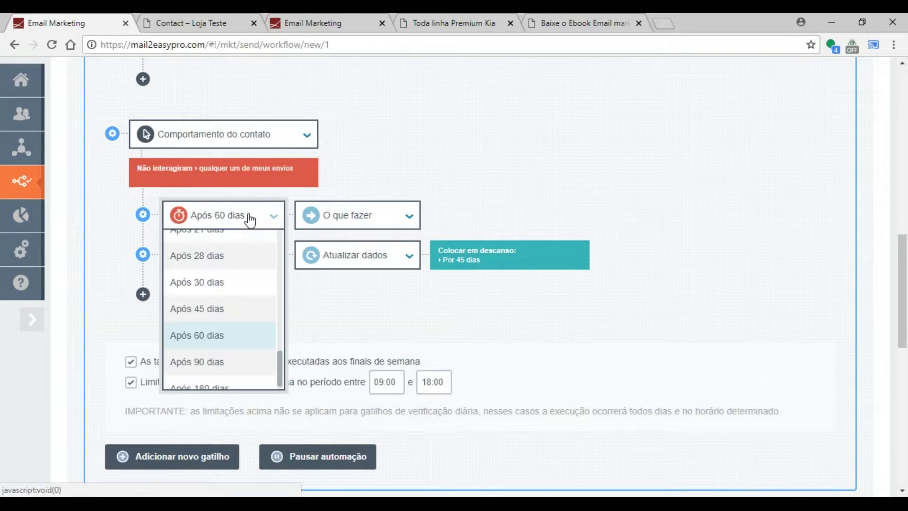
left_click(229, 333)
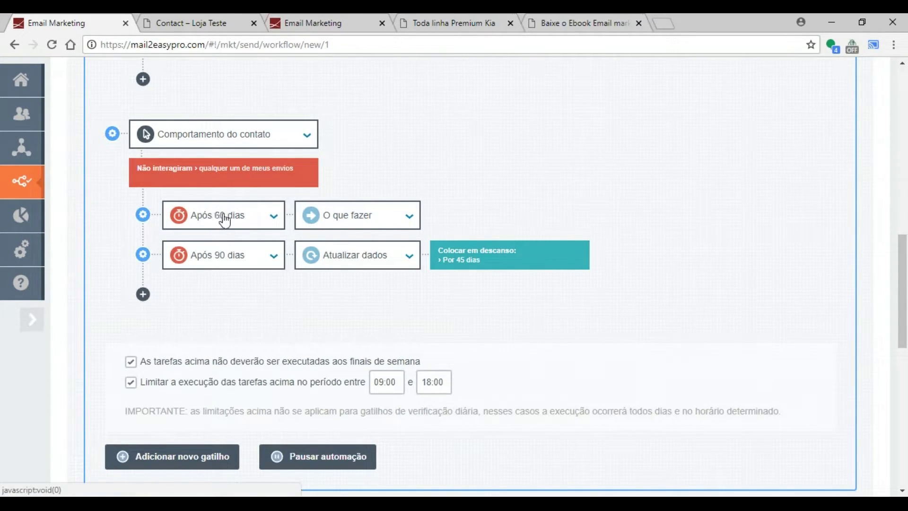
left_click(377, 219)
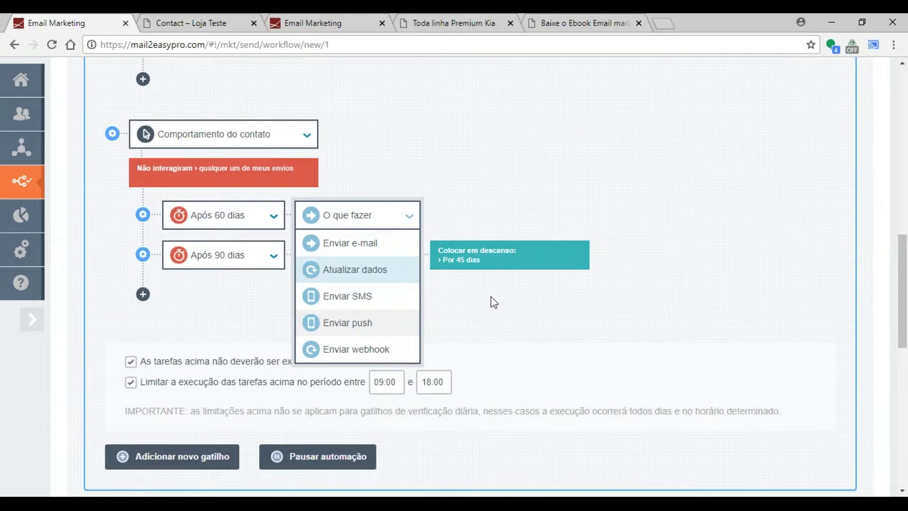
left_click(143, 231)
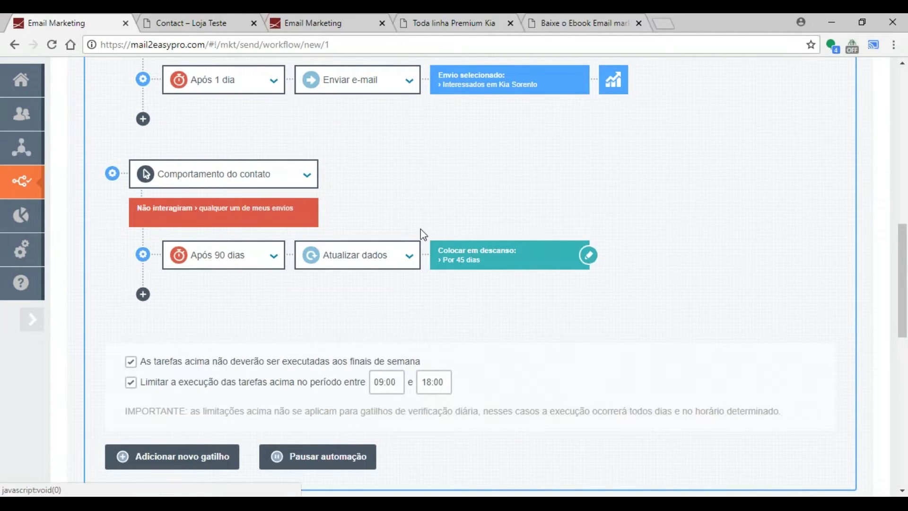
mouse_move(112, 199)
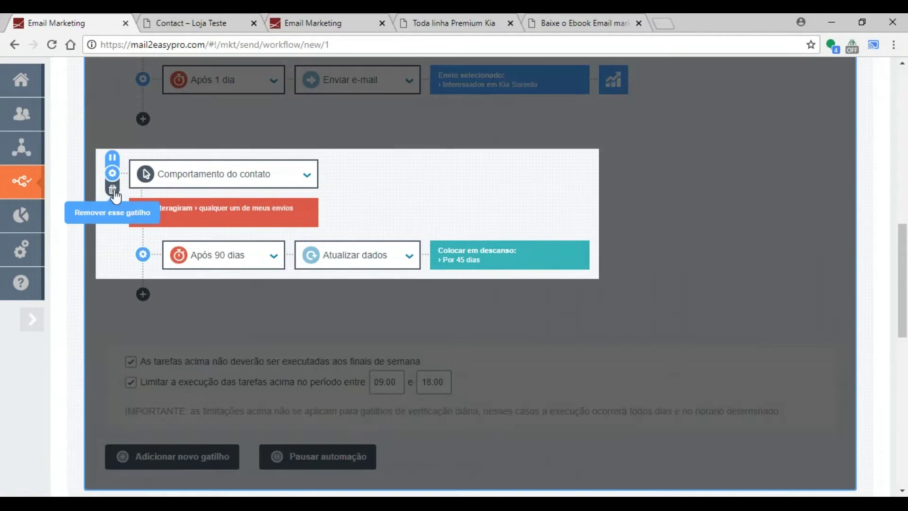
left_click(112, 161)
Step: In the browser tab with the segmentation, open the E-mail channel page and expand the navigation labels
left_click(319, 21)
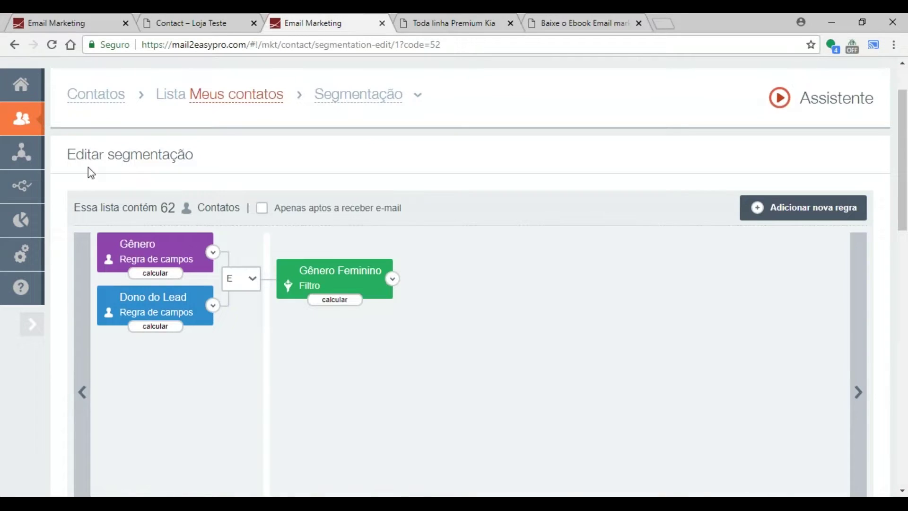
mouse_move(21, 152)
left_click(107, 103)
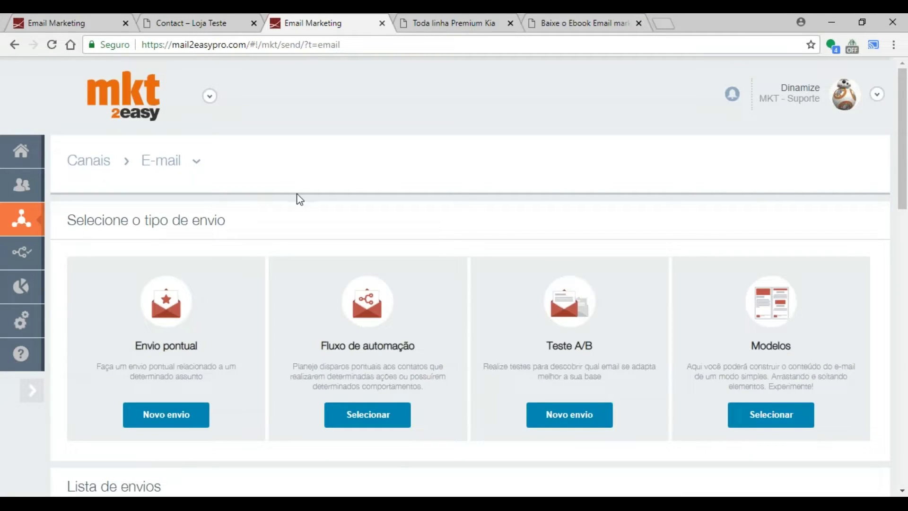
scroll(303, 190, "down", 1)
scroll(304, 191, "down", 1)
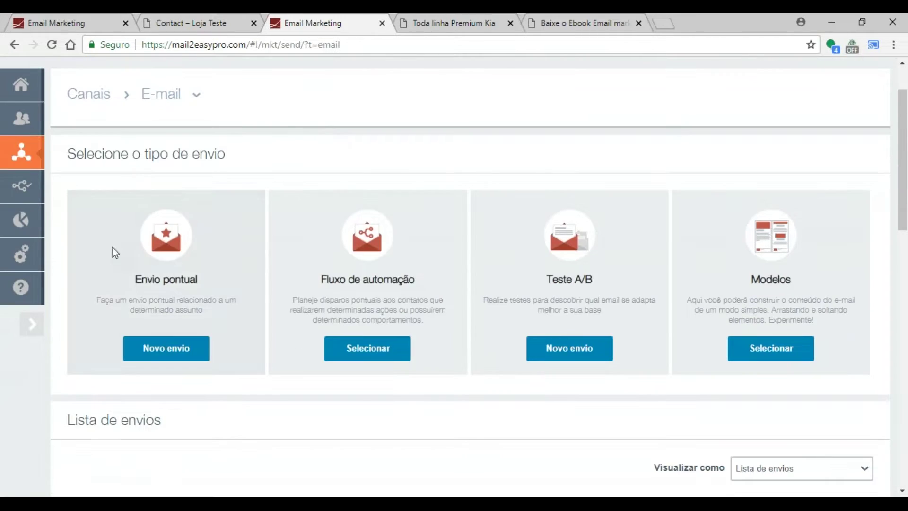
left_click(34, 324)
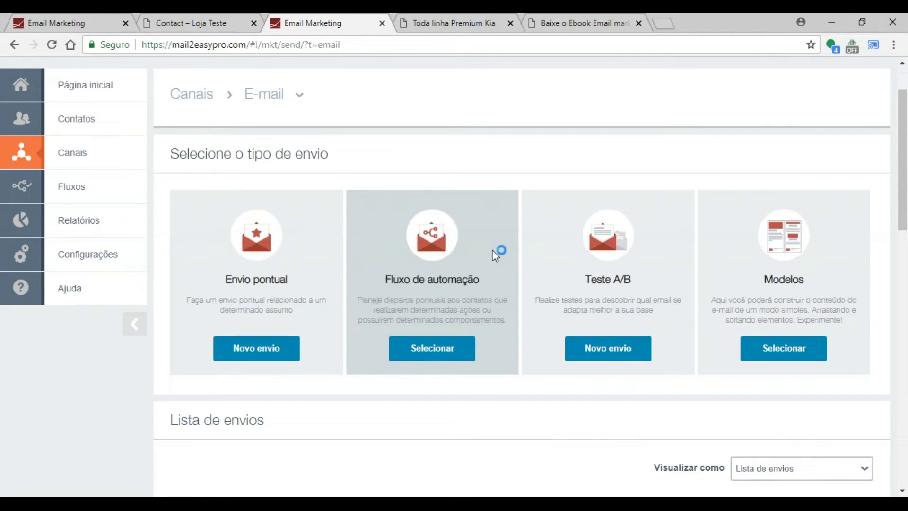
Step: Open the teste send for editing and examine its audience options and e-mail type settings
scroll(385, 345, "down", 4)
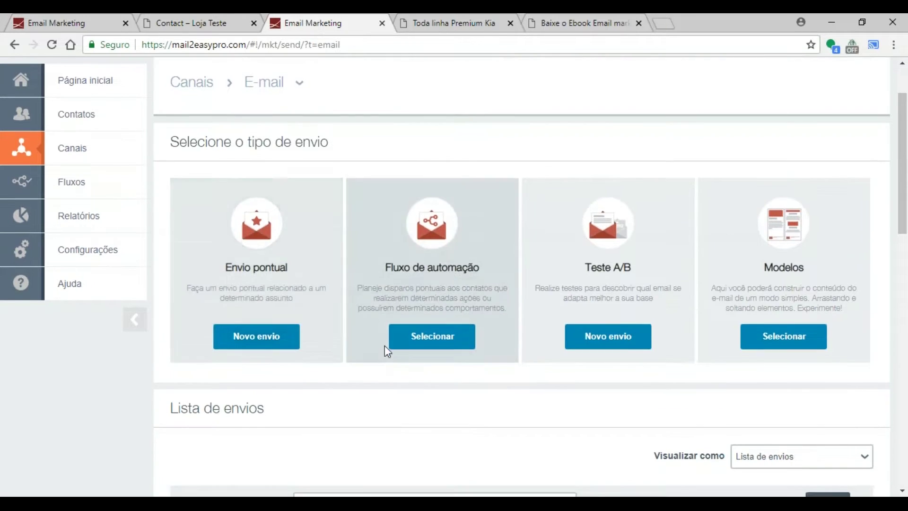
left_click(825, 454)
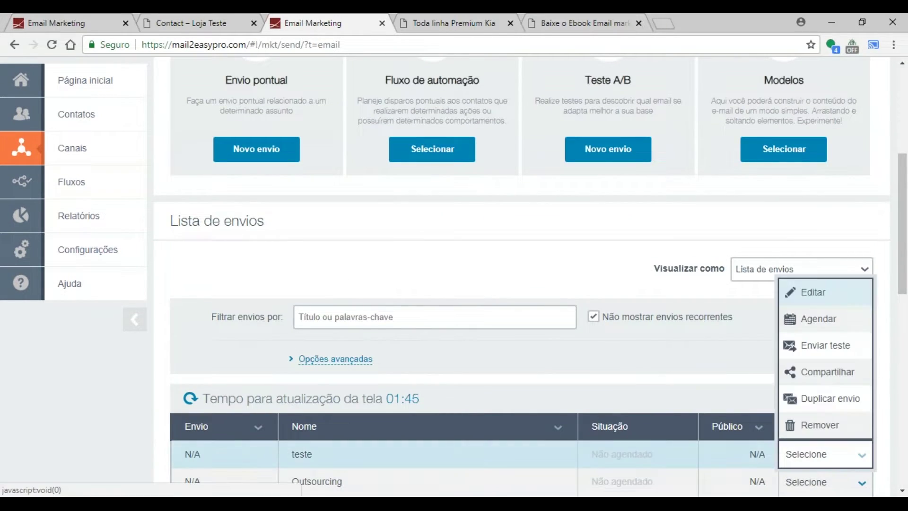
left_click(804, 293)
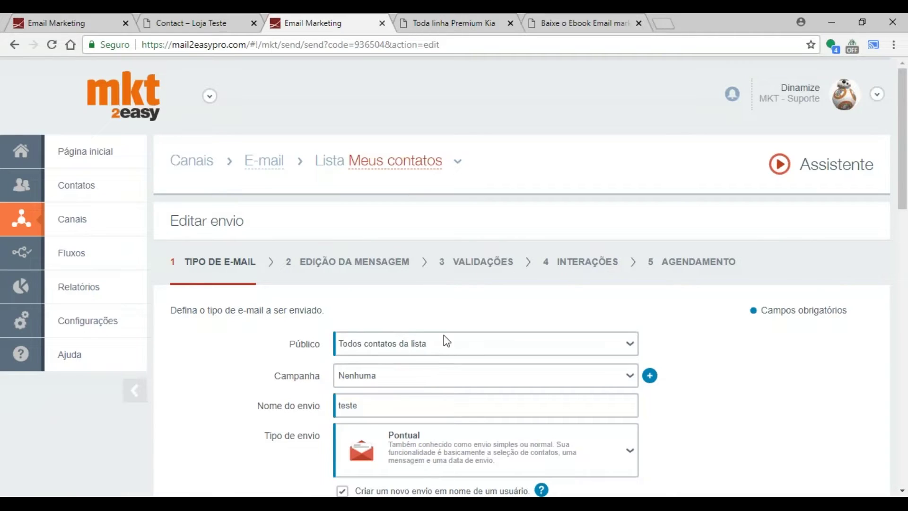
left_click(406, 343)
left_click(407, 365)
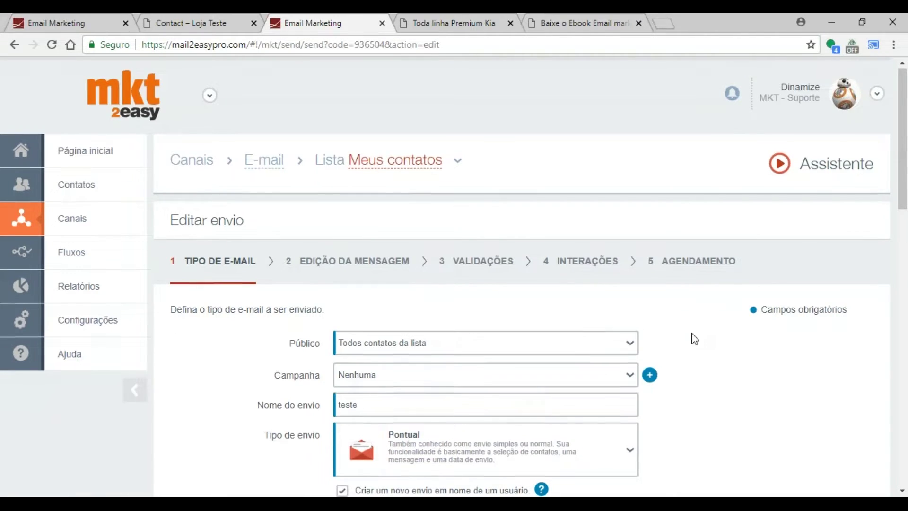
scroll(695, 322, "down", 3)
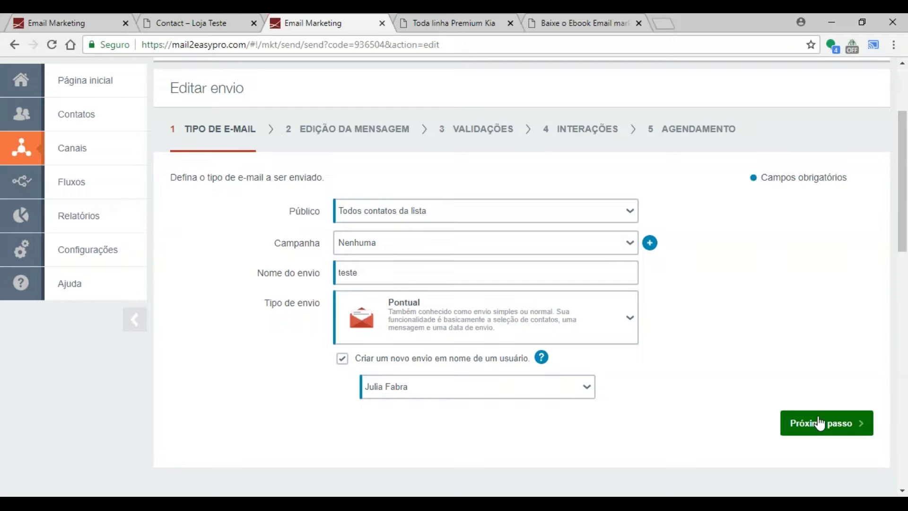
Step: Return to the automation and reactivate the paused Não interagiram contact-behaviour trigger
left_click(87, 16)
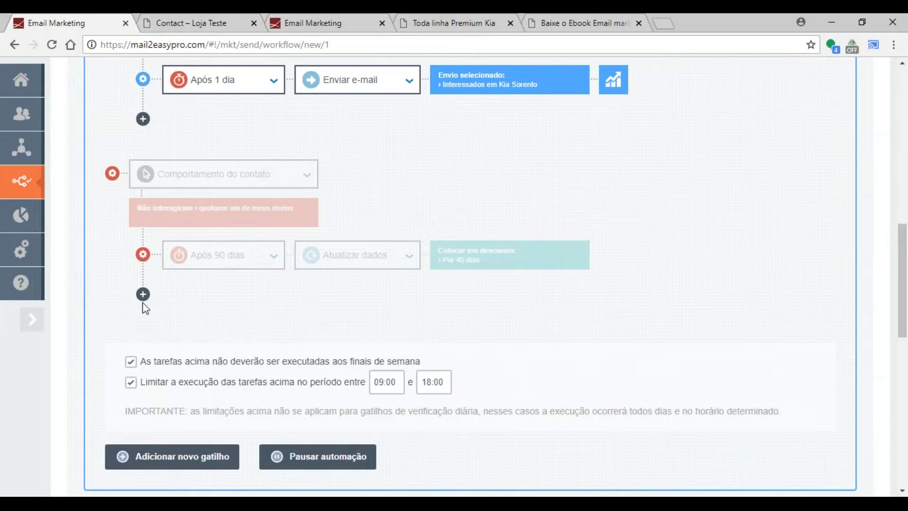
mouse_move(112, 174)
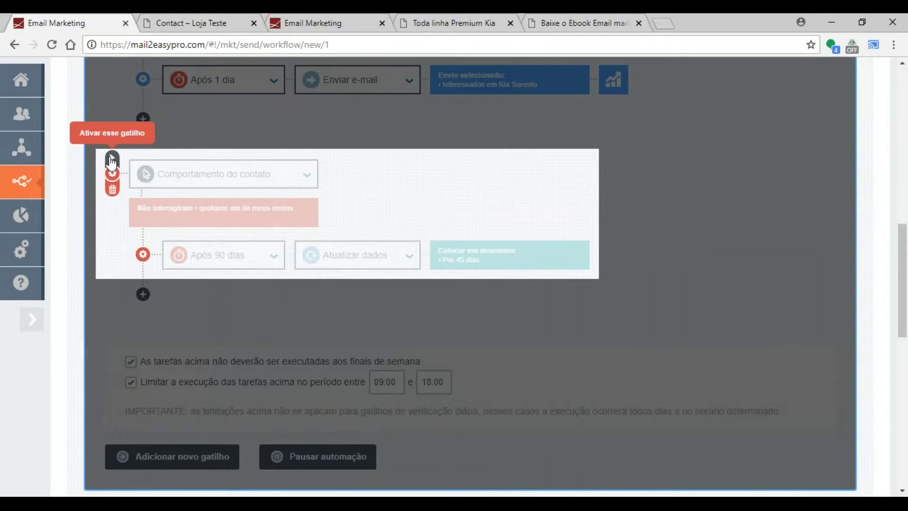
left_click(112, 158)
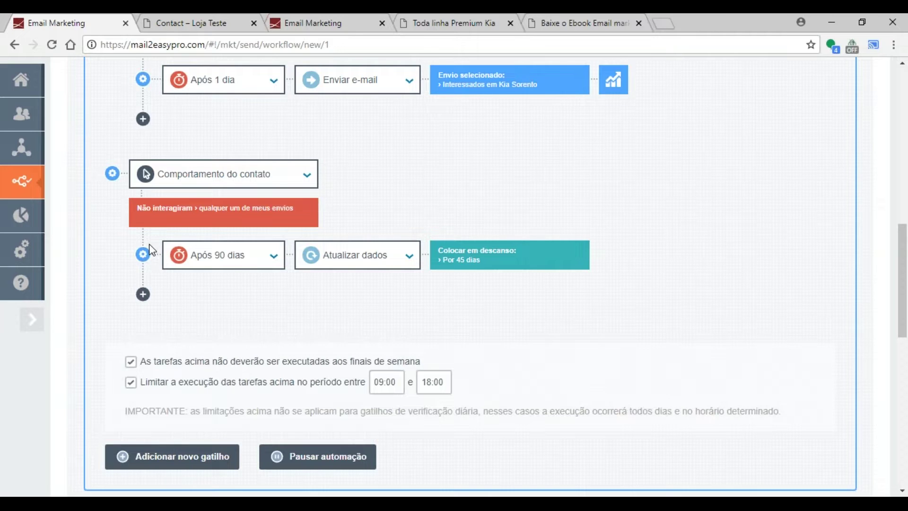
Step: Leave the Interessados no Kia Sorento automation for the Fluxo de automação overview and look over its templates and automation list
scroll(588, 268, "up", 1)
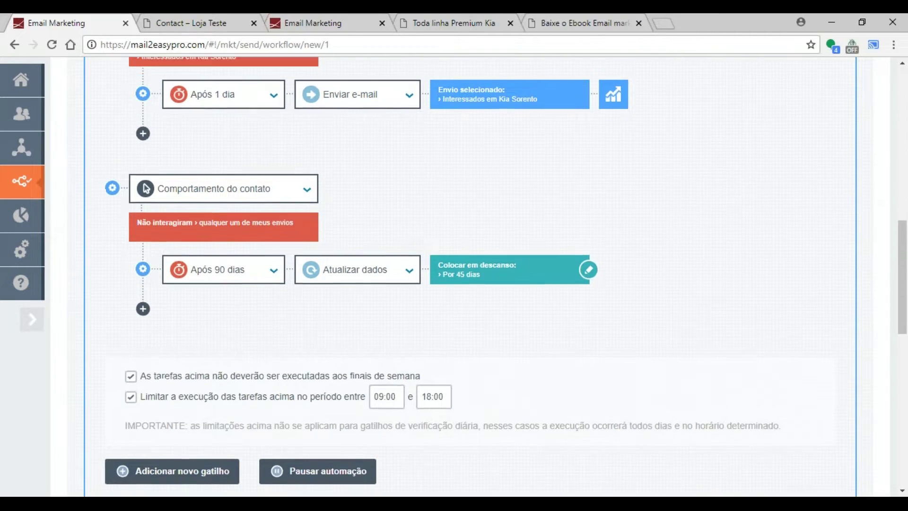
mouse_move(246, 286)
scroll(340, 236, "up", 5)
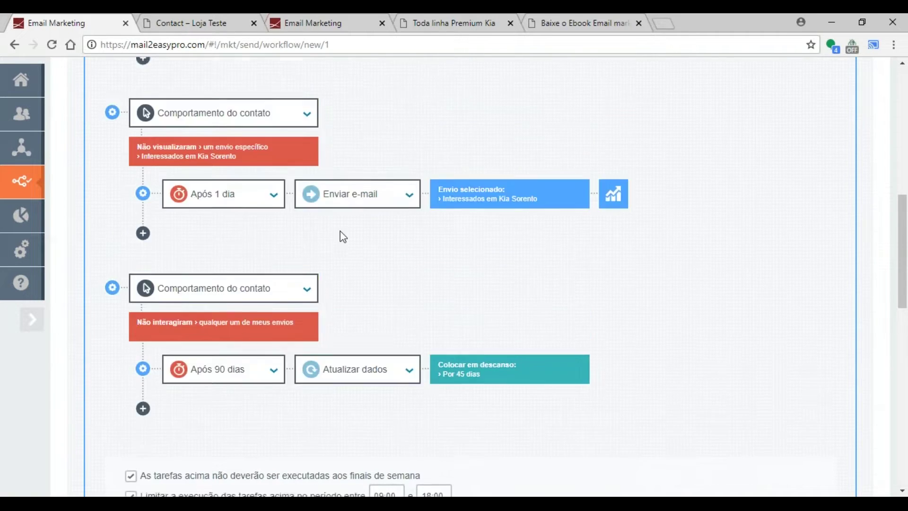
scroll(558, 305, "up", 3)
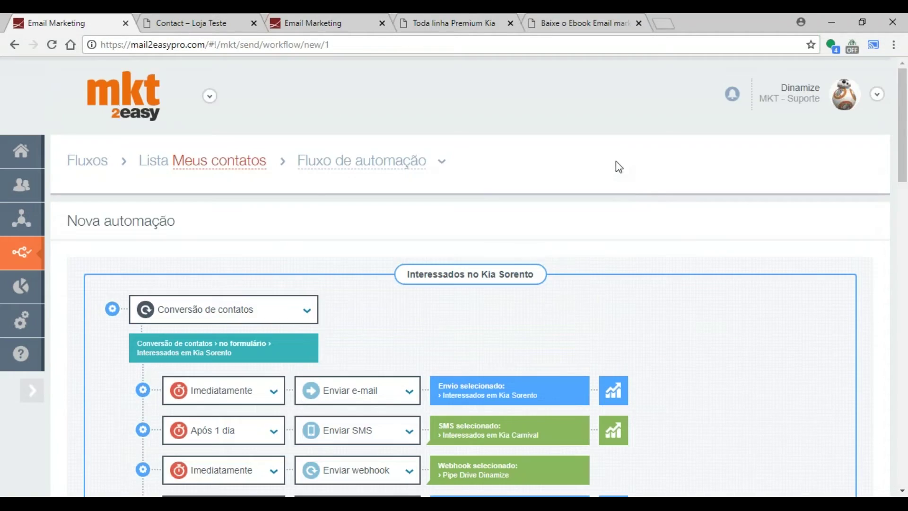
left_click(360, 161)
left_click(468, 301)
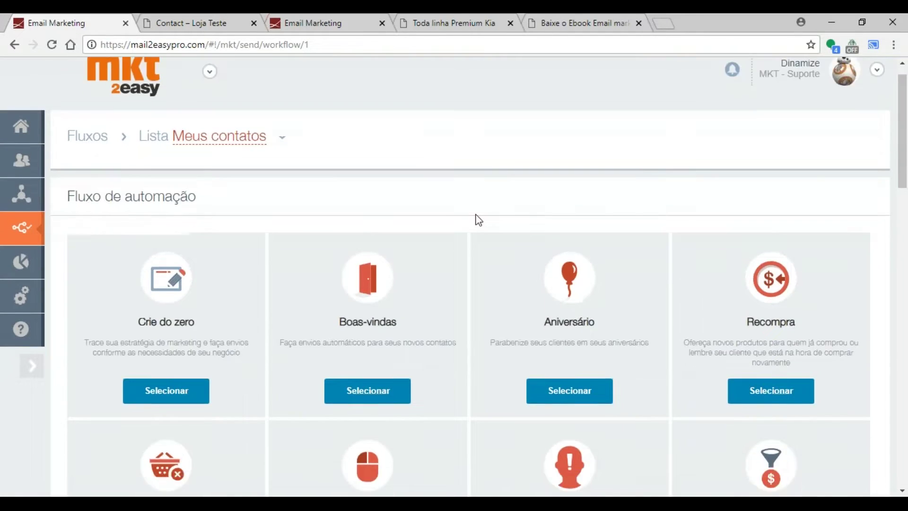
scroll(429, 319, "down", 8)
scroll(361, 300, "up", 4)
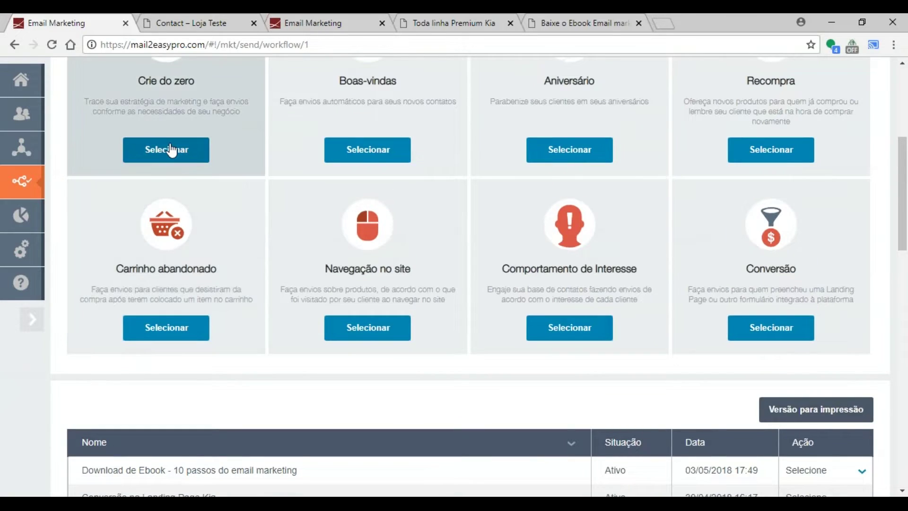
Step: Create a new automation from scratch (Crie do zero) and choose Verificação diária as its trigger
left_click(171, 151)
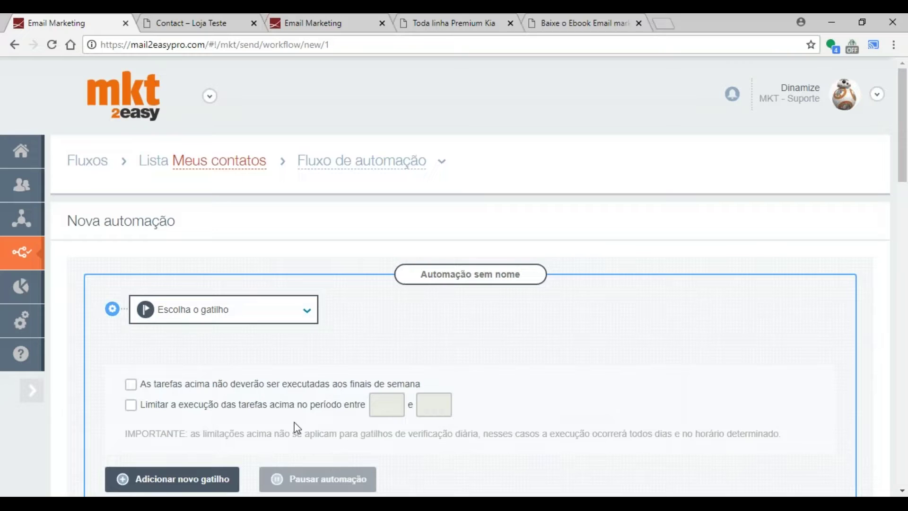
left_click(274, 321)
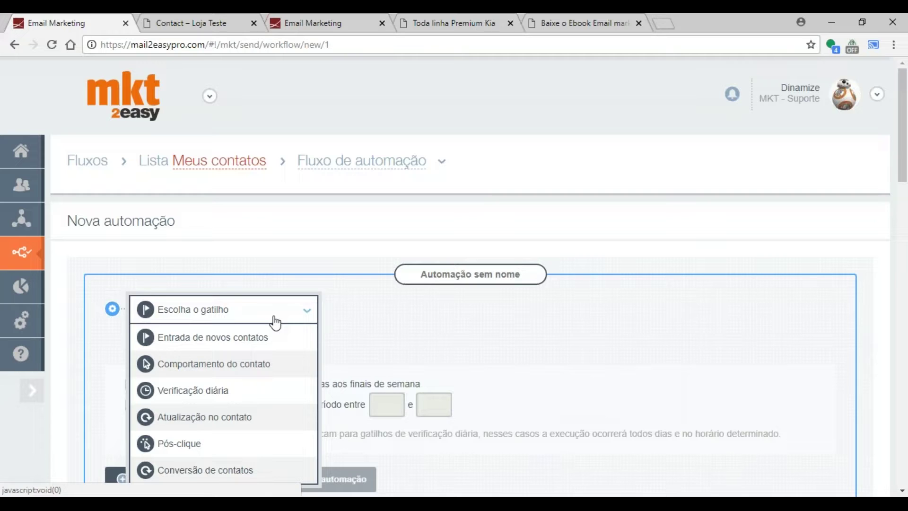
scroll(247, 470, "down", 1)
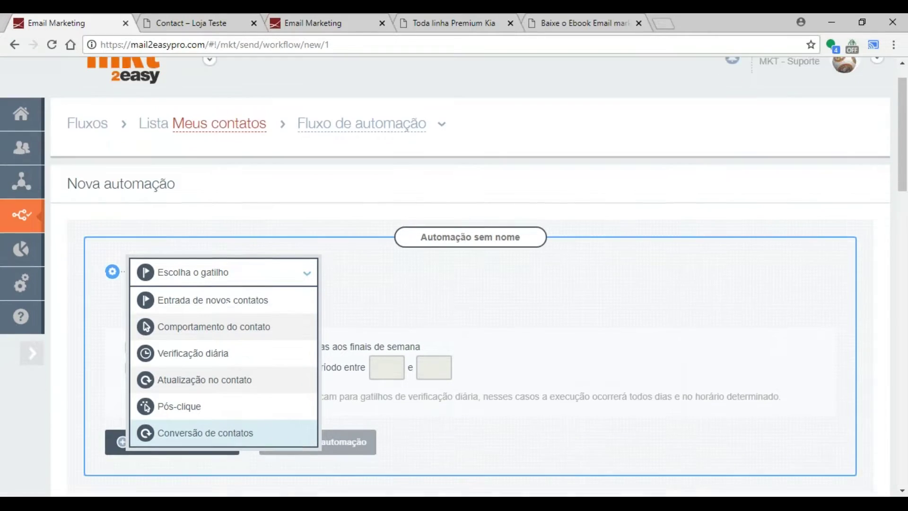
left_click(210, 331)
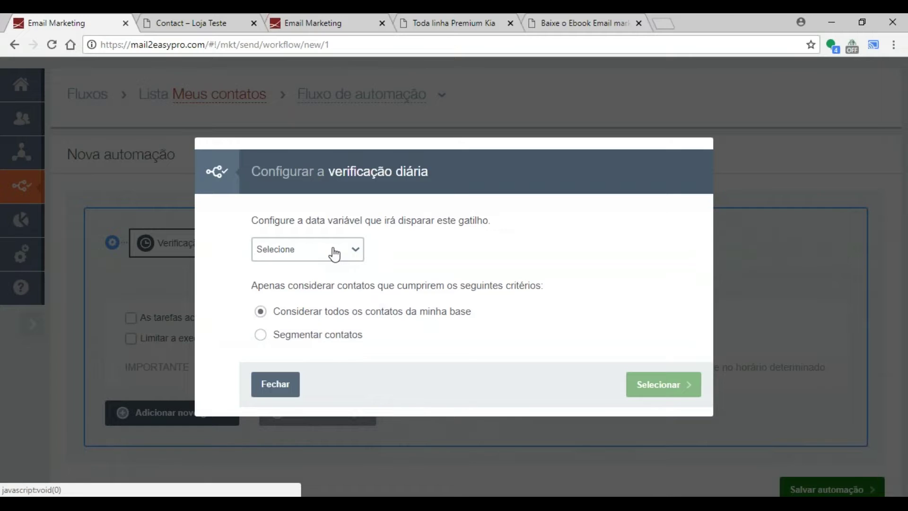
Step: In the other Email Marketing tab, view the list fields in the Meus contatos settings and open the form for adding a field
left_click(326, 23)
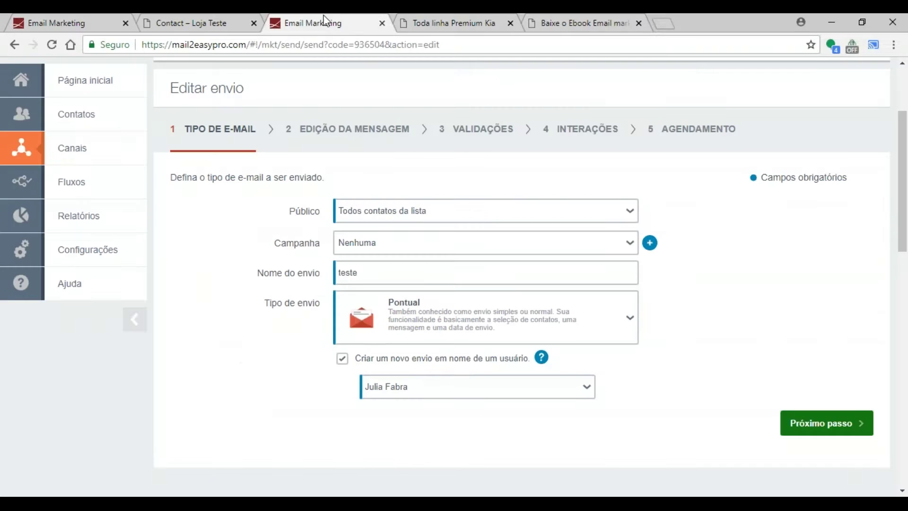
left_click(112, 114)
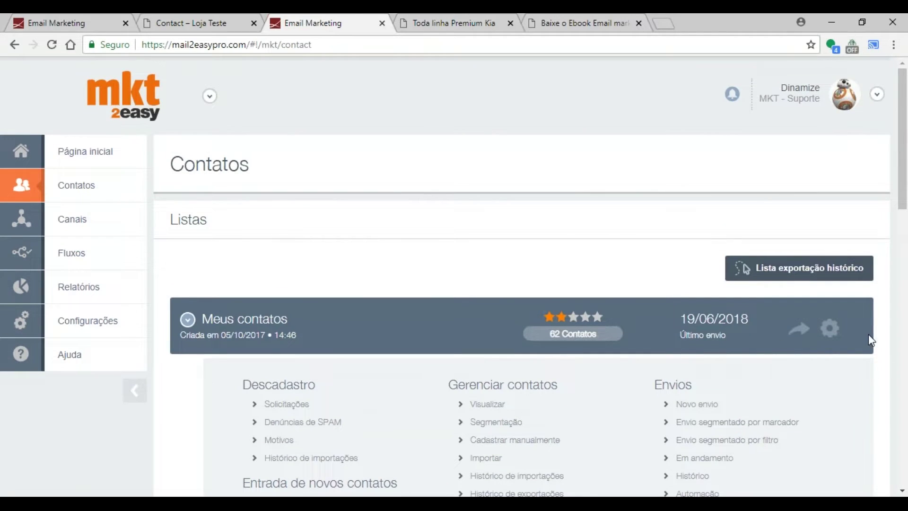
left_click(830, 328)
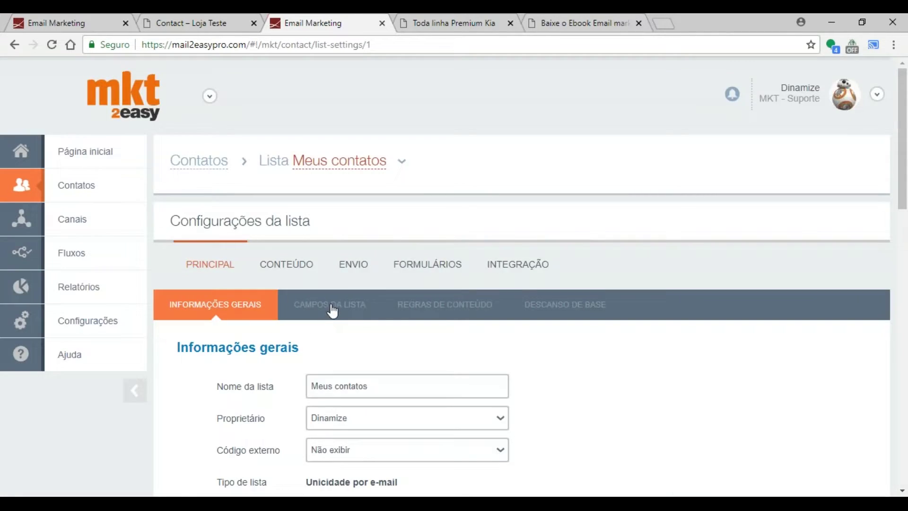
left_click(333, 311)
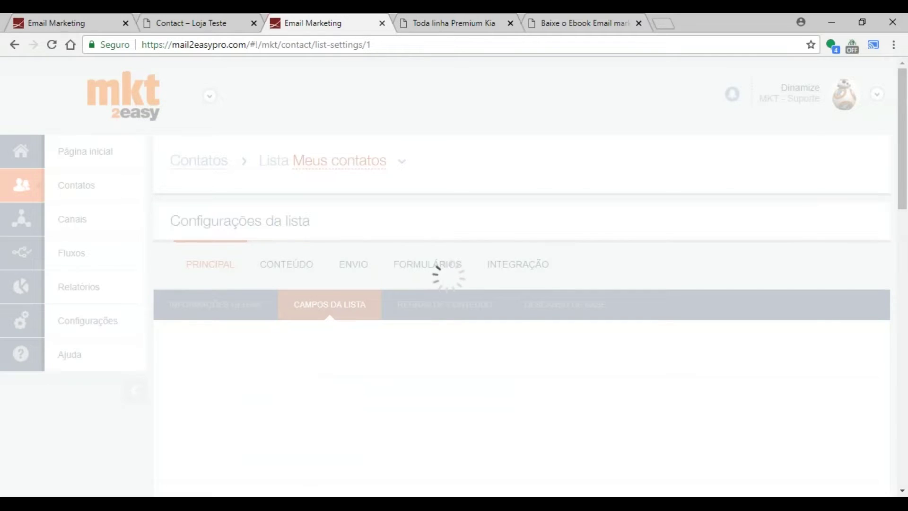
scroll(407, 283, "down", 14)
scroll(407, 283, "up", 11)
left_click(846, 267)
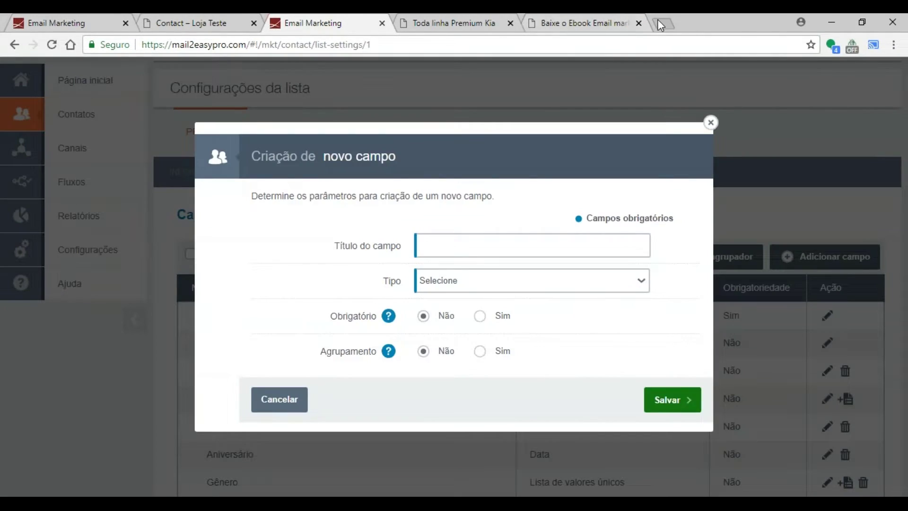
Step: Open the help site help.dinamize.com in a new browser tab
left_click(660, 23)
type("help")
key("Return")
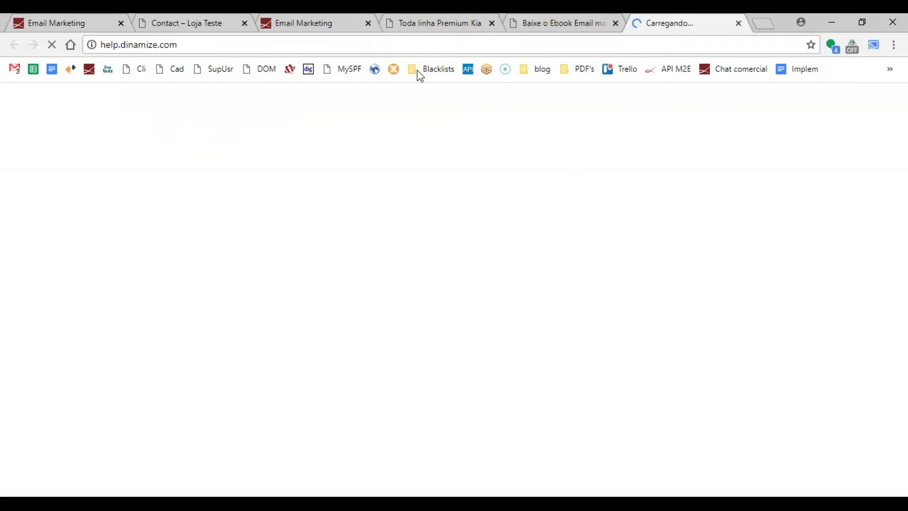
left_click(279, 21)
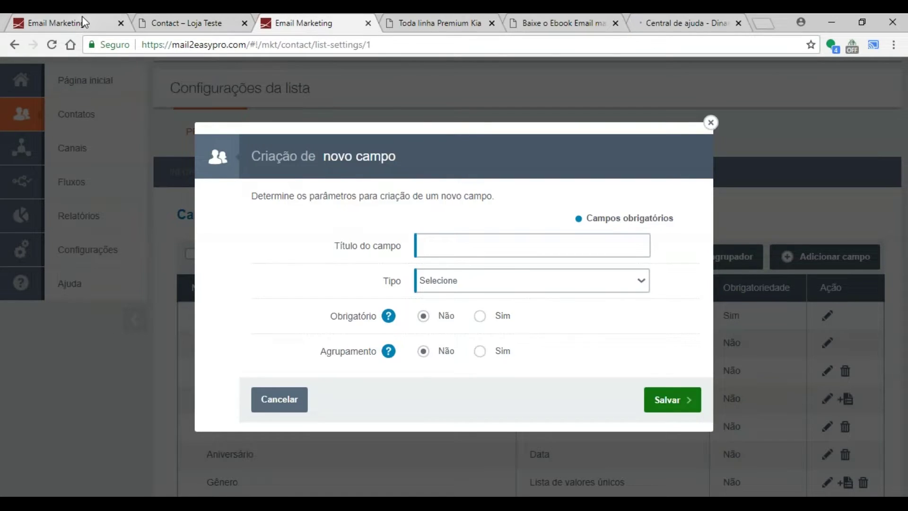
left_click(82, 21)
left_click(671, 23)
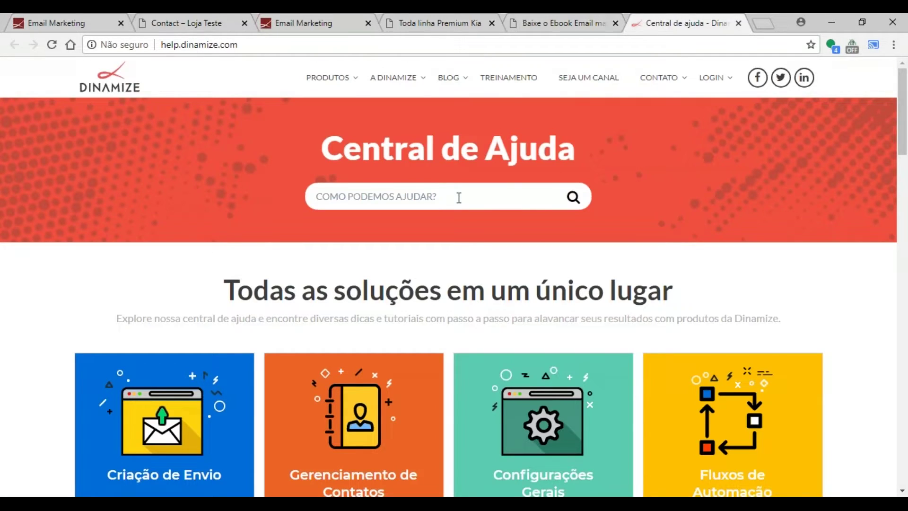
Step: Search the help center for "tipos de campos" and open the article on the different contact list field types
left_click(459, 197)
type("tipos")
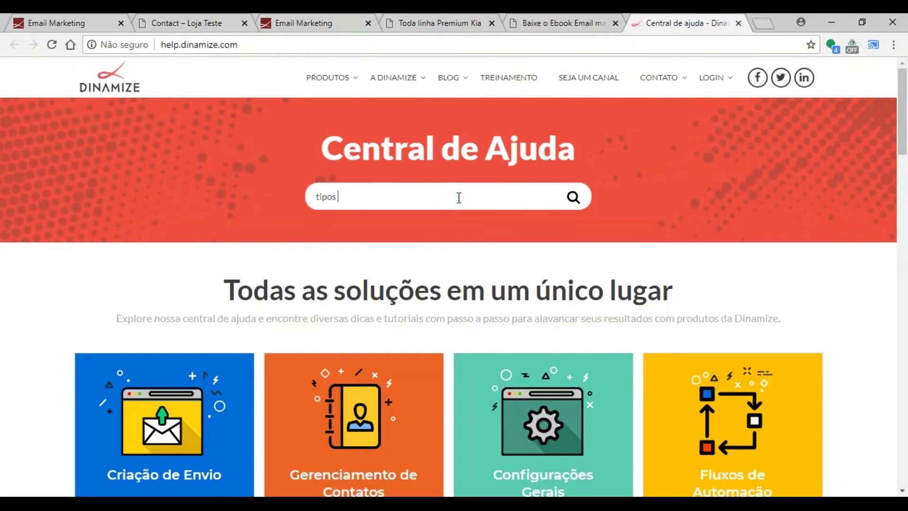
type(" de campos")
left_click(434, 233)
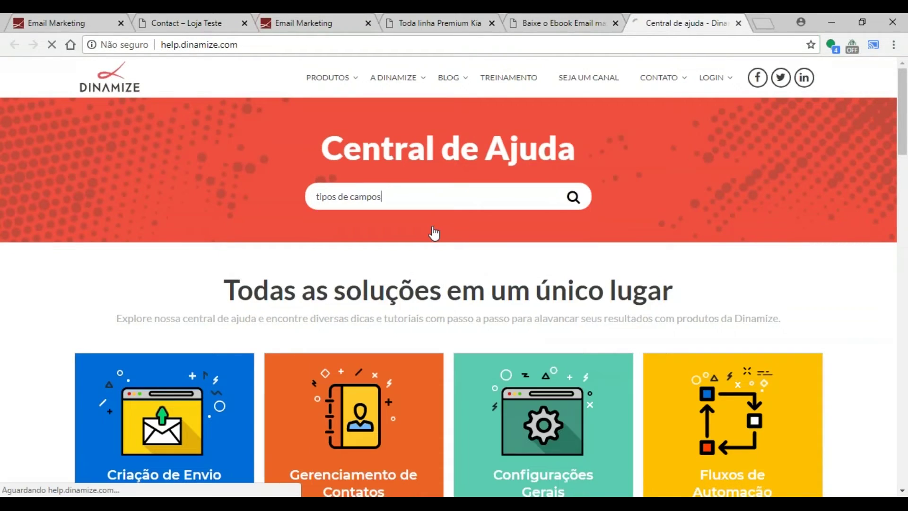
Step: Read the article's Texto simples section, examining the field's size limit, accepted characters and example
scroll(444, 249, "down", 3)
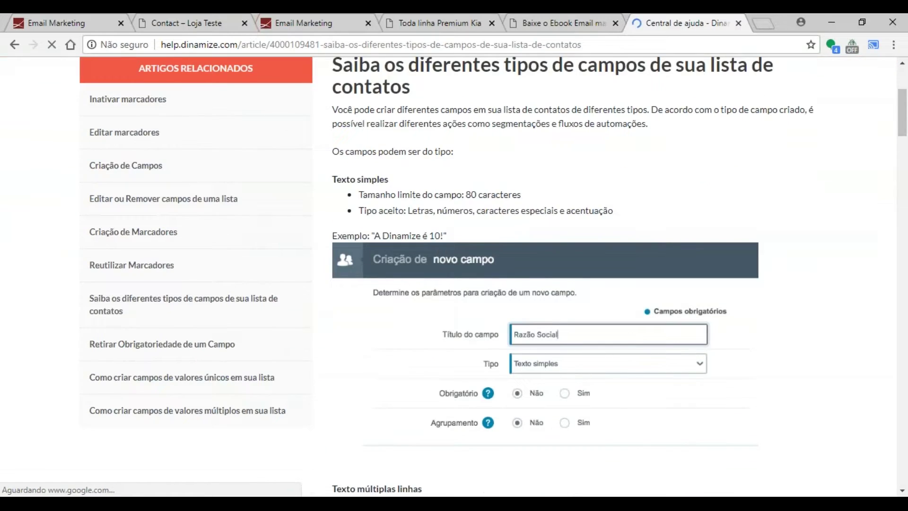
left_click_drag(344, 116, 553, 135)
left_click_drag(465, 127, 555, 138)
left_click_drag(403, 144, 587, 147)
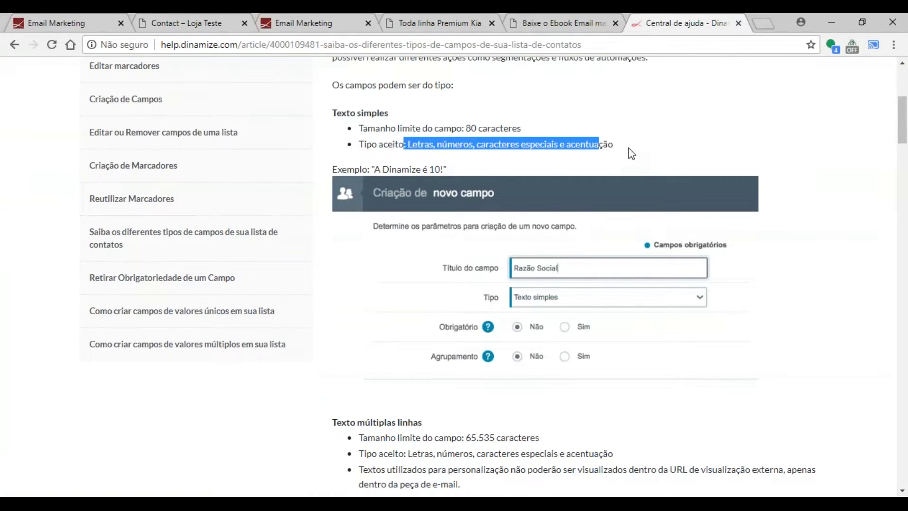
scroll(631, 154, "down", 4)
scroll(439, 209, "up", 2)
scroll(438, 209, "up", 3)
scroll(438, 209, "down", 3)
scroll(439, 209, "up", 3)
left_click_drag(371, 170, 445, 170)
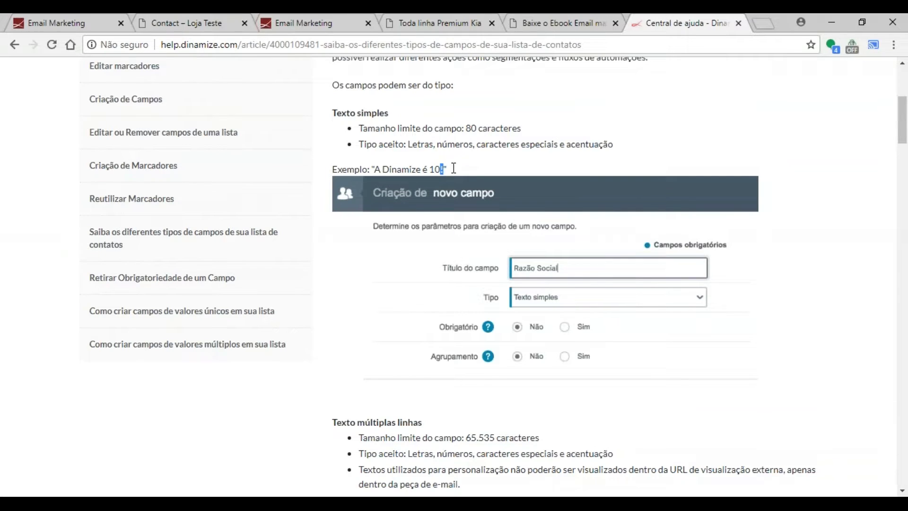
Step: Read on through the Texto múltiplas linhas and Numérico sections, examining their size limits and accepted content
scroll(506, 228, "down", 5)
left_click_drag(365, 157, 432, 204)
scroll(454, 237, "down", 7)
left_click_drag(358, 266, 492, 281)
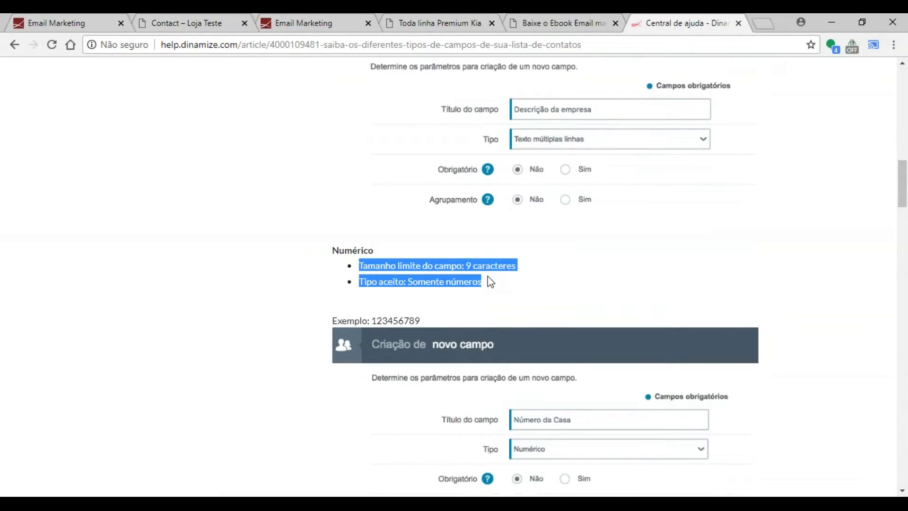
left_click(460, 300)
left_click_drag(464, 263, 524, 275)
scroll(517, 263, "down", 1)
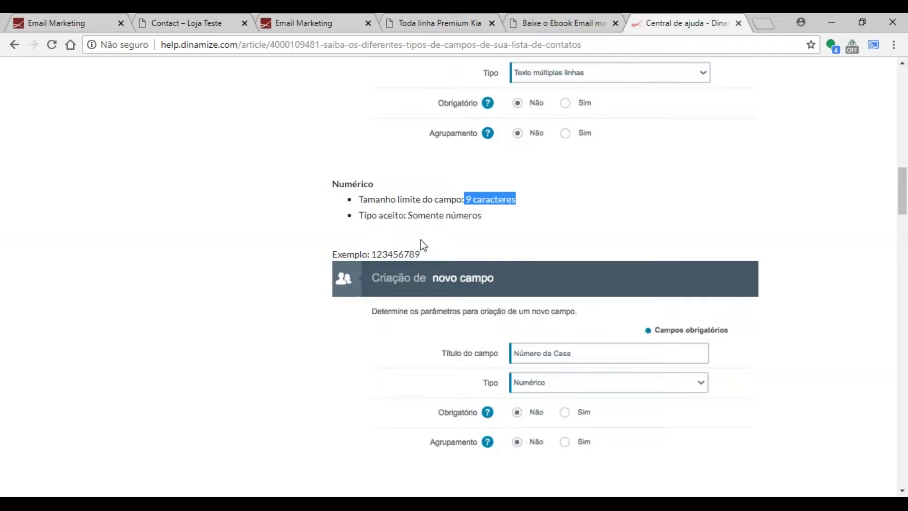
left_click(392, 210)
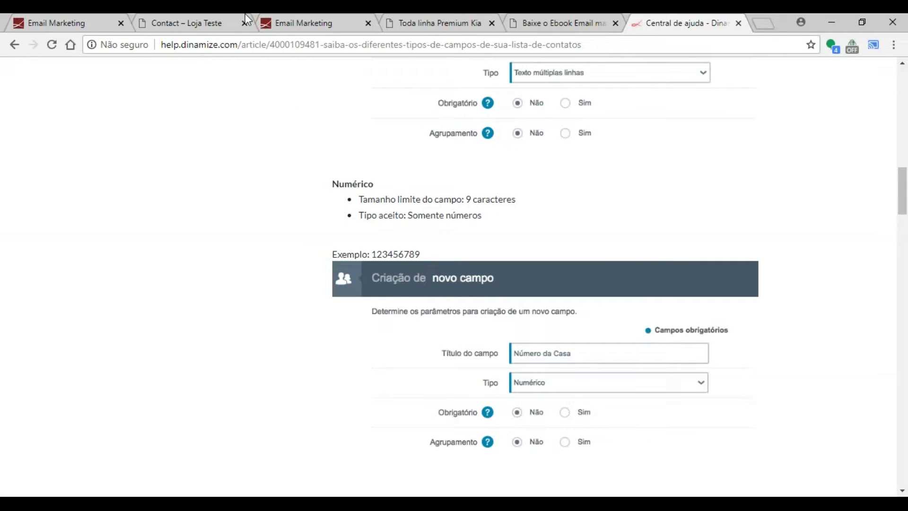
Step: Return to the new automation and view the date fields available for the daily verification trigger
left_click(303, 23)
left_click(69, 19)
left_click(304, 251)
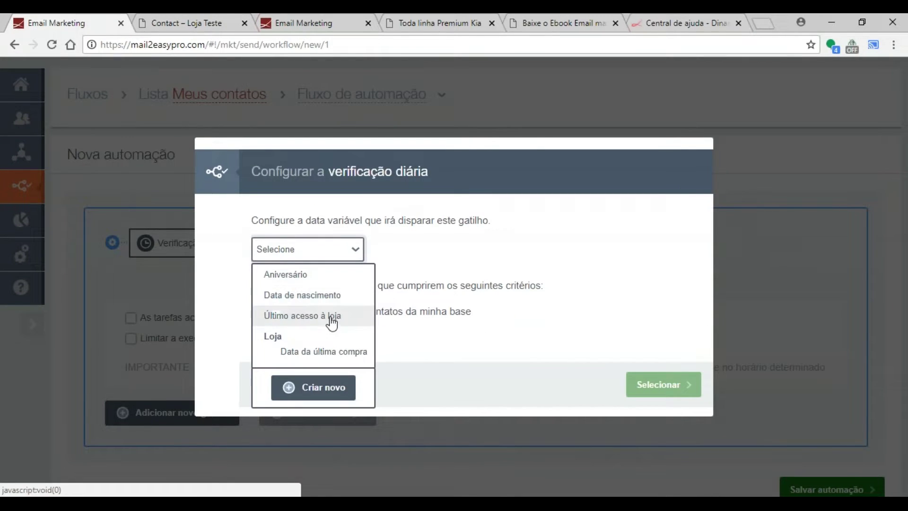
left_click(386, 249)
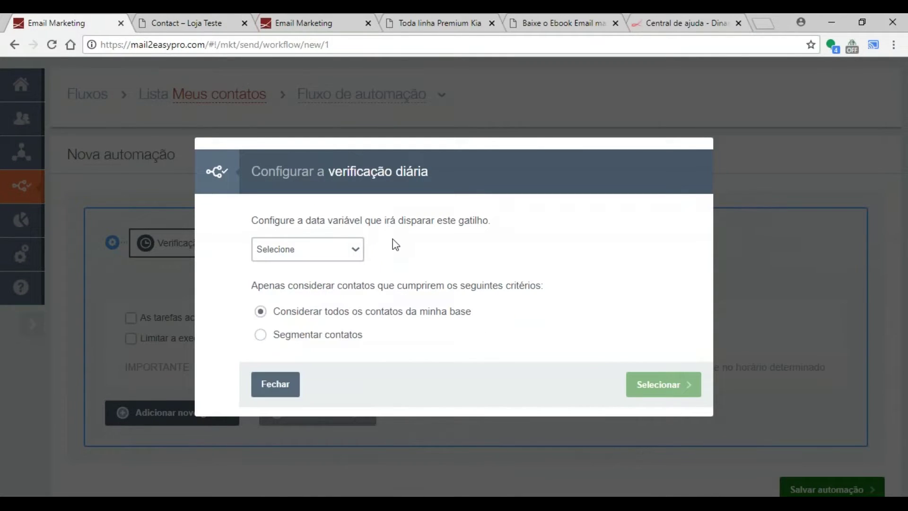
Step: Close the daily verification settings and choose Atualização no contato as the automation's trigger
left_click(282, 384)
left_click(203, 243)
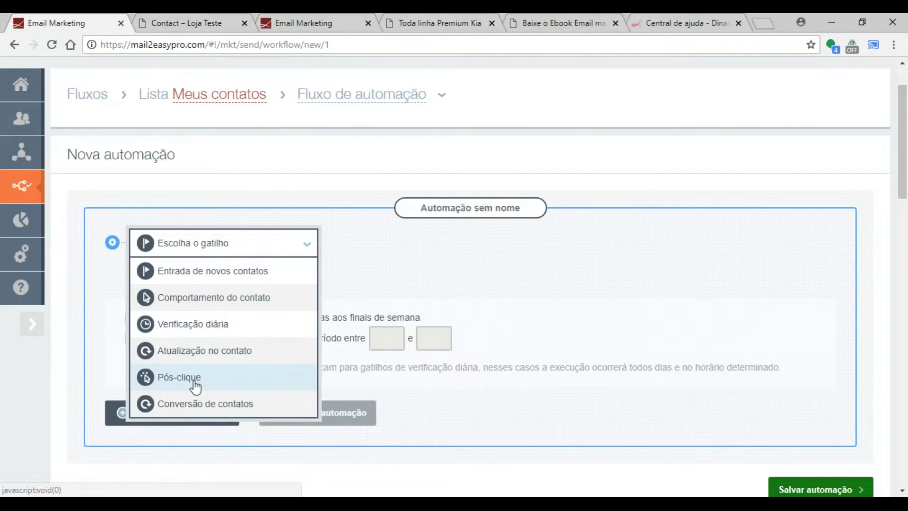
left_click(223, 357)
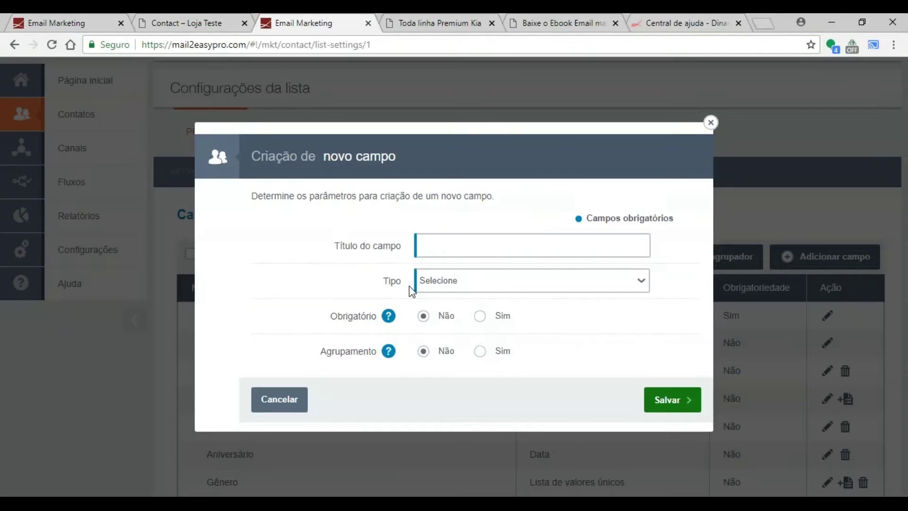
Step: Cancel the new field form and examine the list fields down to the Loja group in the Meus contatos settings
left_click(280, 400)
scroll(308, 383, "down", 10)
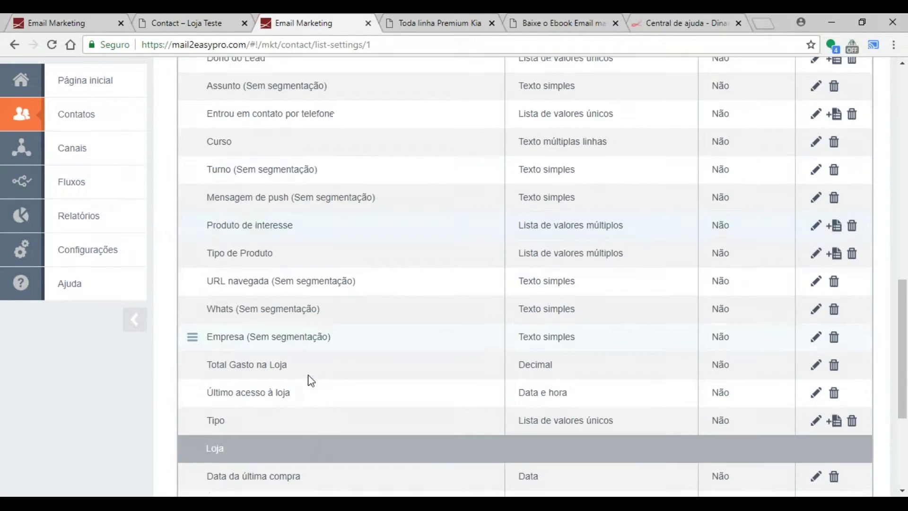
scroll(306, 380, "down", 3)
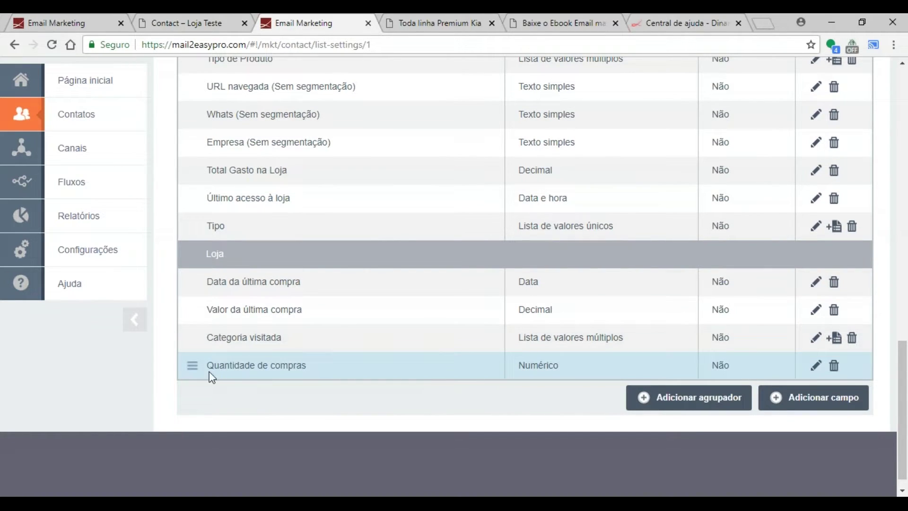
mouse_move(337, 368)
Step: Back in the automation, set Quantidade de compras as the field that fires the contact update trigger
left_click(83, 19)
left_click(325, 254)
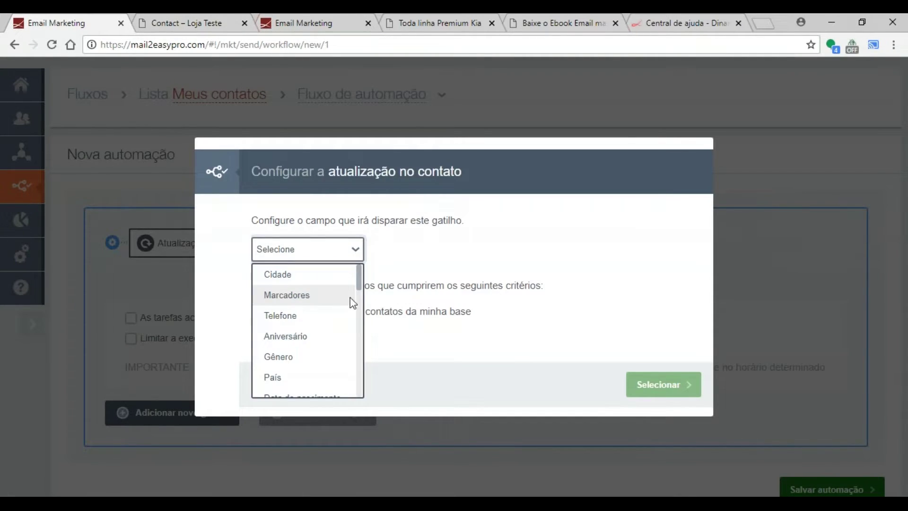
scroll(359, 321, "down", 3)
scroll(359, 335, "down", 5)
scroll(347, 378, "up", 2)
left_click(301, 359)
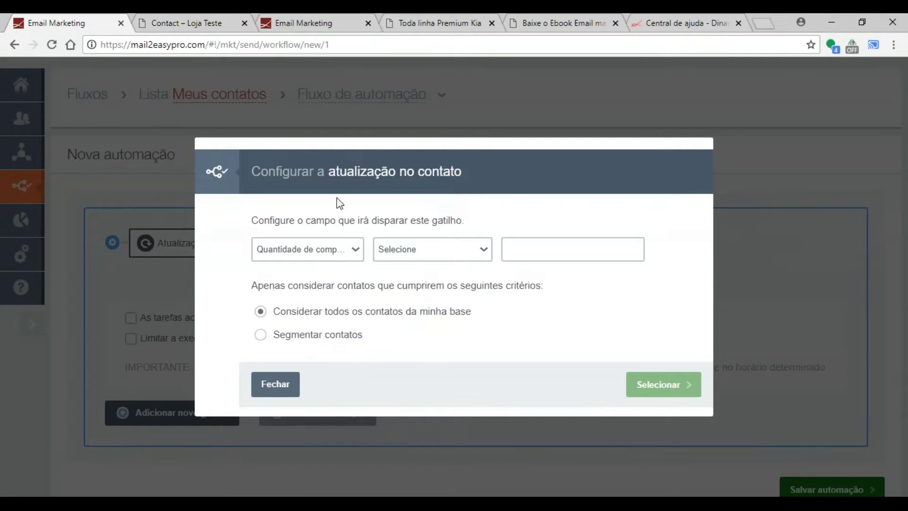
Step: Review the fields offered for the contact update trigger and reselect Quantidade de compras
left_click_drag(331, 171, 345, 251)
left_click(345, 249)
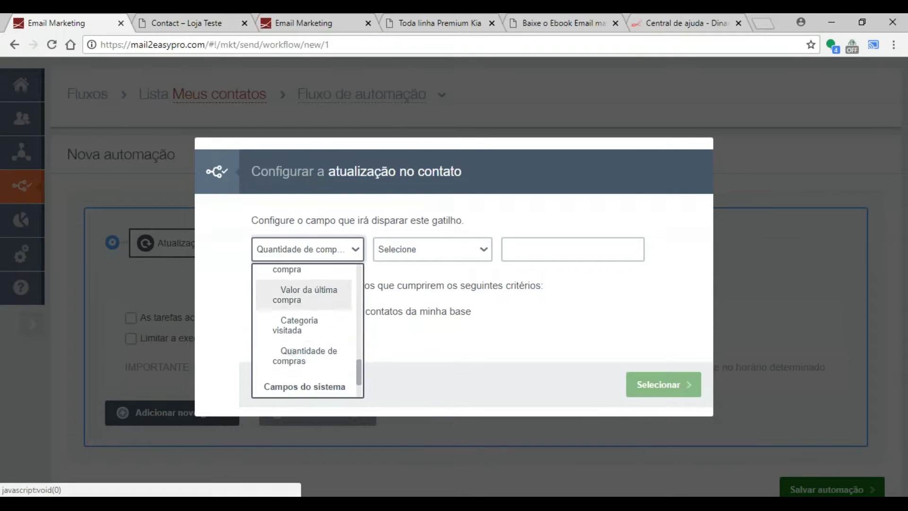
mouse_move(360, 386)
left_mouse_down()
mouse_move(360, 284)
mouse_move(356, 375)
left_mouse_up()
left_click(307, 359)
left_click(307, 249)
scroll(339, 344, "down", 1)
left_click(336, 315)
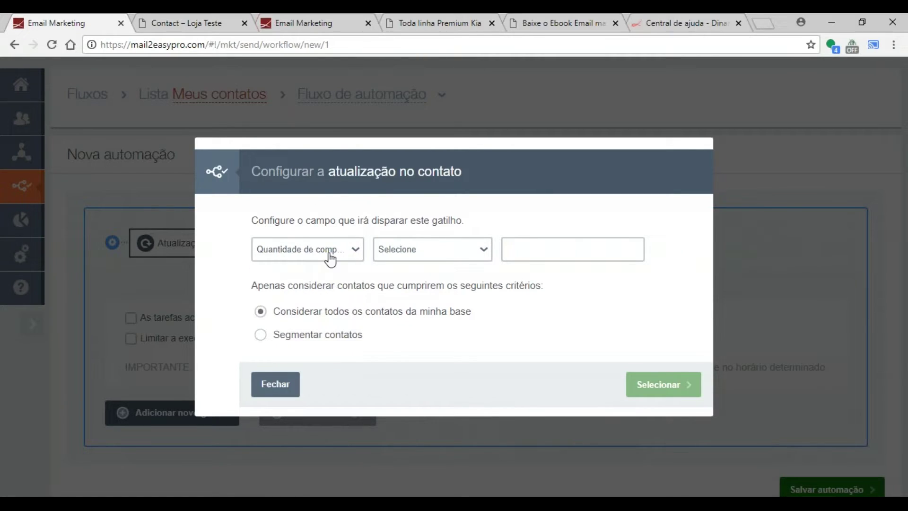
Step: Set the trigger condition to Passar a ter o valor with value 10 and confirm it for all contacts
left_click(399, 255)
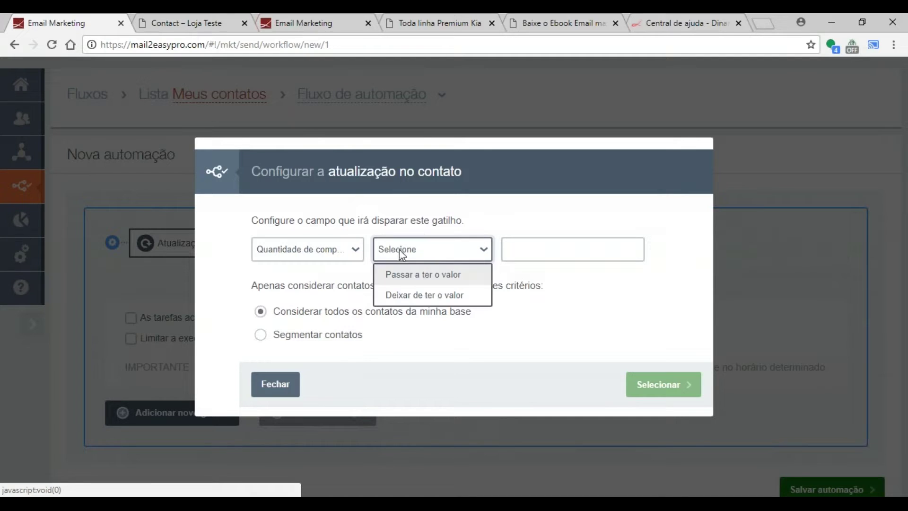
left_click(416, 279)
left_click(552, 256)
type("10")
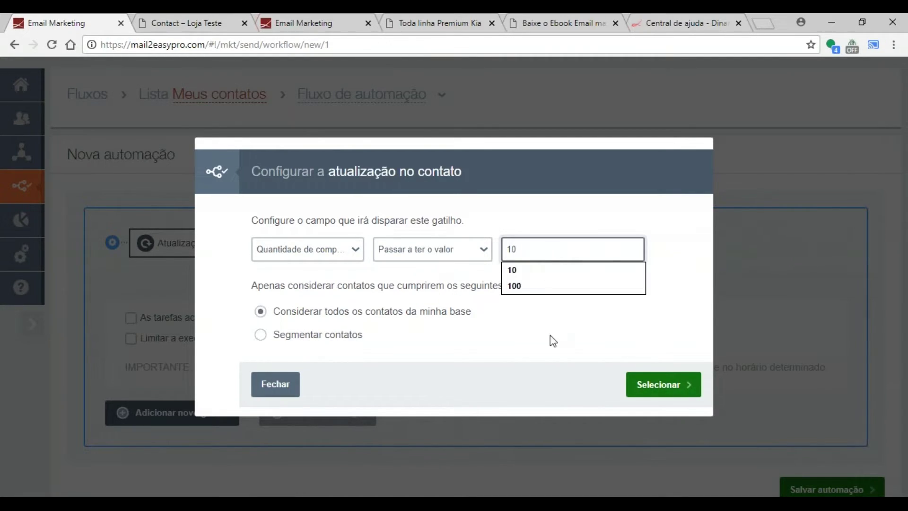
left_click(591, 355)
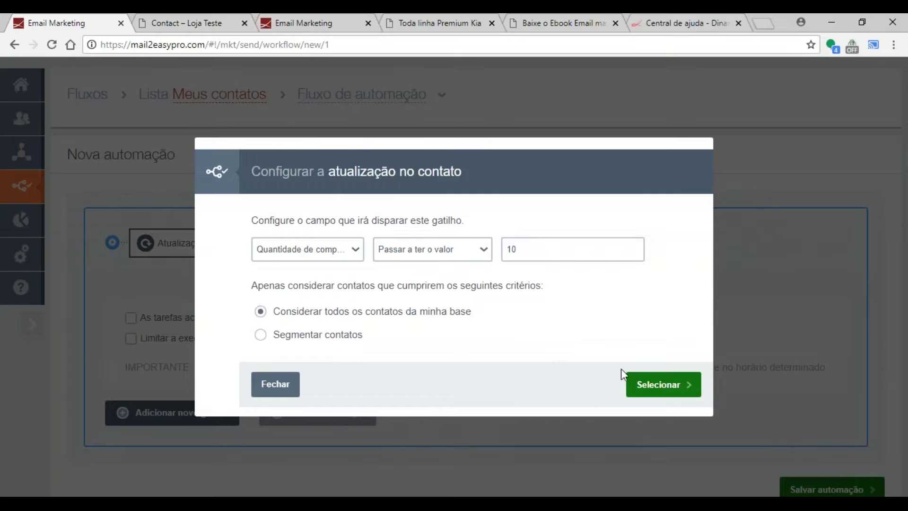
left_click(650, 384)
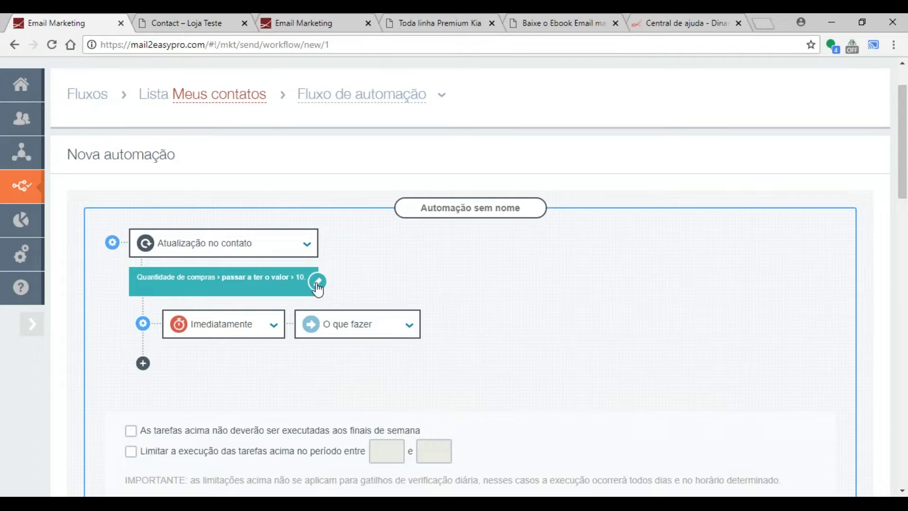
Step: Check the contact list fields, then reopen the contact update trigger and choose Total Gasto na Loja as its field
left_click(313, 15)
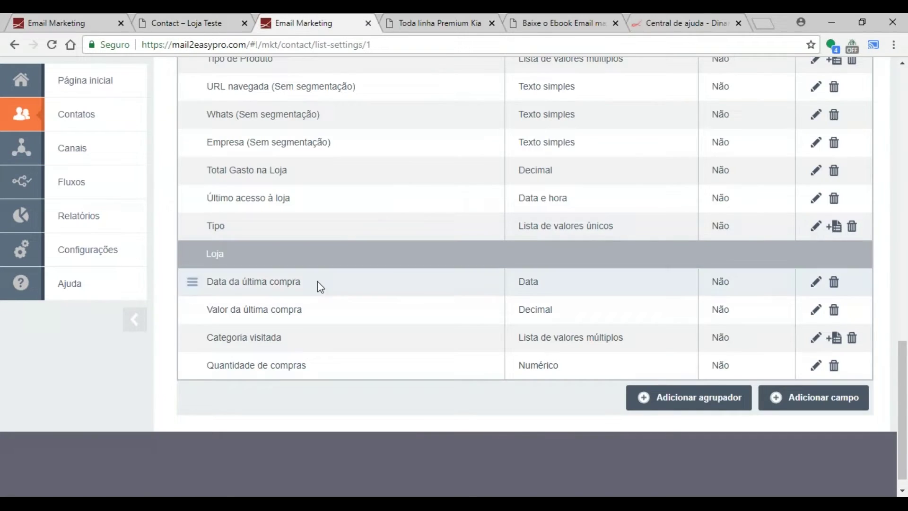
mouse_move(432, 314)
left_click(80, 22)
left_click(317, 283)
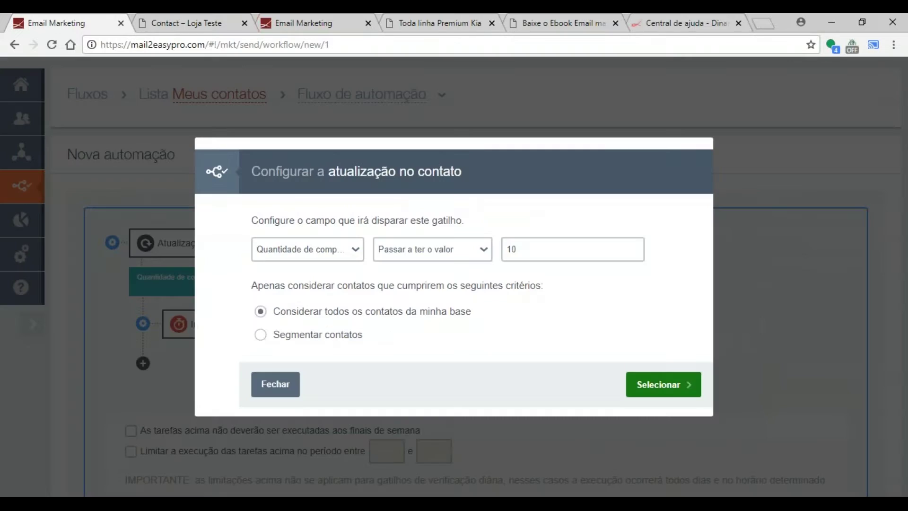
left_click(336, 251)
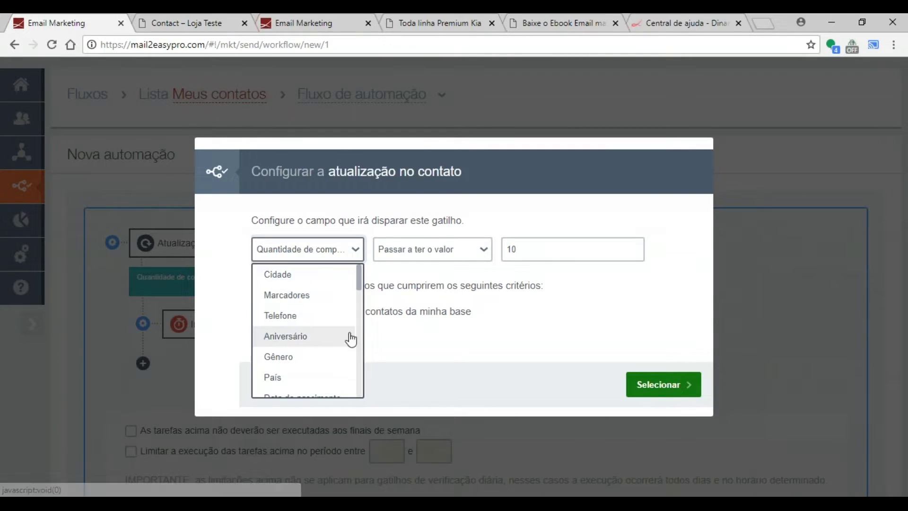
scroll(360, 317, "down", 2)
scroll(350, 378, "down", 5)
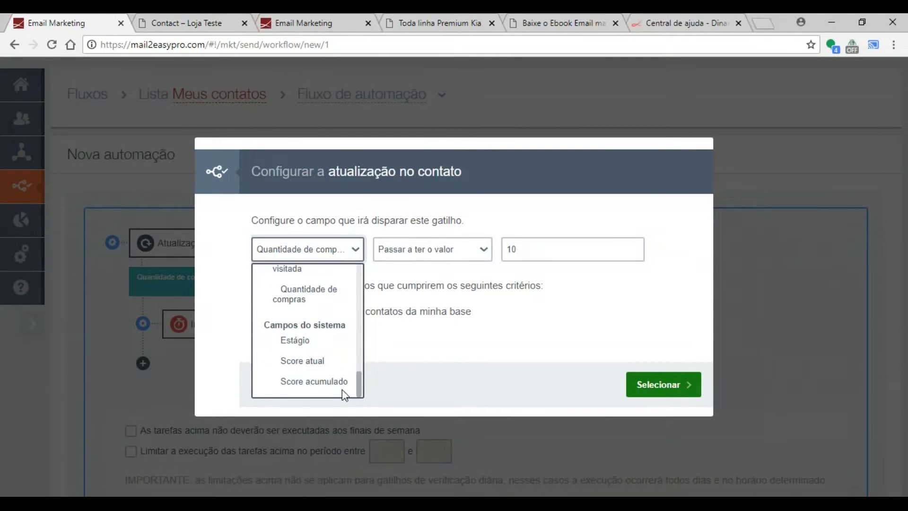
scroll(350, 380, "up", 2)
scroll(350, 379, "up", 3)
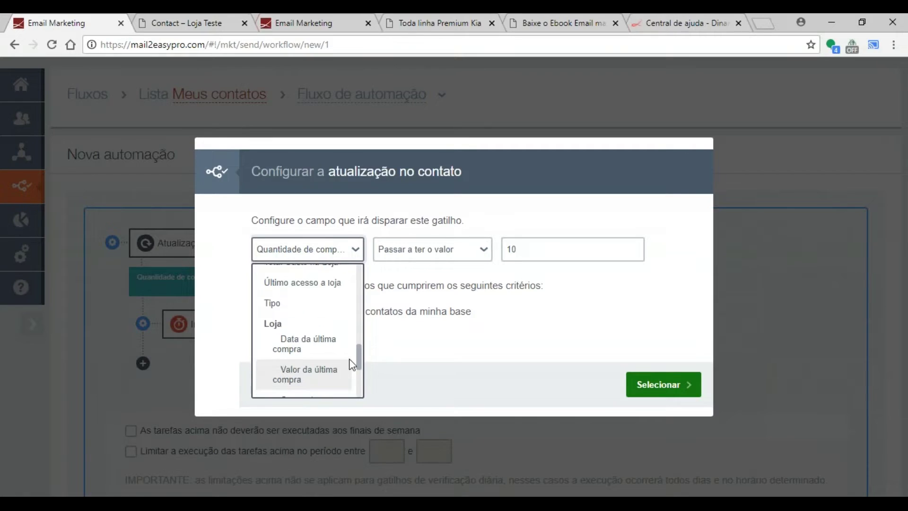
left_click(320, 280)
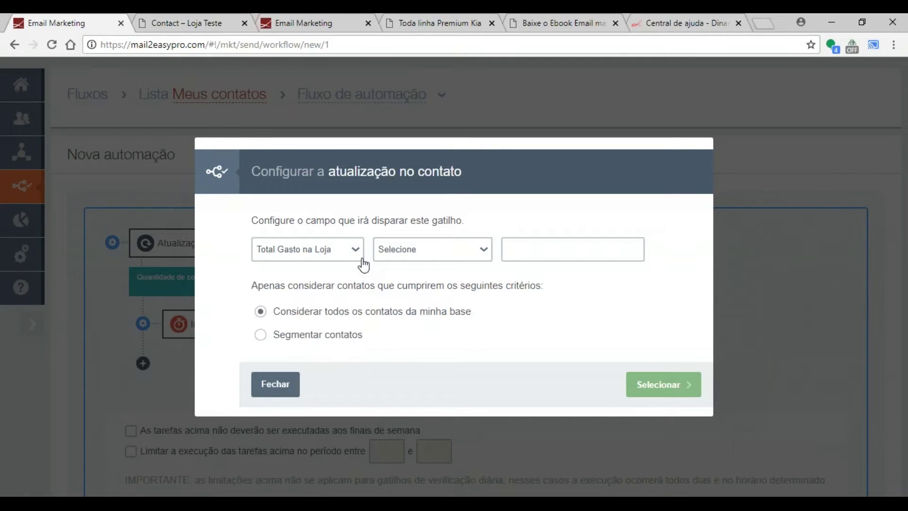
Step: Set the trigger condition to Passar a ter o valor with value 100.00, and close the configuration without applying it
left_click(416, 251)
left_click(428, 282)
left_click(515, 256)
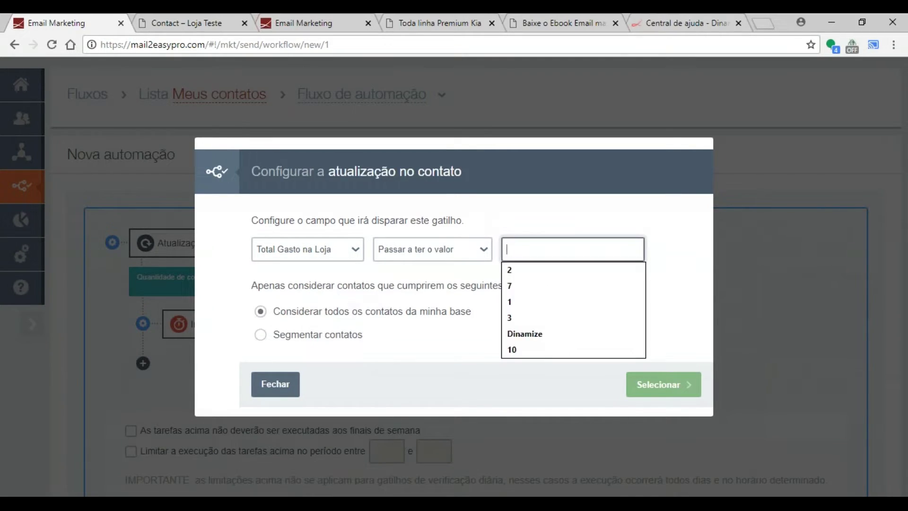
type("1")
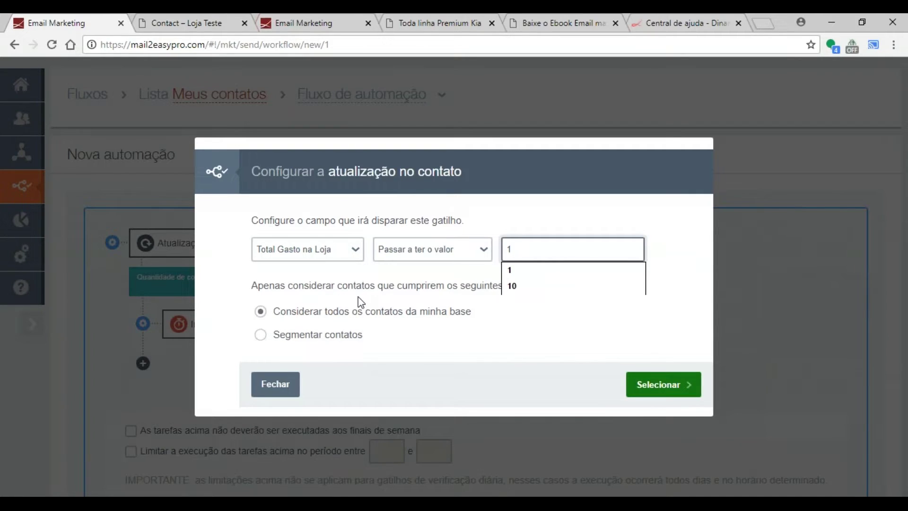
type("00.00")
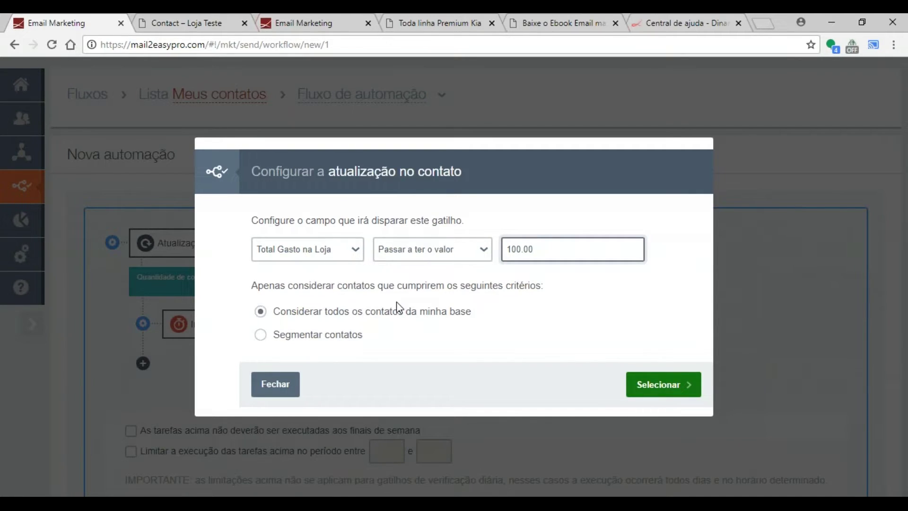
left_click(273, 396)
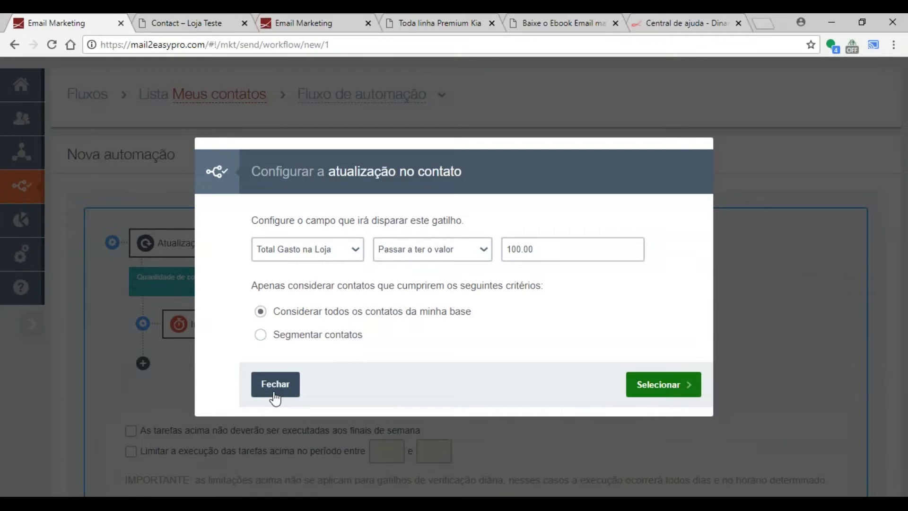
Step: In the contact list settings, open the Data da última compra field for editing, check its type and cancel
mouse_move(262, 280)
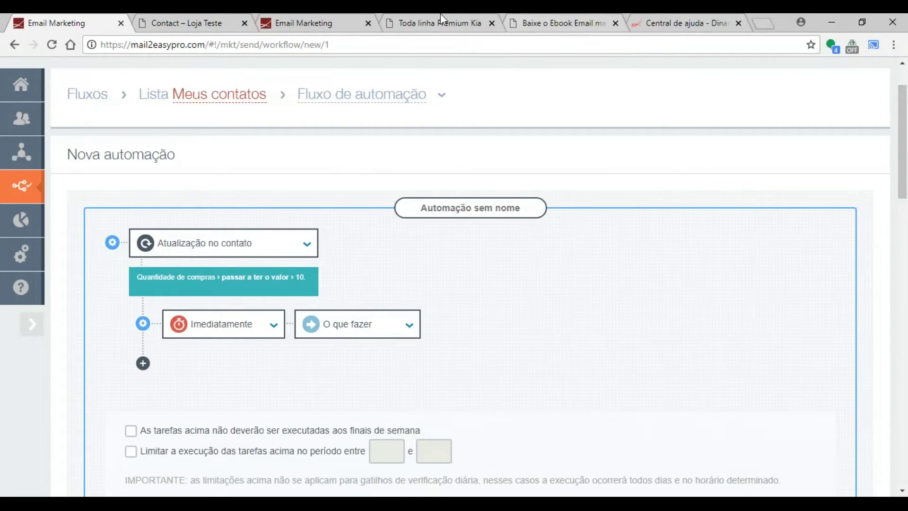
left_click(325, 21)
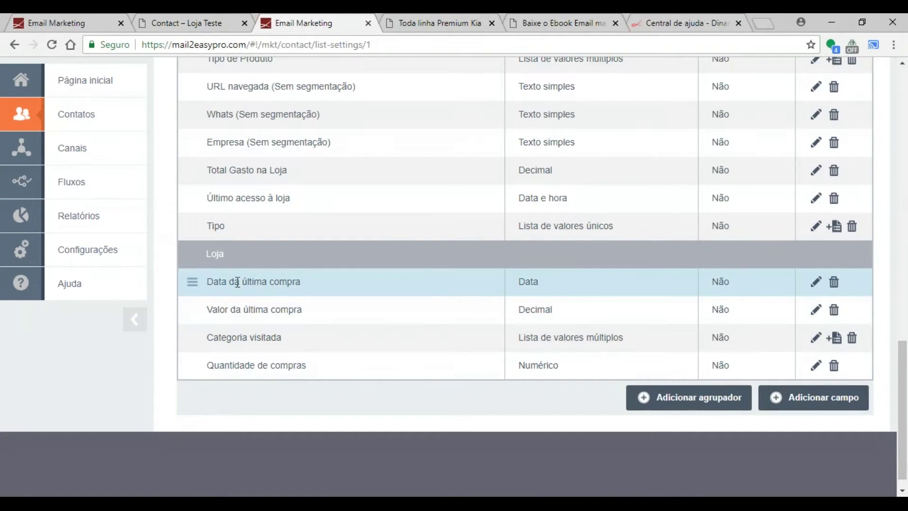
left_click(815, 284)
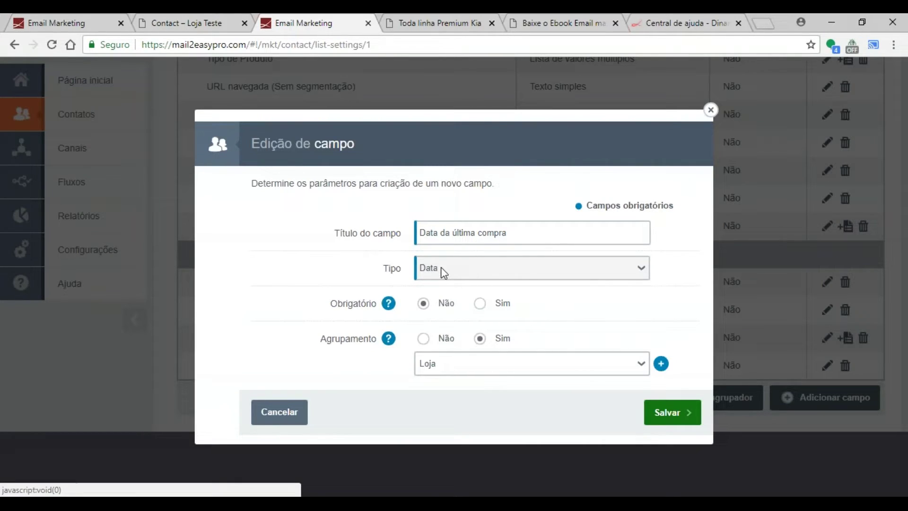
left_click_drag(432, 272, 387, 270)
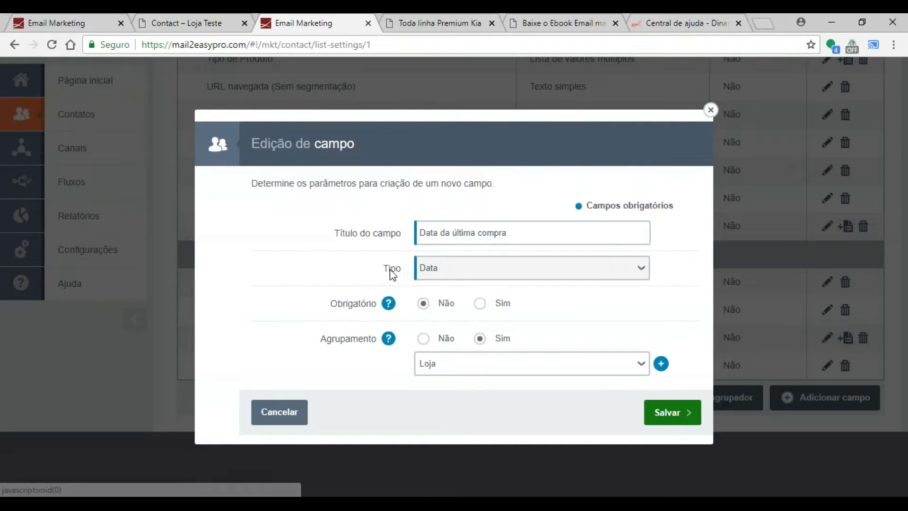
left_click(290, 417)
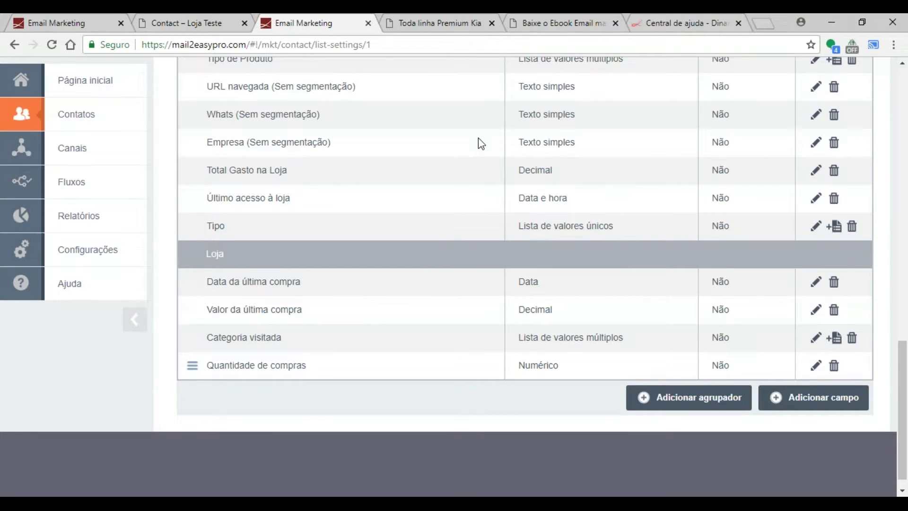
Step: Examine the Data and Data e hora field types in the help center article on contact list fields
left_click(667, 22)
scroll(448, 313, "down", 7)
scroll(448, 313, "down", 13)
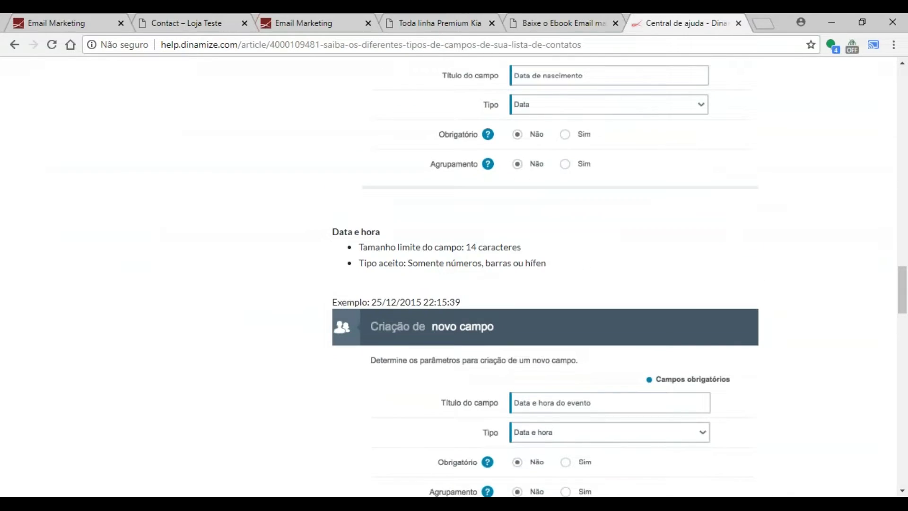
scroll(290, 192, "down", 3)
Step: Back in the automation, change the trigger type to Verificação diária and accept losing the existing configuration
left_click(102, 21)
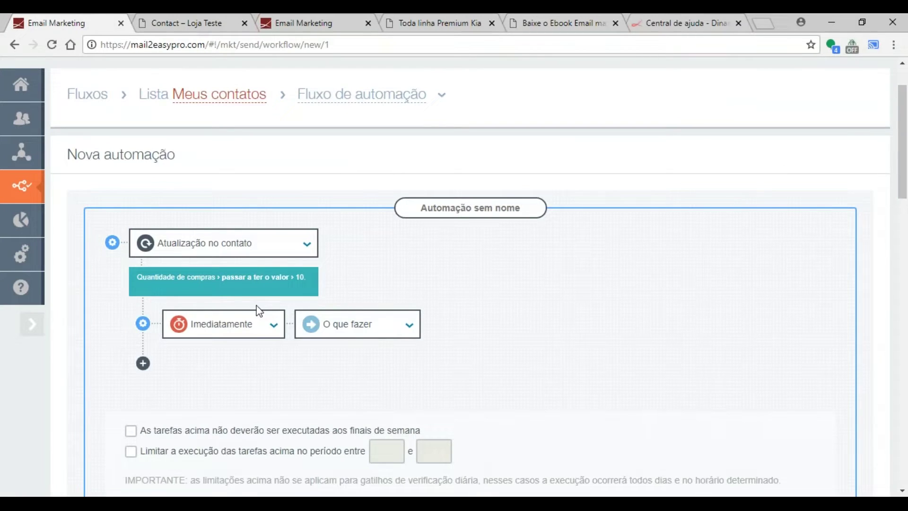
left_click(306, 250)
left_click(213, 321)
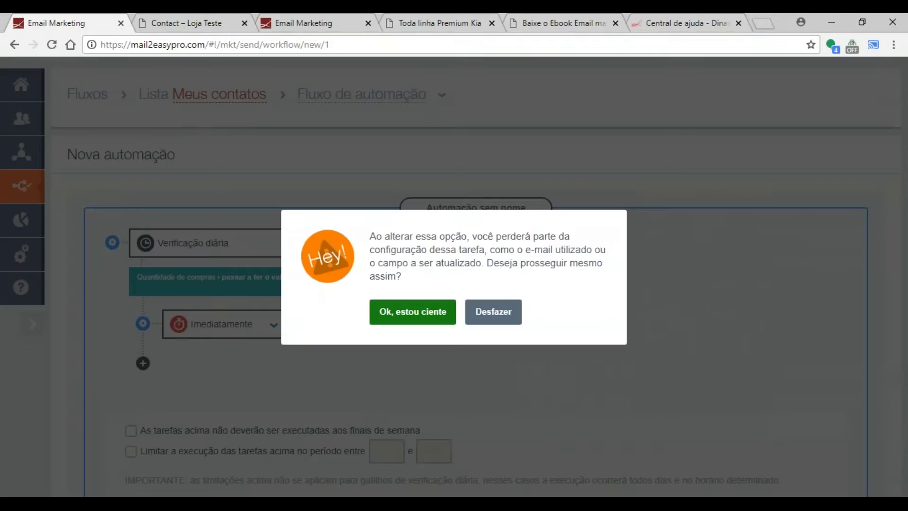
left_click(391, 305)
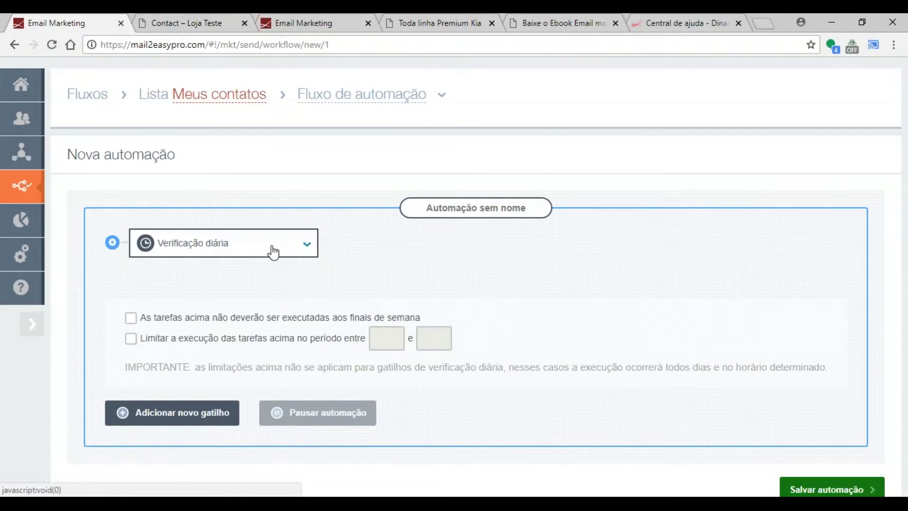
Step: Open the daily check configuration and select Aniversário as the variable date that fires the trigger
left_click(273, 252)
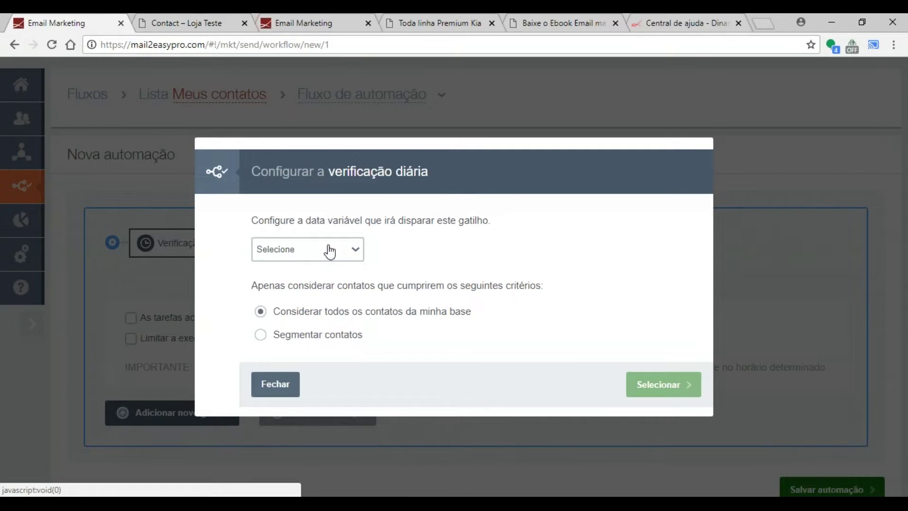
left_click(340, 256)
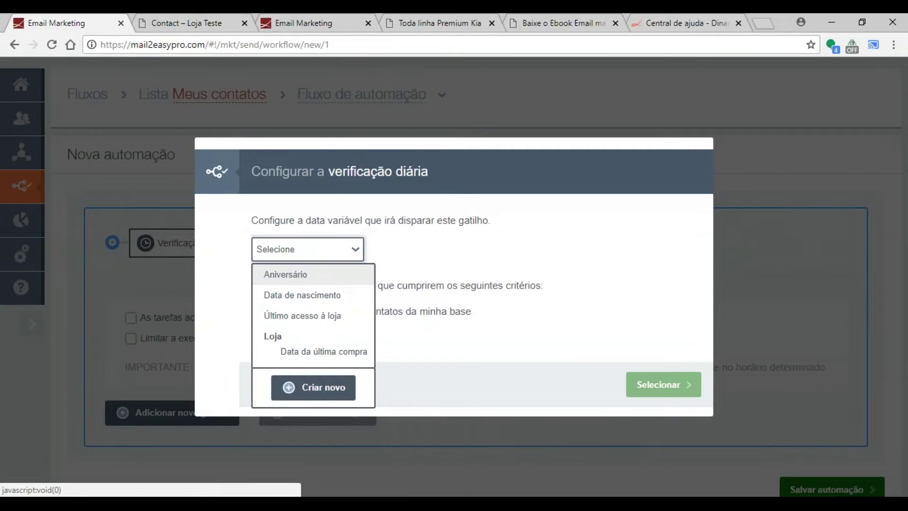
left_click(290, 276)
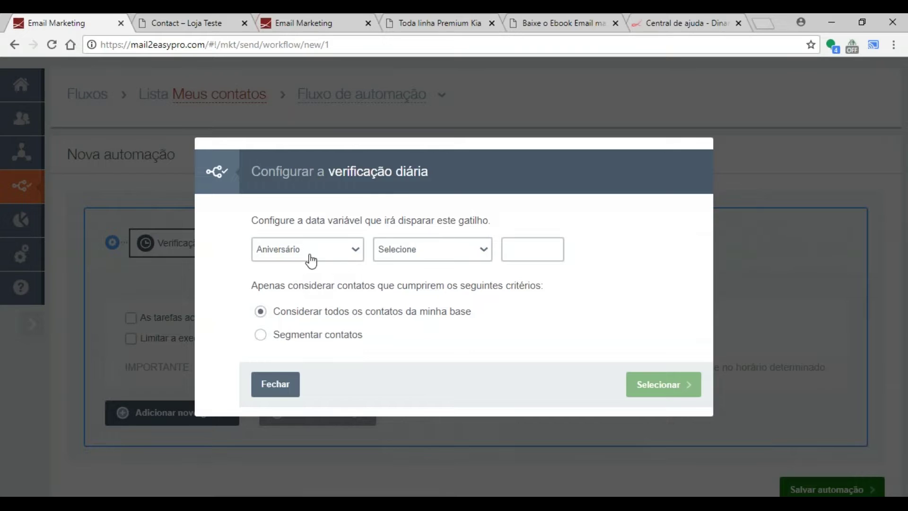
Step: Set the Aniversário condition to Mês with the period Mês anterior
left_click(378, 250)
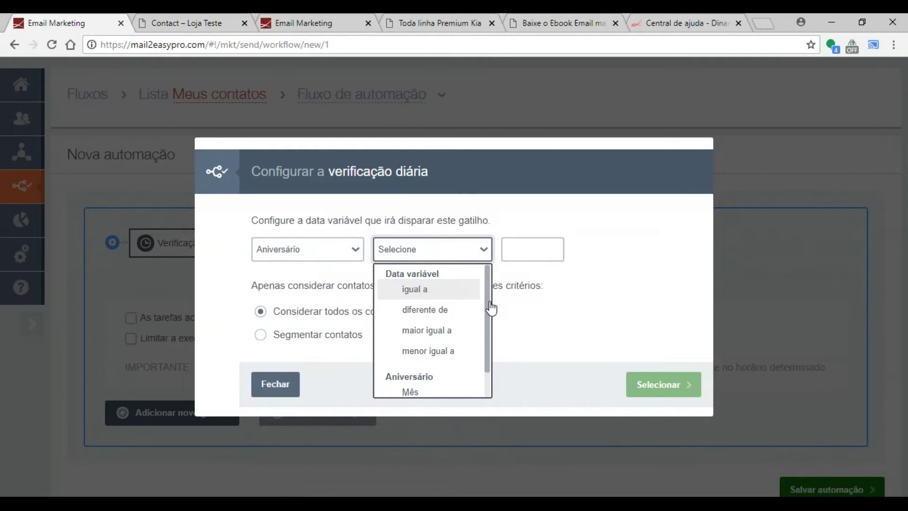
scroll(478, 331, "down", 1)
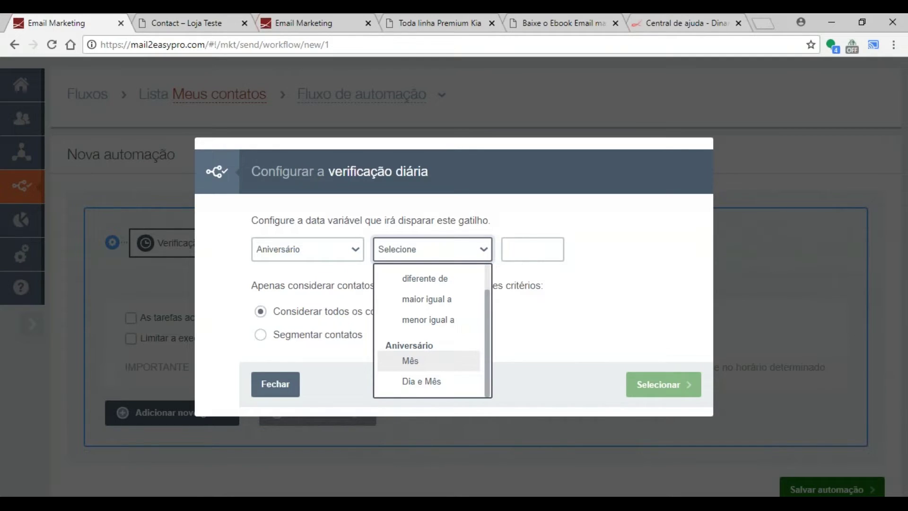
left_click(410, 361)
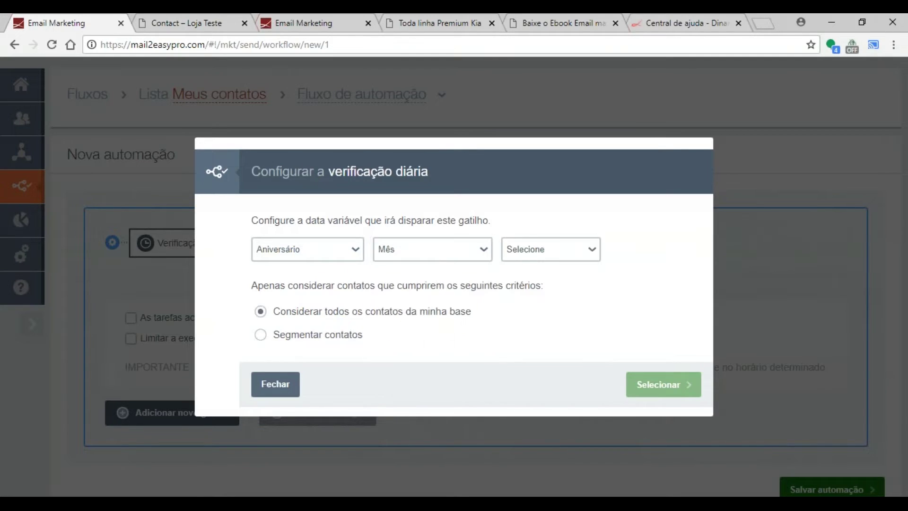
left_click(551, 249)
left_click(572, 298)
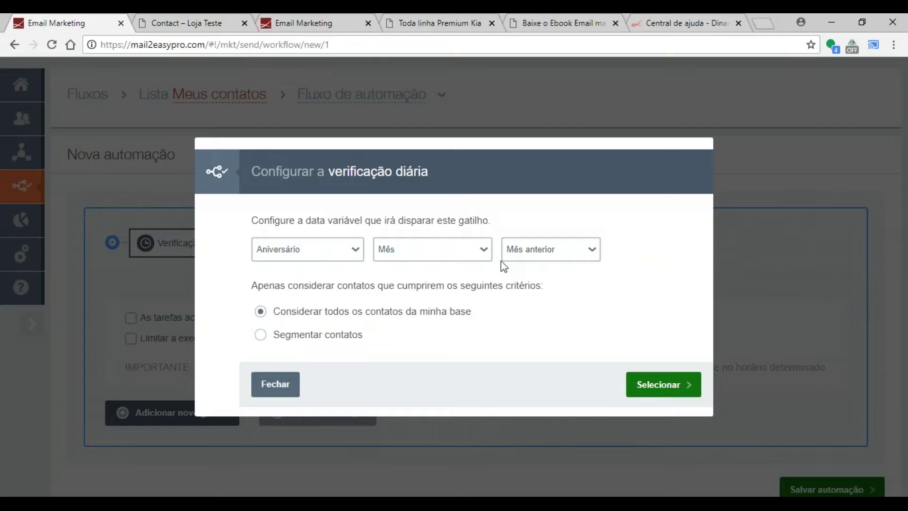
Step: Switch the Aniversário condition to Dia e Mês with the value hoje
left_click(432, 252)
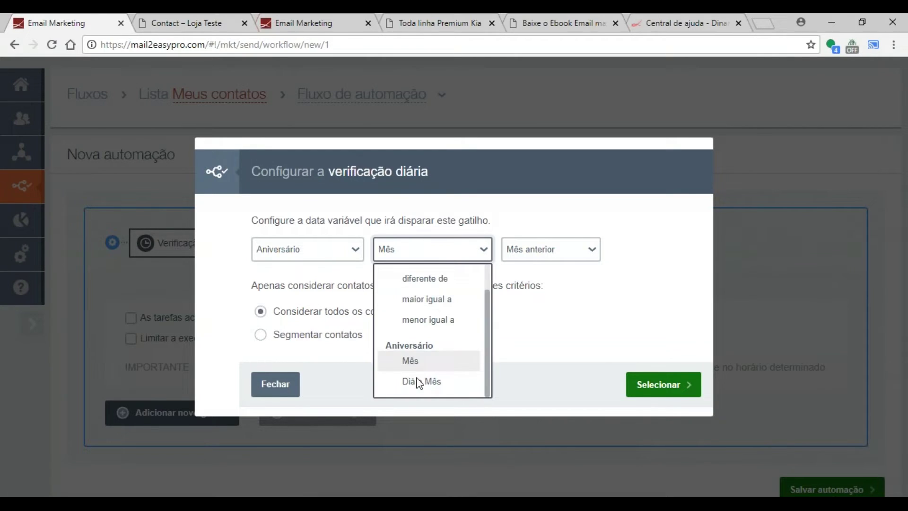
left_click(426, 385)
left_click(416, 255)
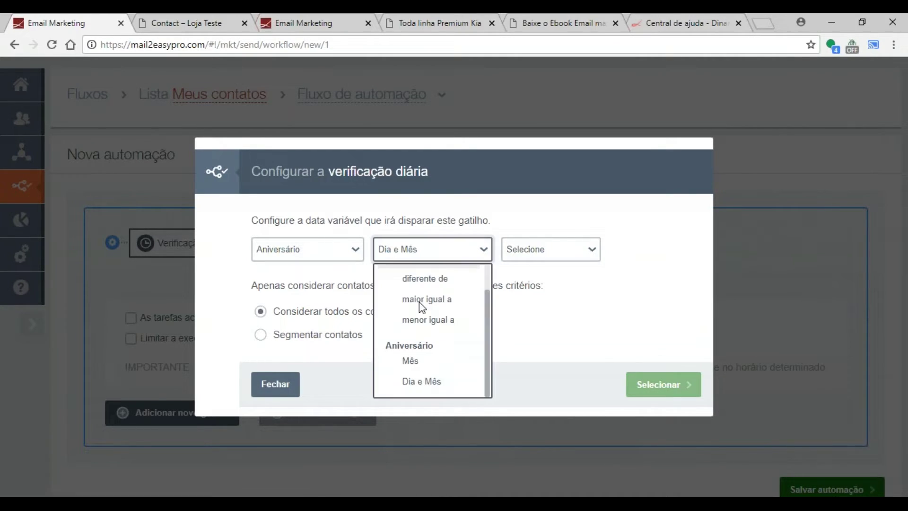
left_click(430, 381)
left_click(554, 255)
left_click(548, 279)
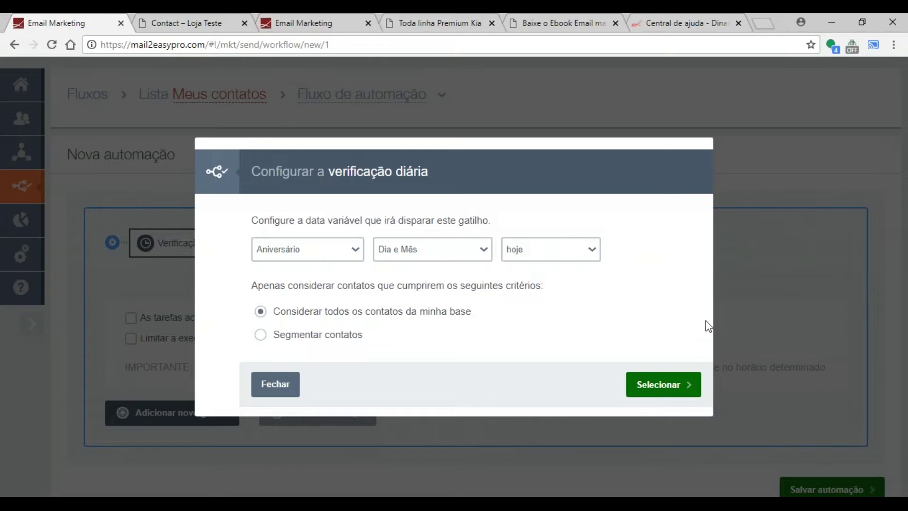
Step: Review the day offsets, set the Dia e Mês condition to 5 dias atrás, and check the available date fields
left_click(579, 255)
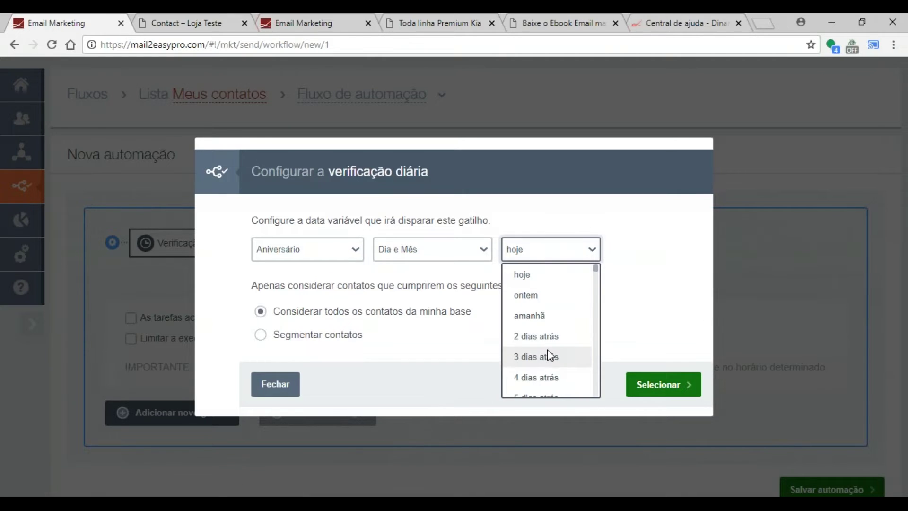
scroll(563, 346, "down", 2)
scroll(565, 357, "up", 2)
scroll(575, 345, "down", 4)
scroll(579, 329, "down", 10)
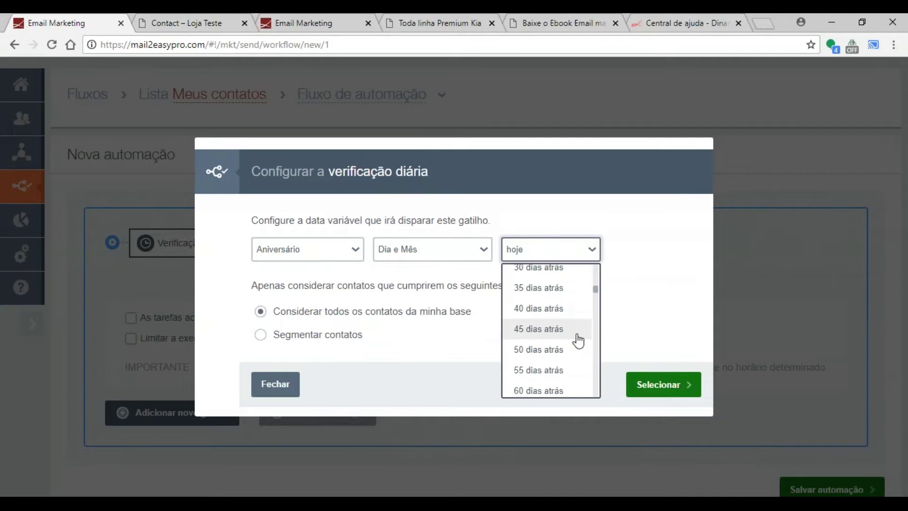
scroll(568, 321, "up", 12)
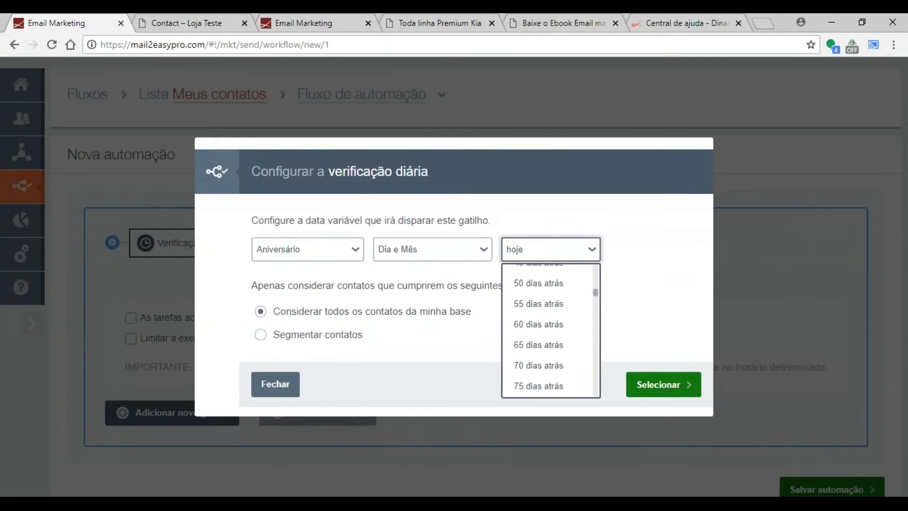
left_click(547, 328)
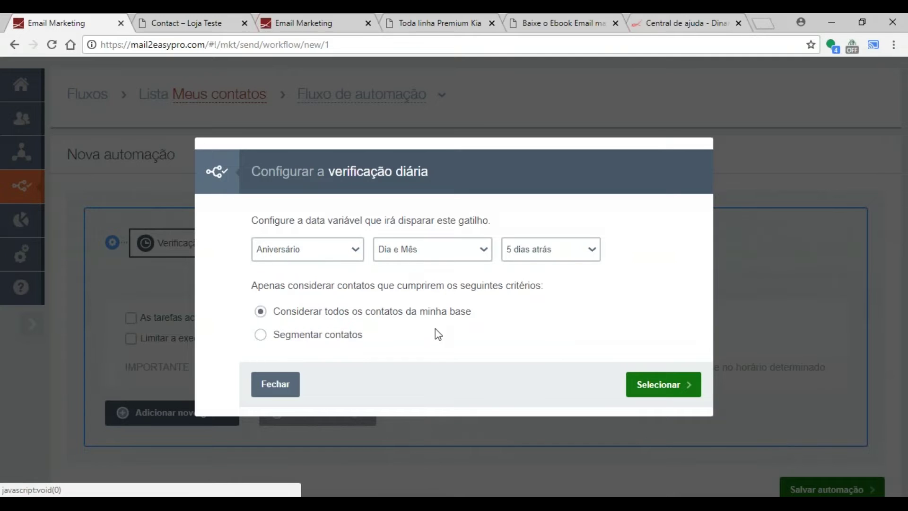
left_click(331, 252)
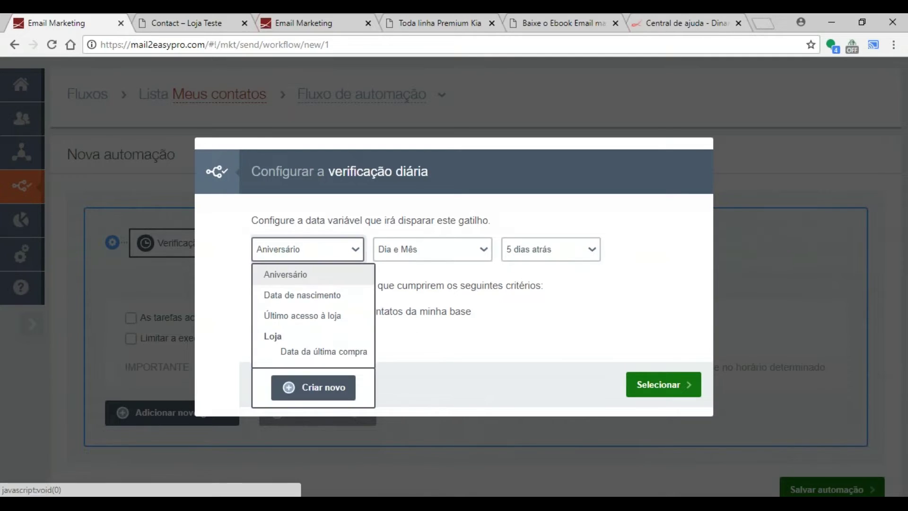
key("Escape")
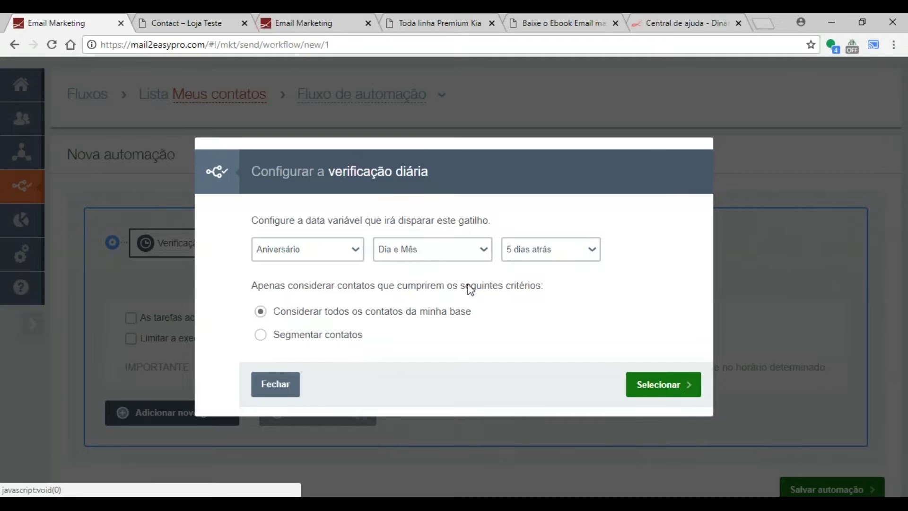
Step: Confirm the Aniversário daily check and set its execution time to Às 08:00
left_click(667, 384)
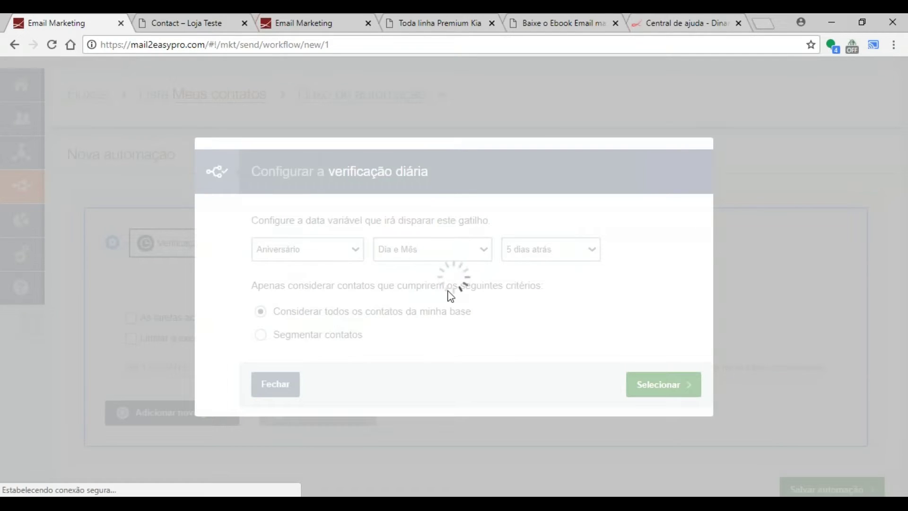
left_click(672, 385)
left_click(207, 332)
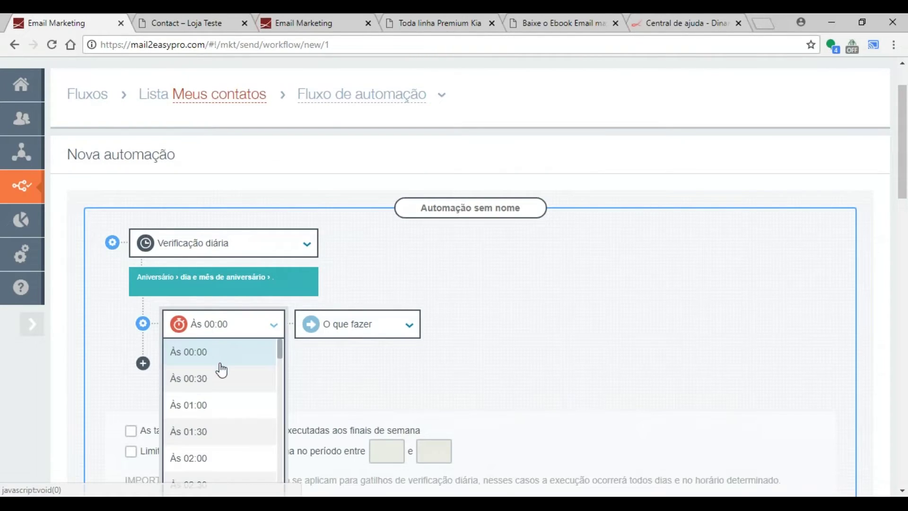
scroll(219, 387, "down", 5)
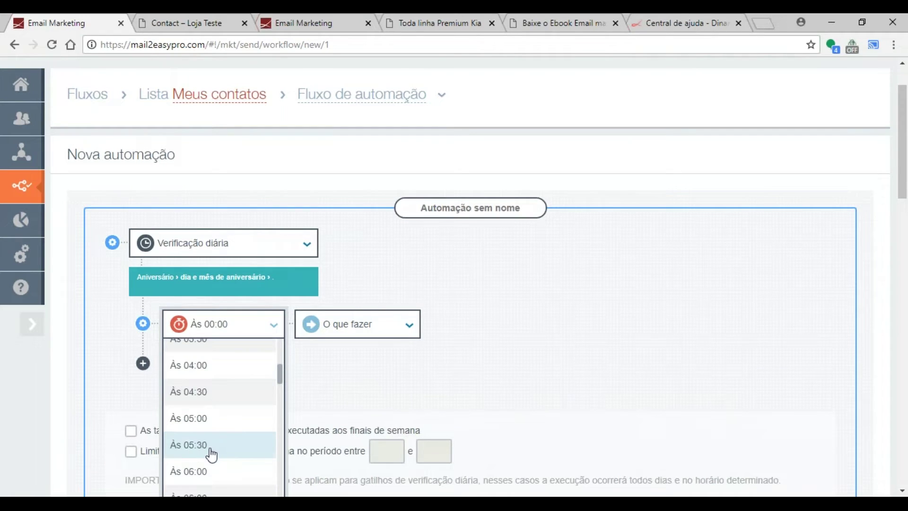
scroll(213, 452, "down", 3)
left_click(214, 450)
Step: Add an Enviar e-mail action, search for "anivers", preview Campanha de Aniversário and assign it as the e-mail sent
mouse_move(194, 291)
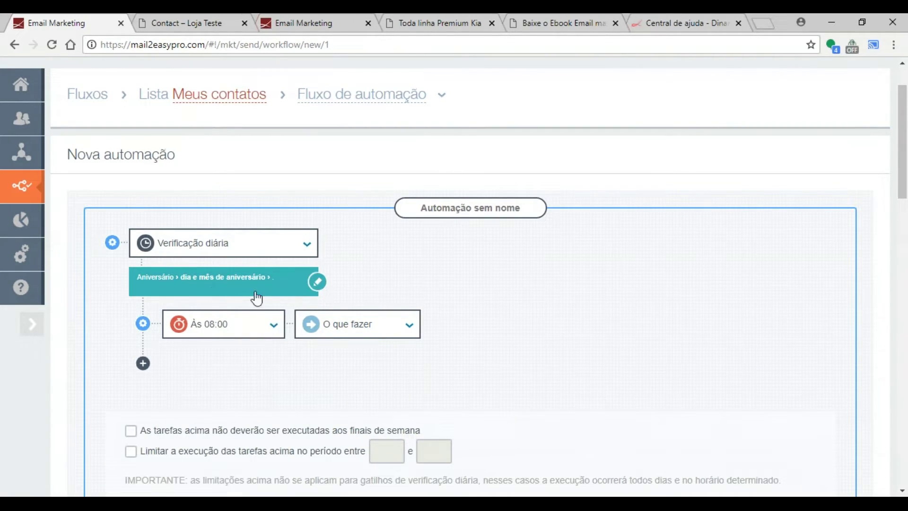
left_click(333, 335)
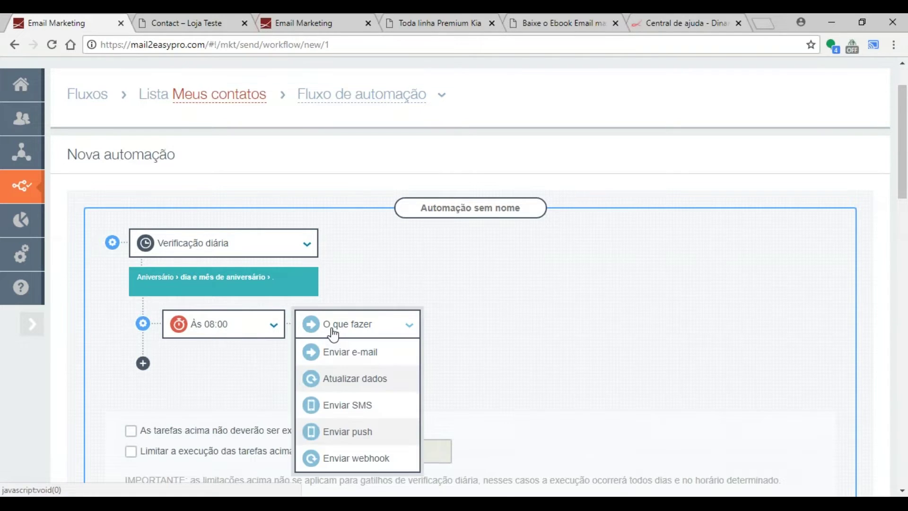
left_click(356, 351)
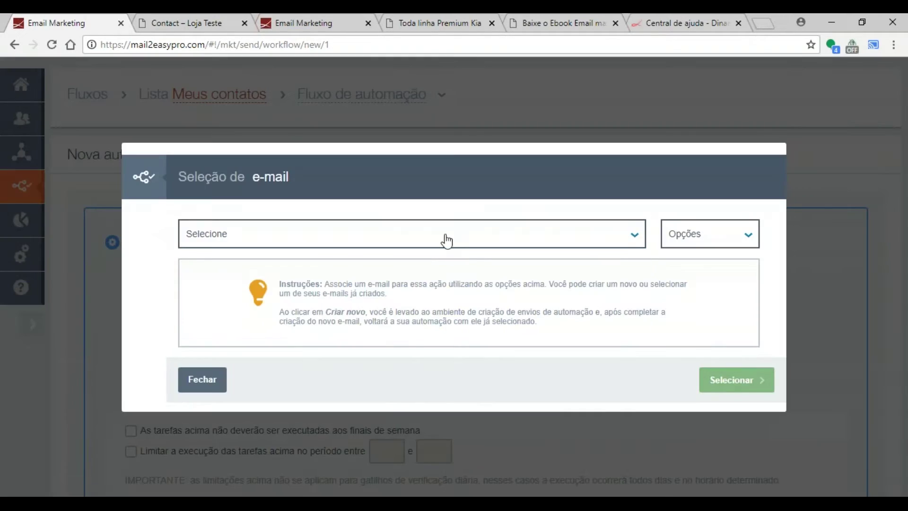
left_click(444, 239)
type("aniver")
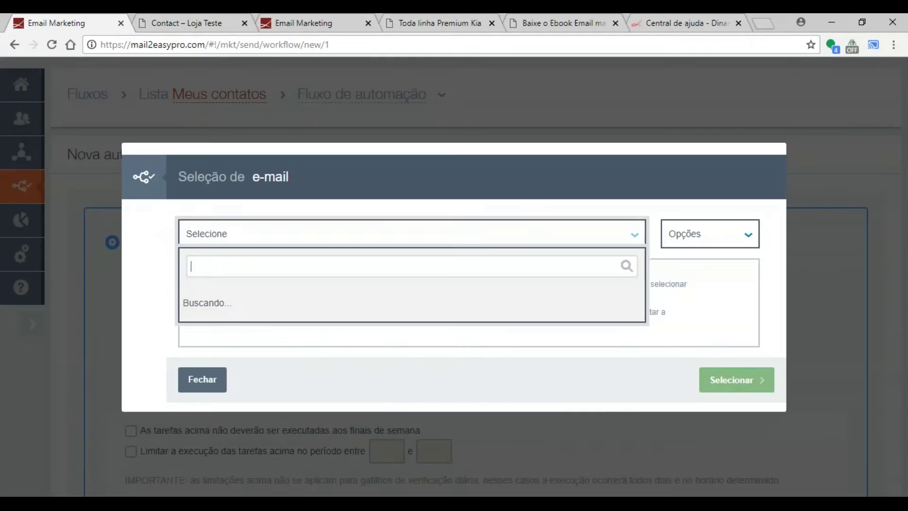
type("s")
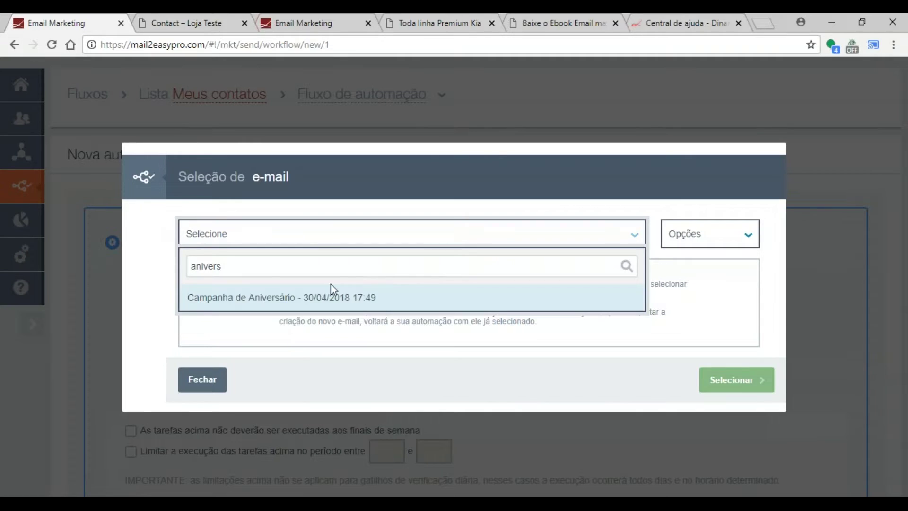
left_click(424, 303)
scroll(551, 307, "down", 4)
scroll(456, 294, "up", 3)
scroll(445, 284, "up", 3)
scroll(428, 284, "down", 5)
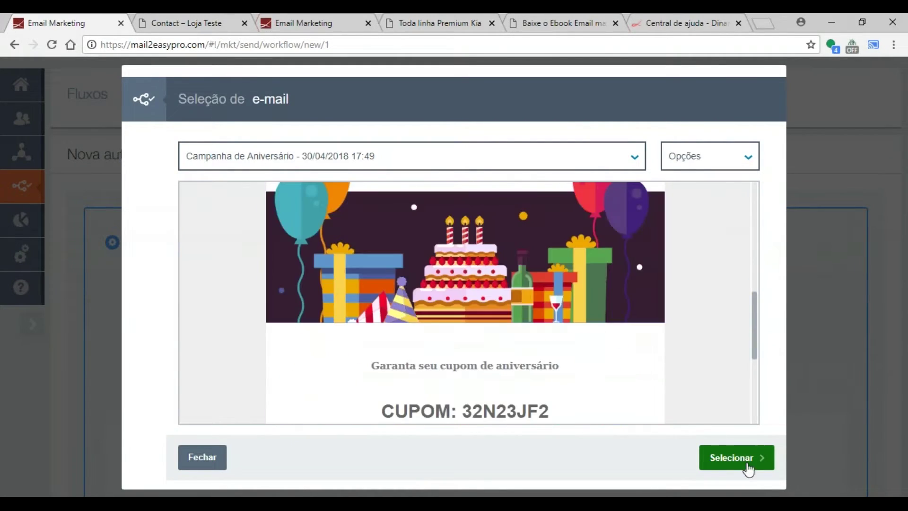
scroll(416, 326, "down", 1)
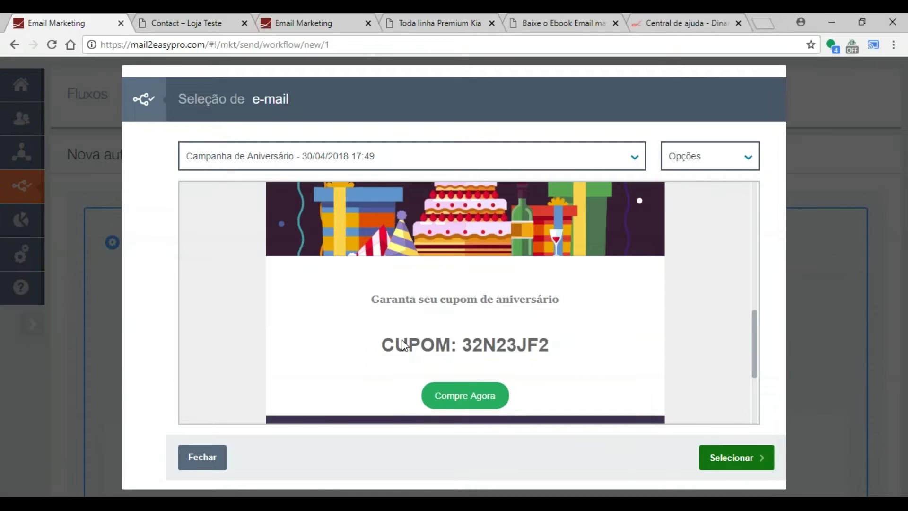
left_click(740, 459)
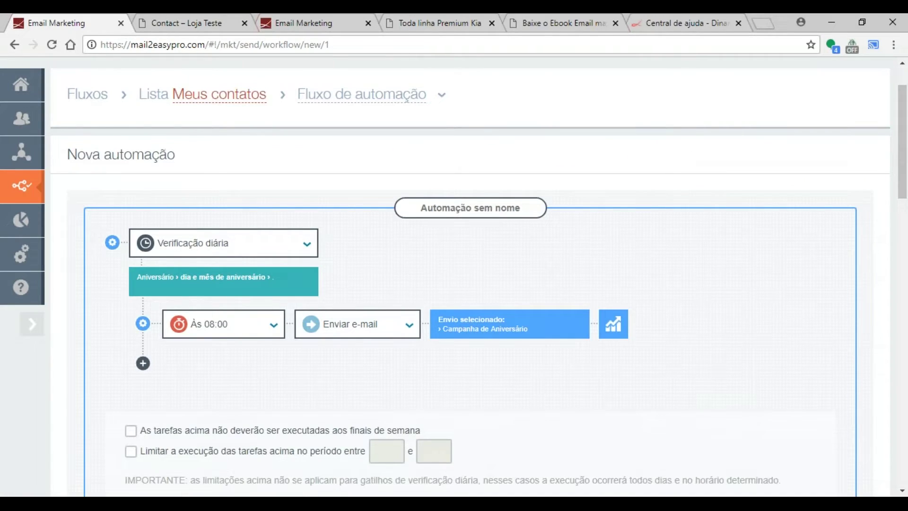
Step: Name the automation Aniversário, save it and dismiss the confirmation
left_click(471, 207)
type("Aniversã")
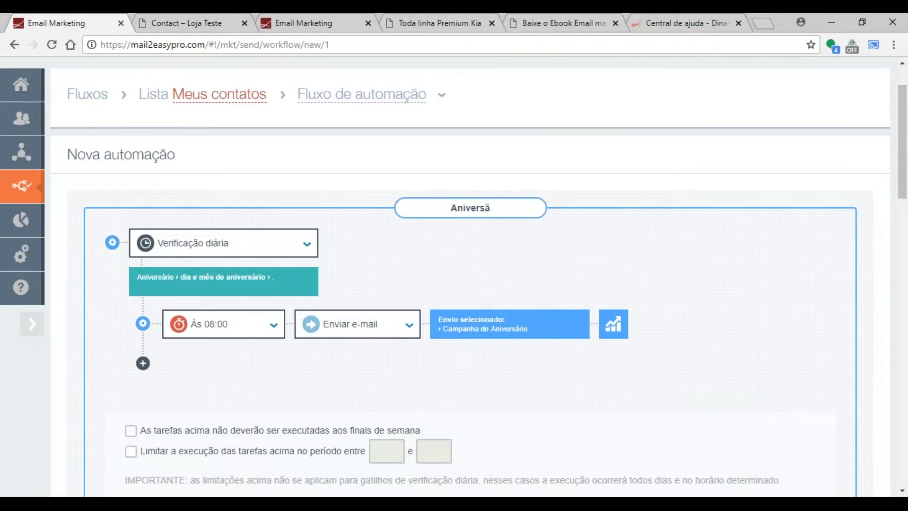
key("BackSpace")
type("ário")
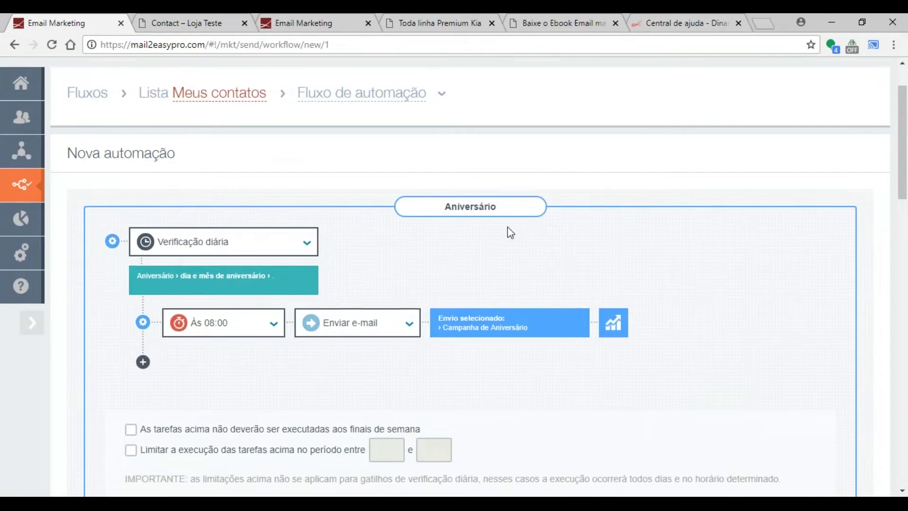
scroll(506, 229, "down", 3)
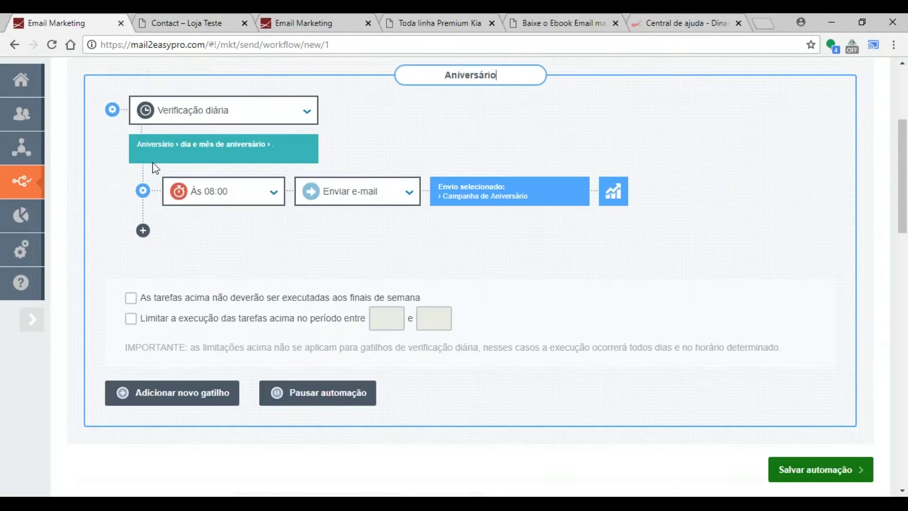
left_click(833, 470)
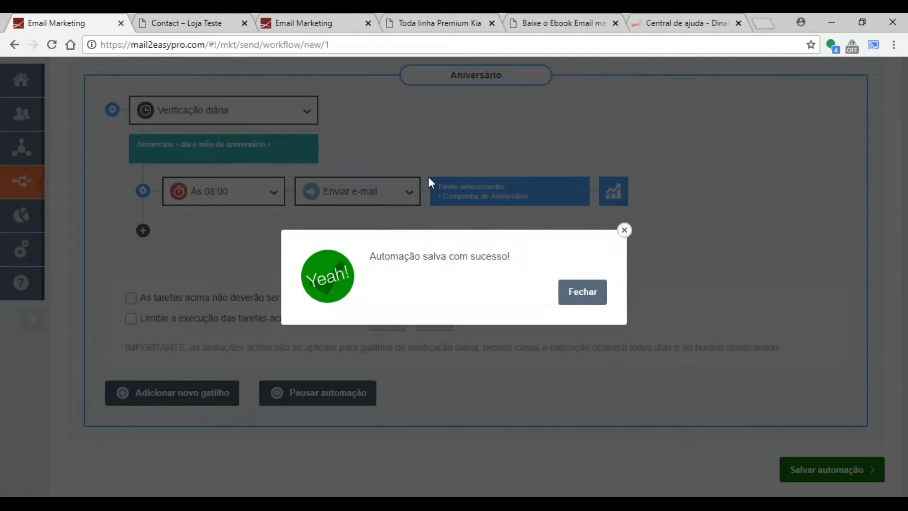
left_click(581, 291)
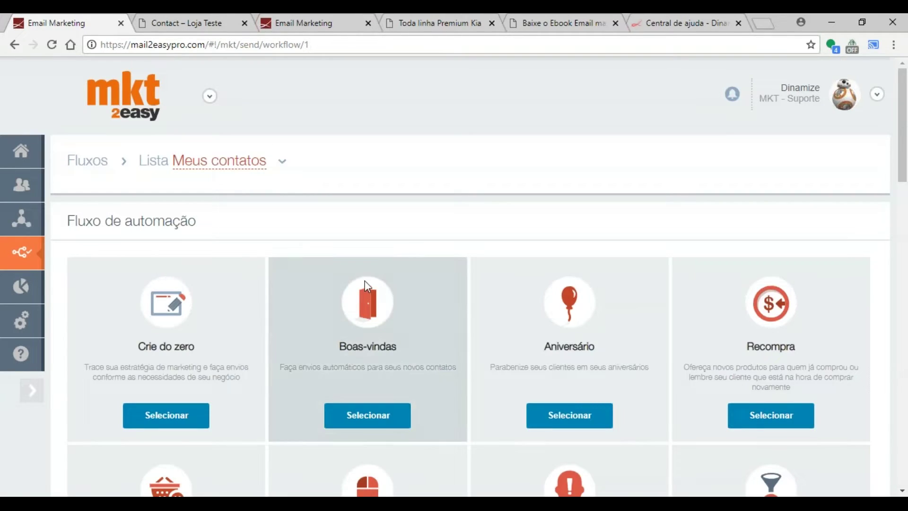
Step: Start another new automation with Crie do zero and bring up its trigger choices
scroll(369, 331, "down", 6)
left_click(144, 161)
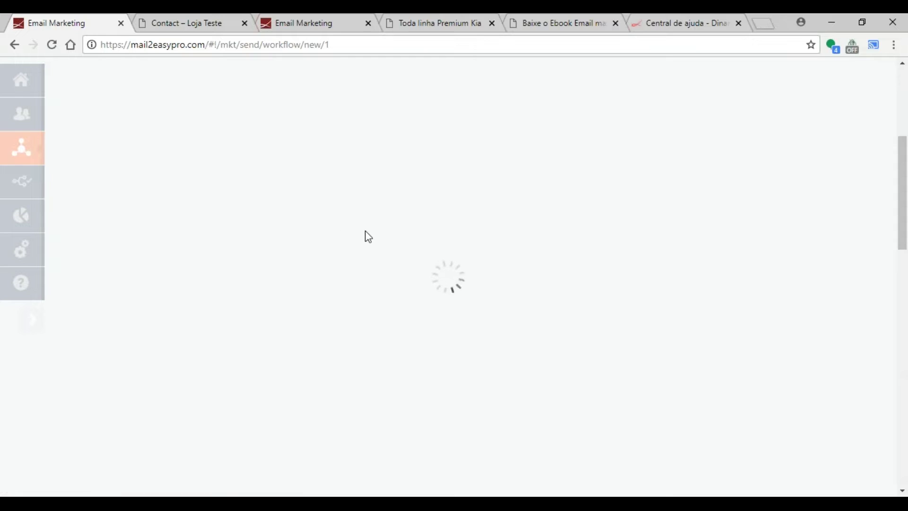
left_click(274, 309)
scroll(225, 376, "down", 2)
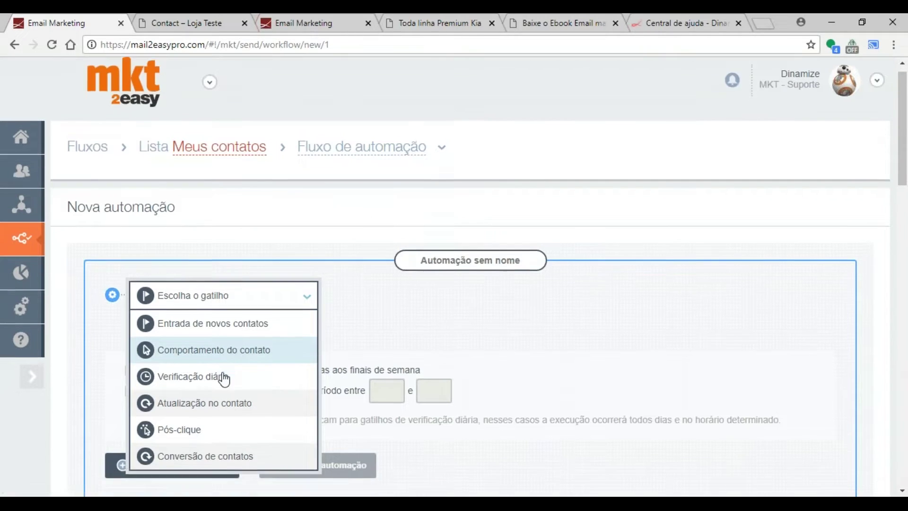
Step: Choose the Atualização no contato trigger and set Dono do Lead to Passar a ter o valor with a lead owner's name
left_click(208, 351)
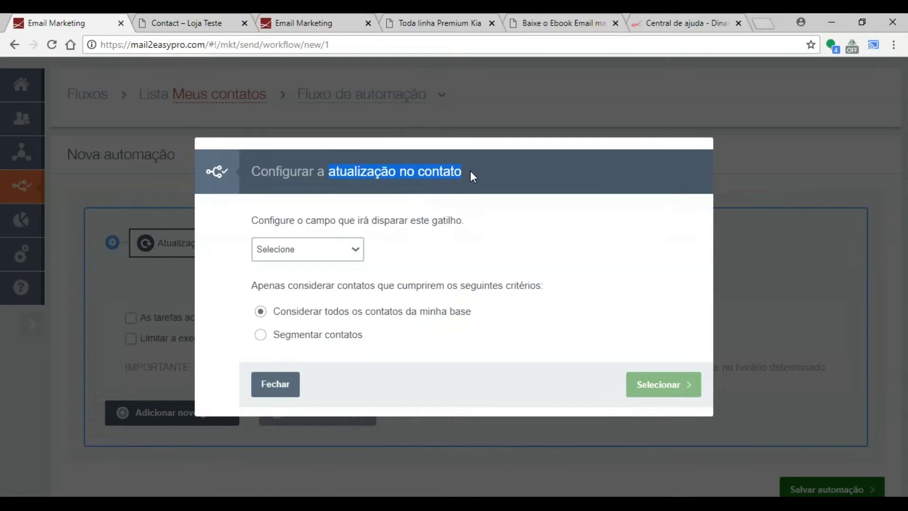
left_click(288, 253)
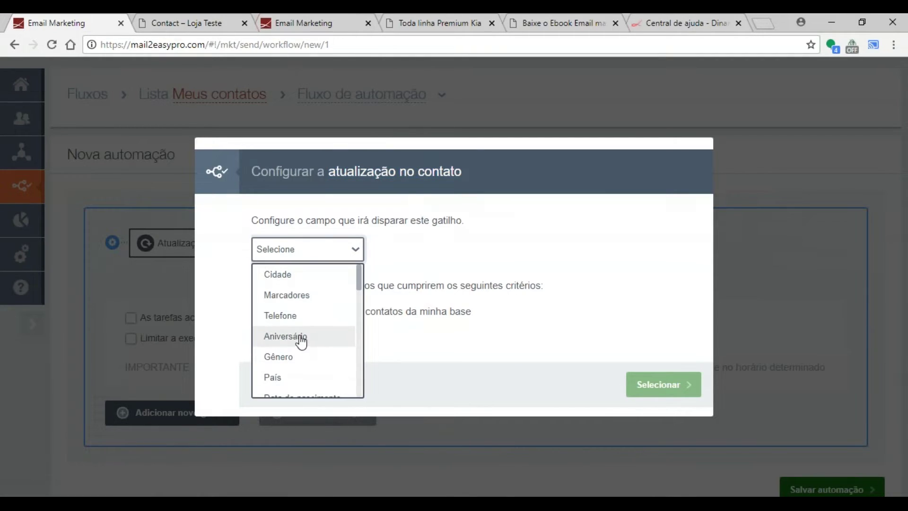
left_click_drag(361, 283, 335, 310)
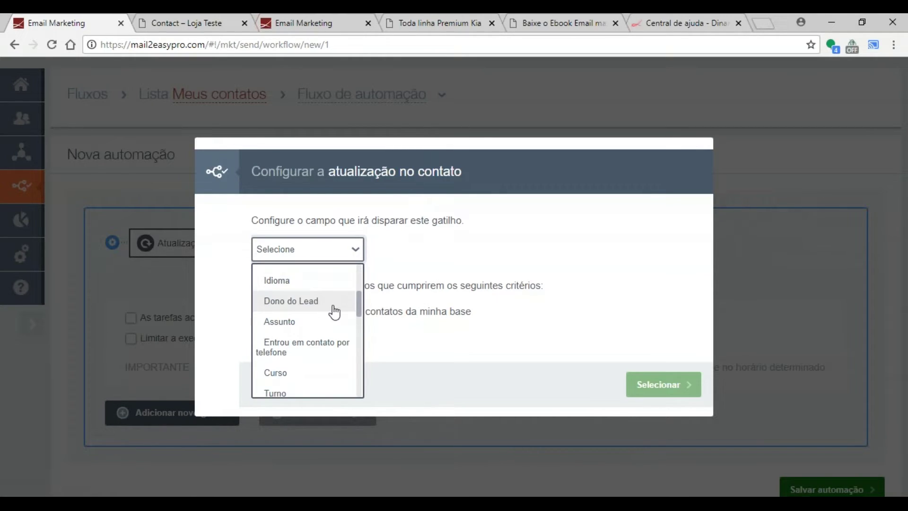
left_click(302, 307)
left_click(404, 253)
left_click(542, 254)
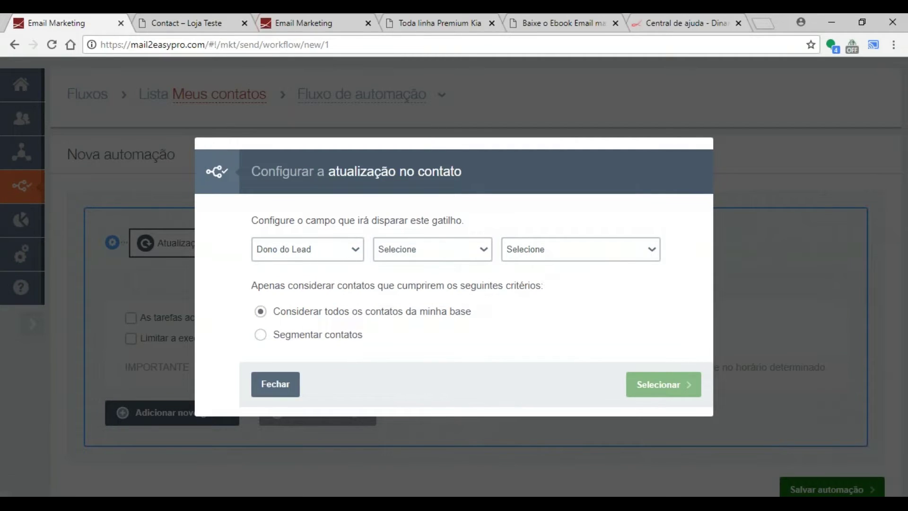
left_click(542, 256)
left_click(563, 311)
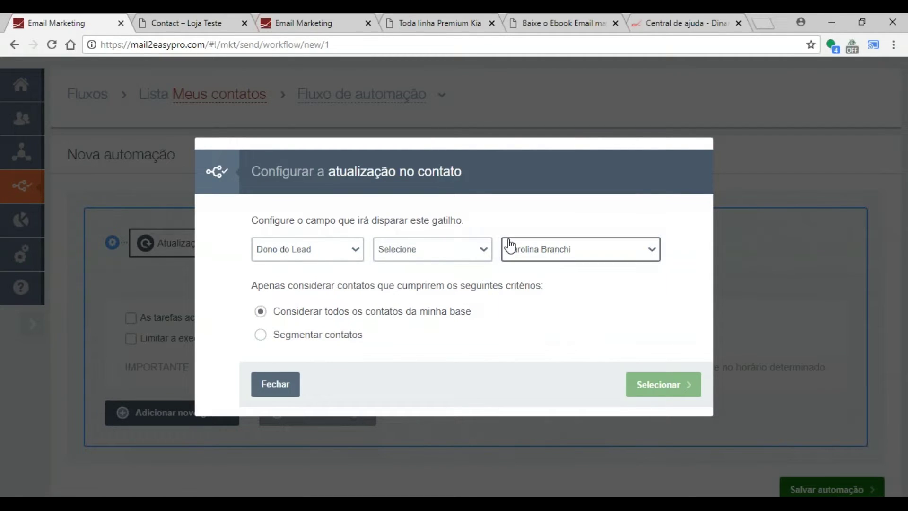
left_click(526, 307)
left_click(415, 262)
left_click(440, 273)
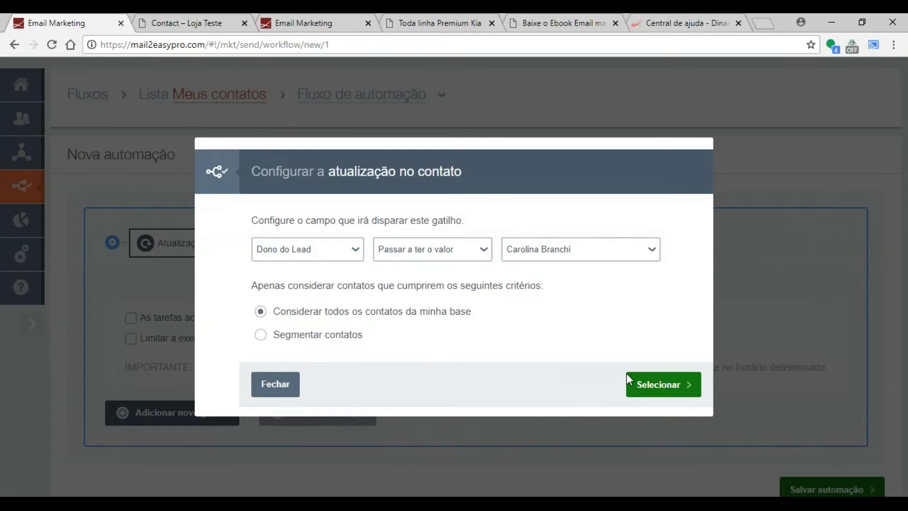
Step: Browse the other fields that can fire the contact update trigger and close the configuration without applying it
left_click(356, 254)
left_click_drag(360, 311, 359, 353)
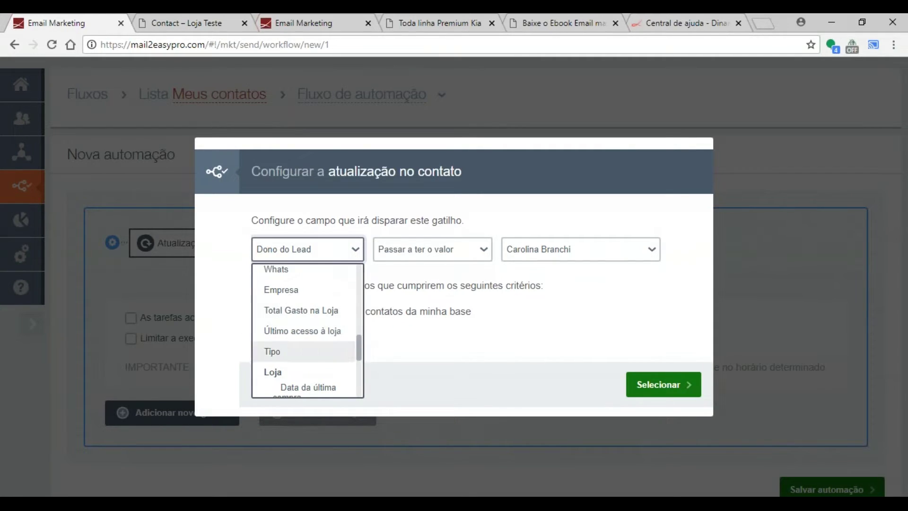
left_click(414, 323)
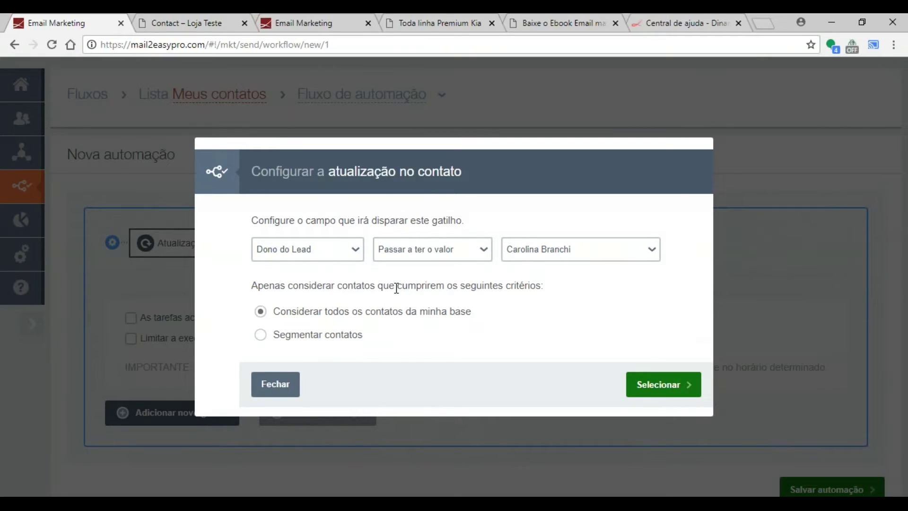
left_click(265, 382)
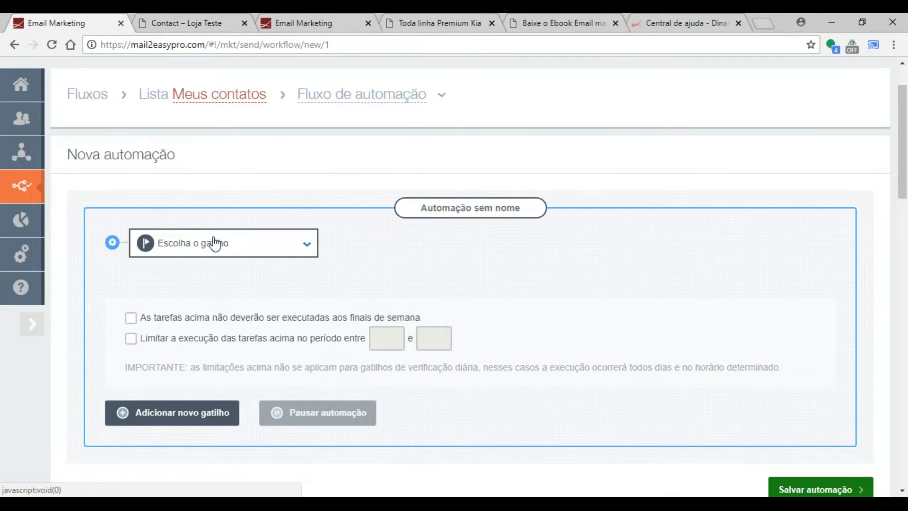
Step: Apply an Atualização no contato trigger that fires when Estágio is set to Passar a ter o valor Oportunidades
left_click(215, 243)
left_click(234, 351)
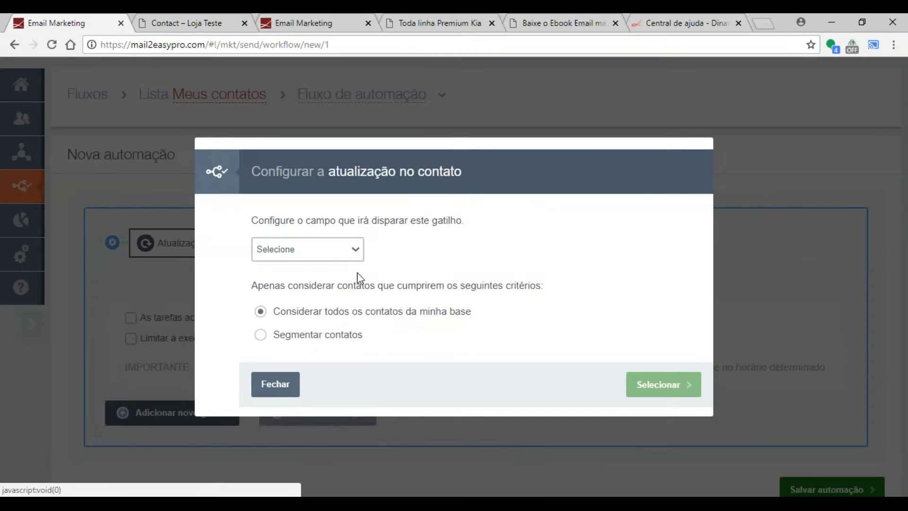
left_click(350, 250)
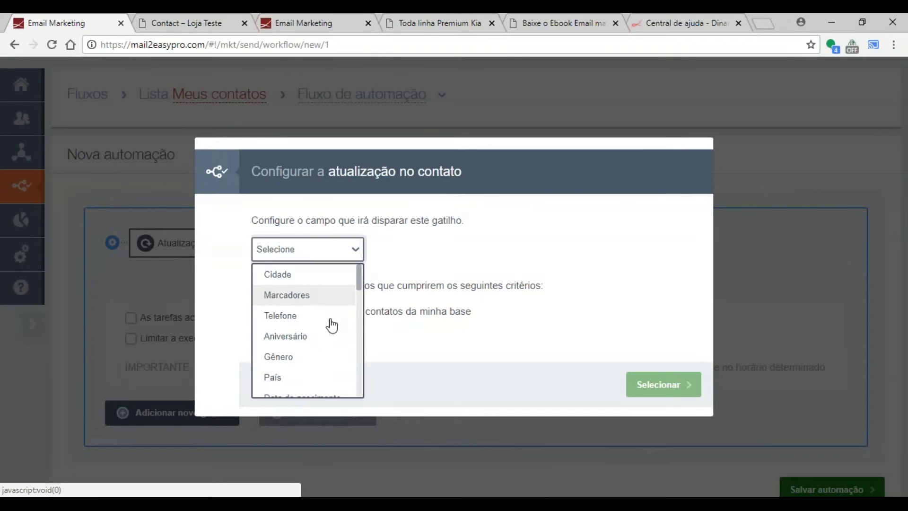
scroll(332, 326, "down", 10)
left_click(346, 341)
left_click(429, 256)
left_click(430, 273)
left_click(531, 255)
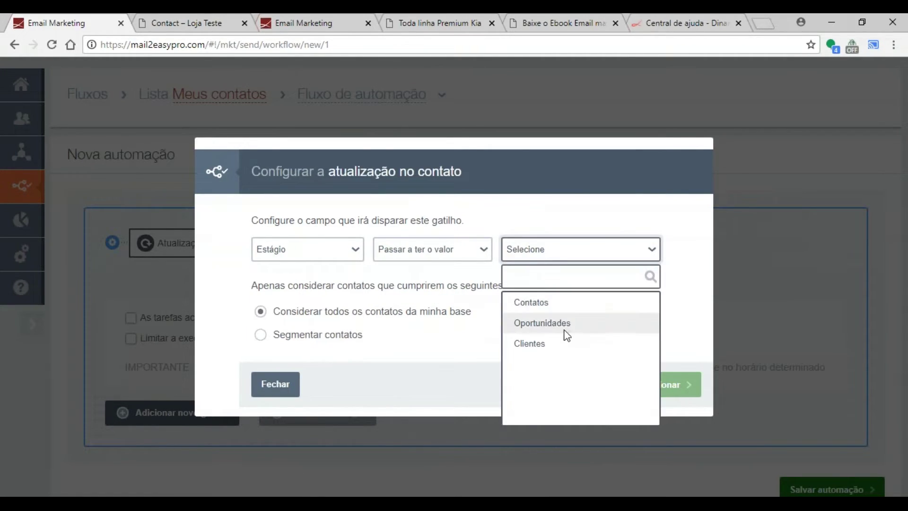
left_click(566, 326)
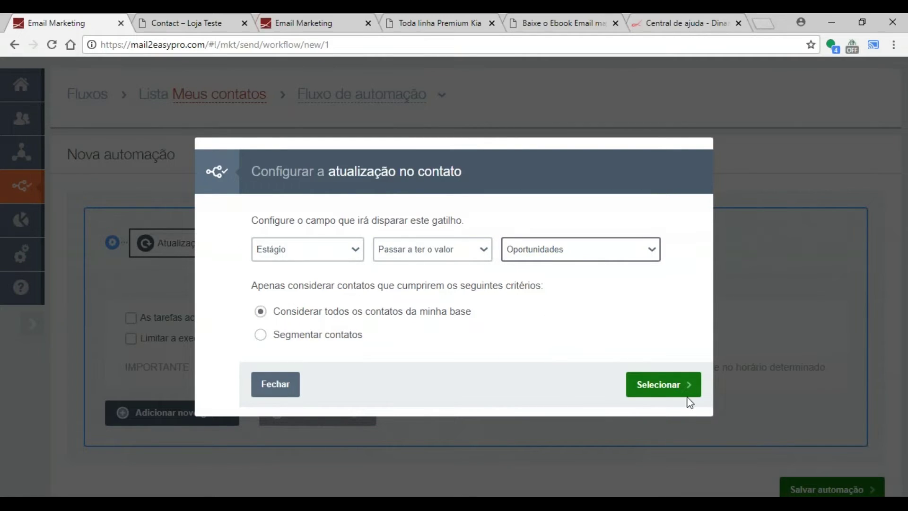
left_click(679, 391)
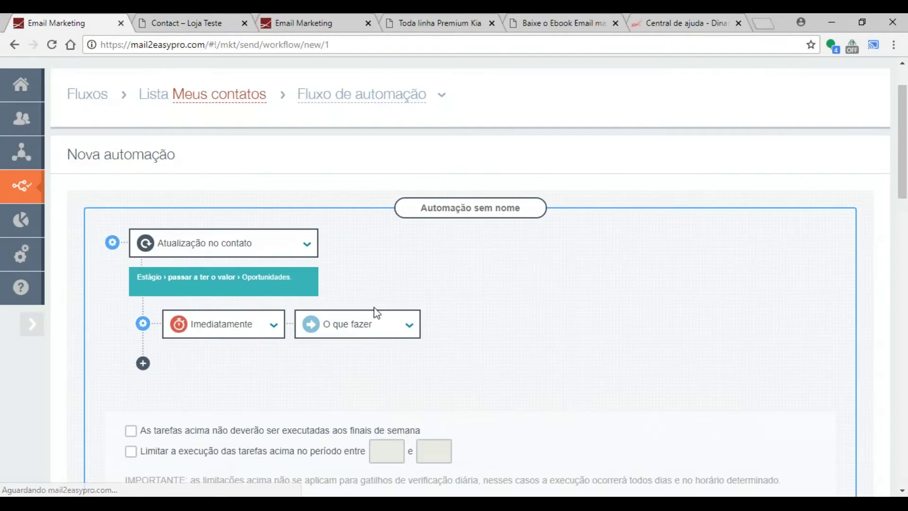
Step: Check the available actions for the automation and reopen the Estágio trigger's configuration
left_click(377, 325)
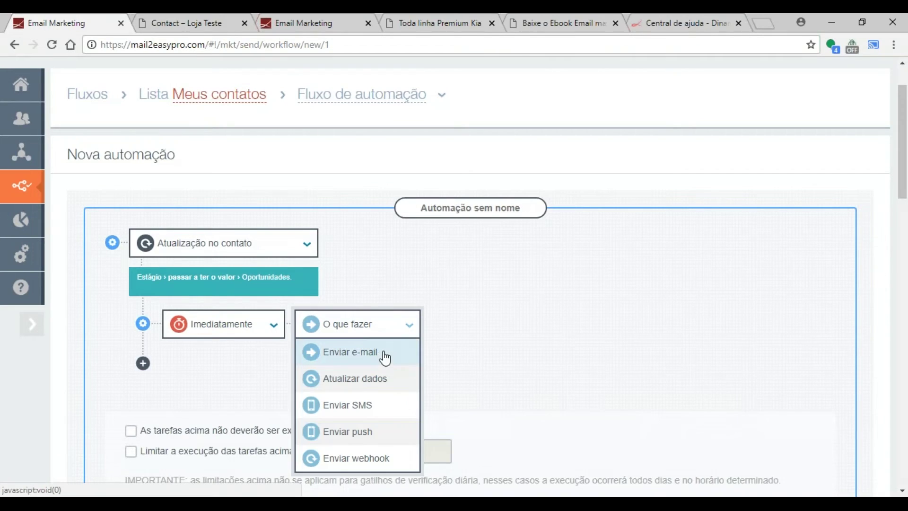
left_click(596, 329)
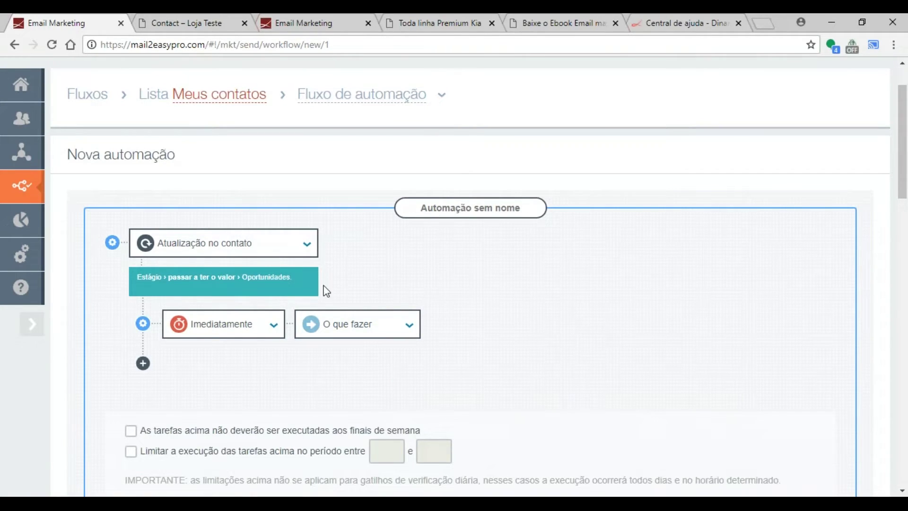
left_click(304, 289)
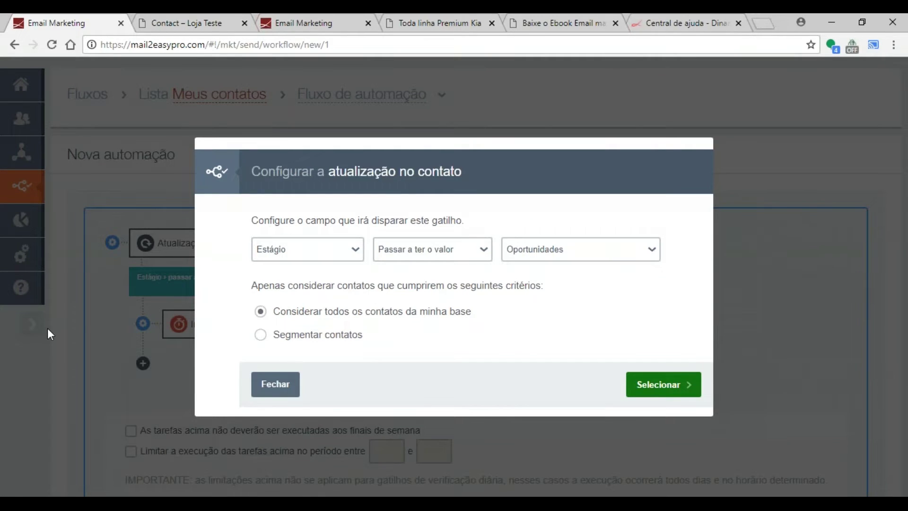
Step: Browse the contact update trigger's Campos do sistema and view the request form on the Toda linha Premium Kia landing page
left_click(343, 255)
scroll(305, 331, "down", 5)
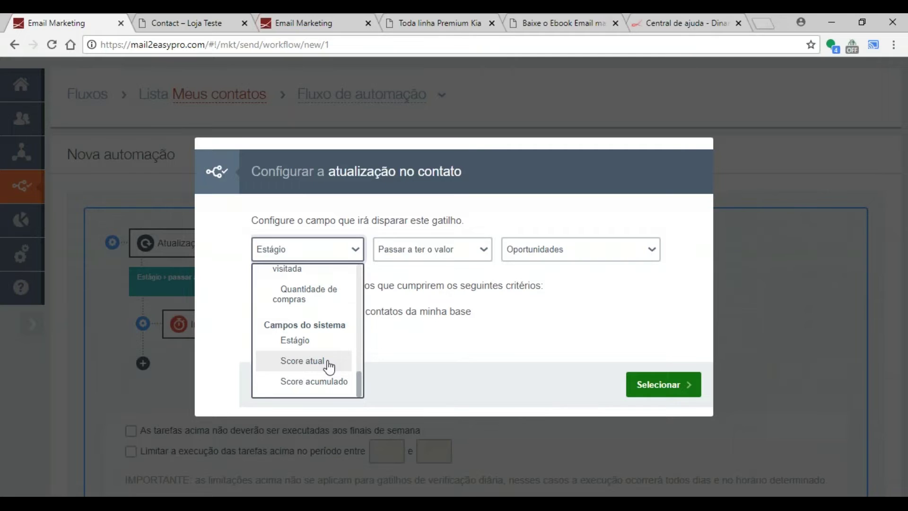
left_click(416, 19)
scroll(416, 227, "up", 3)
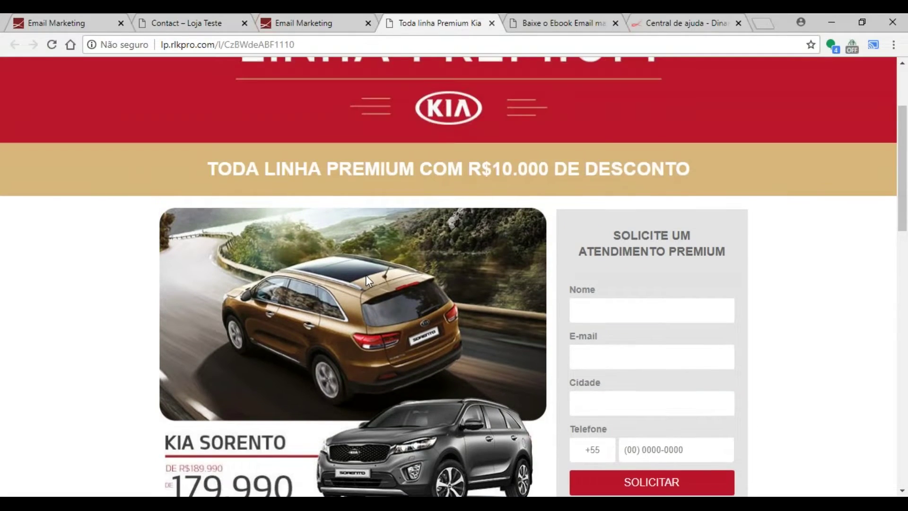
scroll(365, 274, "down", 1)
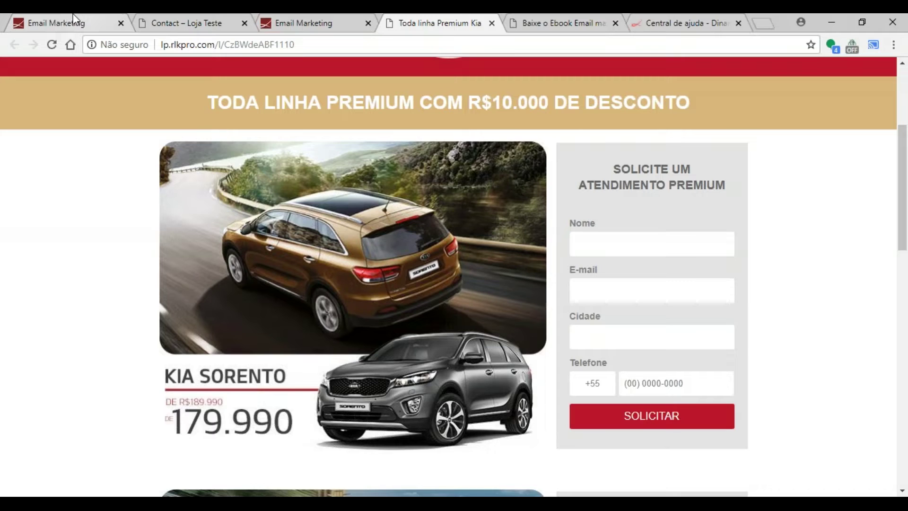
left_click(85, 21)
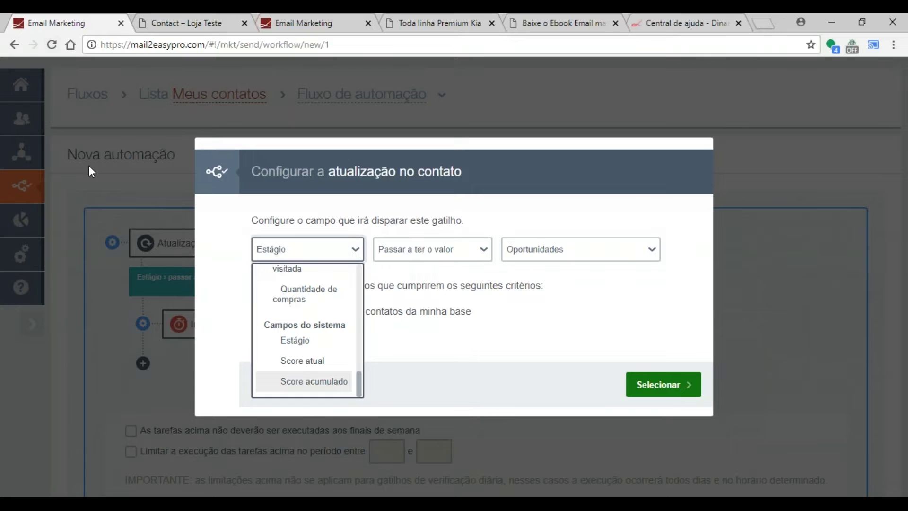
Step: Try setting the trigger to Score atual with Atingir o valor 1000 and close the configuration without applying it
left_click(296, 361)
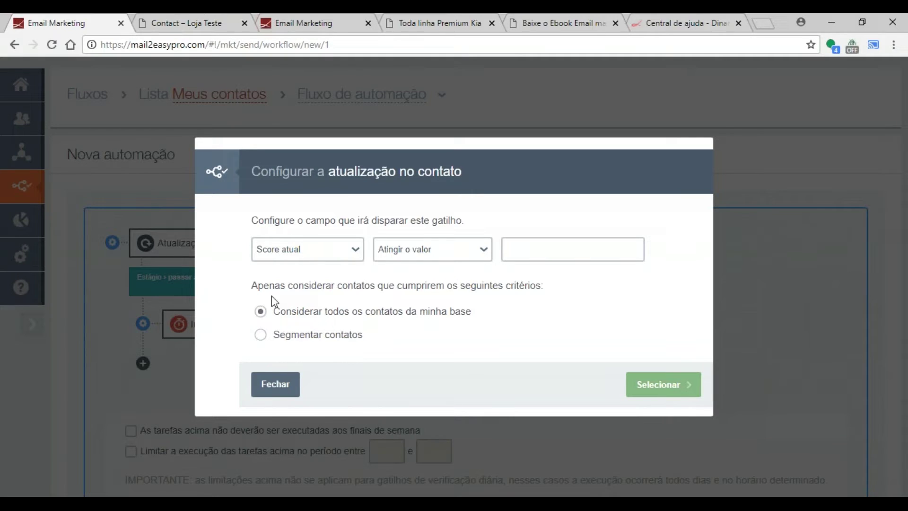
left_click(291, 254)
left_click(434, 256)
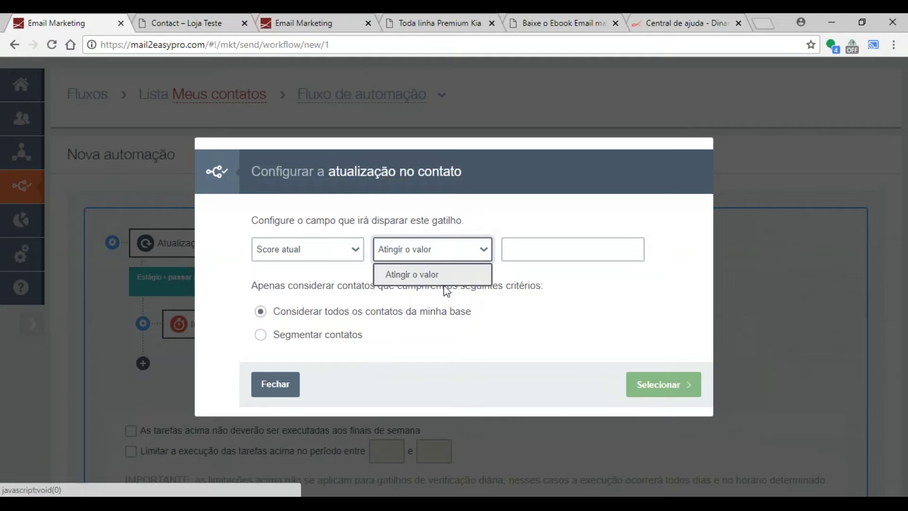
left_click(444, 273)
left_click(531, 241)
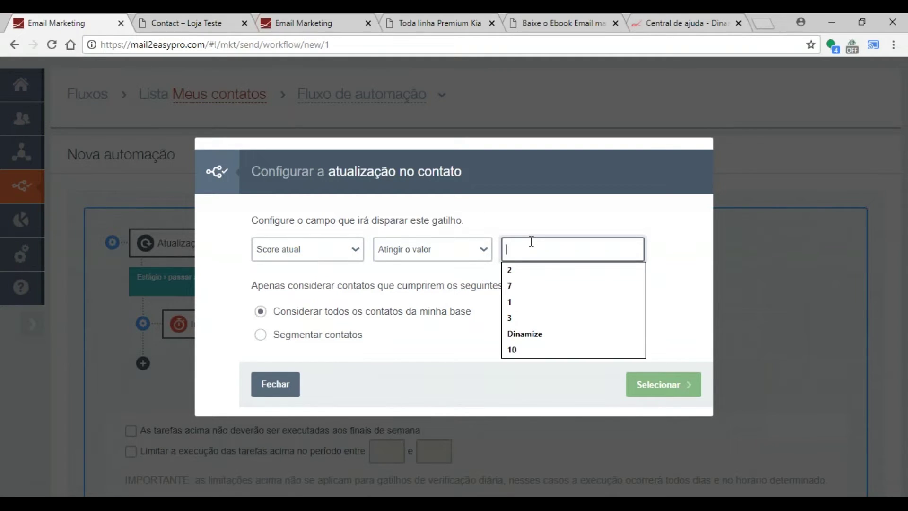
type("1000")
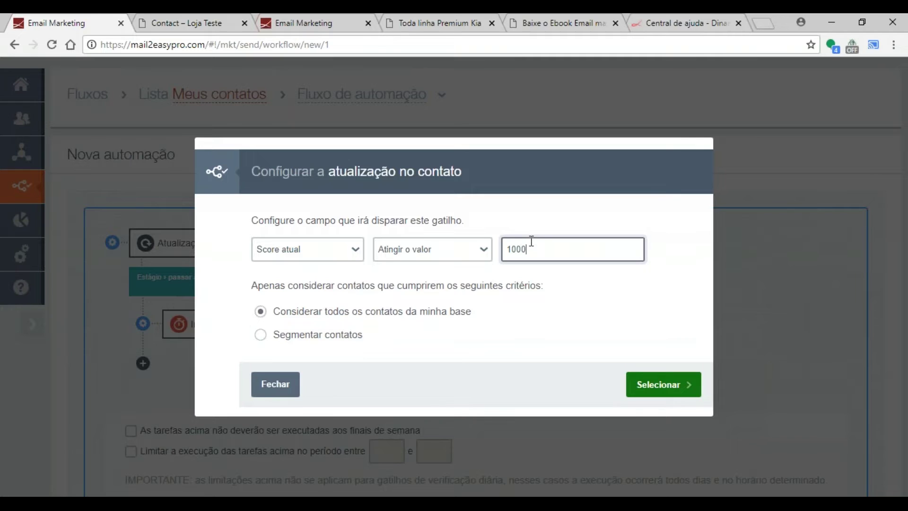
left_click(448, 247)
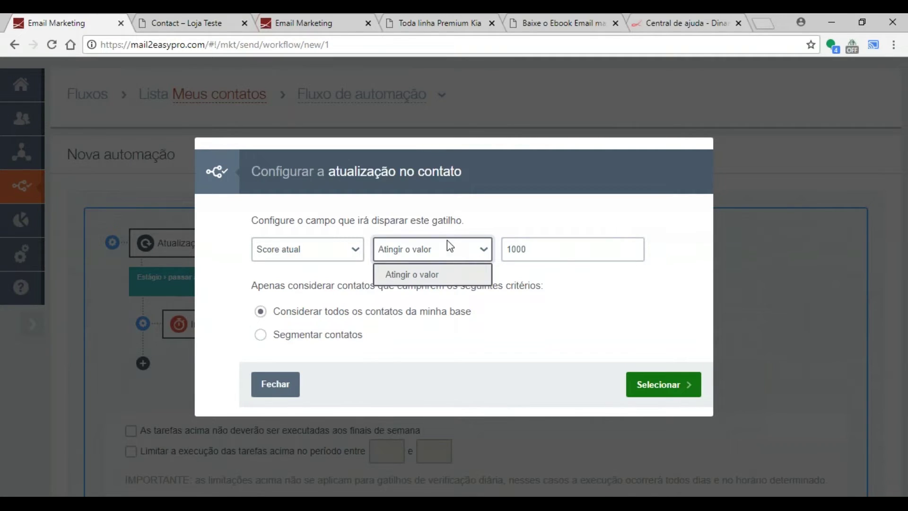
left_click(530, 243)
left_click_drag(530, 244, 505, 251)
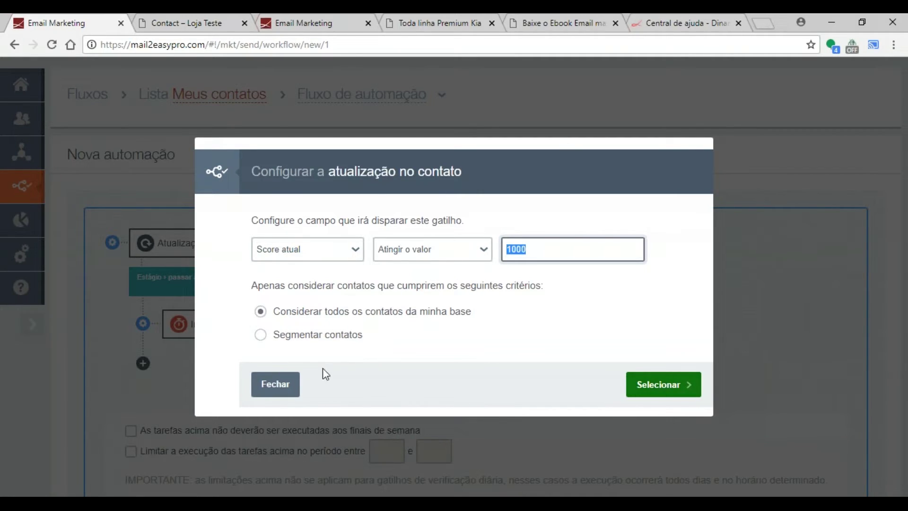
left_click(274, 383)
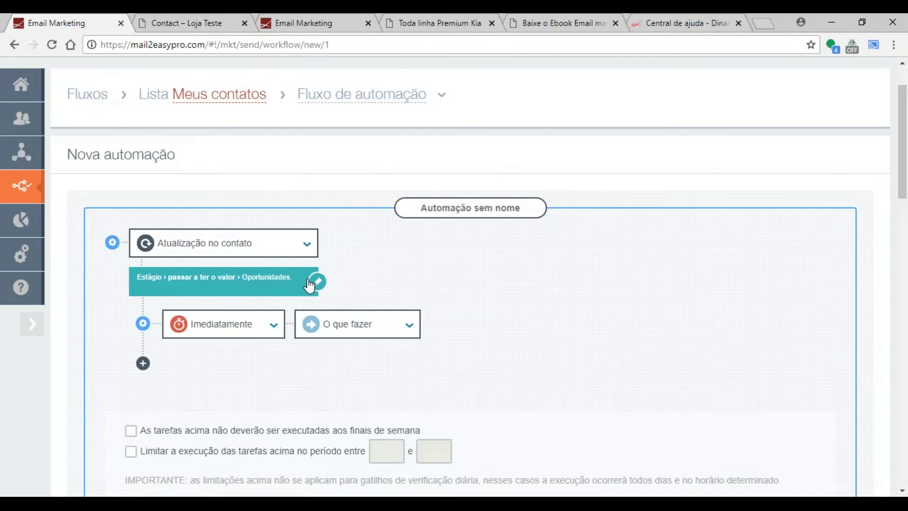
Step: Review the trigger types available for the automation and leave the current one selected
left_click(282, 247)
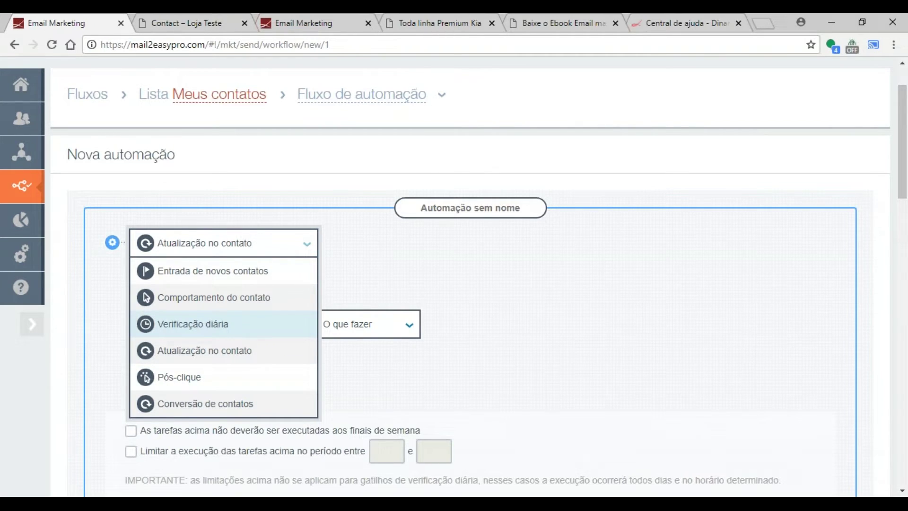
key("Down")
key("Down")
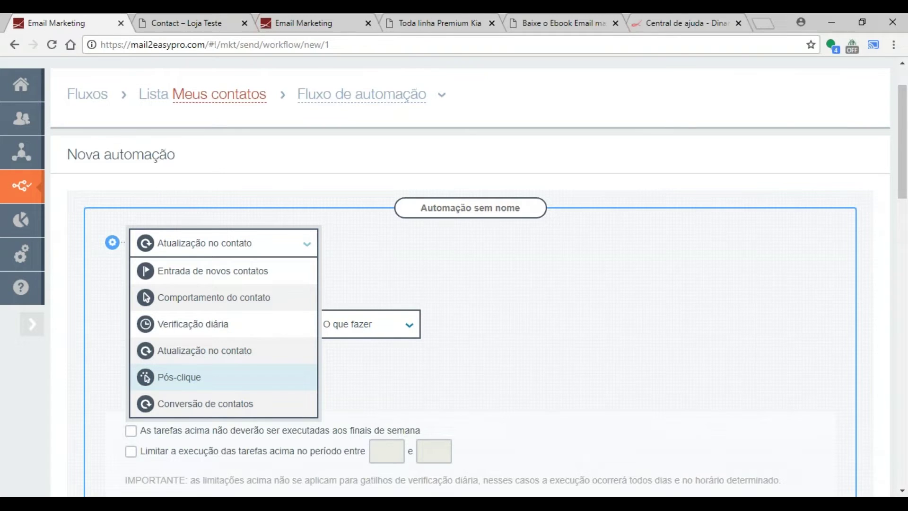
left_click(385, 260)
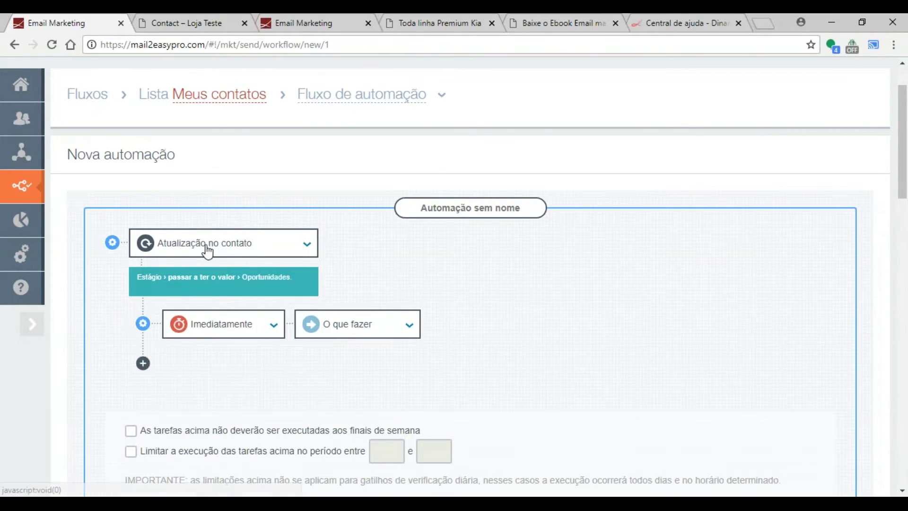
Step: Go to the home page and review the Funil de vendas for the Meus contatos list
left_click(25, 95)
left_click(374, 296)
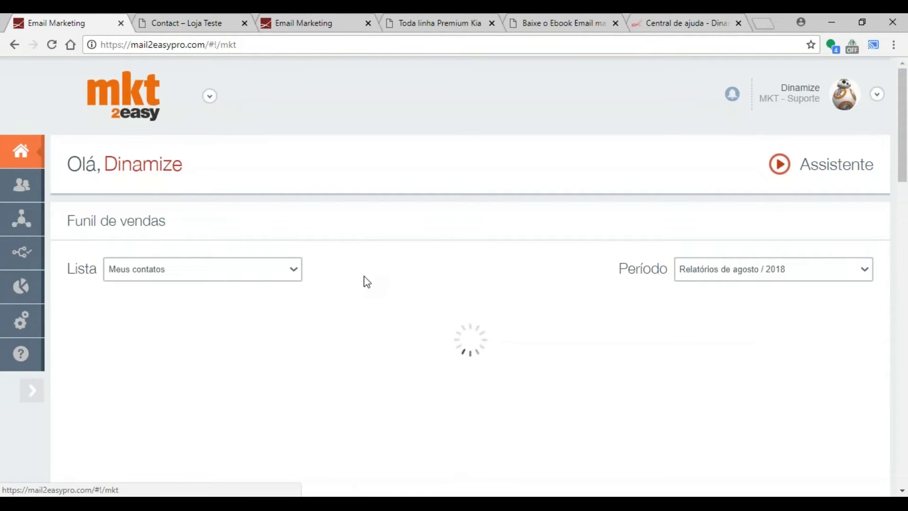
scroll(416, 288, "down", 4)
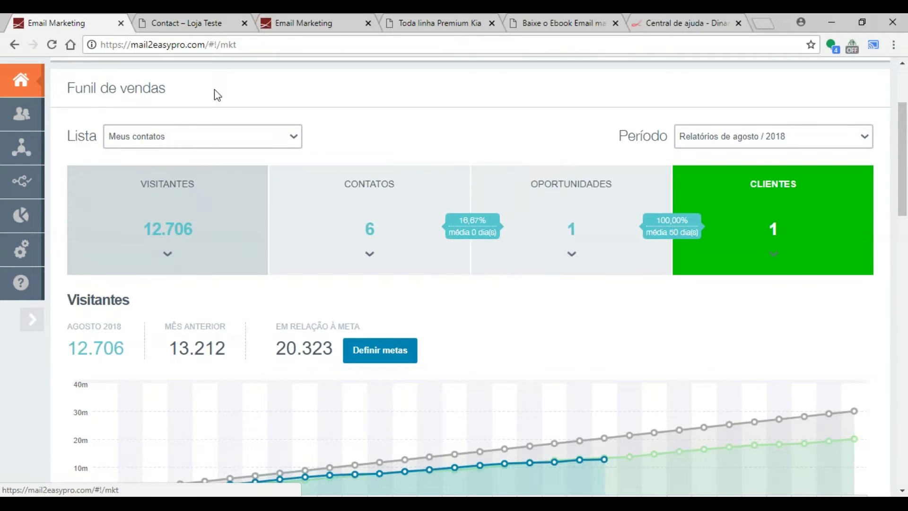
Step: Go to the contact lists and open the settings of the Meus contatos list
left_click(21, 115)
left_click(61, 129)
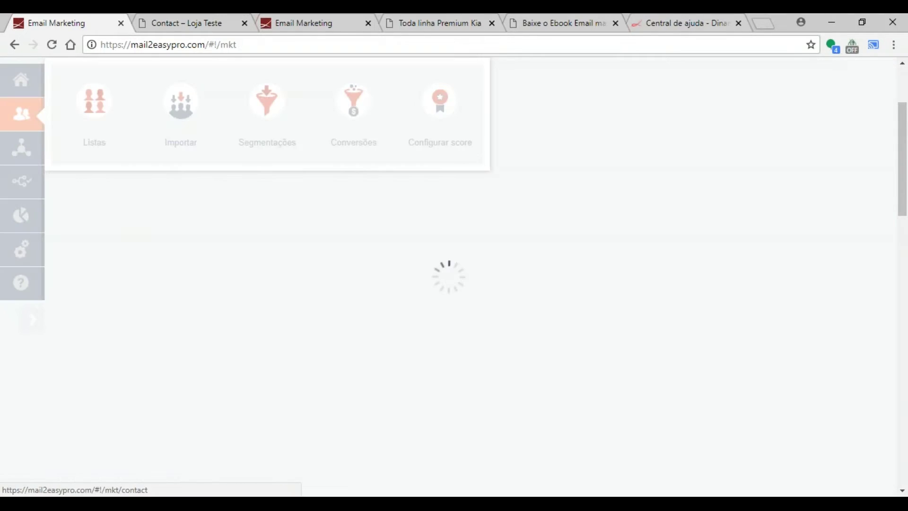
scroll(737, 259, "down", 1)
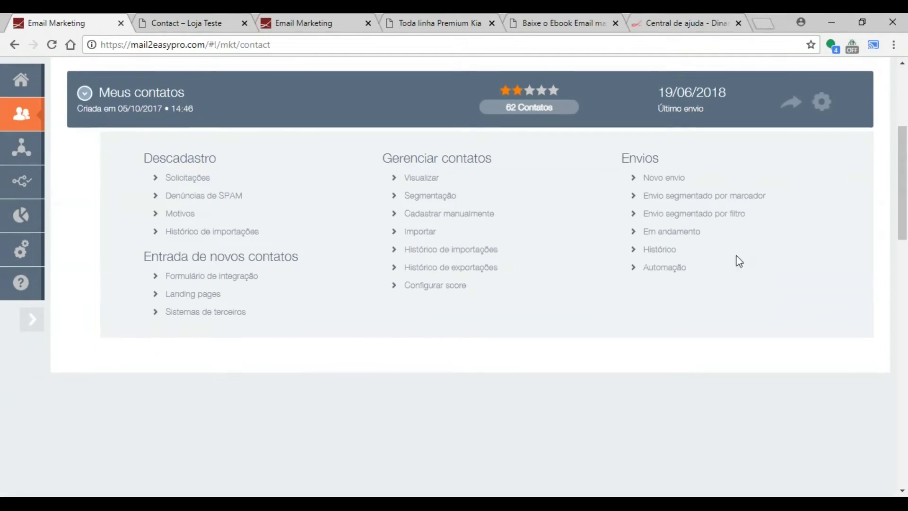
scroll(830, 260, "up", 4)
left_click(822, 296)
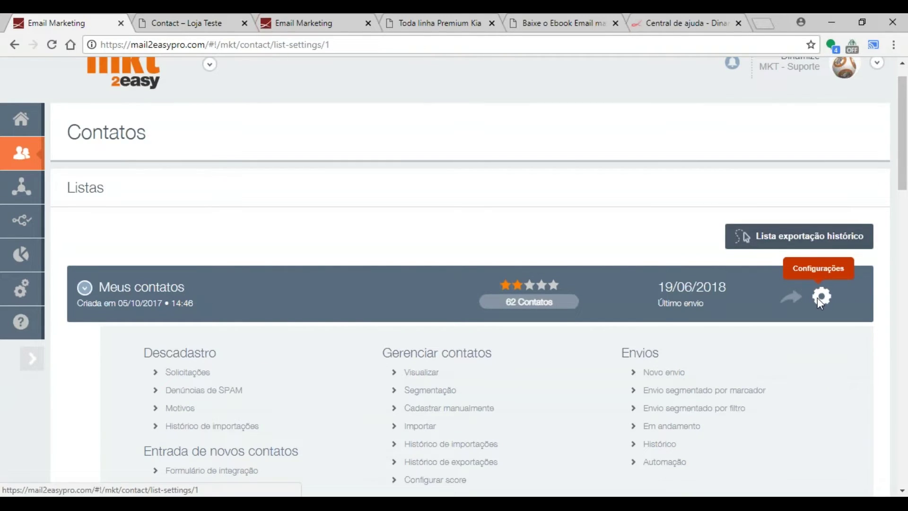
Step: Open the list's Formulários settings and browse the forms through page 2
scroll(324, 174, "down", 7)
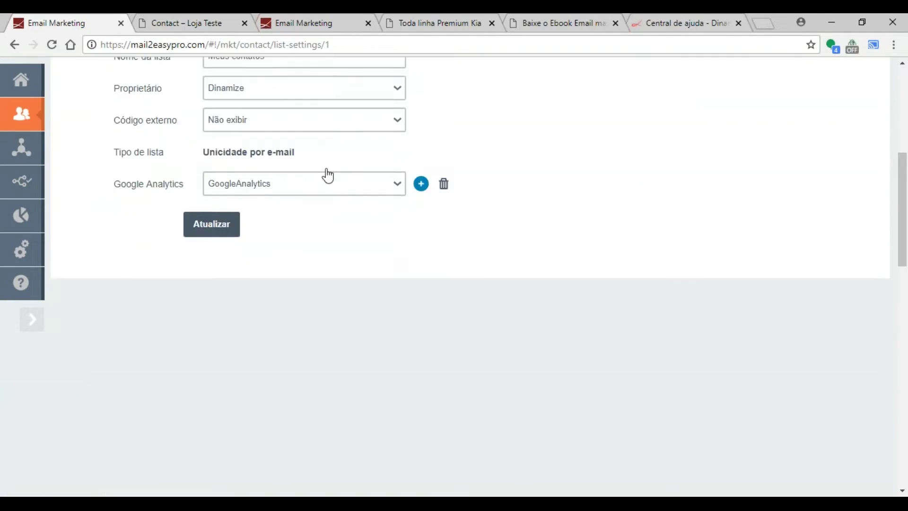
scroll(325, 175, "up", 6)
left_click(340, 199)
scroll(289, 278, "down", 3)
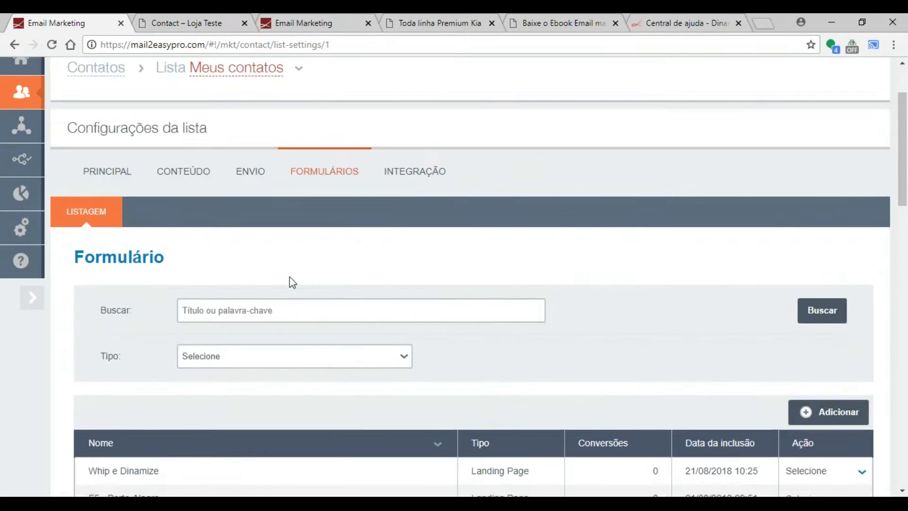
scroll(271, 316, "down", 5)
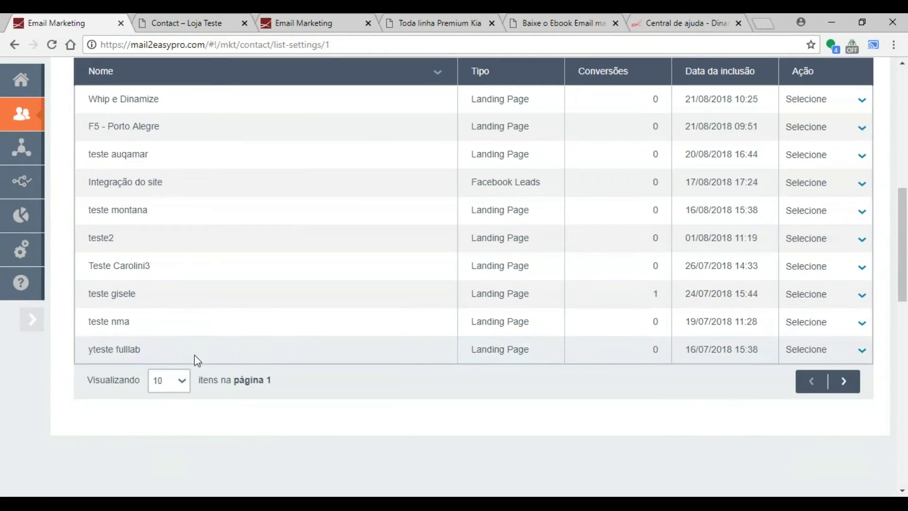
left_click(843, 384)
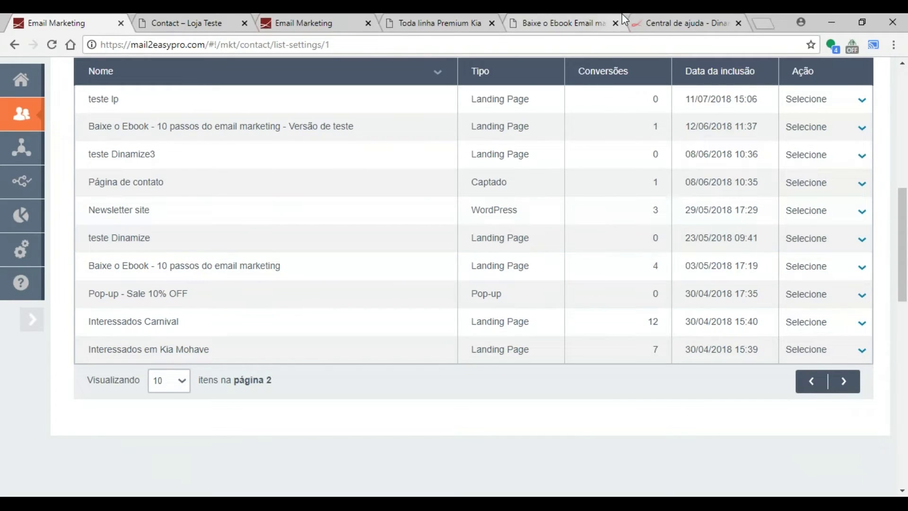
Step: Check the Kia landing page's form and the list's contact fields in the other browser tabs, and return to the forms listing
left_click(440, 23)
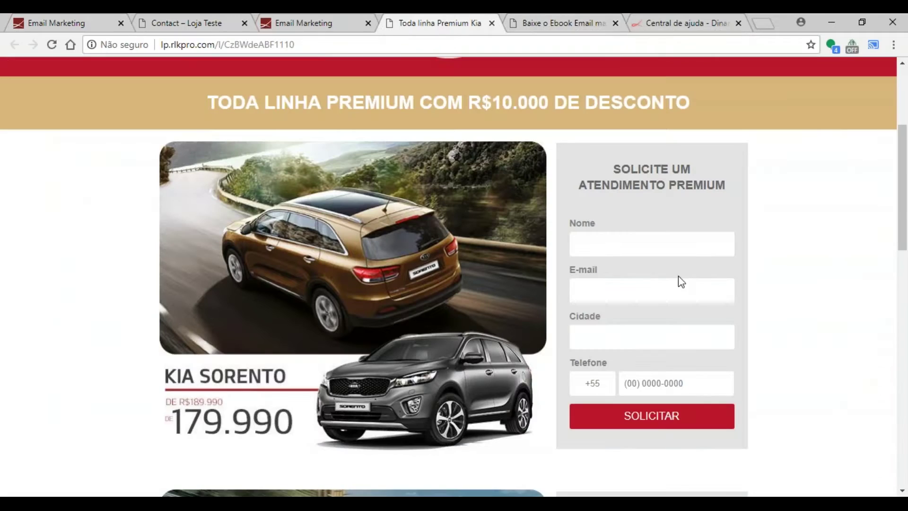
left_click(301, 17)
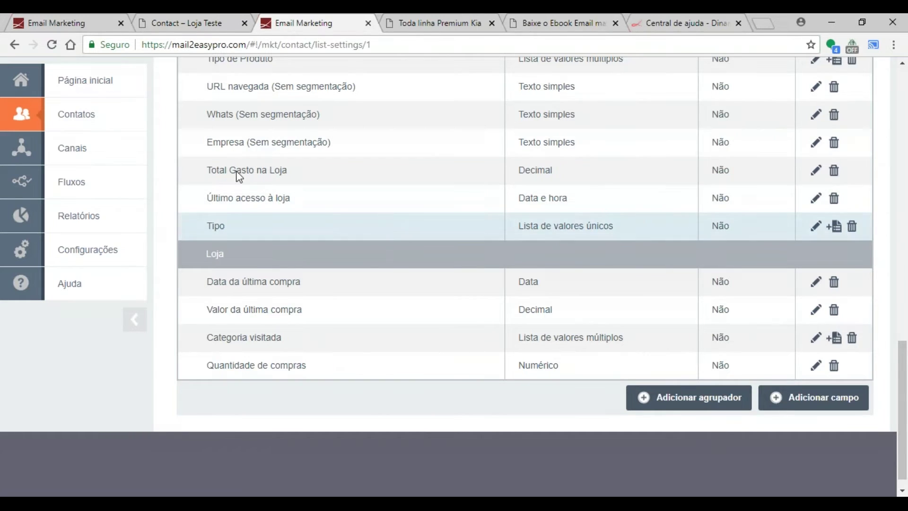
left_click(106, 24)
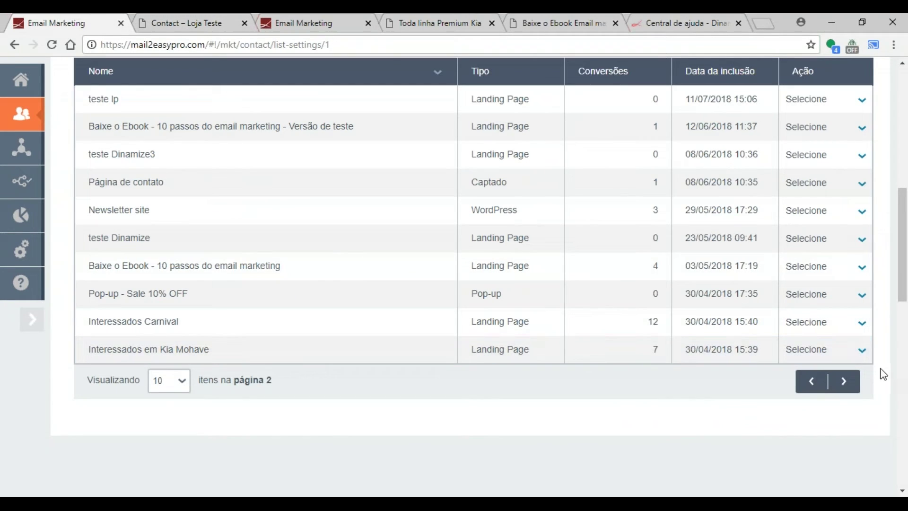
Step: View the contacts of the Interessados em Kia Sorento landing page on page 3 of the forms and close their list
left_click(844, 381)
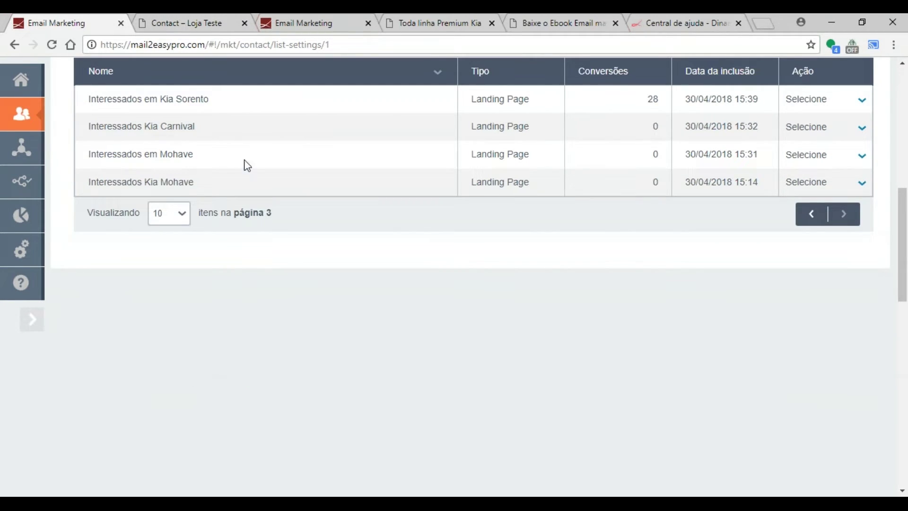
left_click(842, 126)
left_click(837, 108)
left_click(712, 111)
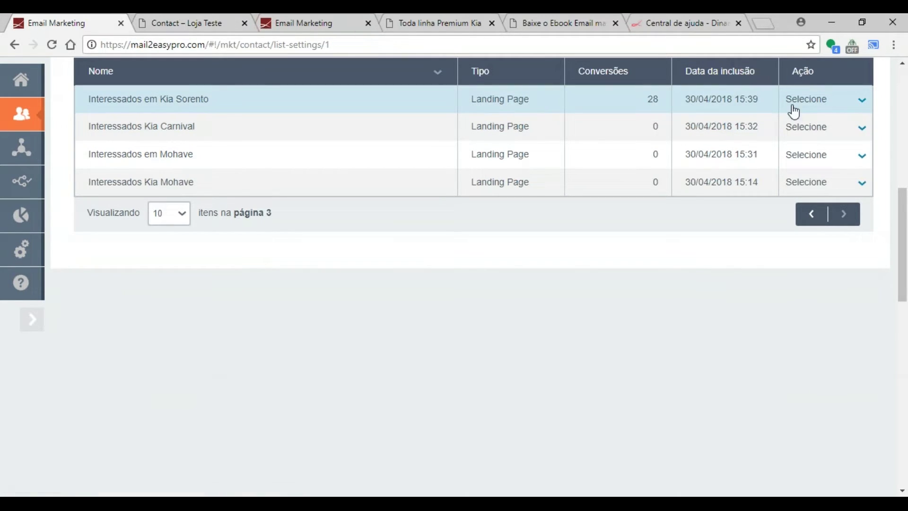
scroll(809, 182, "up", 2)
left_click(807, 171)
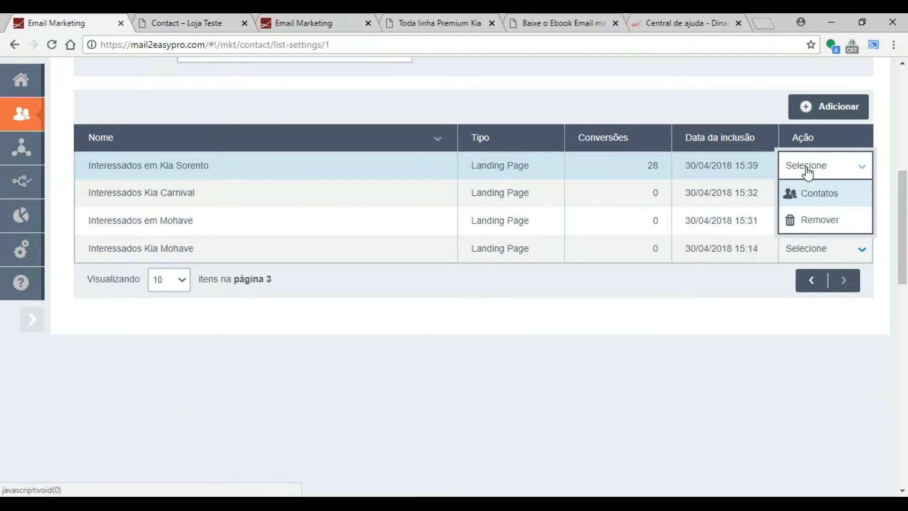
left_click(809, 194)
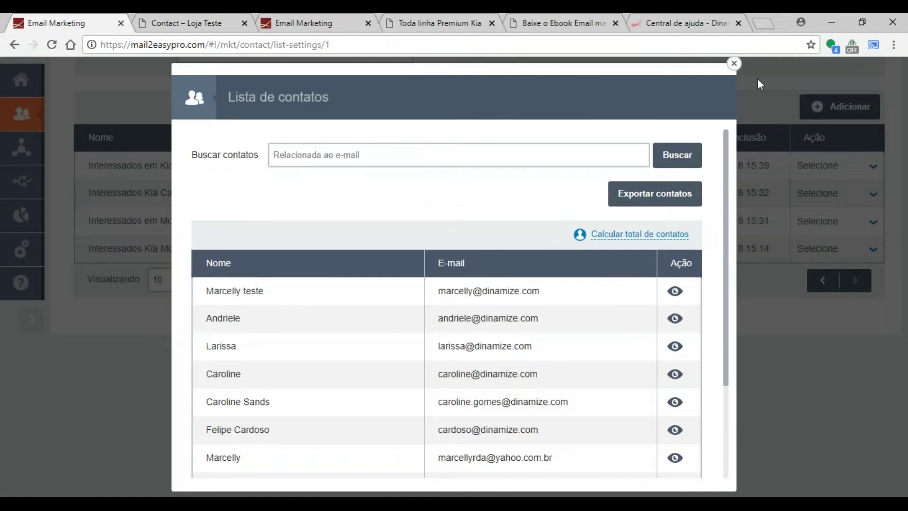
left_click(735, 65)
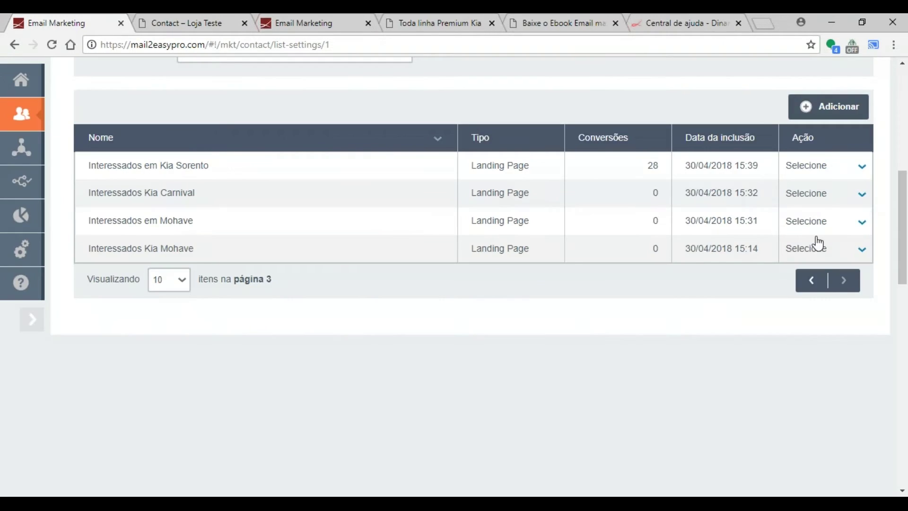
Step: Open the Newsletter site WordPress form on page 2 of the forms and examine its available fields
left_click(810, 290)
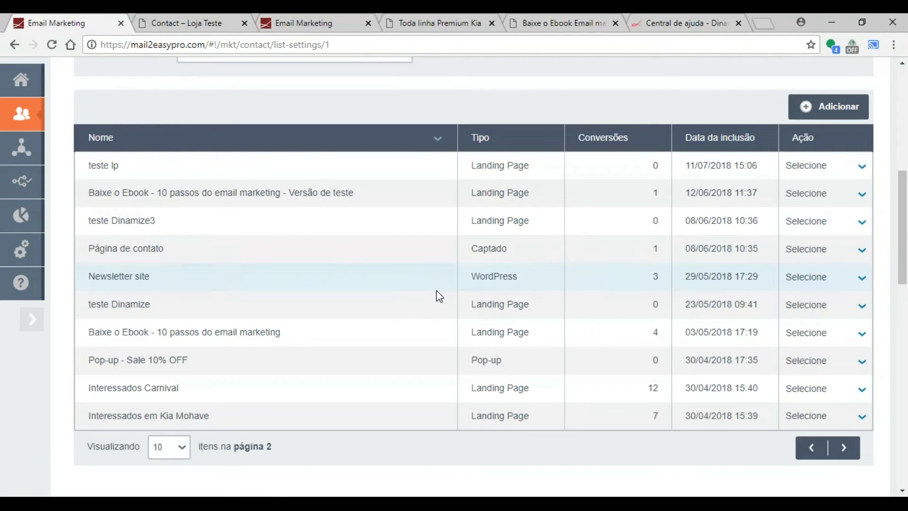
left_click_drag(462, 308, 851, 304)
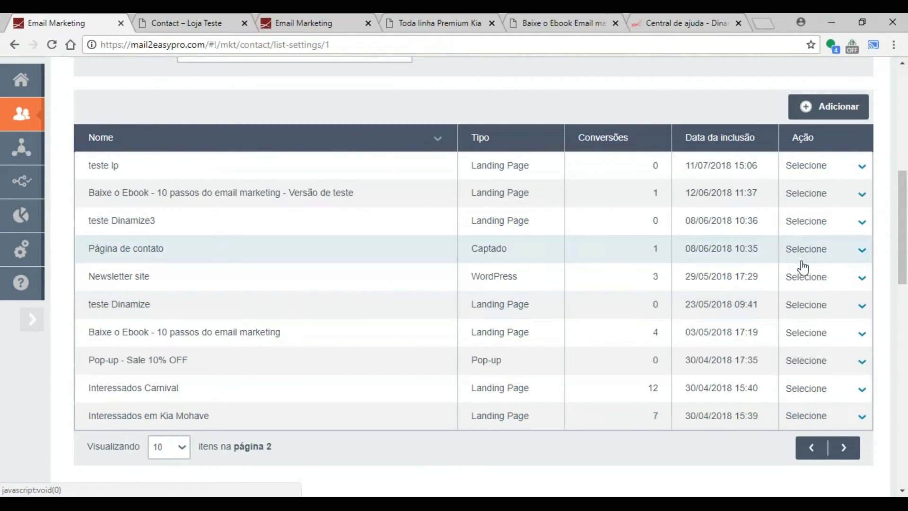
mouse_move(808, 278)
left_click(814, 303)
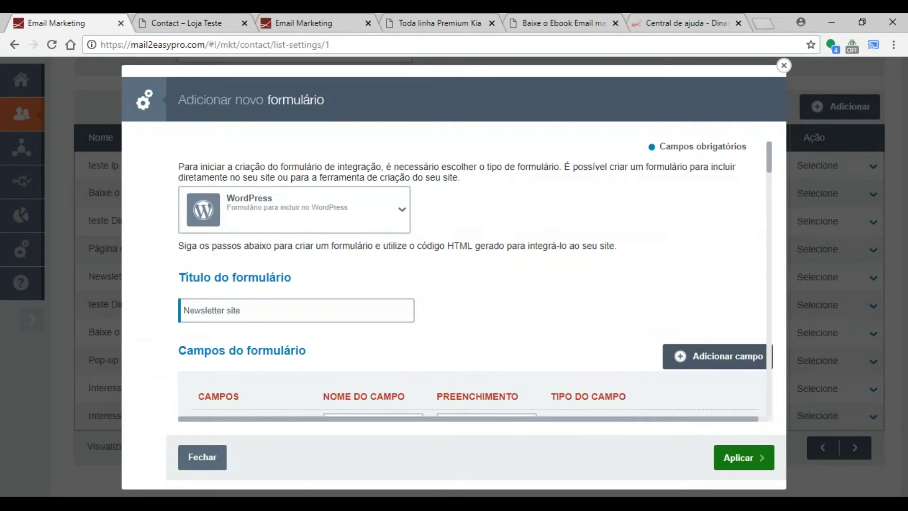
scroll(395, 291, "down", 15)
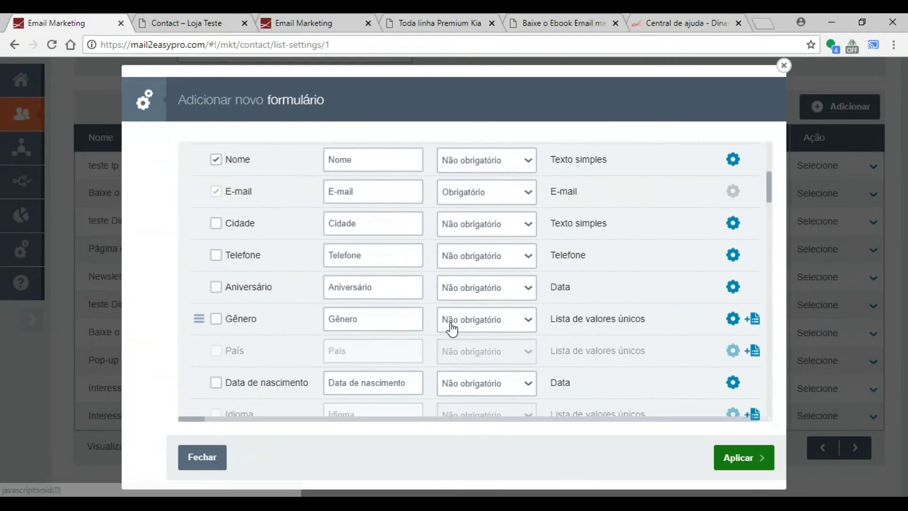
Step: Examine the Newsletter site form's remaining settings, from its fields and Marcadores to Captcha, Double opt-in, e-mail alerts and Alteração de estágio
scroll(592, 333, "down", 5)
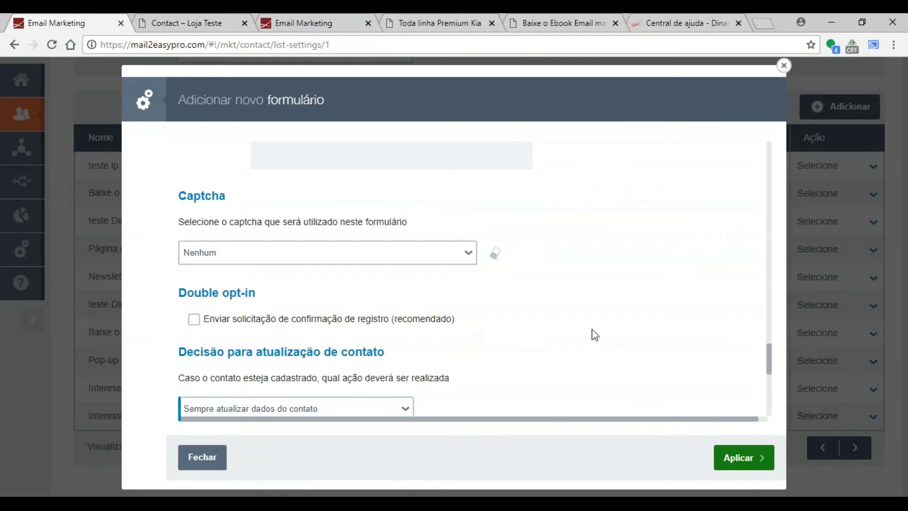
left_click_drag(769, 366, 740, 137)
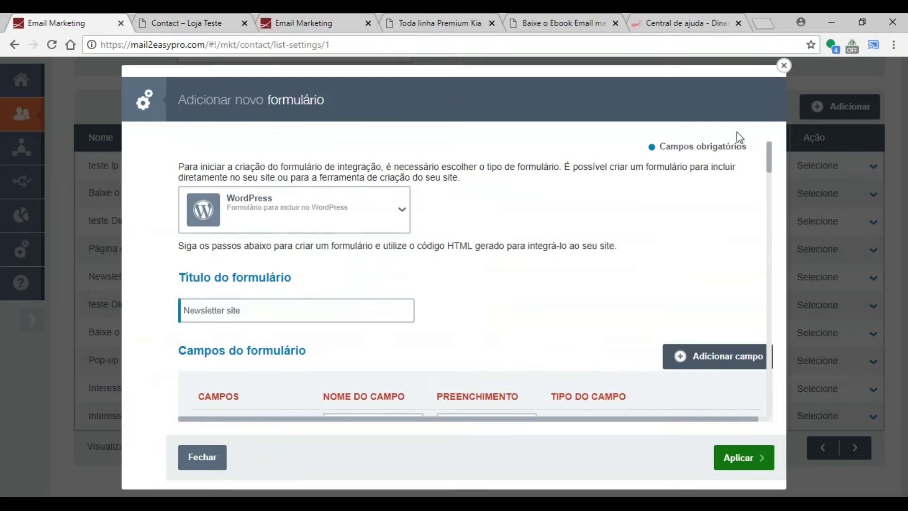
scroll(756, 188, "down", 5)
scroll(756, 158, "up", 5)
scroll(762, 169, "down", 1)
scroll(761, 169, "down", 5)
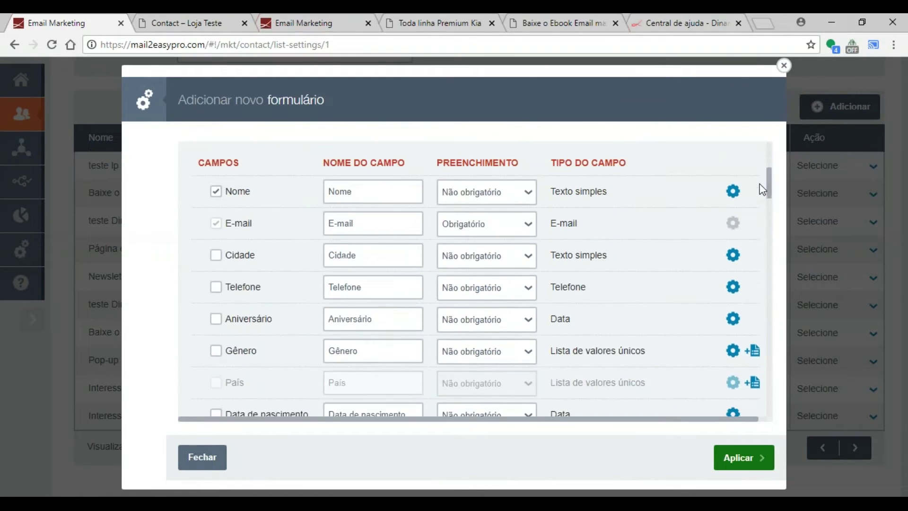
scroll(759, 191, "down", 20)
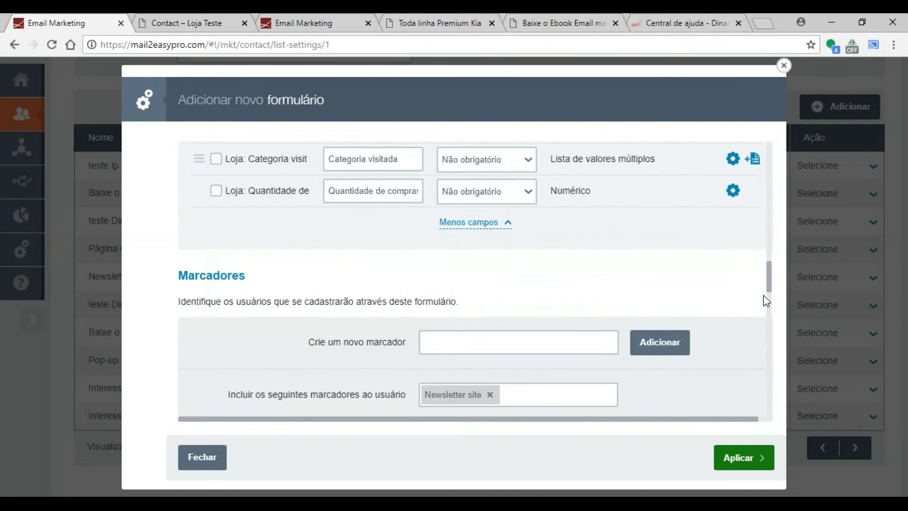
left_click_drag(767, 302, 768, 416)
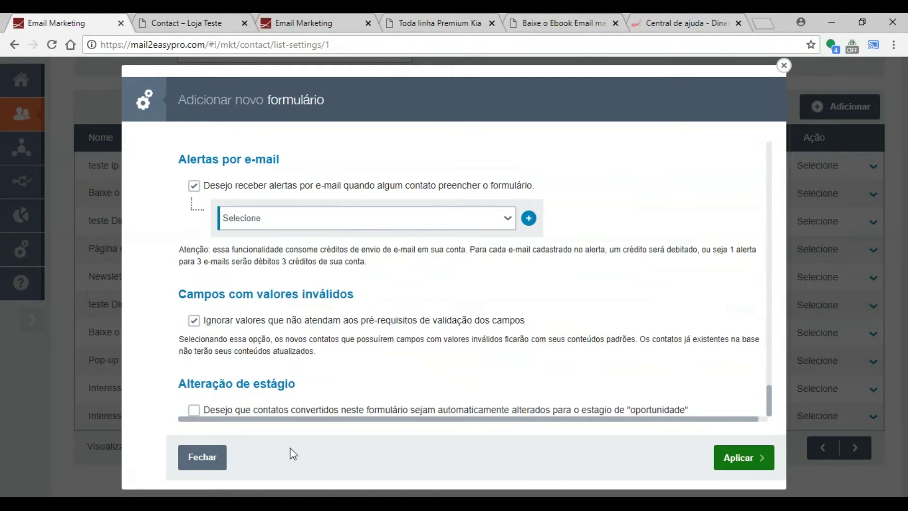
Step: Try the Alteração de estágio option that moves converted contacts to "oportunidade", clear it again and close the form without applying
left_click_drag(183, 384, 298, 386)
left_click(193, 410)
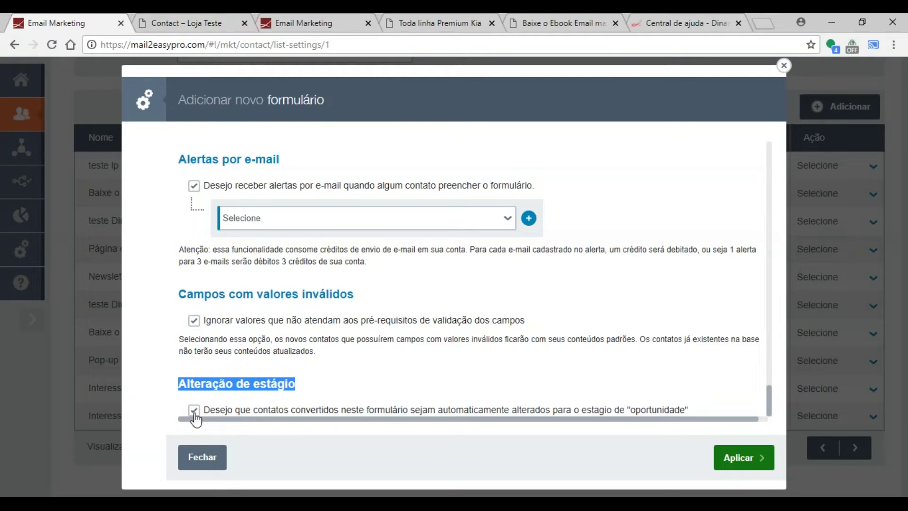
left_click_drag(216, 409, 697, 409)
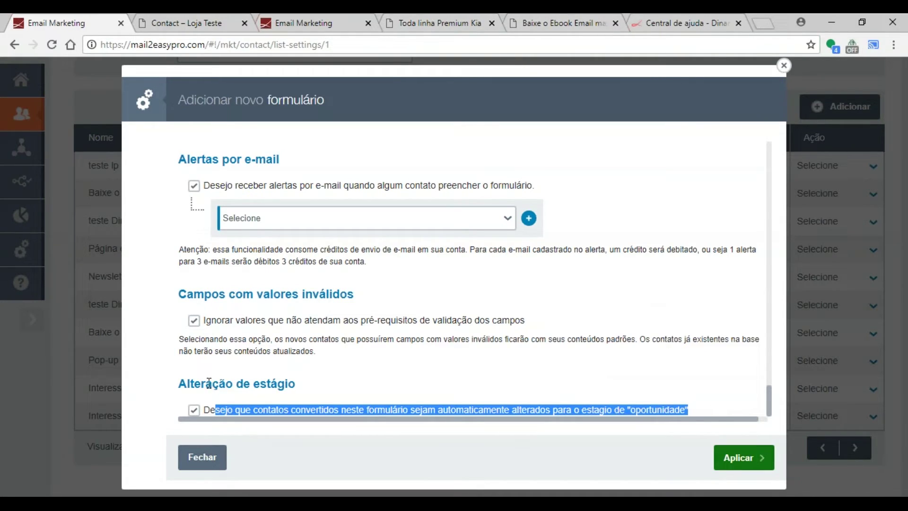
left_click_drag(182, 385, 294, 396)
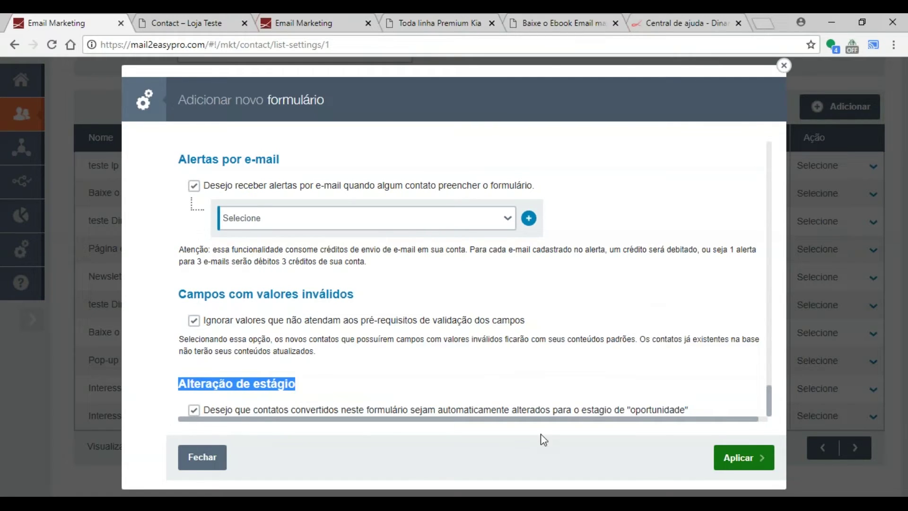
left_click_drag(630, 410, 680, 410)
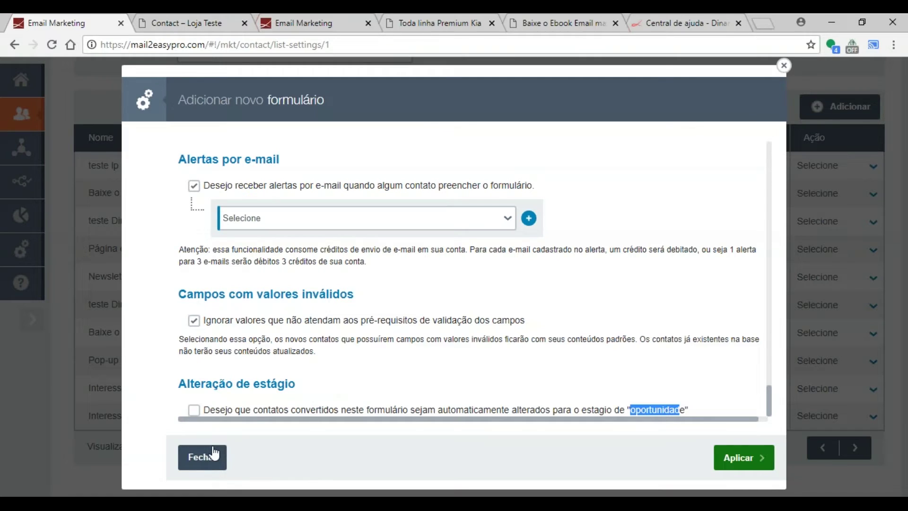
key("Escape")
Step: Start a new Crie do zero automation flow for the Meus contatos list
left_click(293, 23)
left_click(93, 17)
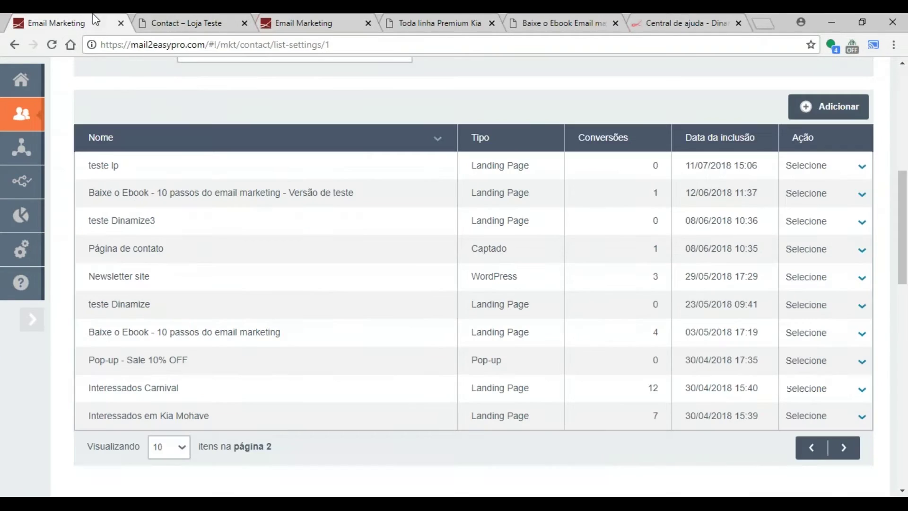
left_click(38, 185)
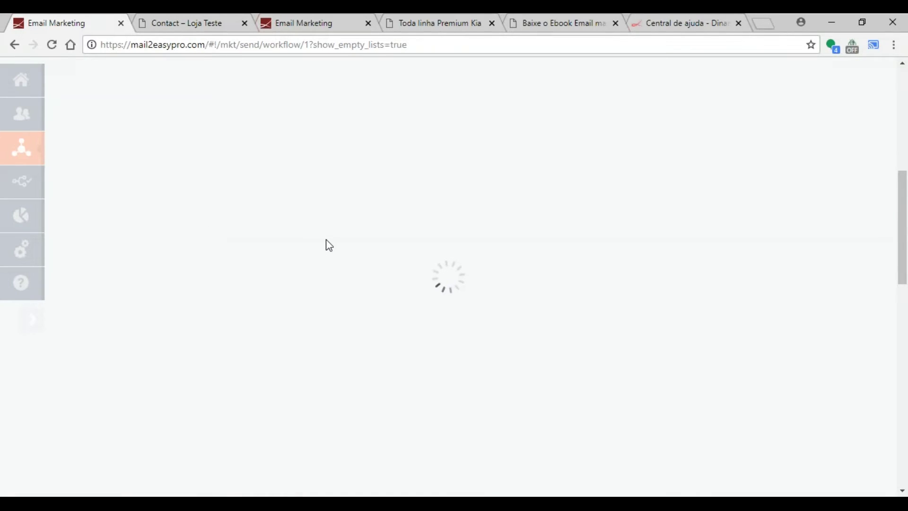
scroll(303, 256, "down", 8)
scroll(236, 264, "up", 7)
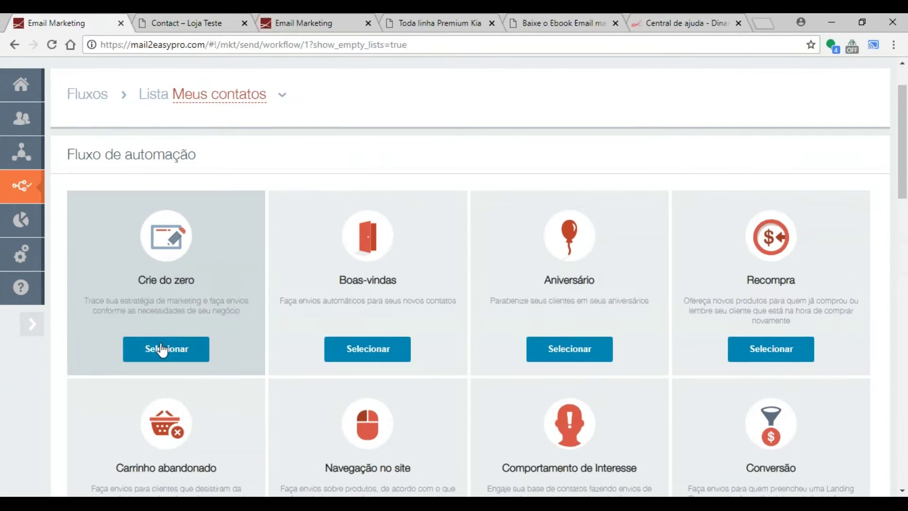
left_click(166, 347)
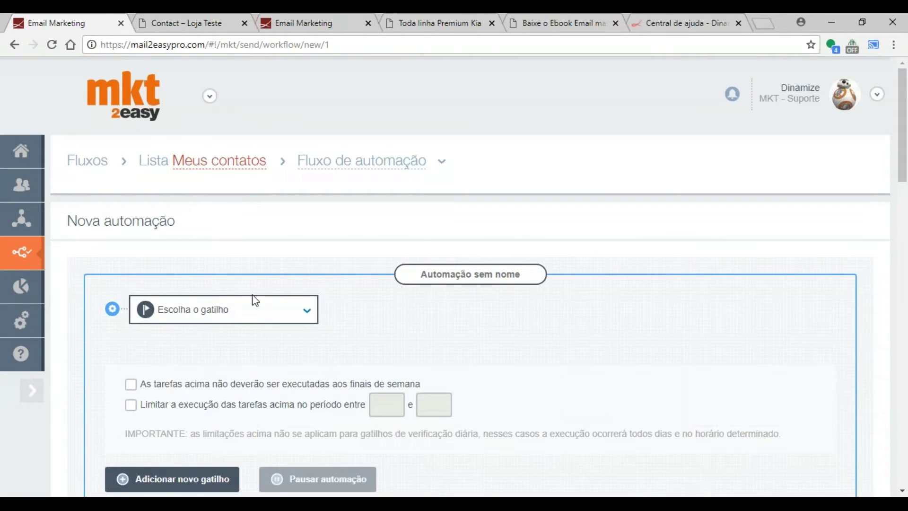
Step: Set the trigger to Comportamento do contato for contacts who clicked the jump.priceline.com URL in Qualquer um de meus envios
left_click(255, 303)
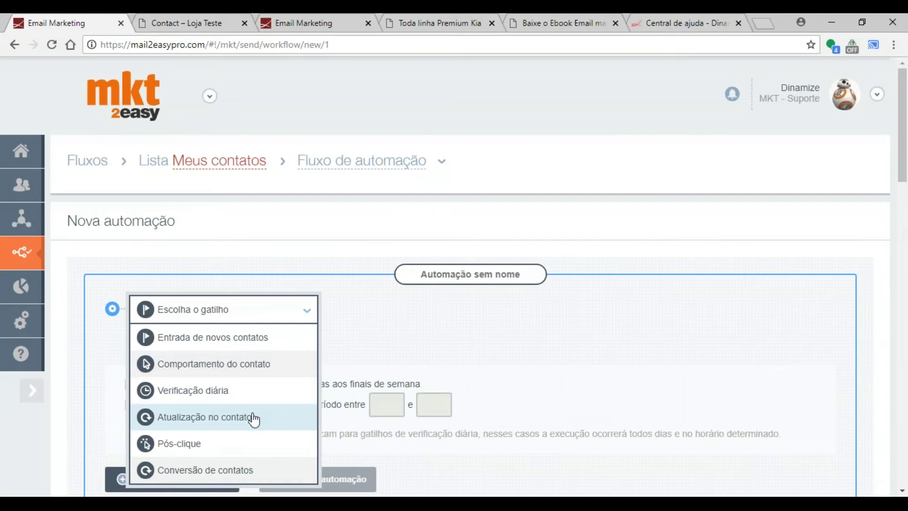
left_click(260, 365)
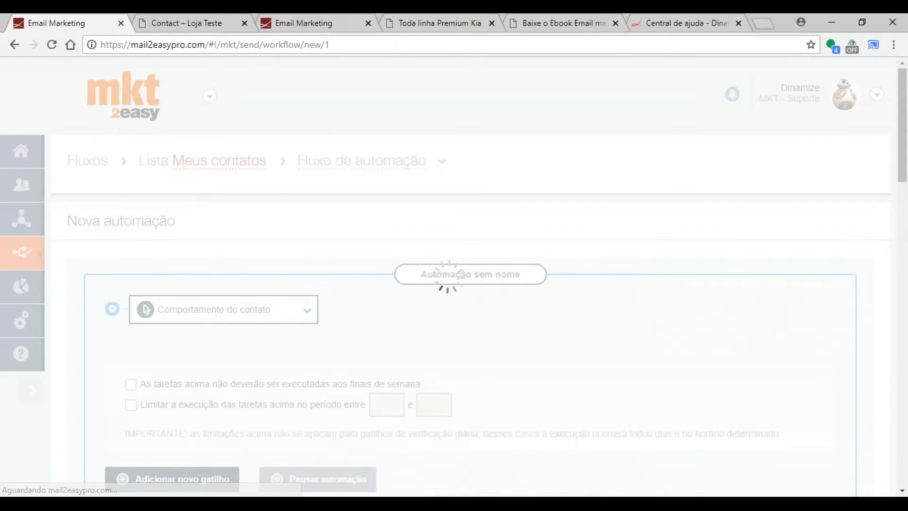
left_click(250, 289)
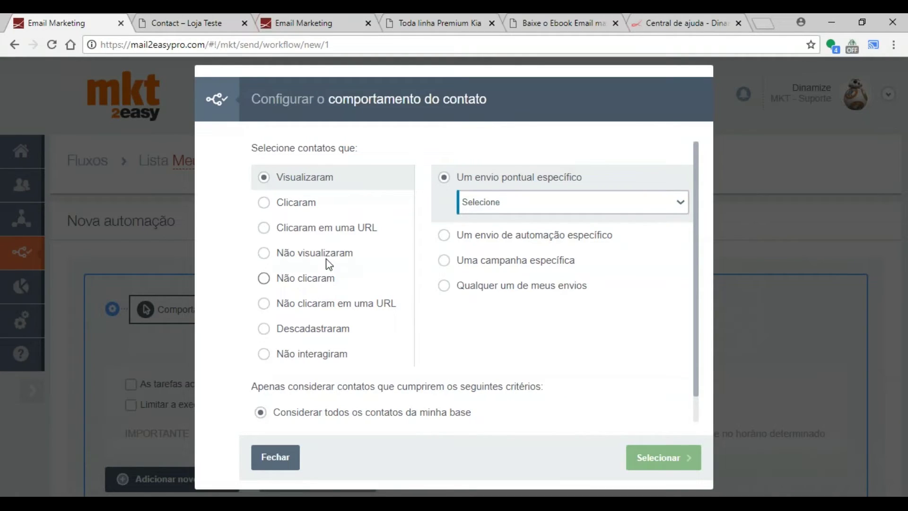
left_click(343, 235)
left_click(492, 187)
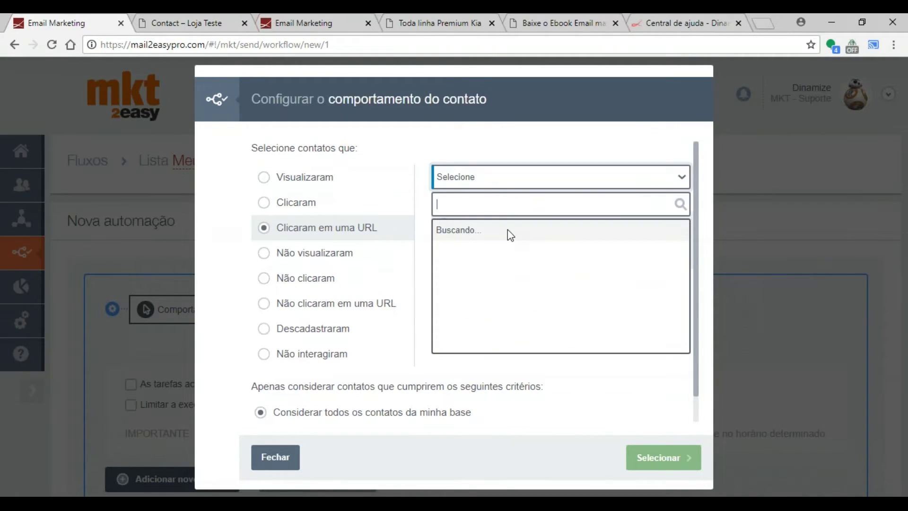
left_click(490, 240)
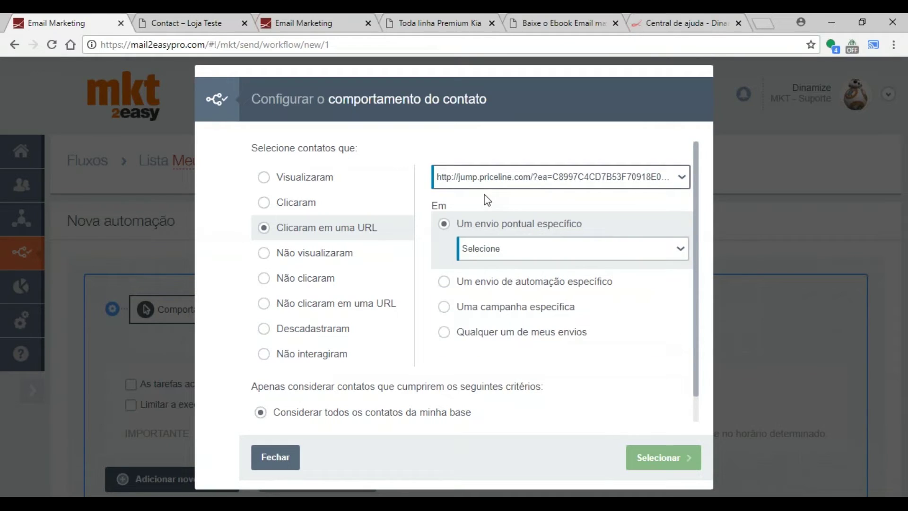
left_click(458, 337)
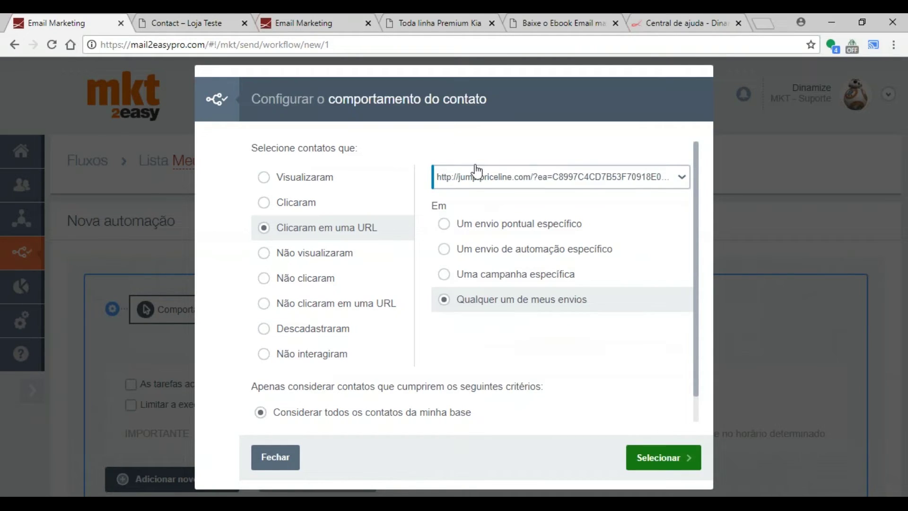
left_click(660, 461)
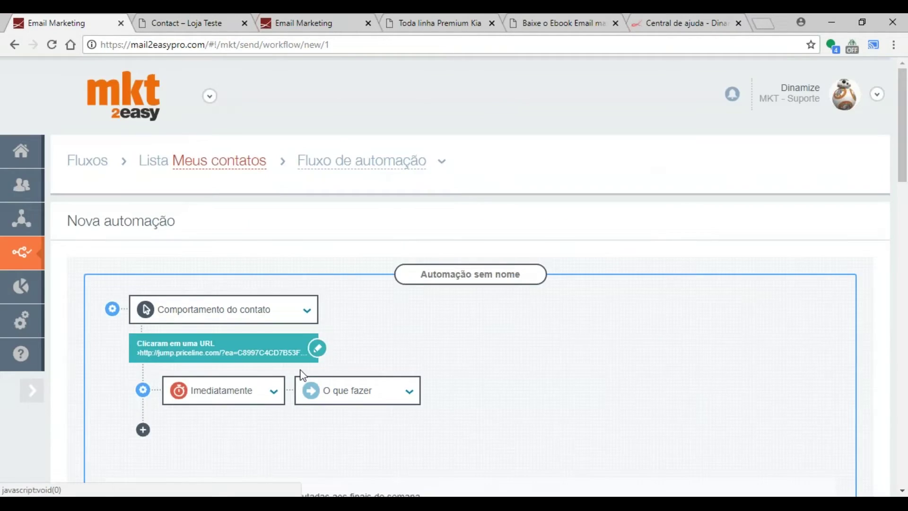
left_click(345, 395)
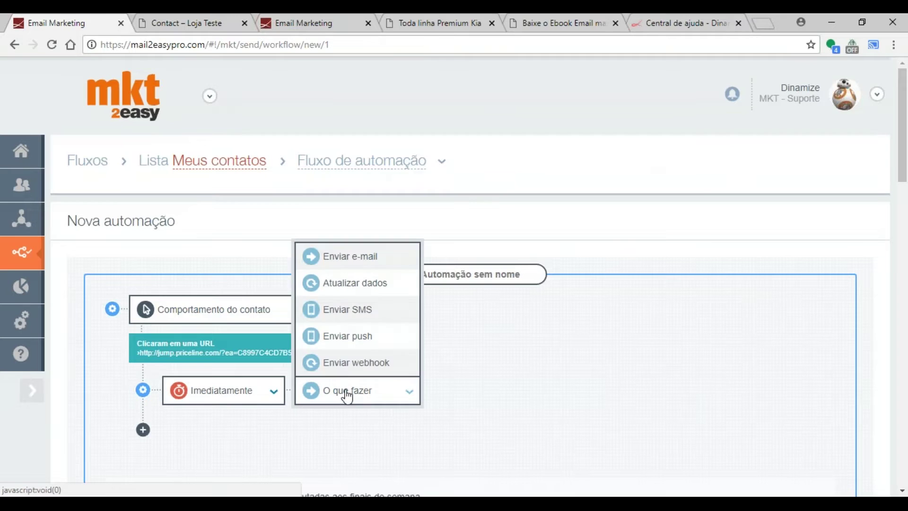
left_click(376, 288)
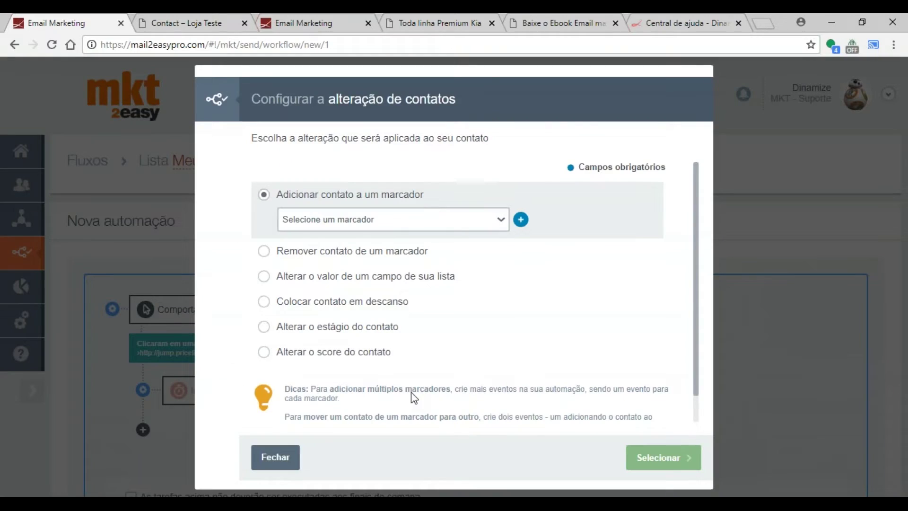
left_click(275, 457)
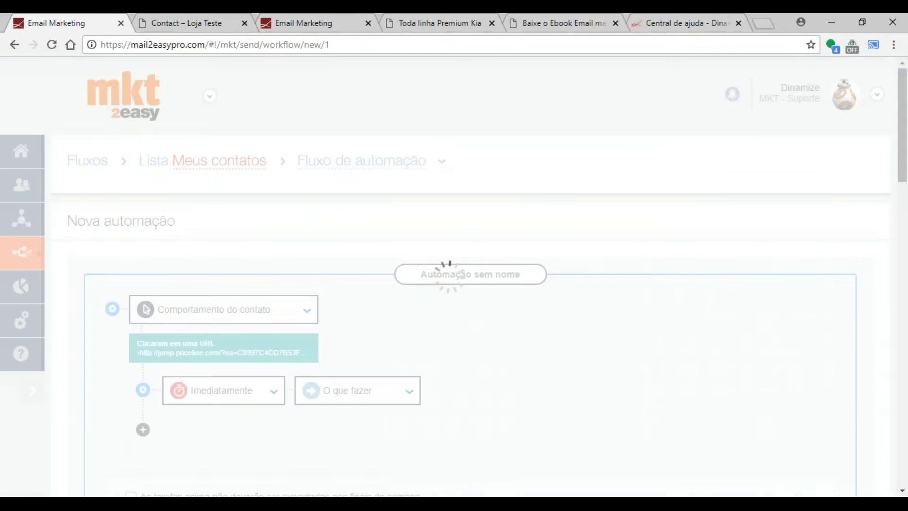
Step: Segment the URL-click trigger to contacts whose estágio is Contatos
left_click(249, 359)
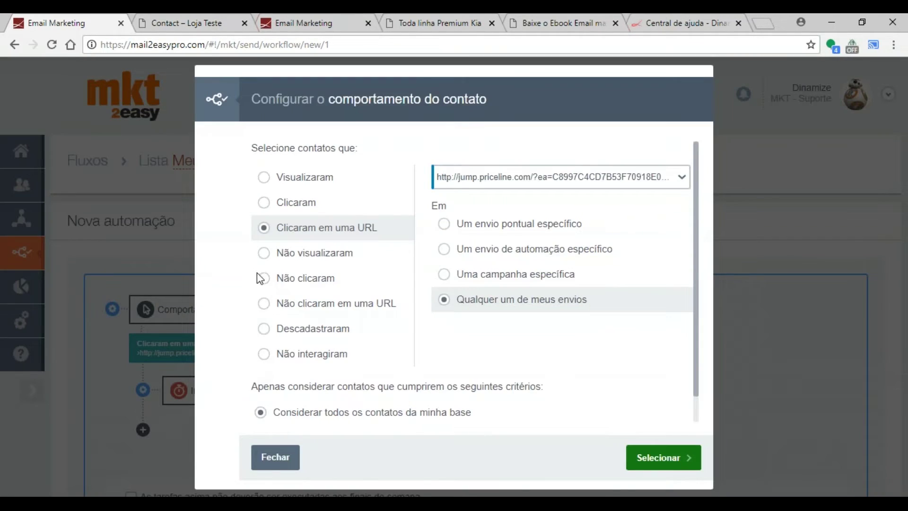
scroll(257, 272, "down", 1)
left_click(316, 407)
scroll(319, 365, "down", 3)
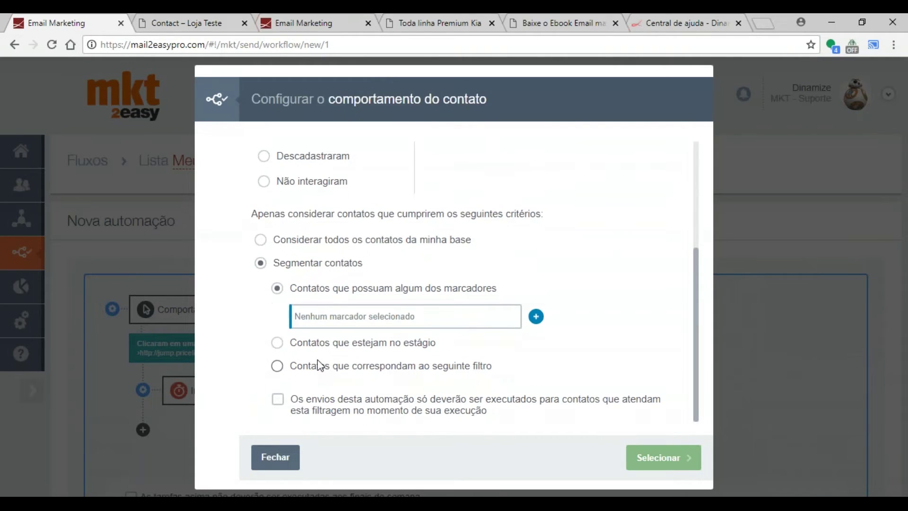
left_click(331, 349)
left_click(322, 343)
left_click(334, 368)
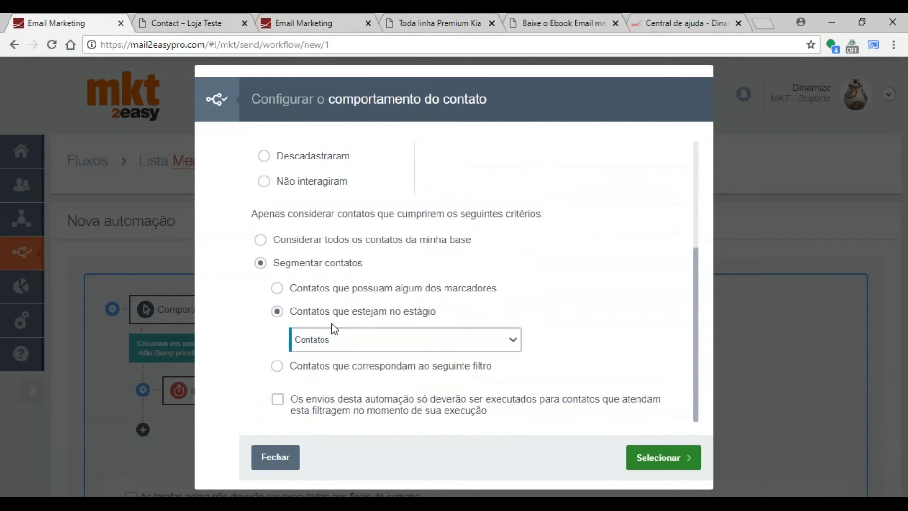
left_click(645, 455)
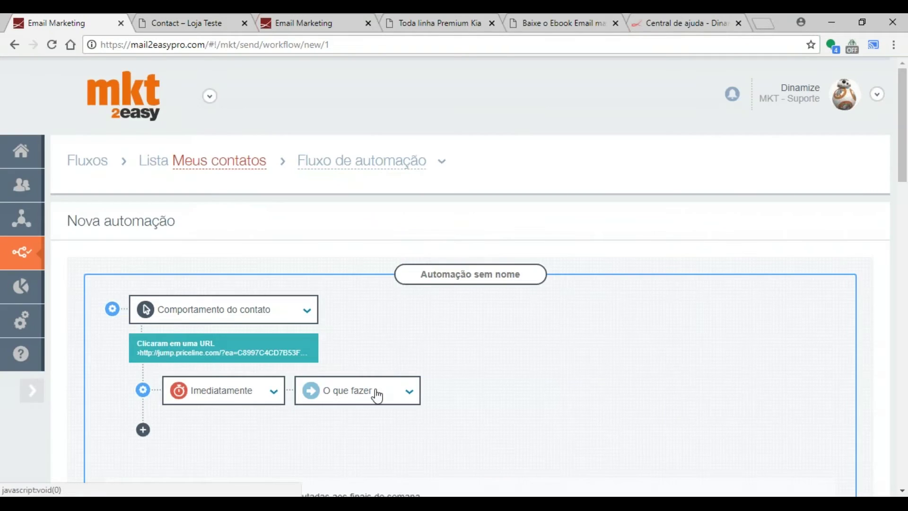
Step: Add an Atualizar dados action under the URL-click trigger that changes the contact's estágio to Oportunidades
left_click(375, 394)
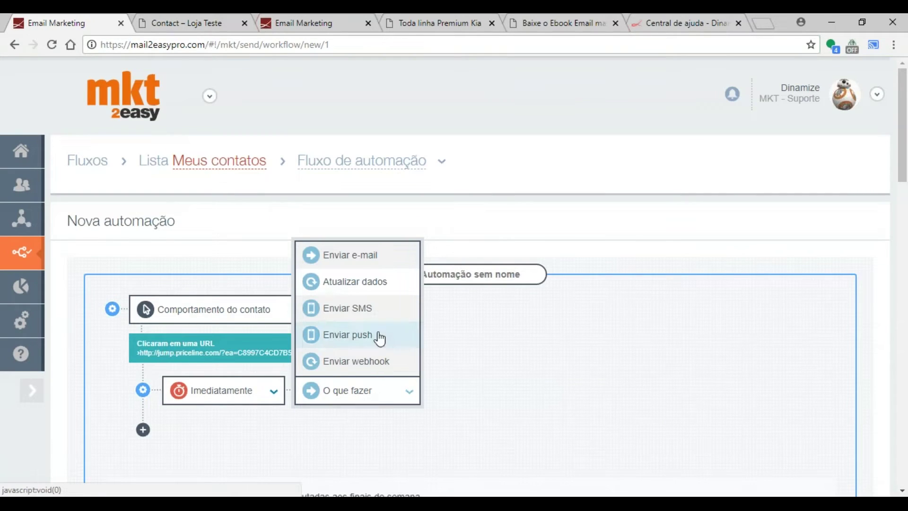
left_click(374, 287)
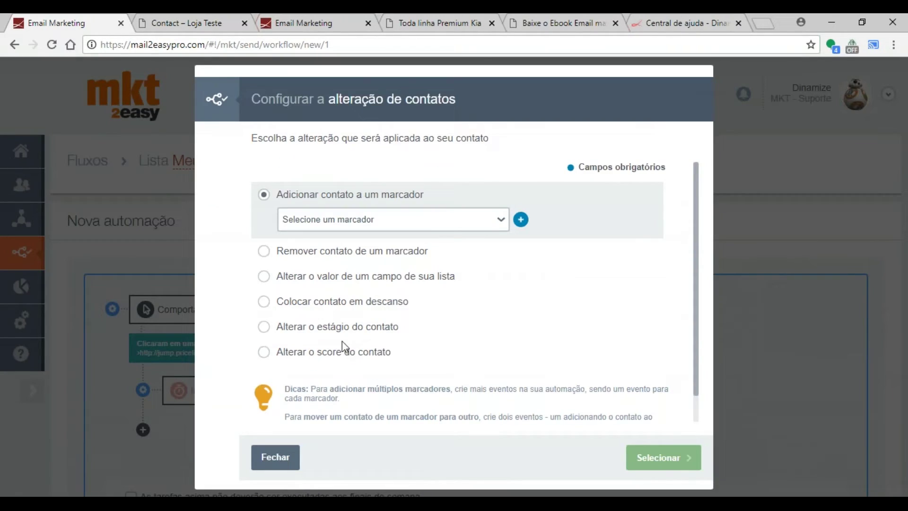
left_click(331, 329)
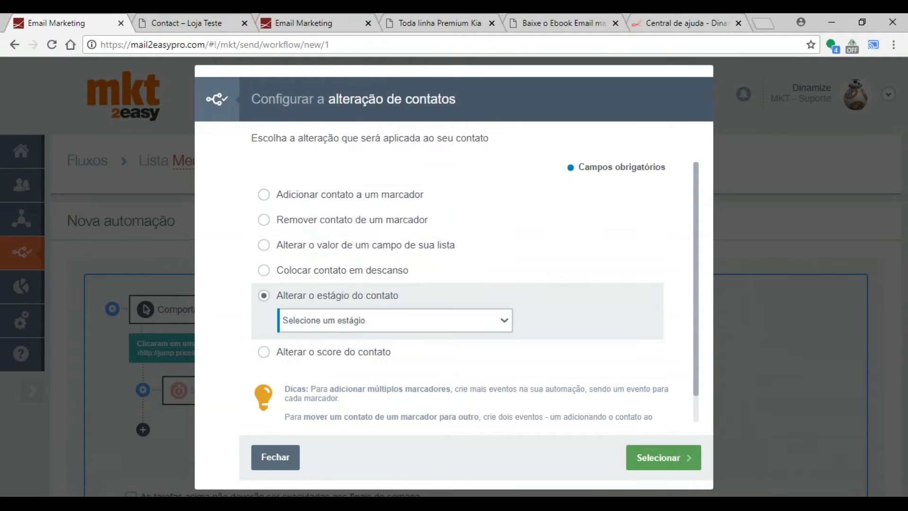
left_click(340, 326)
left_click(345, 345)
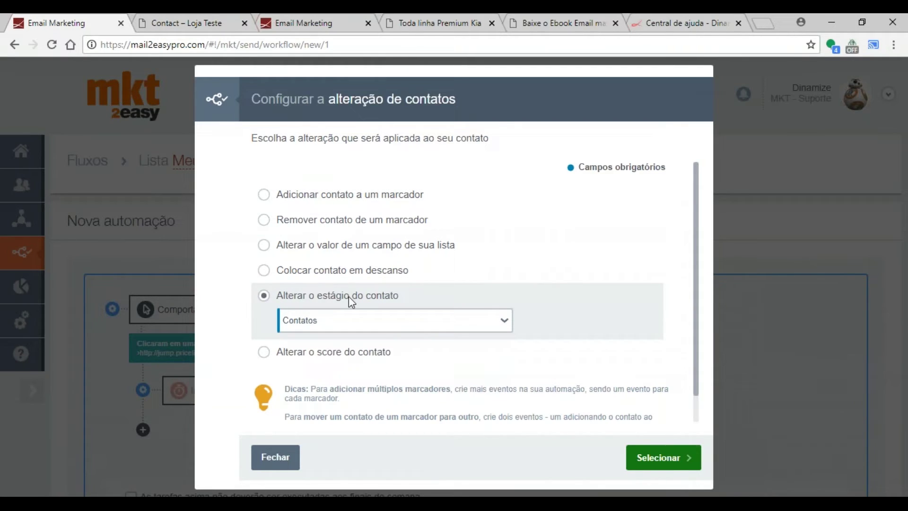
left_click(496, 320)
left_click(409, 365)
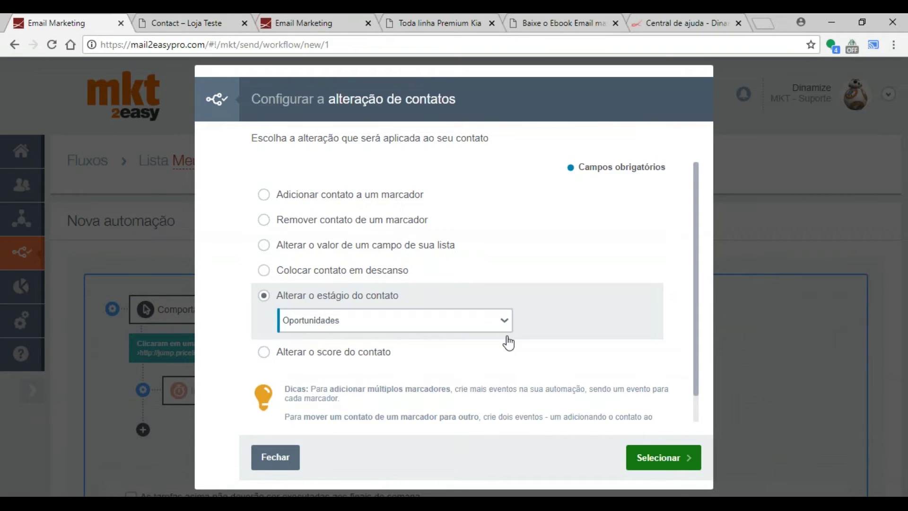
left_click(666, 457)
Step: Add a second trigger, Atualização no contato, that fires when Score atual reaches the value 1000
scroll(187, 256, "down", 3)
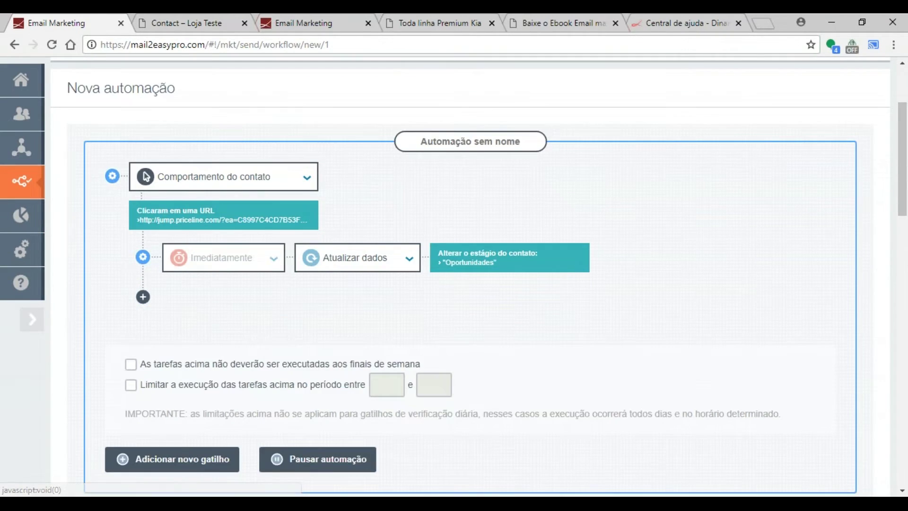
left_click(189, 459)
left_click(205, 353)
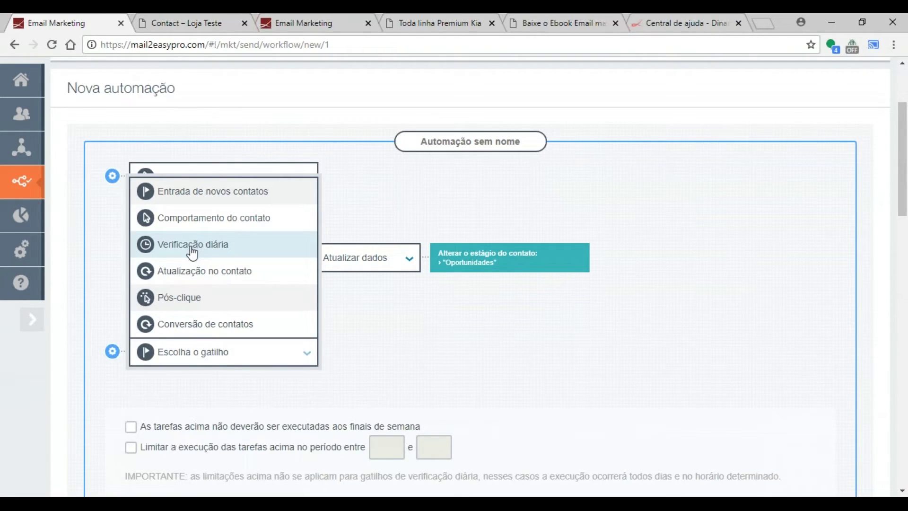
left_click(206, 274)
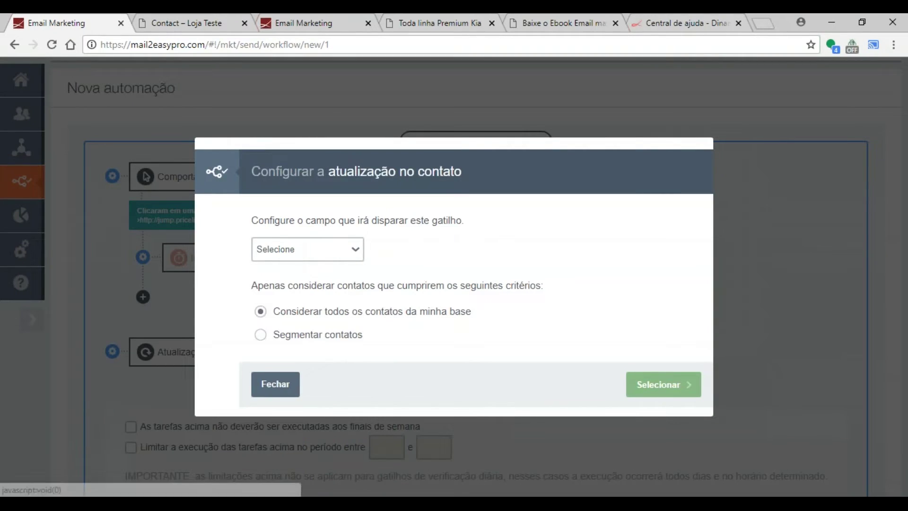
left_click(293, 250)
scroll(303, 350, "down", 5)
left_click(316, 365)
left_click(425, 251)
left_click(555, 247)
left_click(556, 246)
type("1000")
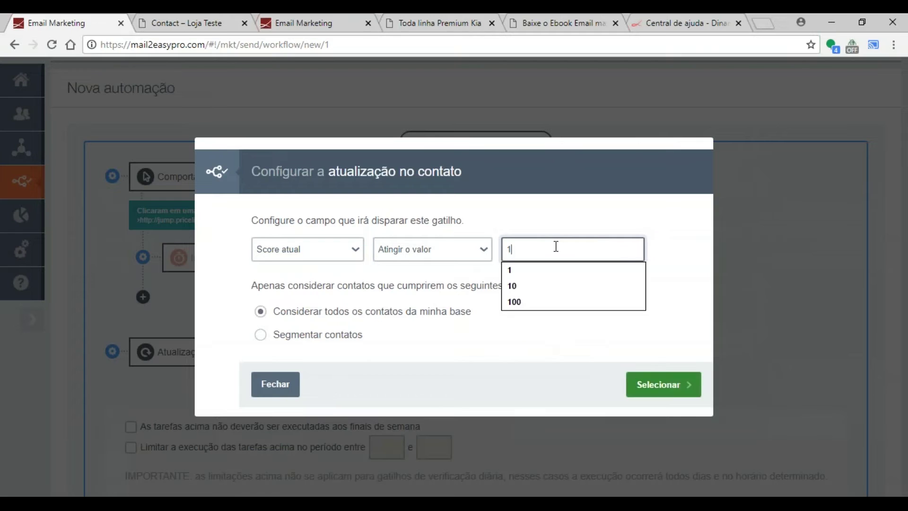
left_click(551, 301)
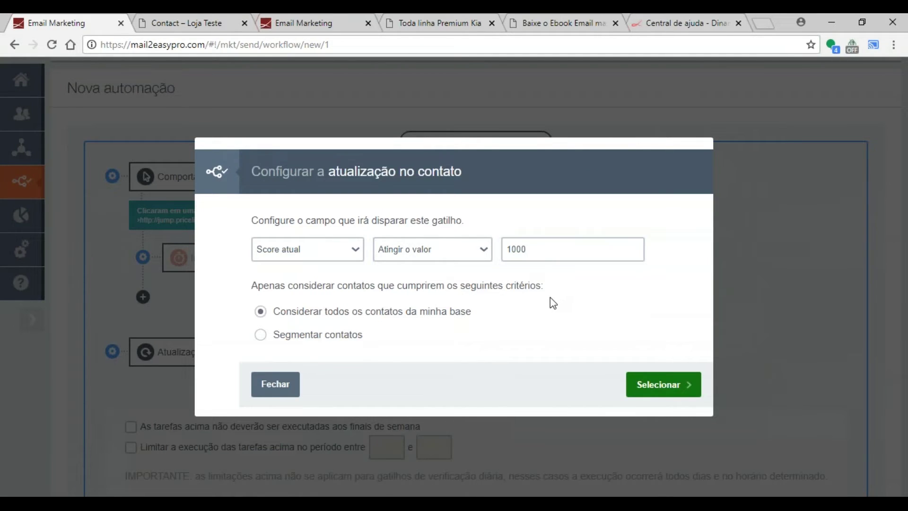
Step: Segment the score trigger to contacts whose estágio is Contatos and apply the trigger settings
left_click(295, 335)
left_click(343, 347)
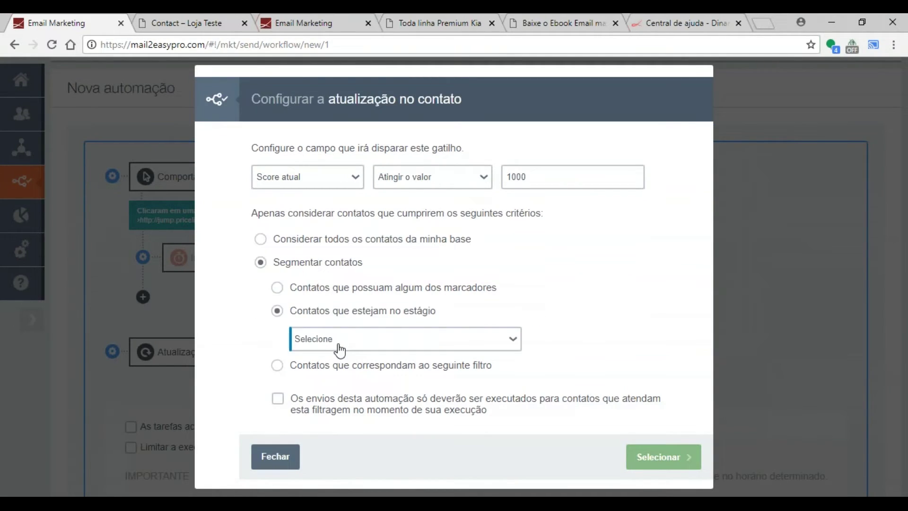
left_click(346, 342)
left_click(347, 366)
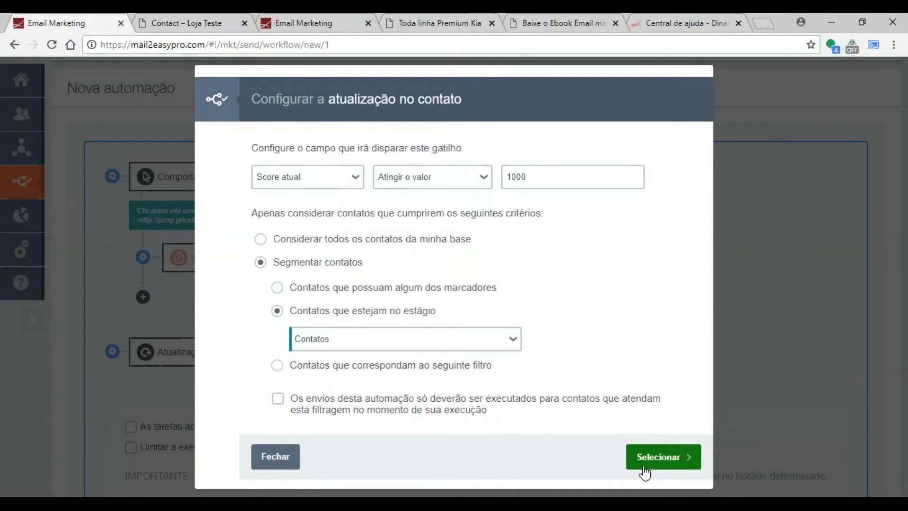
left_click(659, 466)
Step: Add an Atualizar dados action under the score trigger that changes the contact's estágio to Oportunidades
left_click(383, 423)
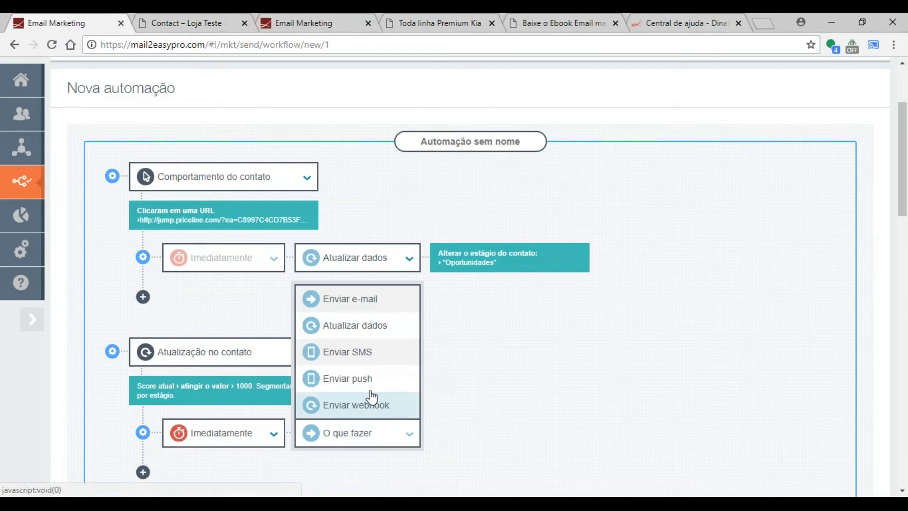
left_click(379, 327)
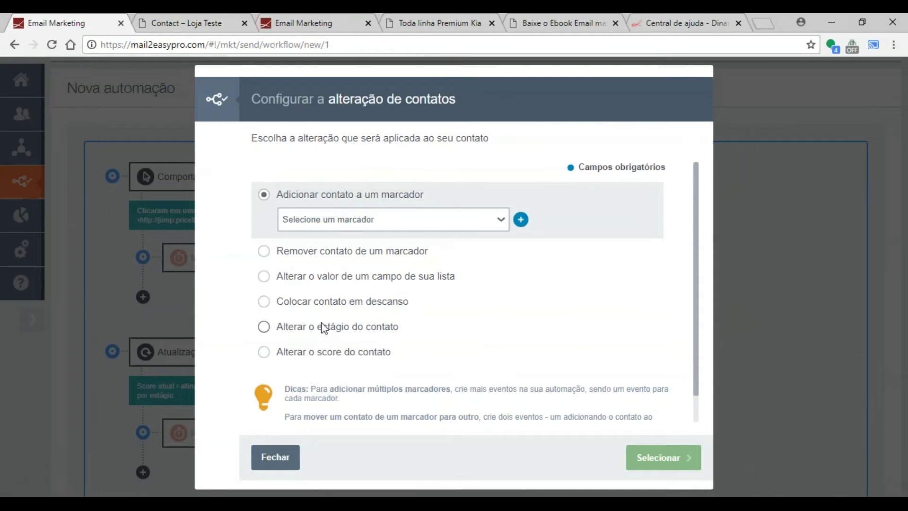
left_click(324, 327)
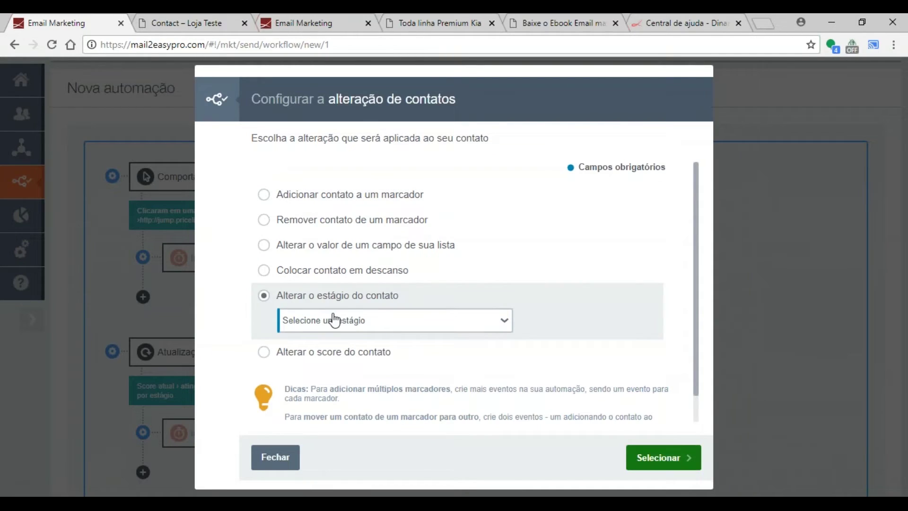
left_click(335, 318)
left_click(345, 364)
left_click(662, 456)
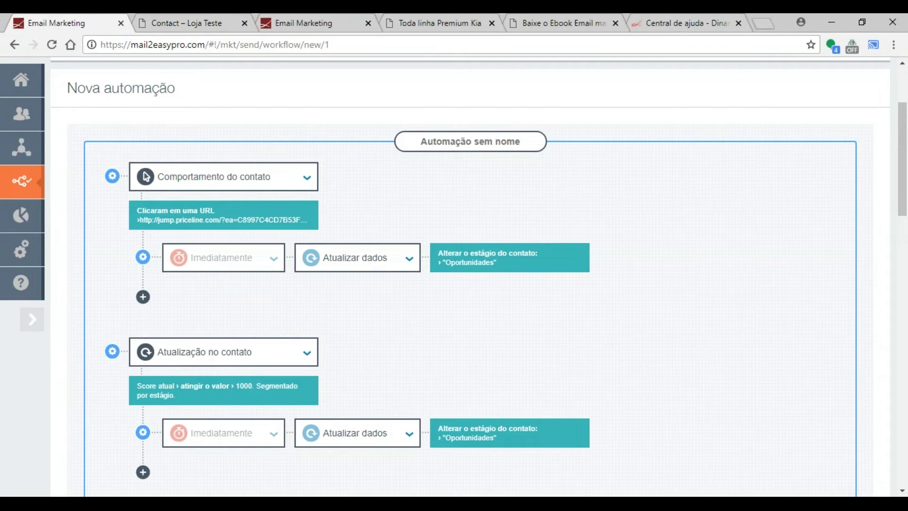
Step: Name the automation "muda para oportunidade"
scroll(537, 142, "down", 4)
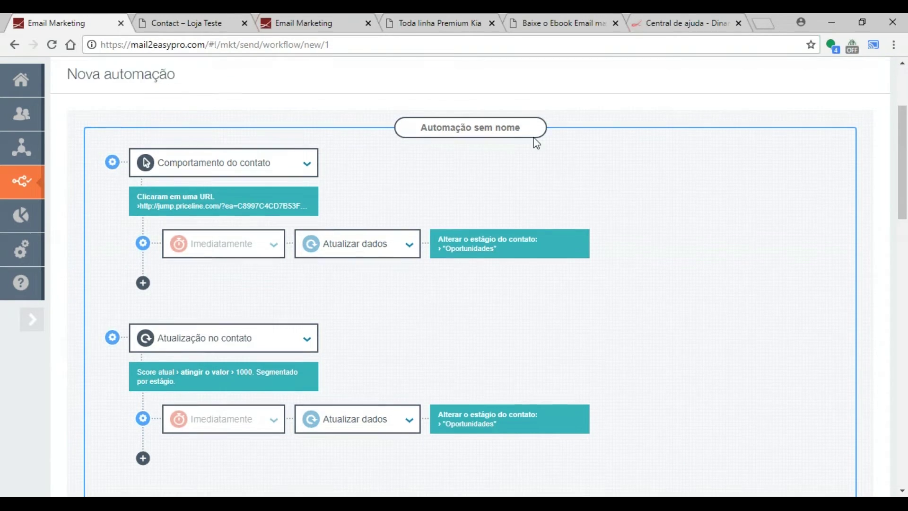
scroll(523, 256, "up", 3)
left_click(464, 81)
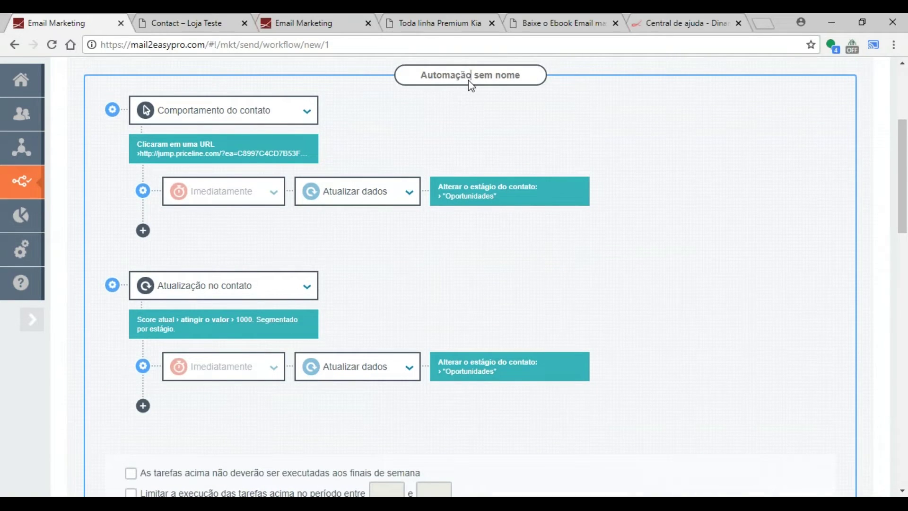
type("muda para orp")
key("BackSpace")
key("BackSpace")
type("portunidade")
Step: Save the automation with both triggers and dismiss the save notice
scroll(625, 193, "down", 4)
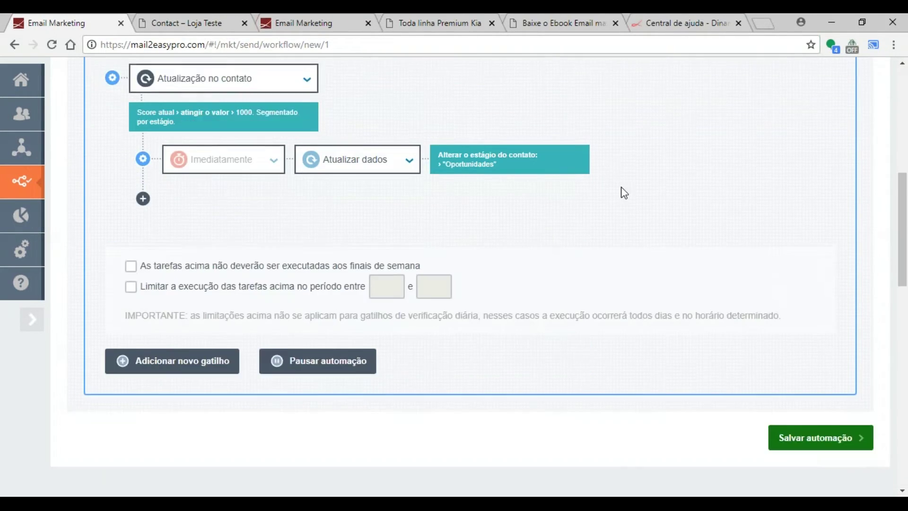
scroll(704, 308, "down", 1)
left_click(778, 386)
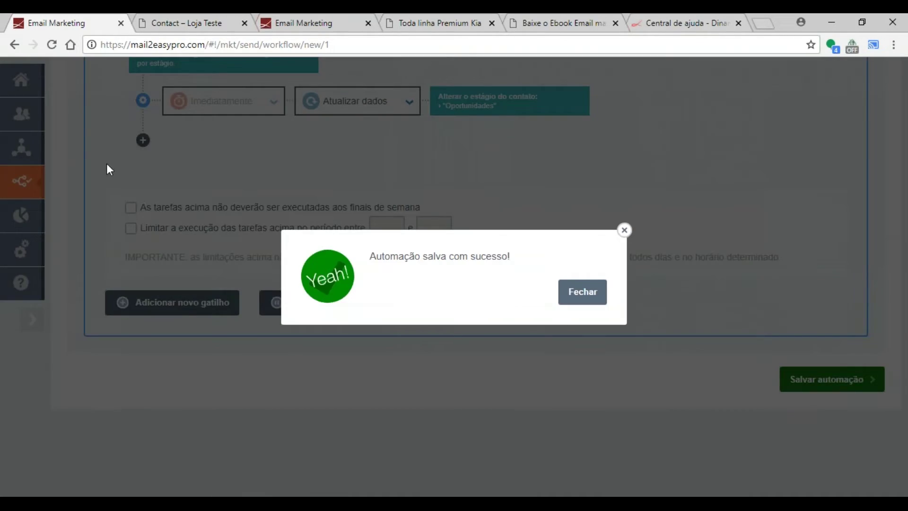
left_click(594, 292)
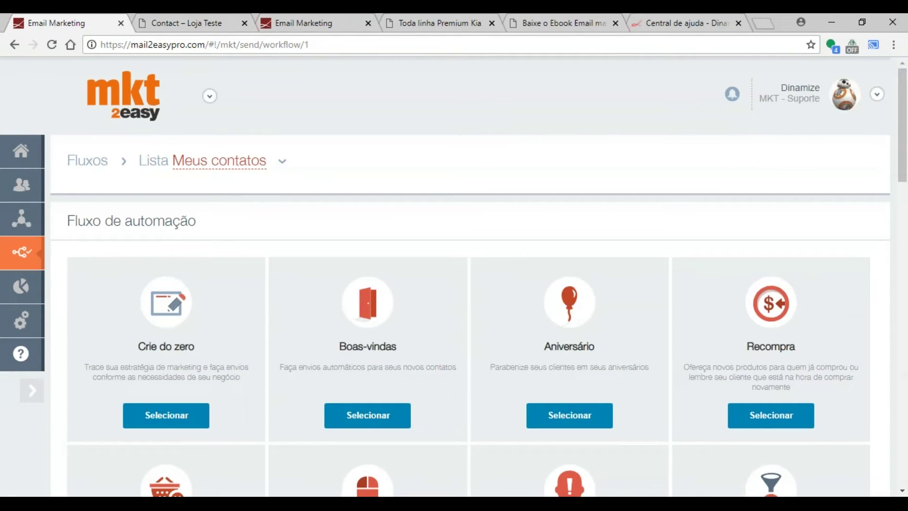
Step: Go to the E-mail channel and look through the saved email models
mouse_move(30, 231)
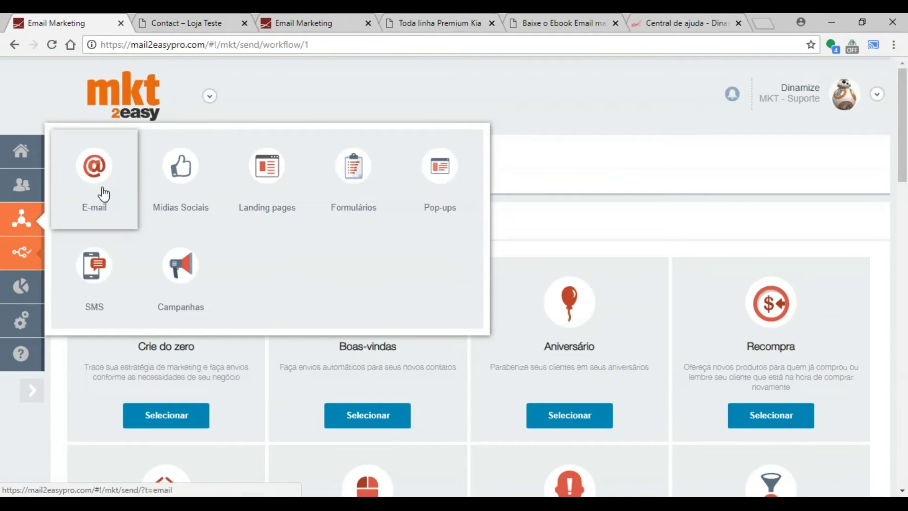
left_click(24, 221)
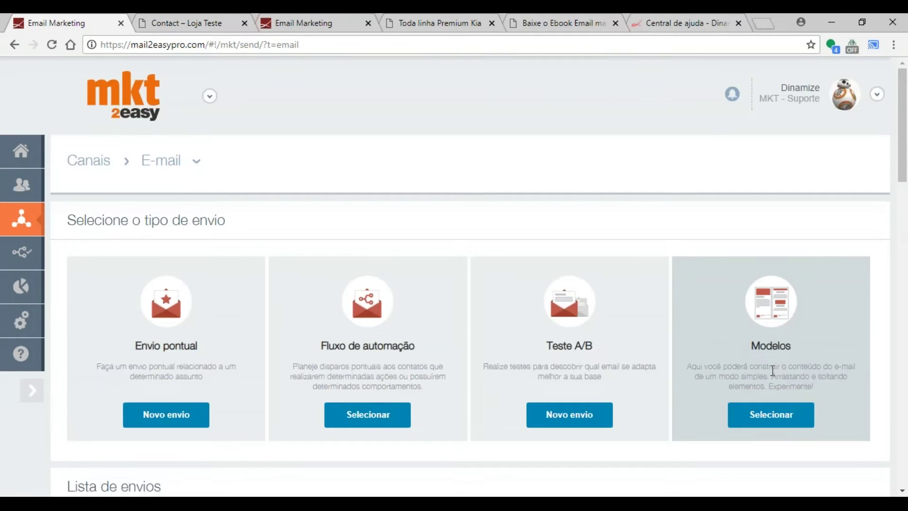
scroll(731, 350, "down", 1)
left_click(771, 348)
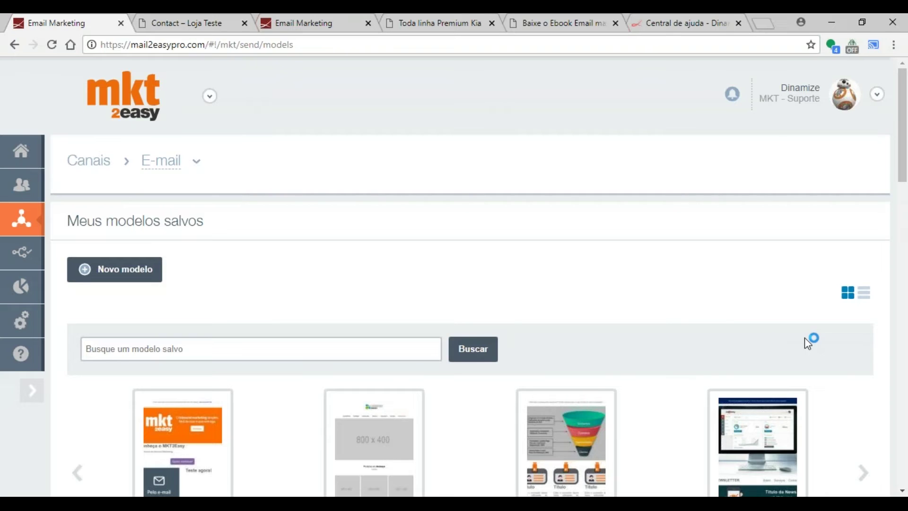
scroll(811, 339, "down", 4)
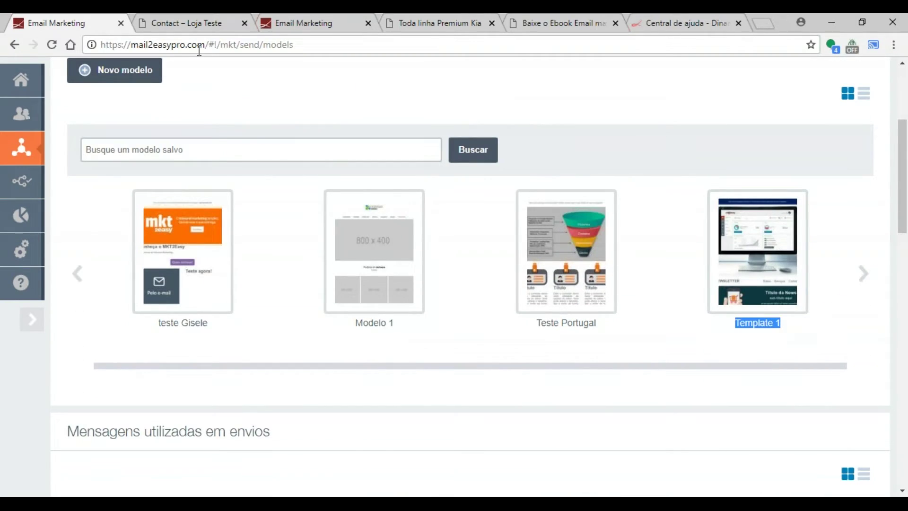
scroll(115, 168, "up", 3)
Step: Start a new email model, discarding the existing draft, and examine the available content origin options
left_click(115, 202)
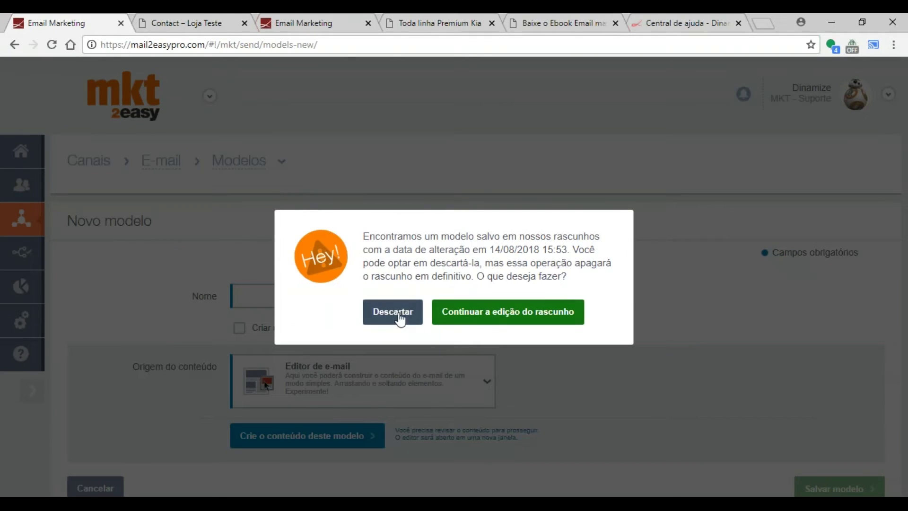
left_click(399, 316)
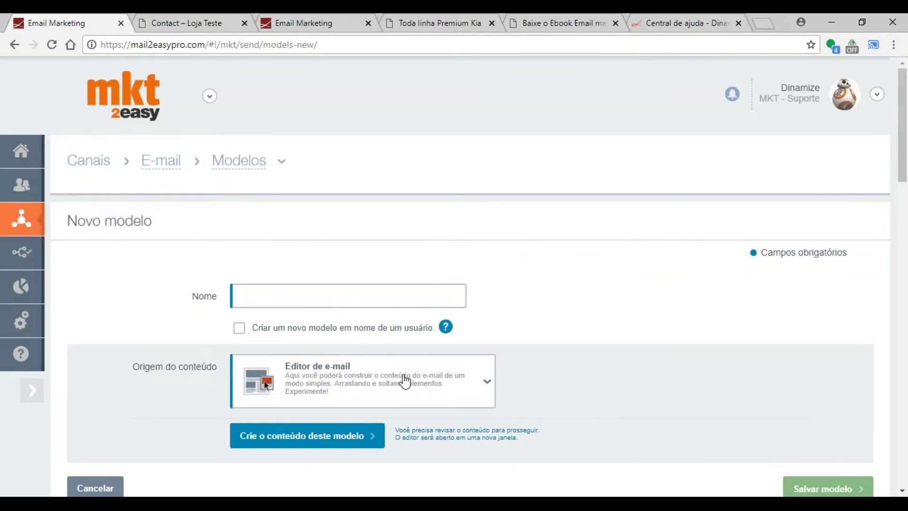
left_click(402, 380)
scroll(335, 312, "down", 2)
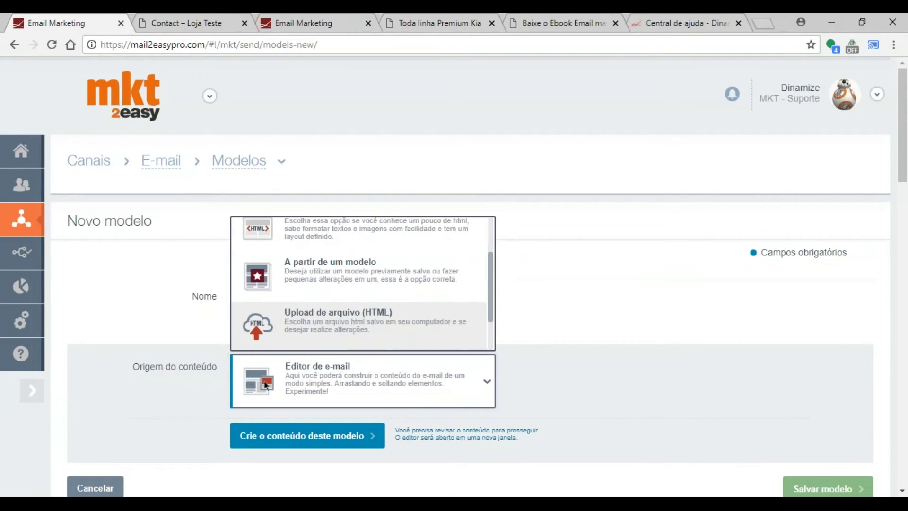
left_click(547, 271)
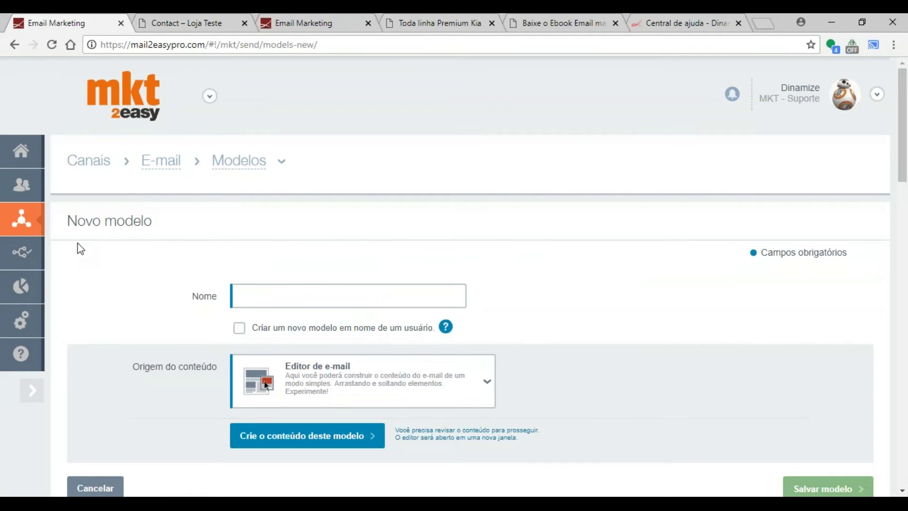
Step: Abandon the new email model and start another Crie do zero automation flow for the Meus contatos list
left_click(35, 242)
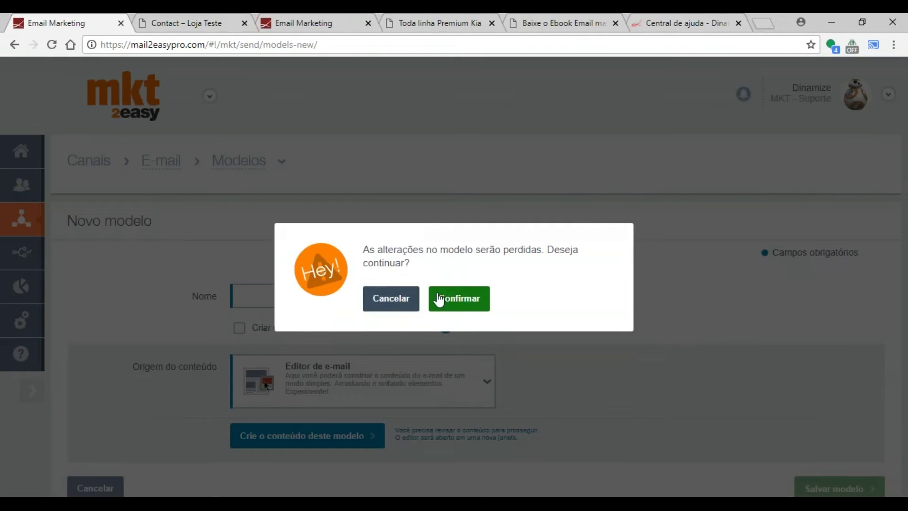
left_click(436, 300)
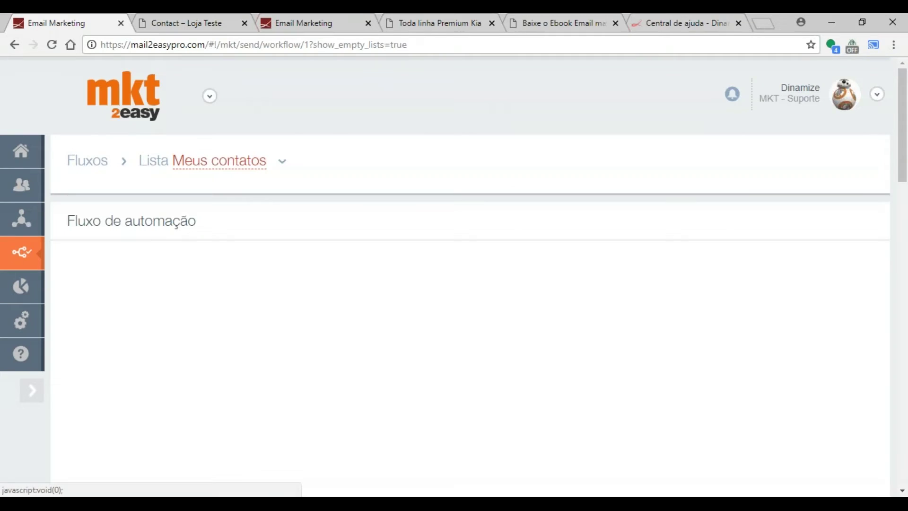
scroll(452, 295, "down", 6)
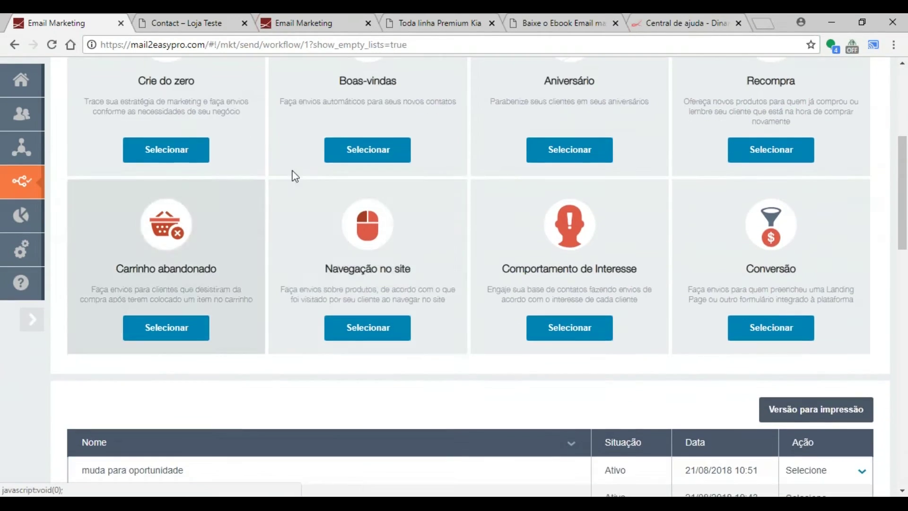
scroll(341, 235, "up", 2)
left_click(163, 216)
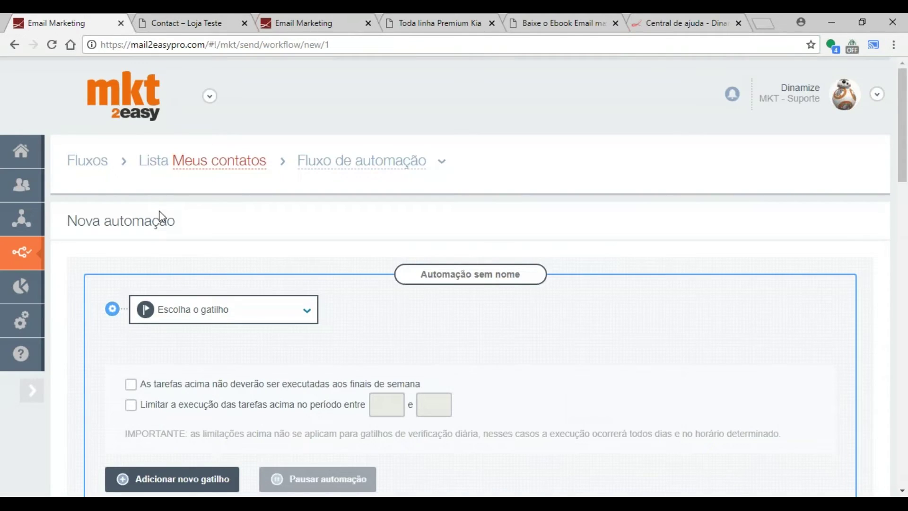
Step: Choose the Pós-clique trigger for the new automation and set its site to mkt2easy.dinamizeweb.com.br
left_click(200, 319)
scroll(203, 350, "down", 3)
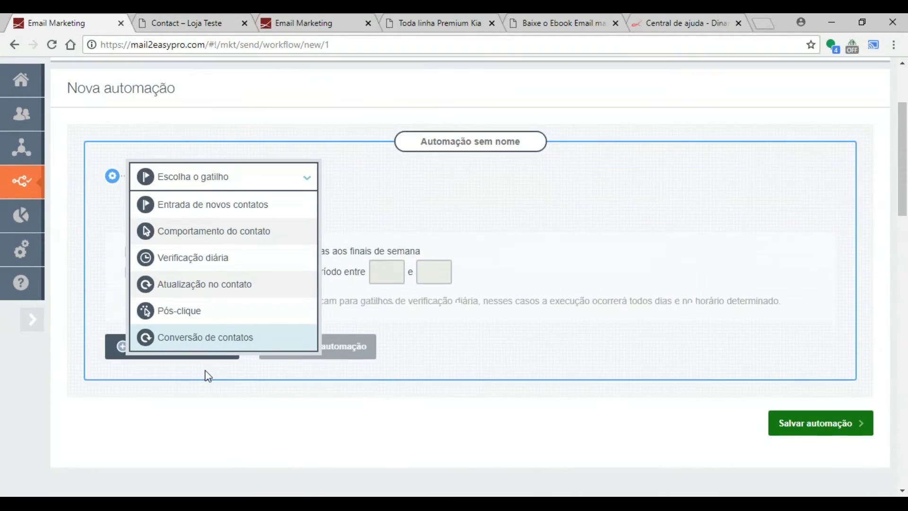
left_click(197, 311)
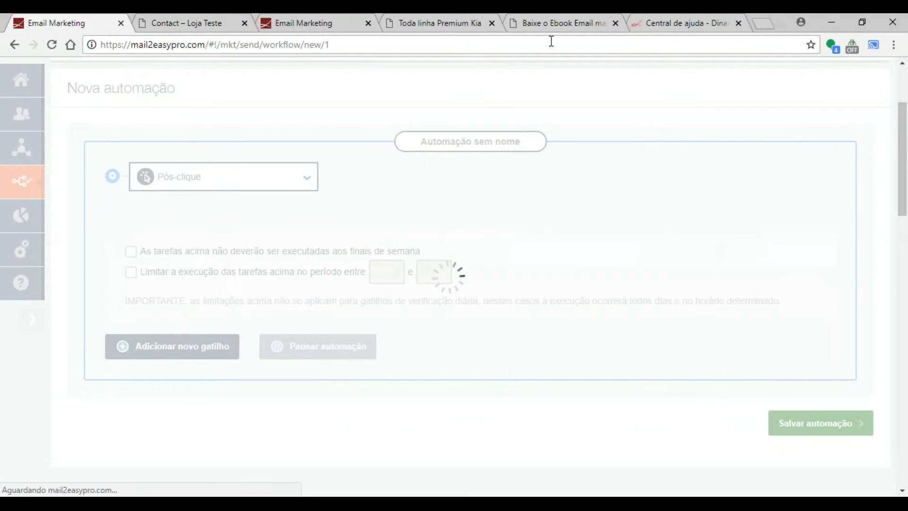
left_click(642, 17)
scroll(486, 169, "up", 20)
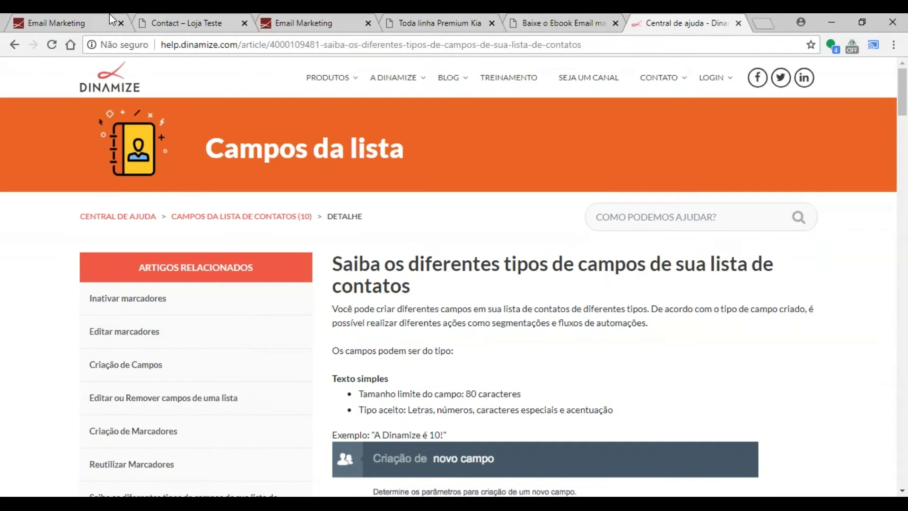
left_click(47, 21)
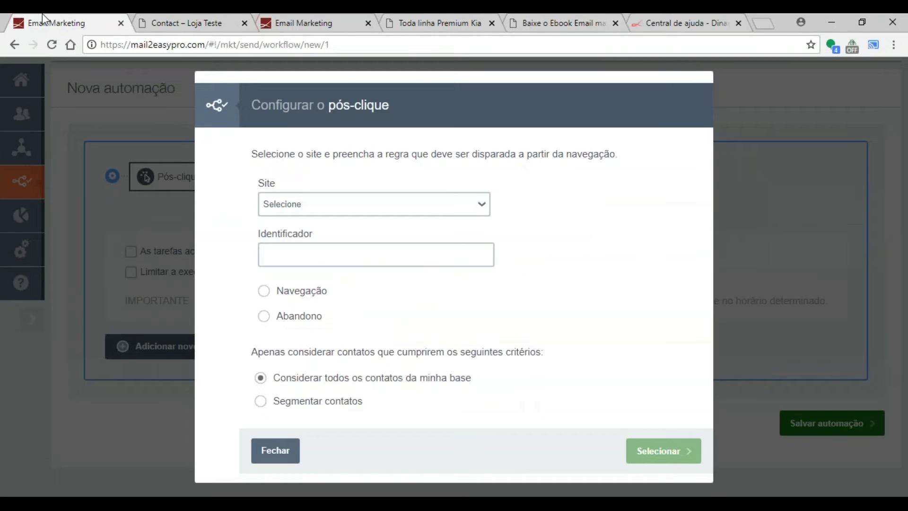
left_click(333, 204)
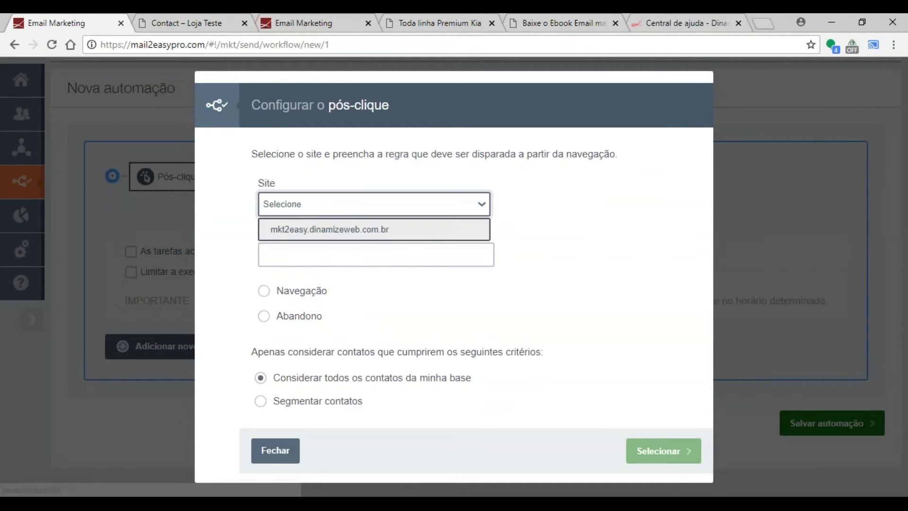
left_click(324, 236)
Step: Switch to the browser tab with the list settings and open the Ajuda tutorials page there
left_click(353, 17)
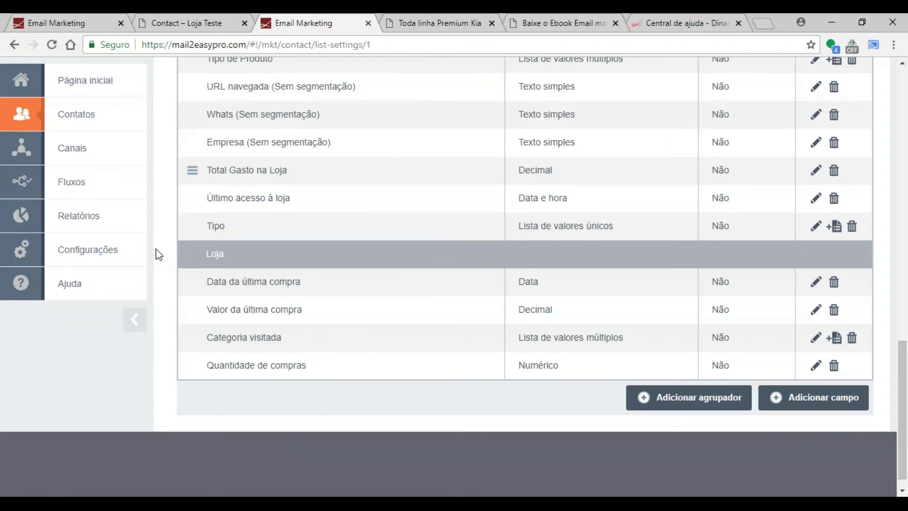
left_click(71, 283)
left_click(283, 279)
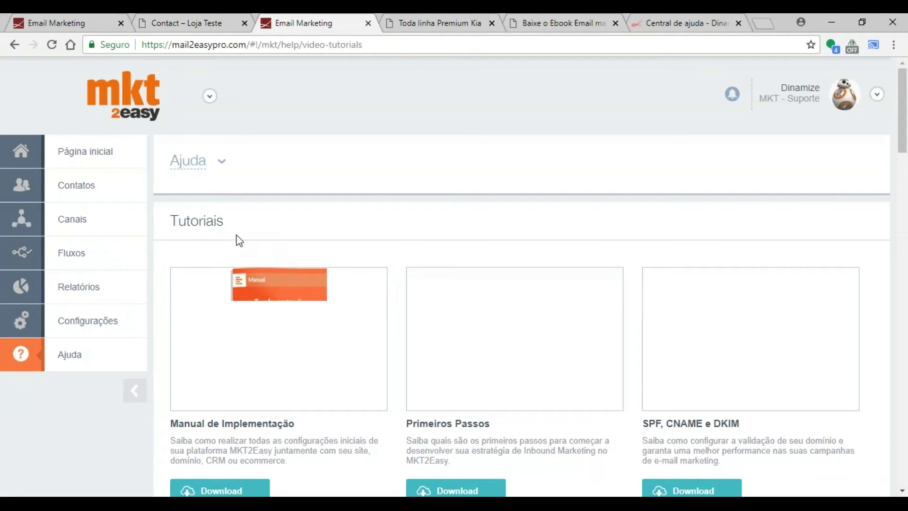
Step: Examine the manuals on the tutorials page, including Pós-clique em automações, and highlight the Google Tag Manager manual's title
scroll(324, 240, "down", 4)
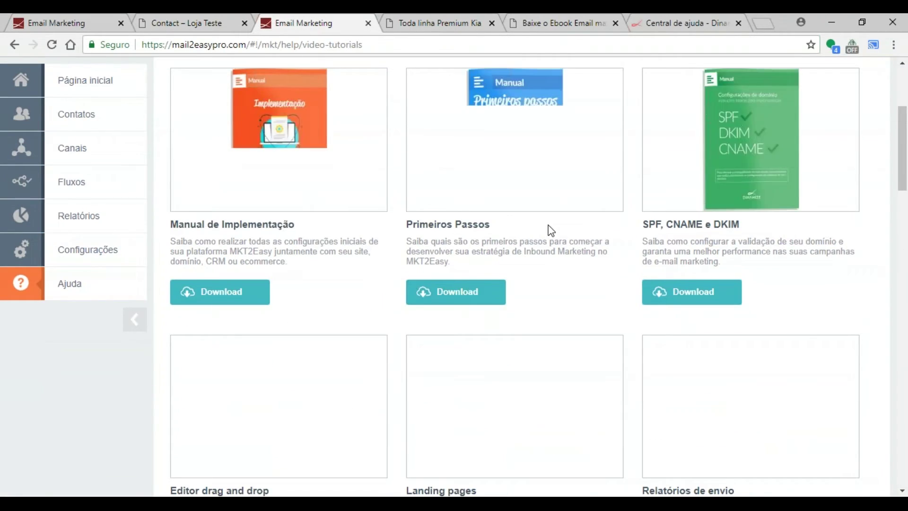
scroll(547, 229, "down", 3)
scroll(399, 283, "down", 6)
scroll(402, 283, "up", 3)
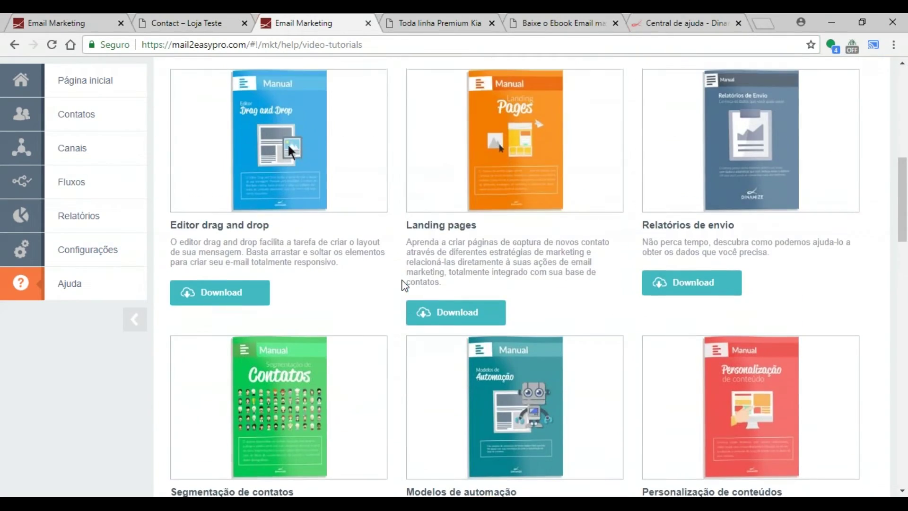
scroll(401, 284, "down", 1)
scroll(637, 328, "down", 12)
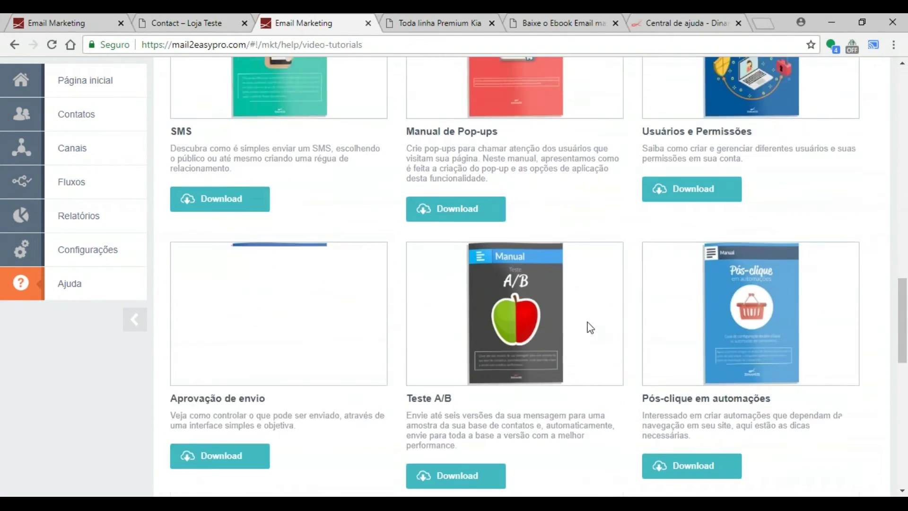
mouse_move(681, 407)
left_mouse_down()
mouse_move(646, 359)
mouse_move(750, 360)
mouse_move(680, 410)
left_mouse_up()
scroll(660, 383, "down", 7)
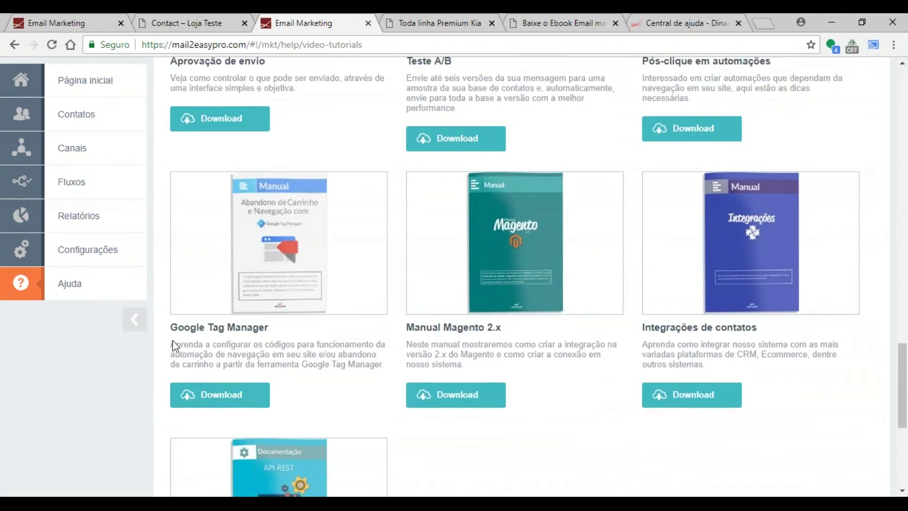
left_click_drag(174, 295, 268, 312)
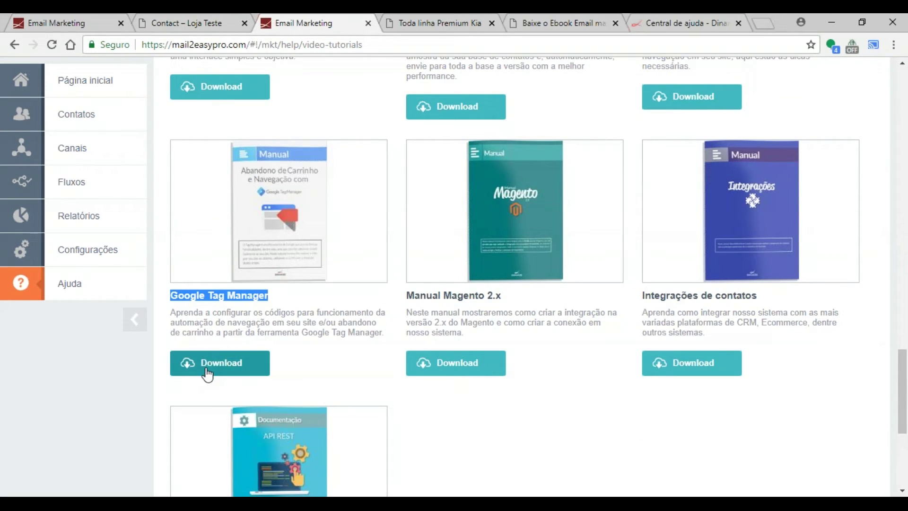
scroll(372, 294, "up", 1)
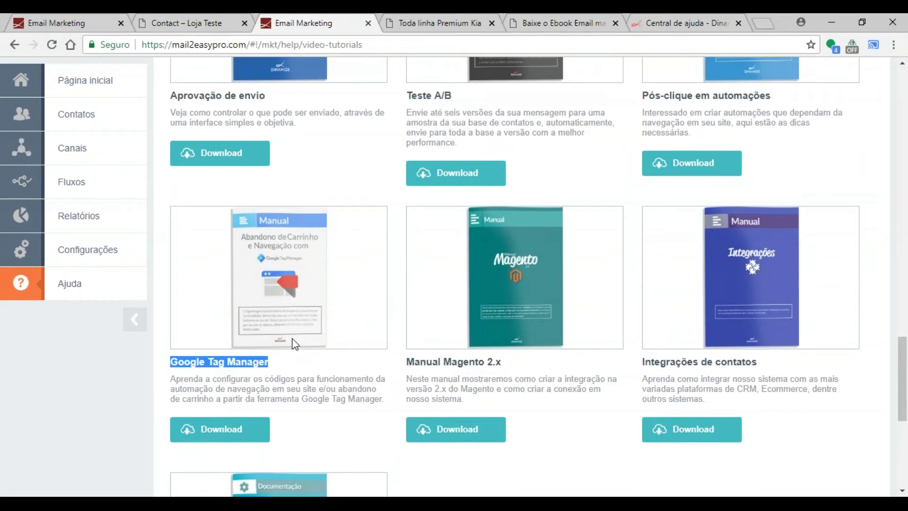
scroll(286, 189, "down", 1)
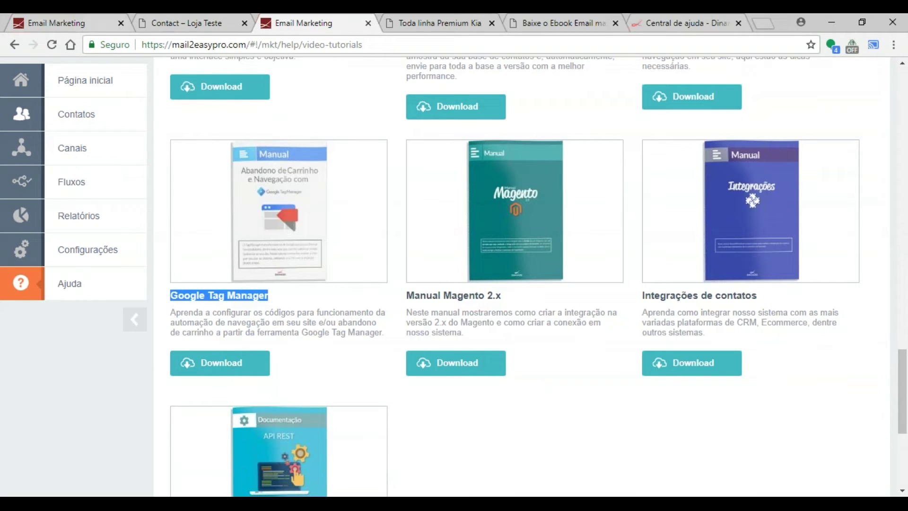
Step: Return to the new automation's tab and finish its Pós-clique trigger with the identifier navegação and the Navegação type
left_click(109, 14)
left_click(297, 249)
type("ident")
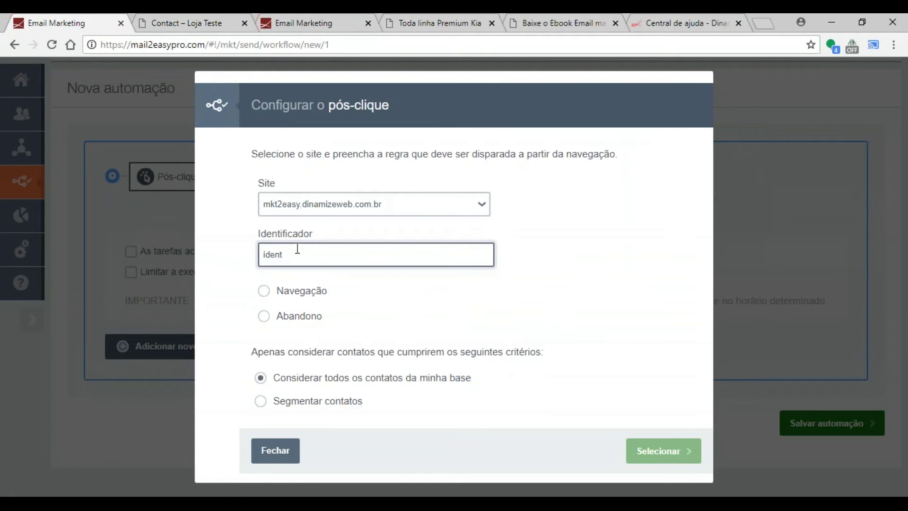
key("BackSpace")
key("BackSpace")
key("BackSpace")
key("BackSpace")
type("navegação")
left_click(319, 292)
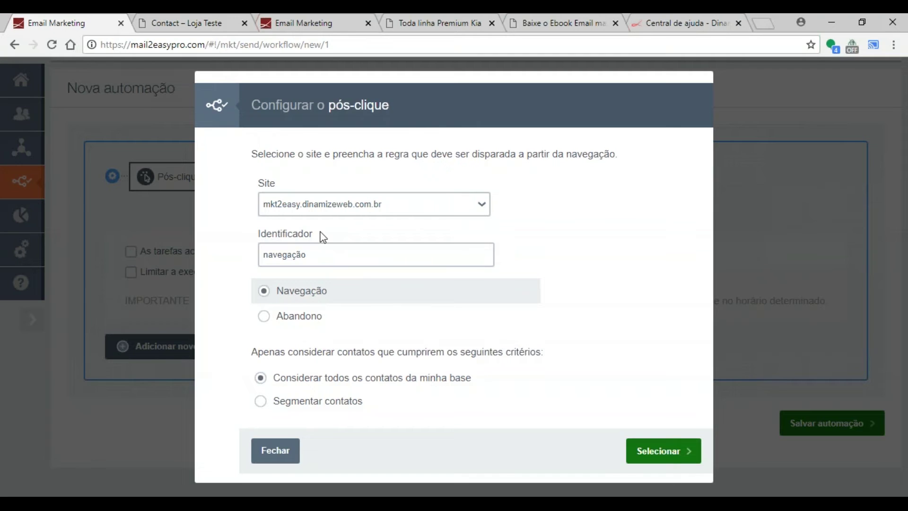
left_click(644, 455)
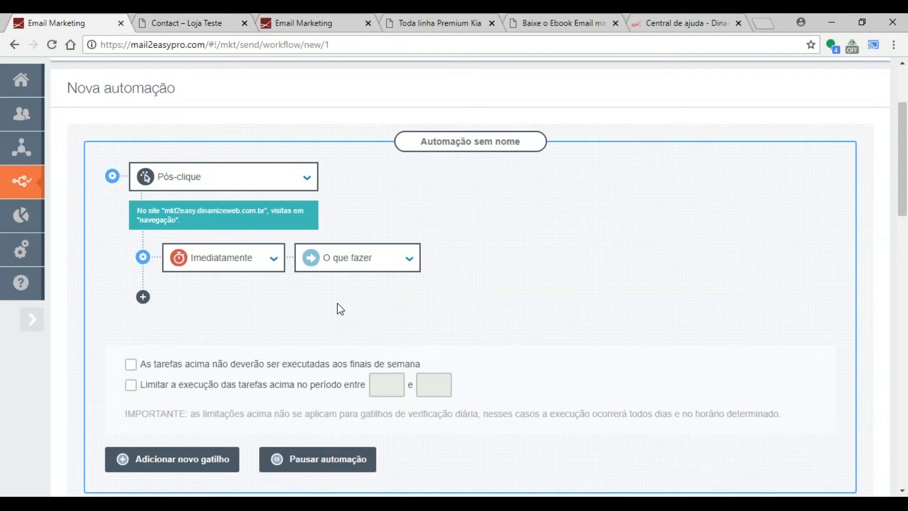
Step: Add an immediate Atualizar dados action that adds the contact to the marker navegação no site
mouse_move(258, 230)
left_click(353, 263)
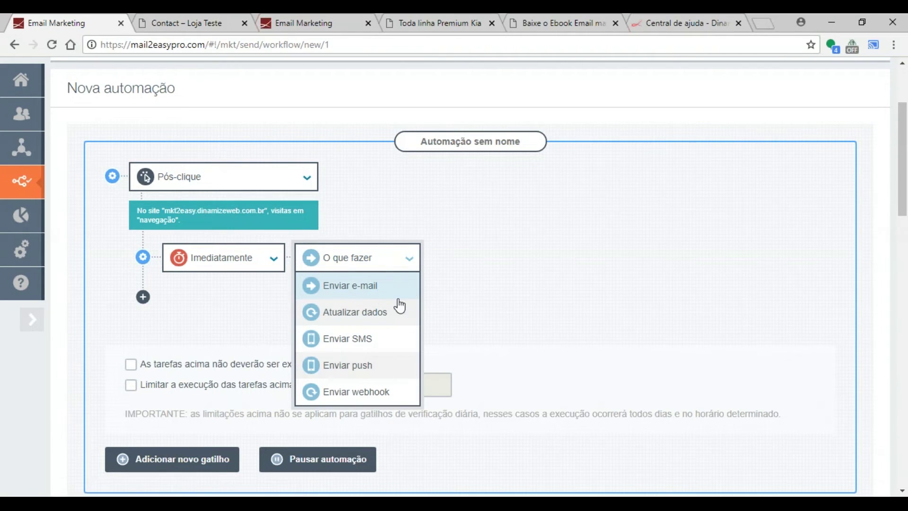
left_click(374, 316)
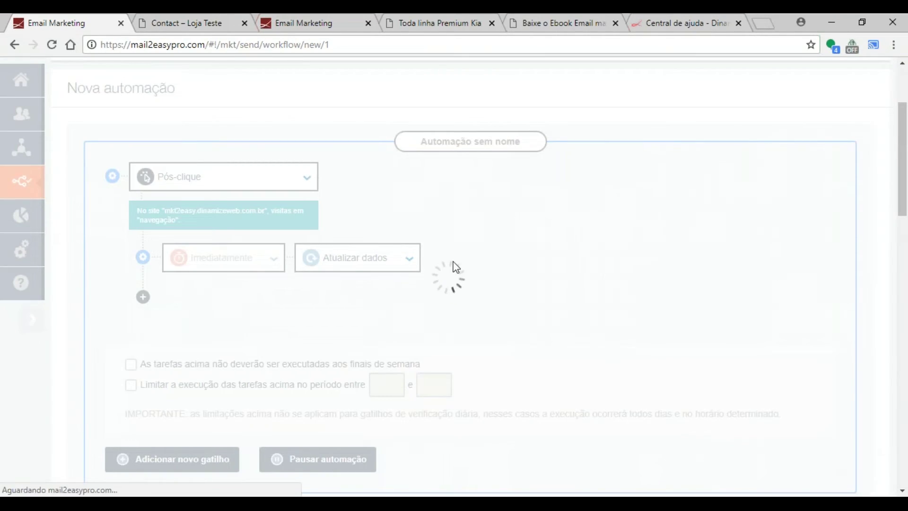
left_click(427, 223)
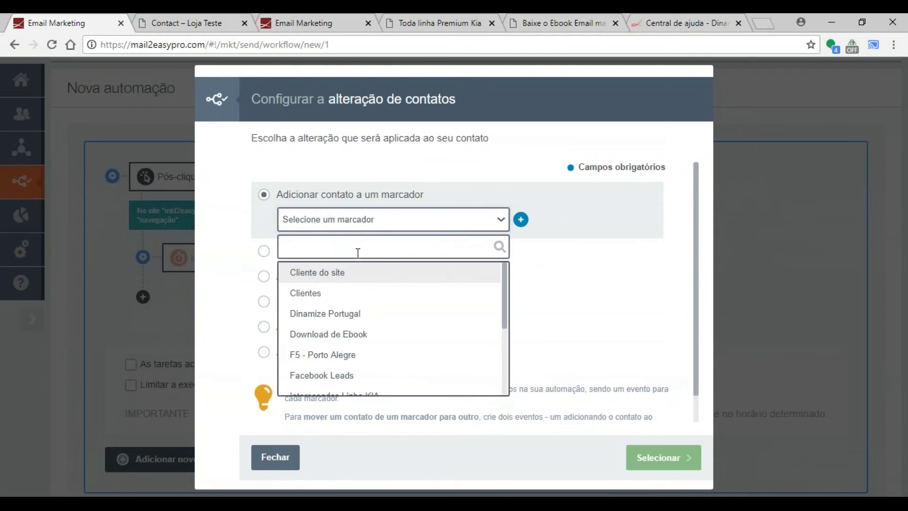
type("nave")
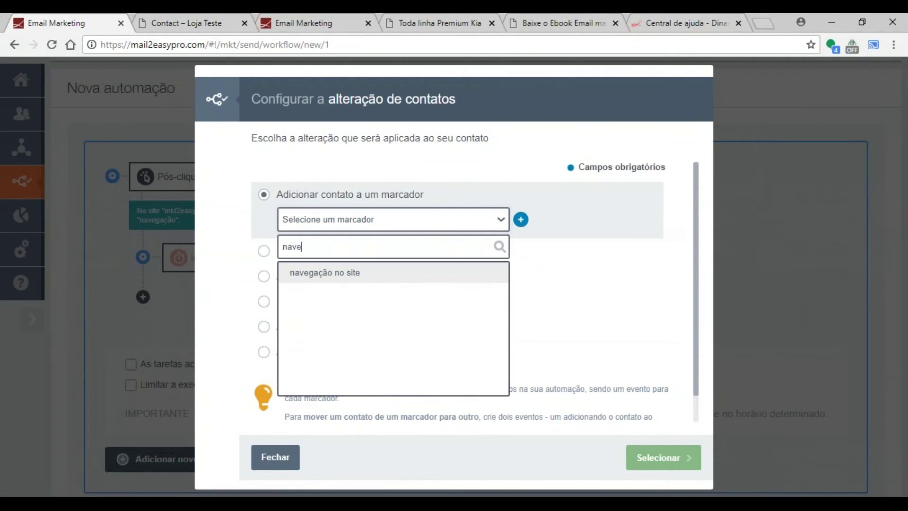
left_click(359, 268)
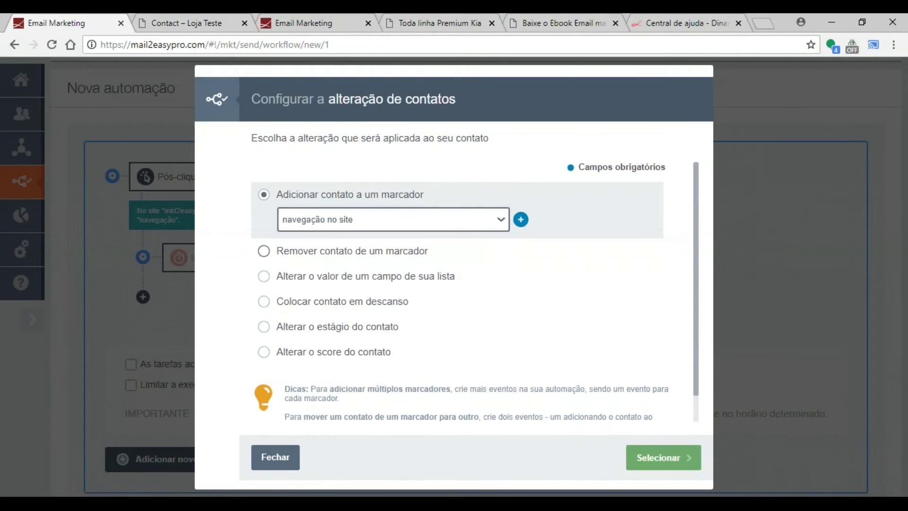
left_click(671, 463)
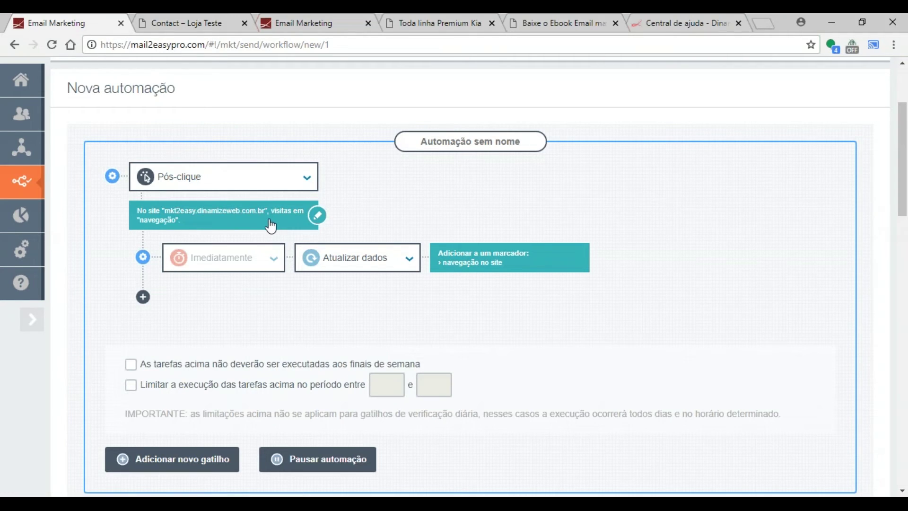
Step: Name the automation Navegação, save it and confirm the save
left_click(477, 140)
key("ctrl+a")
type("Navegaç")
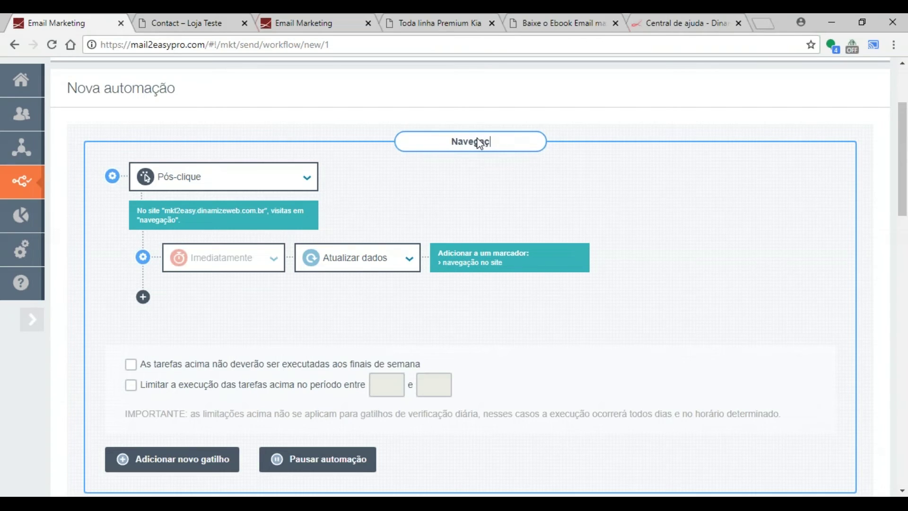
type("ão")
scroll(581, 246, "down", 4)
left_click(845, 336)
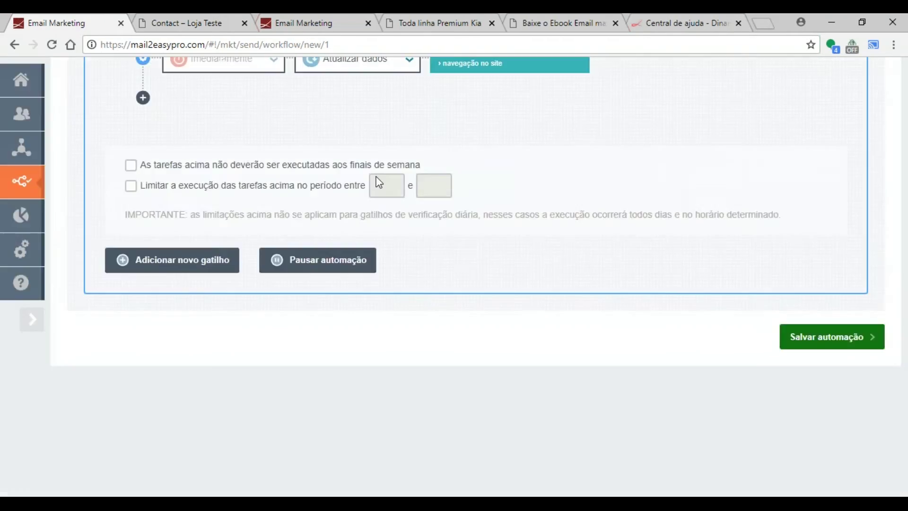
left_click(583, 290)
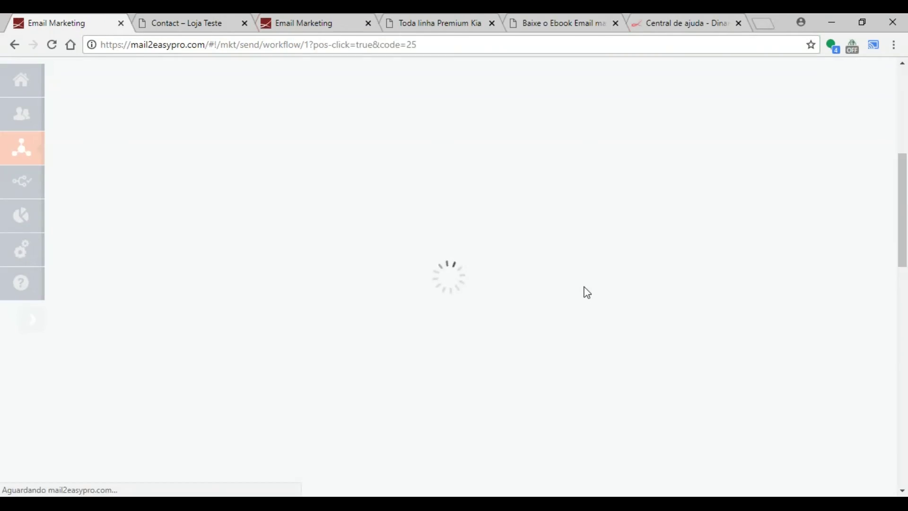
Step: Switch to the Loja Teste browser tab, reload its contact page and open the store's home page
left_click(193, 23)
key("F5")
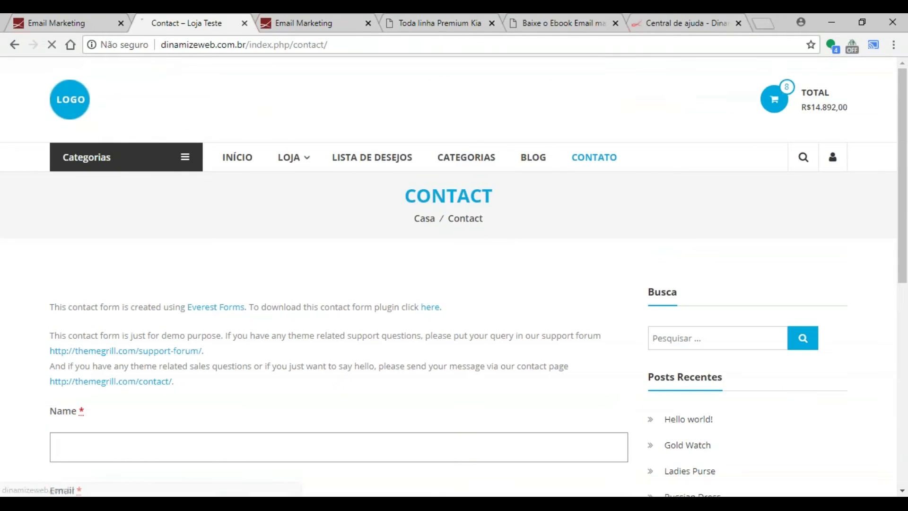
scroll(270, 111, "down", 2)
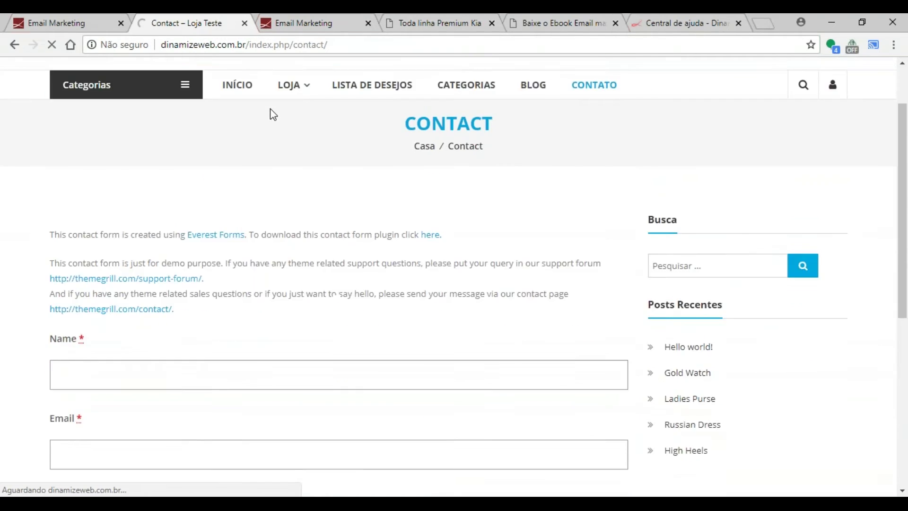
scroll(254, 156, "up", 2)
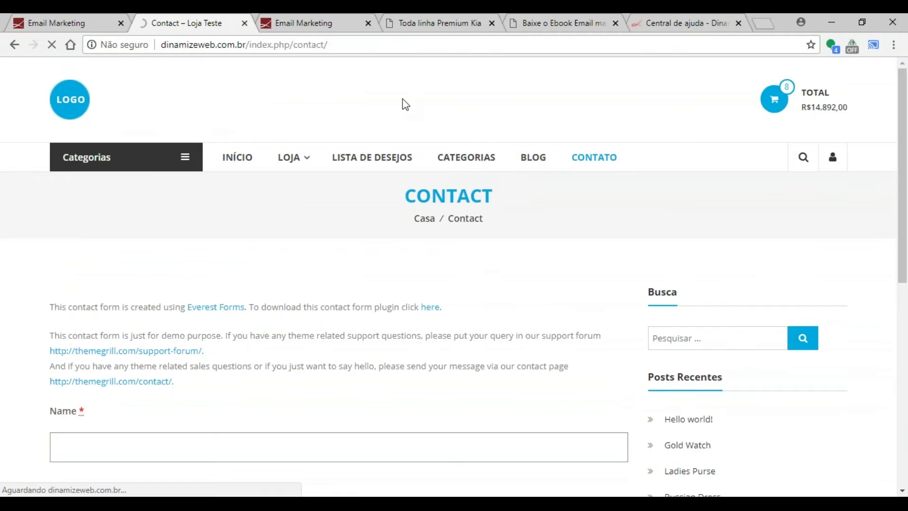
left_click(121, 90)
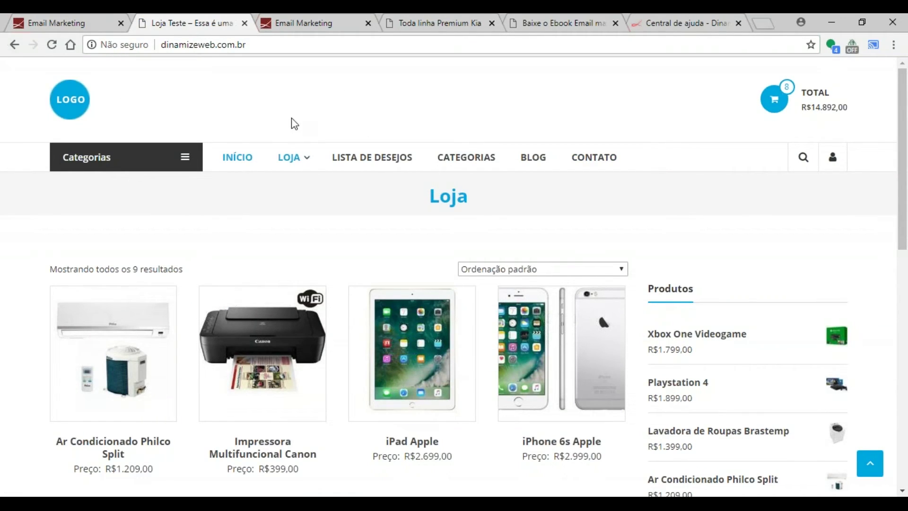
Step: Search the web for google tag manager in a new browser tab
left_click(765, 24)
type("goo")
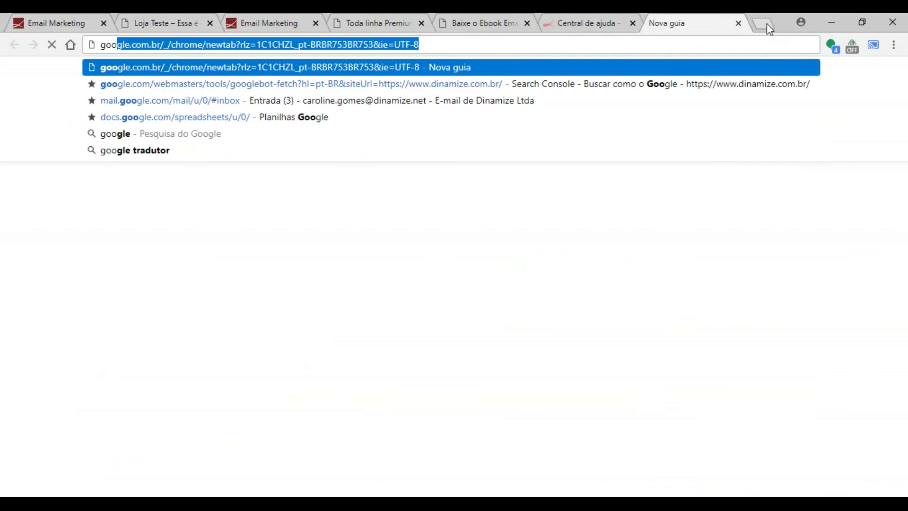
type("gle ta")
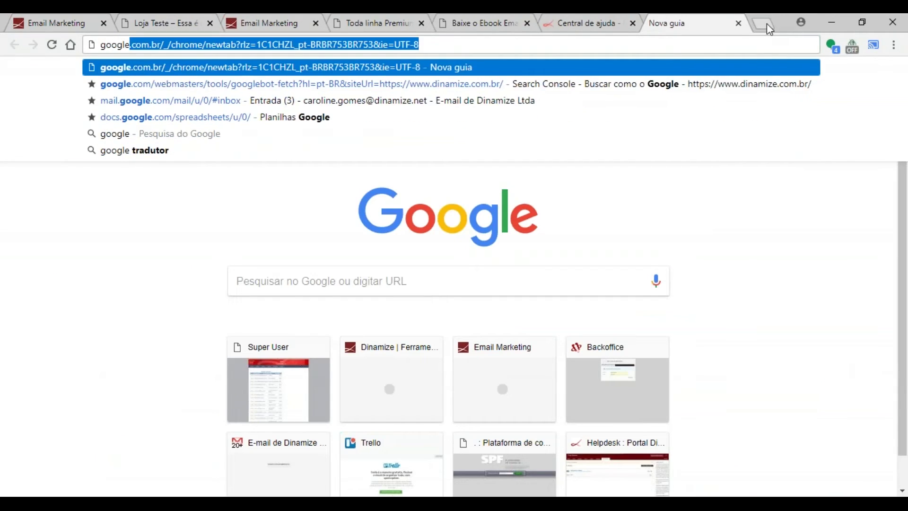
type("g am")
key("BackSpace")
key("BackSpace")
type("manage")
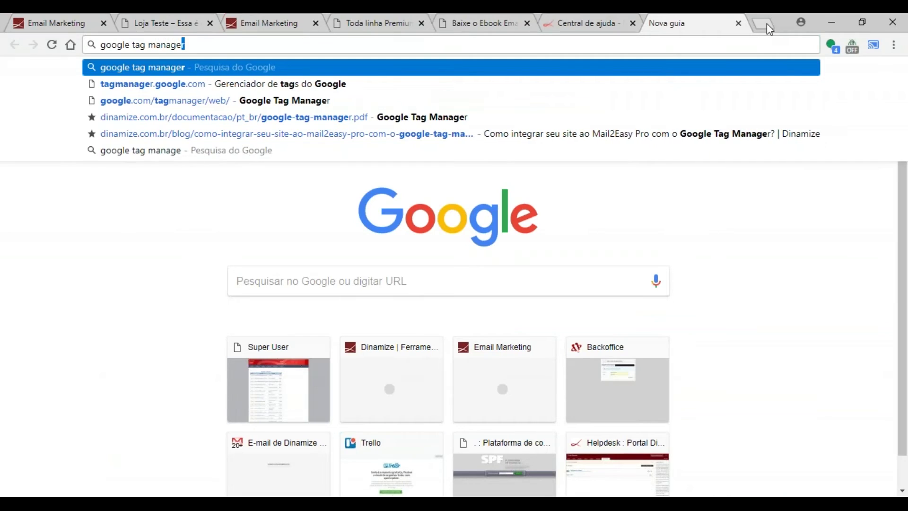
key("Return")
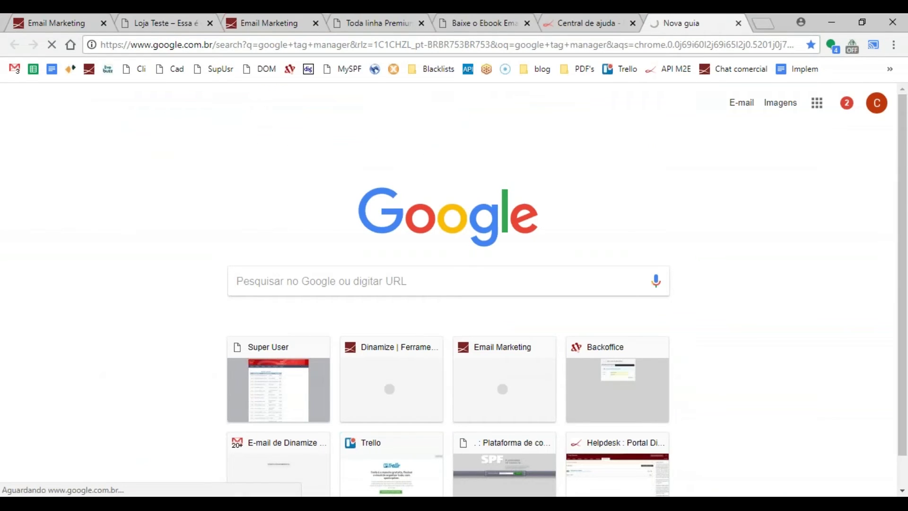
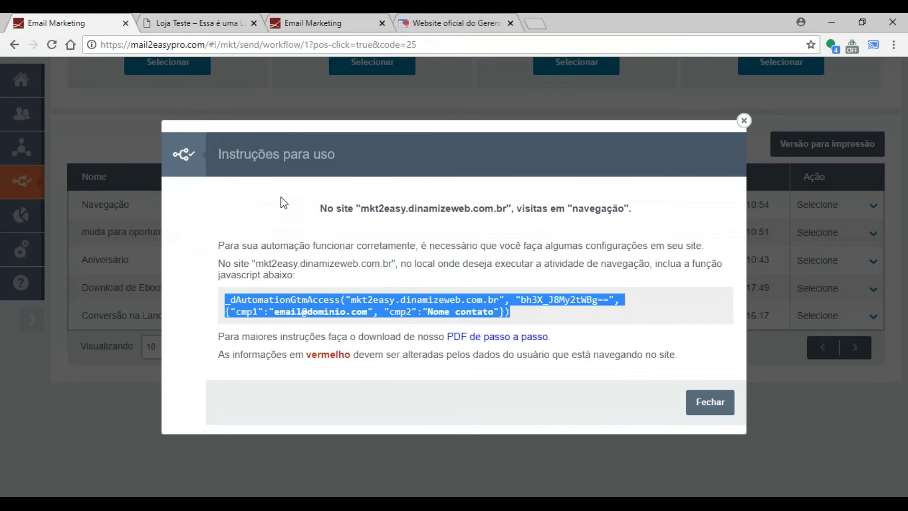
Step: Open the login from the Google Tag Manager site tab and return to the automation's usage instructions
left_click(435, 21)
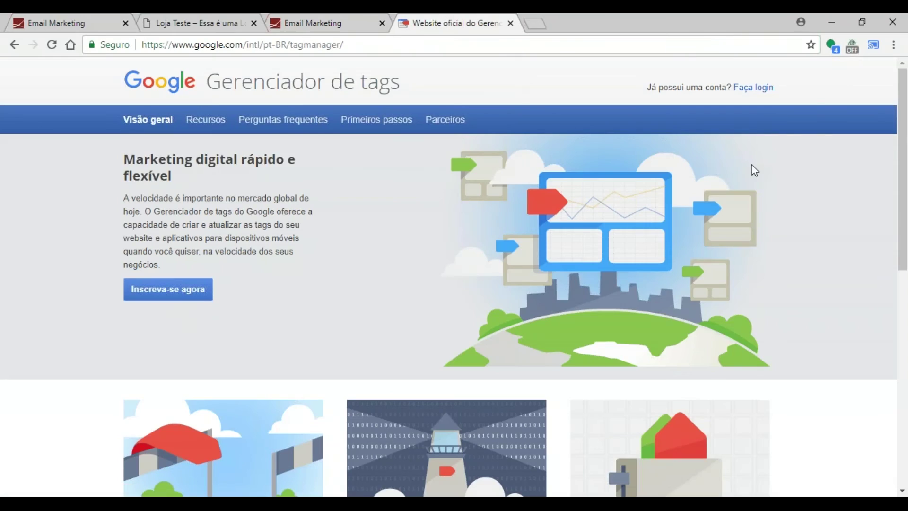
left_click(742, 92)
left_click(70, 22)
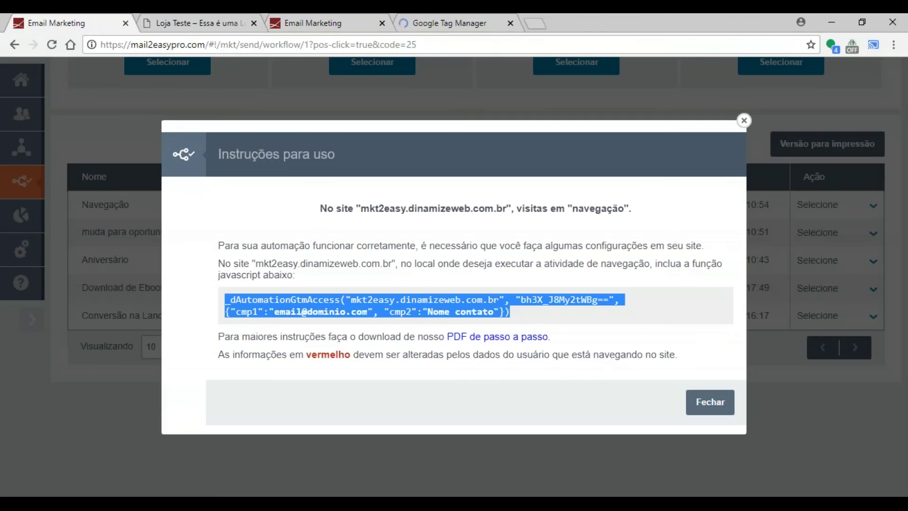
Step: Examine the navigation script in the usage instructions, highlighting the site call, the email parameter and the contact name parameter
left_click(331, 276)
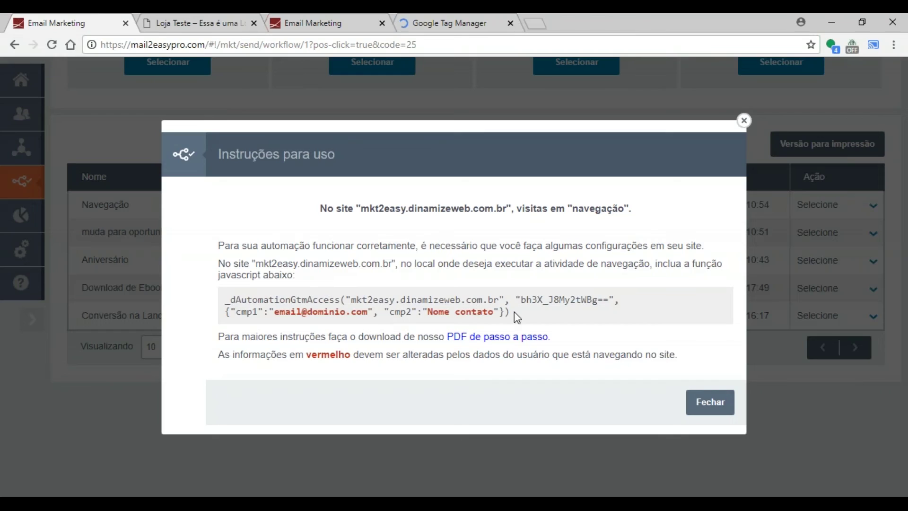
left_click_drag(300, 296, 617, 299)
left_click(587, 324)
left_click_drag(505, 313, 334, 312)
left_click_drag(422, 312, 495, 311)
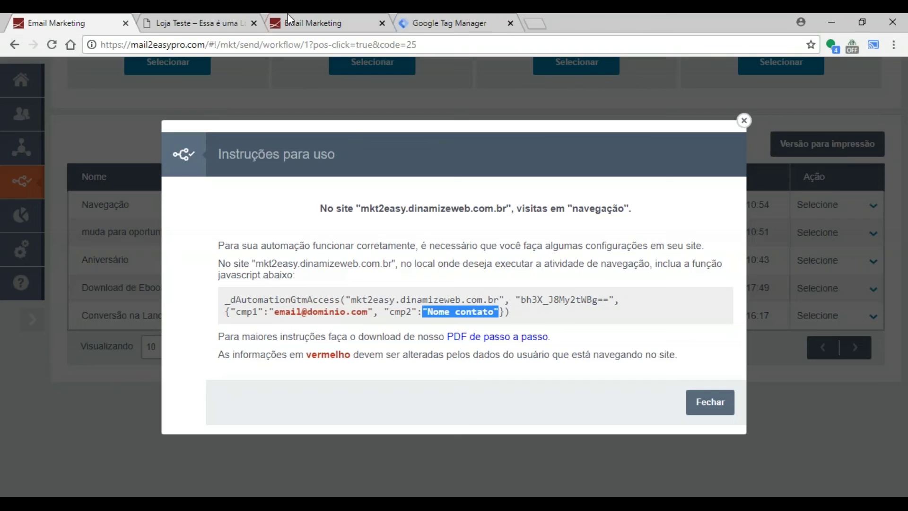
Step: Switch to the browser tab with the Ajuda page and open the settings of the Meus contatos list there
left_click(290, 23)
left_click(75, 114)
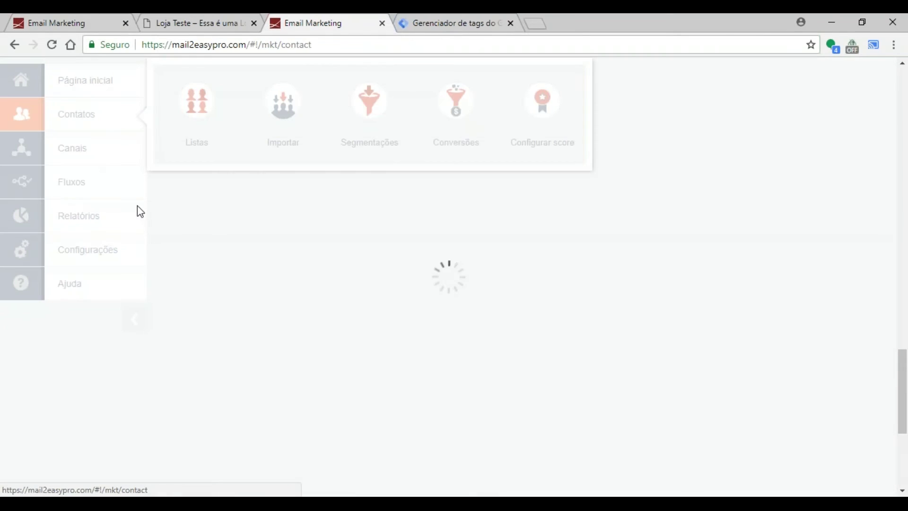
scroll(770, 194, "down", 4)
left_click(827, 96)
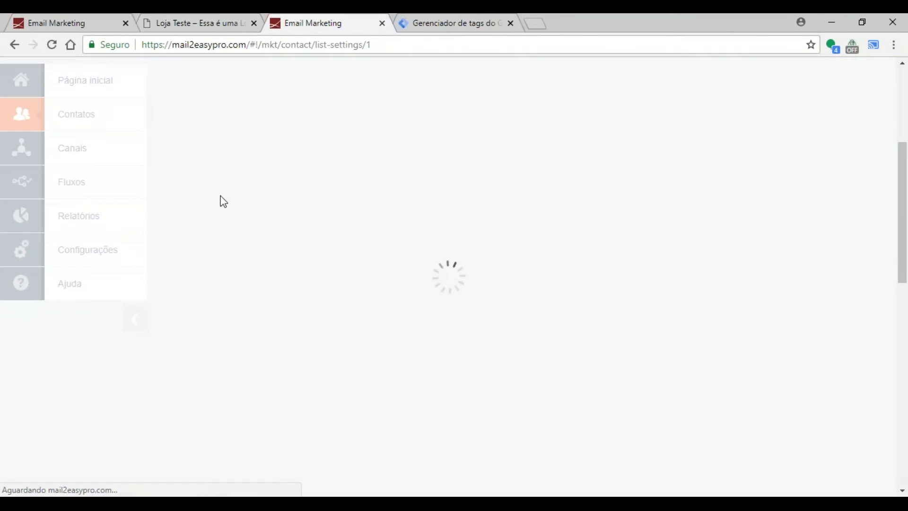
scroll(235, 174, "down", 2)
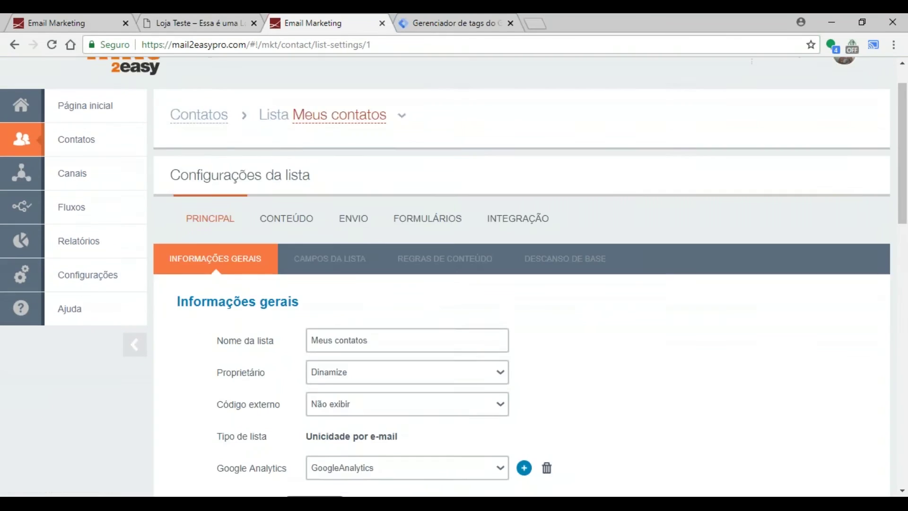
Step: Show the list fields of Meus contatos and open the iPad Apple product page in the Loja Teste browser tab
scroll(310, 310, "up", 2)
left_click(322, 305)
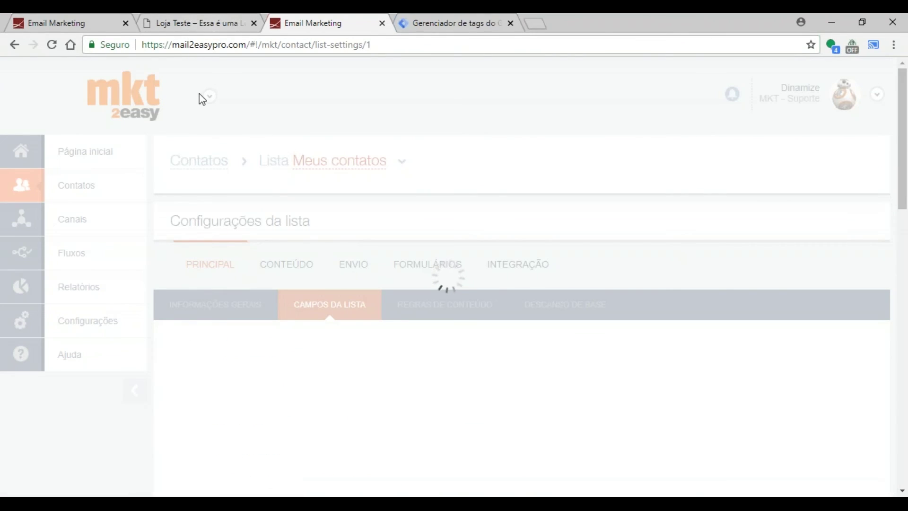
left_click(186, 19)
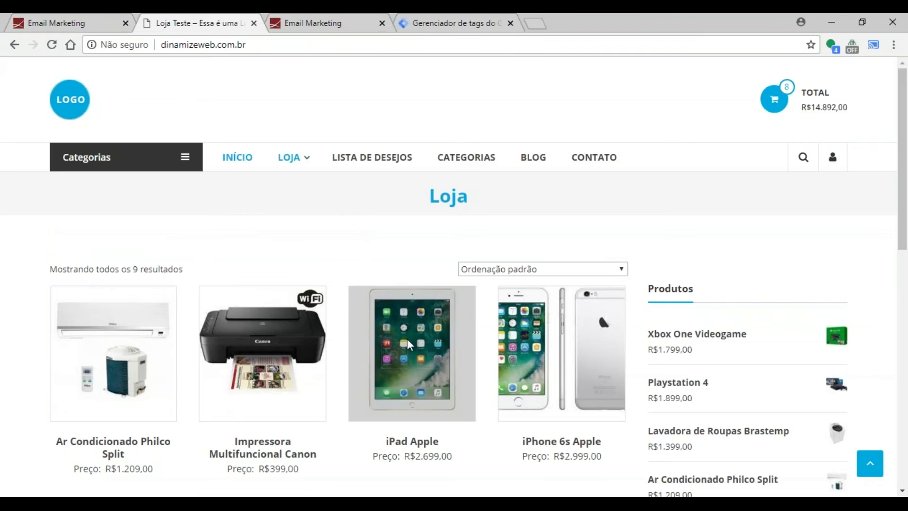
scroll(407, 339, "down", 4)
left_click(416, 242)
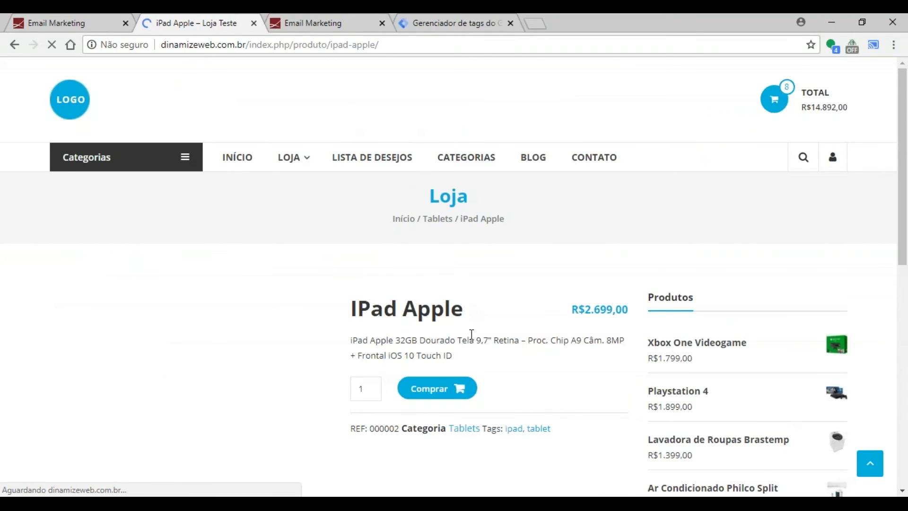
Step: Examine the iPad Apple product page, including its details, reviews area and the shopping cart summary
scroll(468, 338, "down", 4)
scroll(339, 316, "up", 4)
scroll(510, 373, "down", 3)
scroll(470, 345, "up", 3)
scroll(568, 260, "down", 10)
scroll(492, 160, "up", 1)
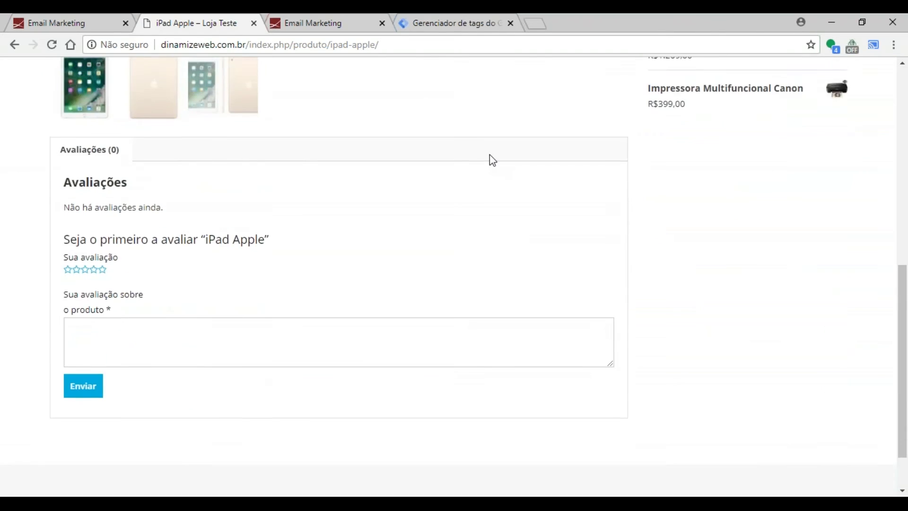
scroll(491, 161, "up", 10)
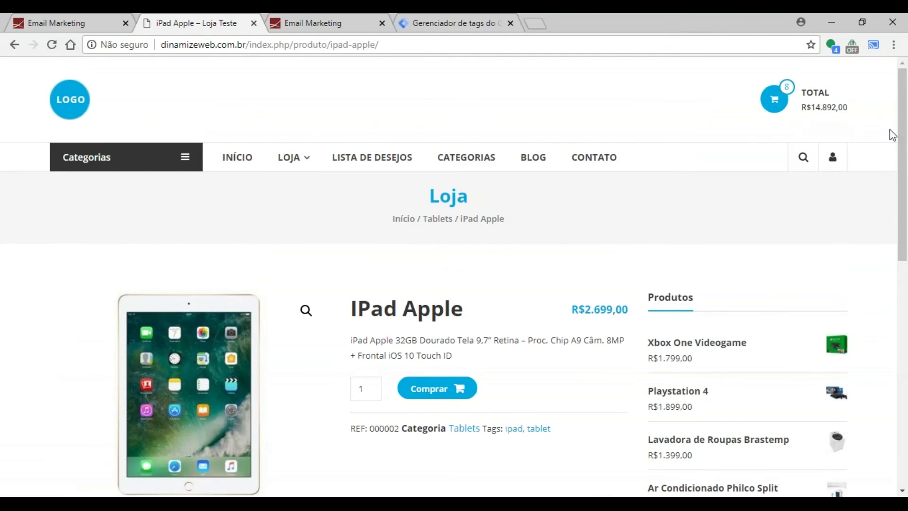
mouse_move(863, 97)
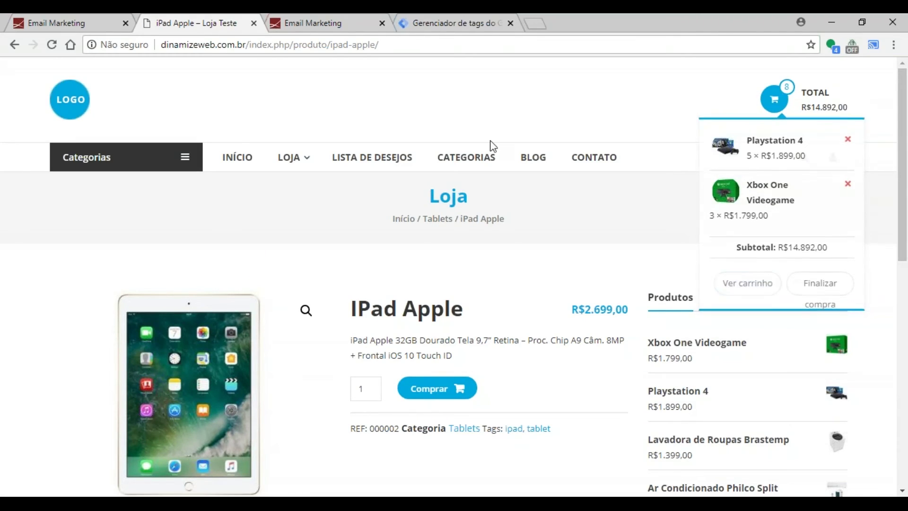
scroll(331, 119, "down", 3)
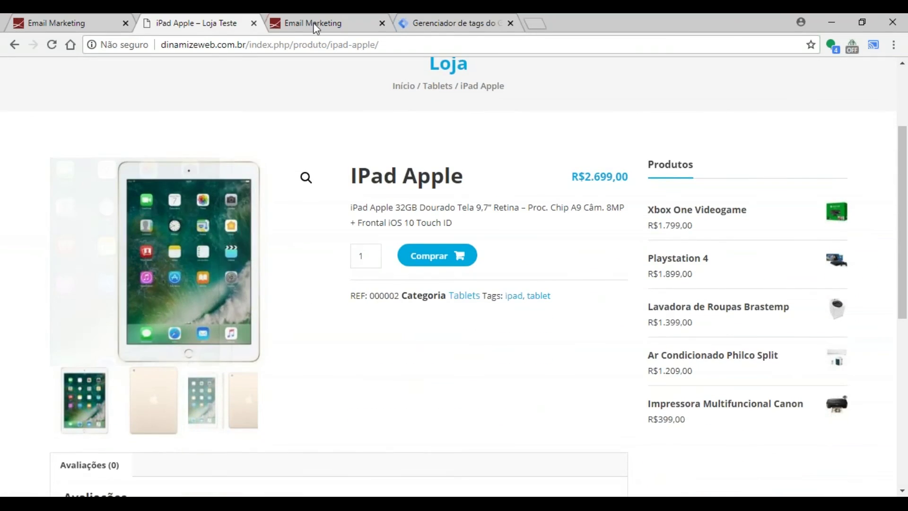
scroll(458, 259, "down", 8)
scroll(421, 280, "up", 10)
scroll(357, 341, "down", 1)
scroll(304, 345, "up", 1)
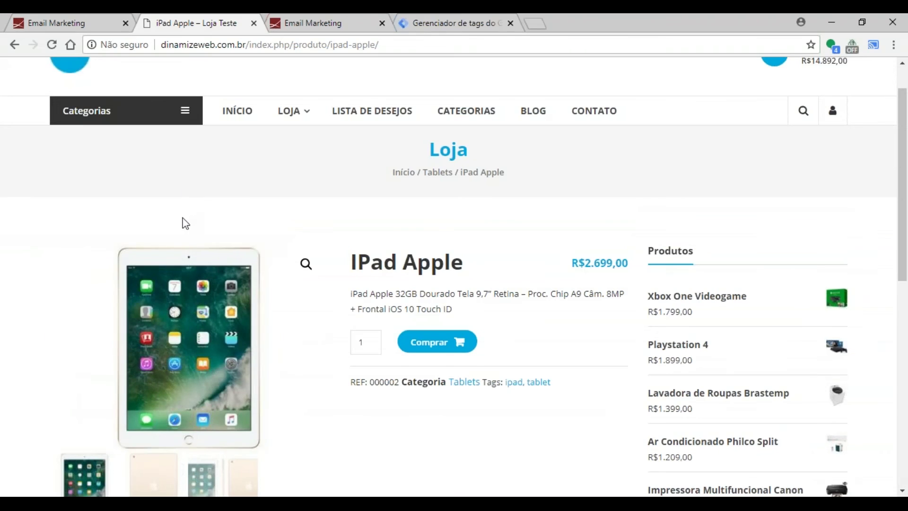
scroll(185, 223, "down", 1)
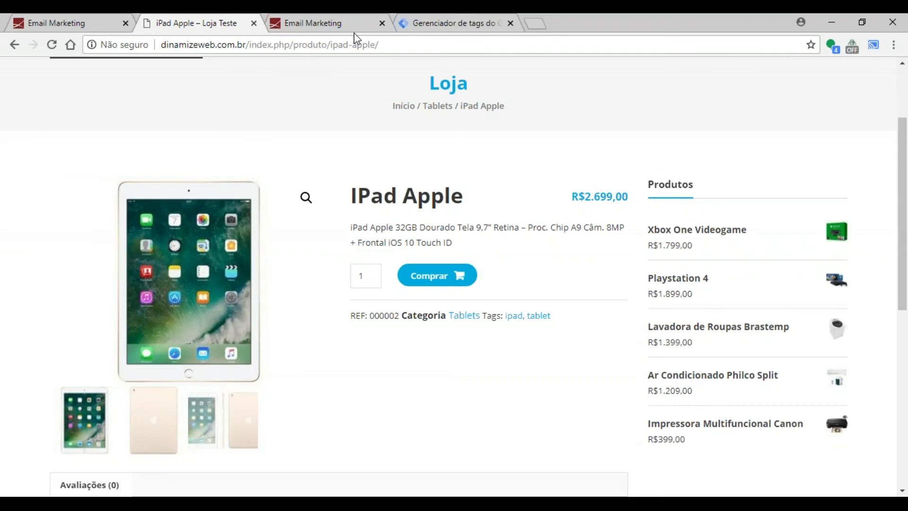
Step: Switch to Google Tag Manager, open the dinamizeweb.com.br container and review its variables and triggers
left_click(422, 21)
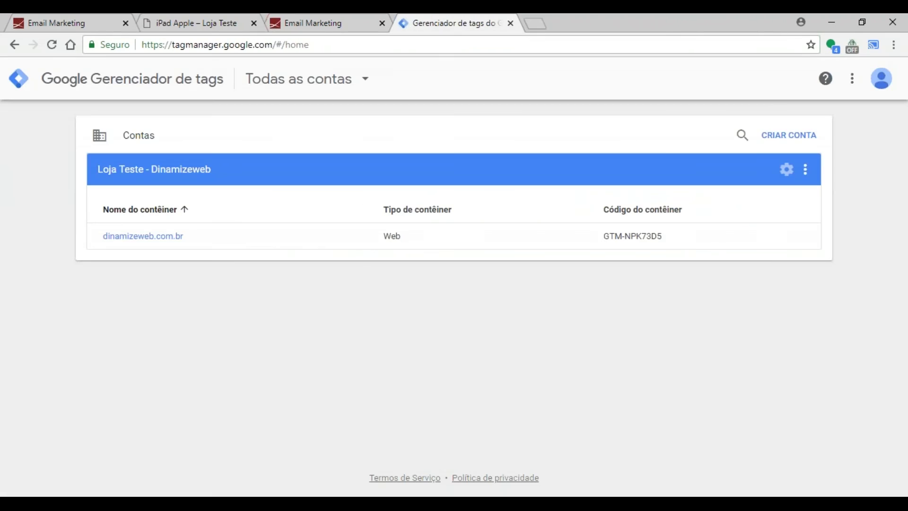
left_click(150, 236)
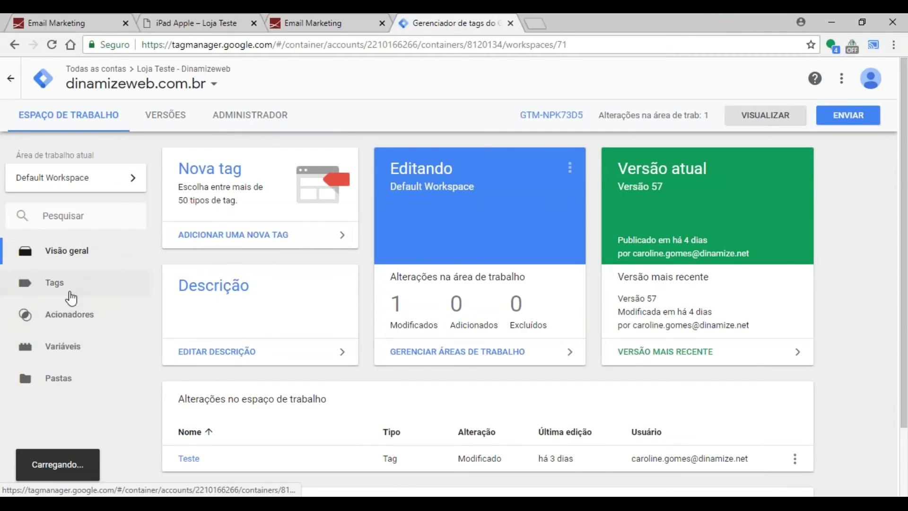
left_click(66, 358)
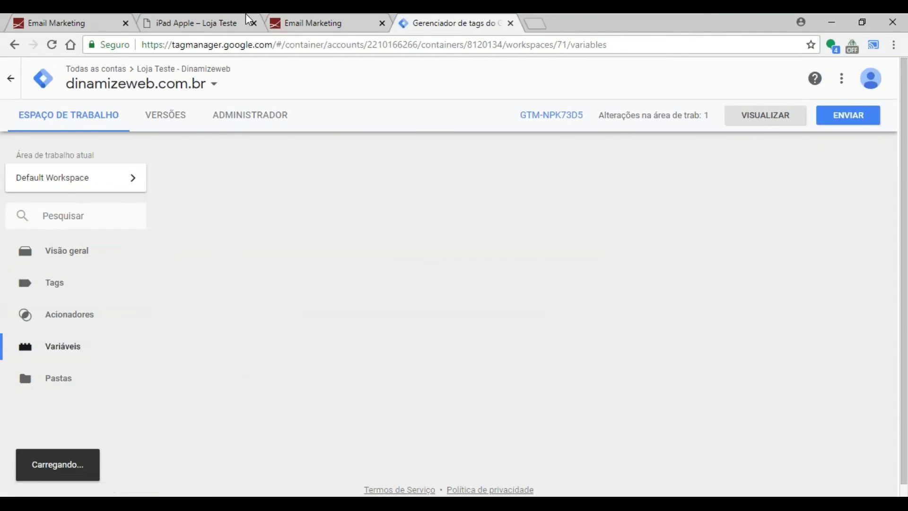
scroll(376, 317, "down", 10)
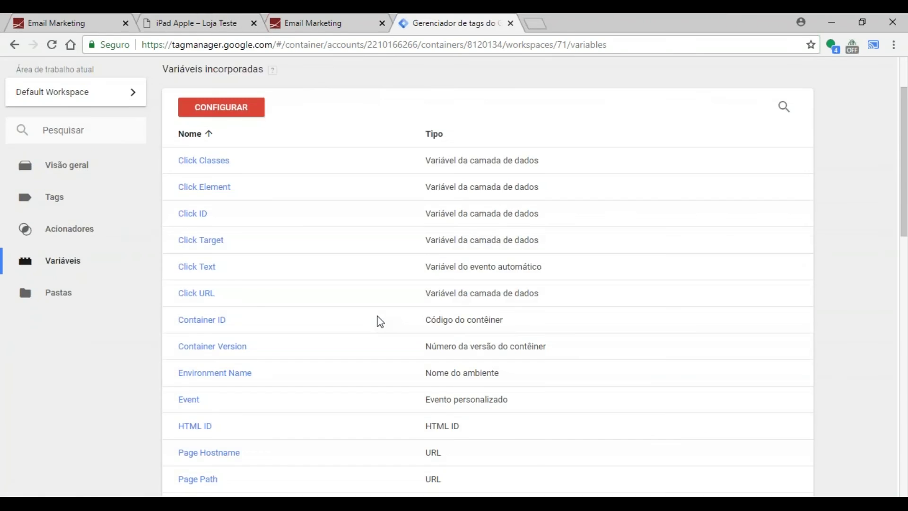
scroll(232, 331, "down", 4)
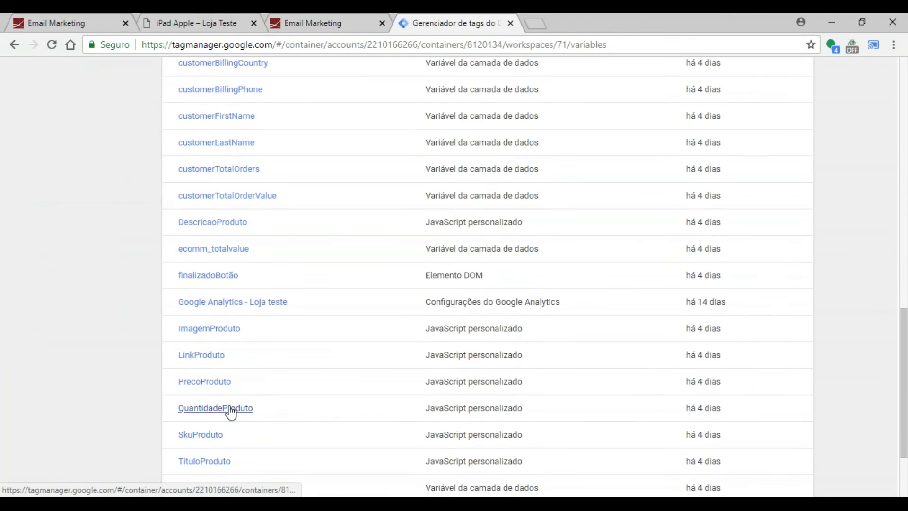
scroll(207, 350, "down", 1)
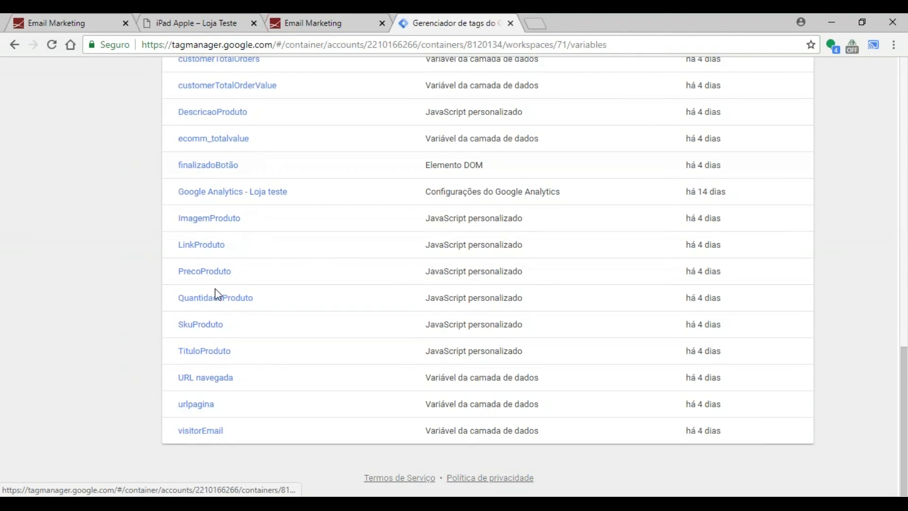
scroll(217, 288, "up", 20)
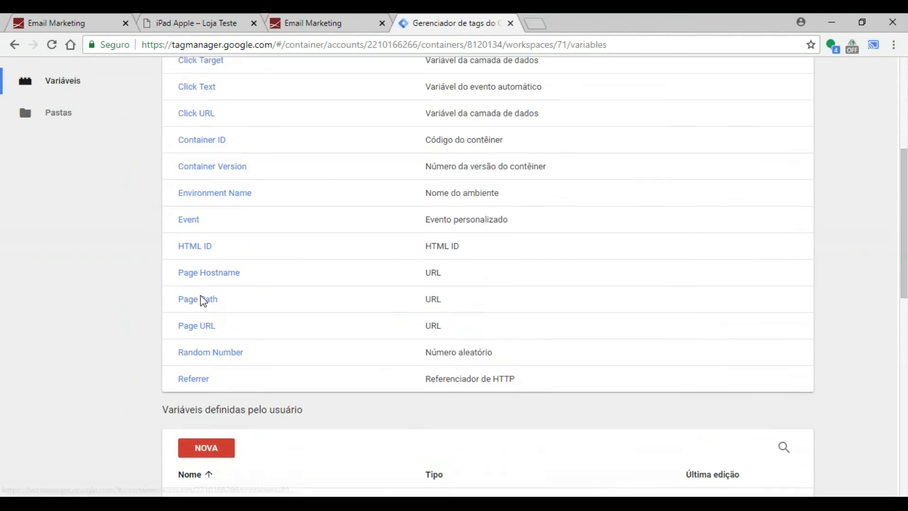
left_click(80, 321)
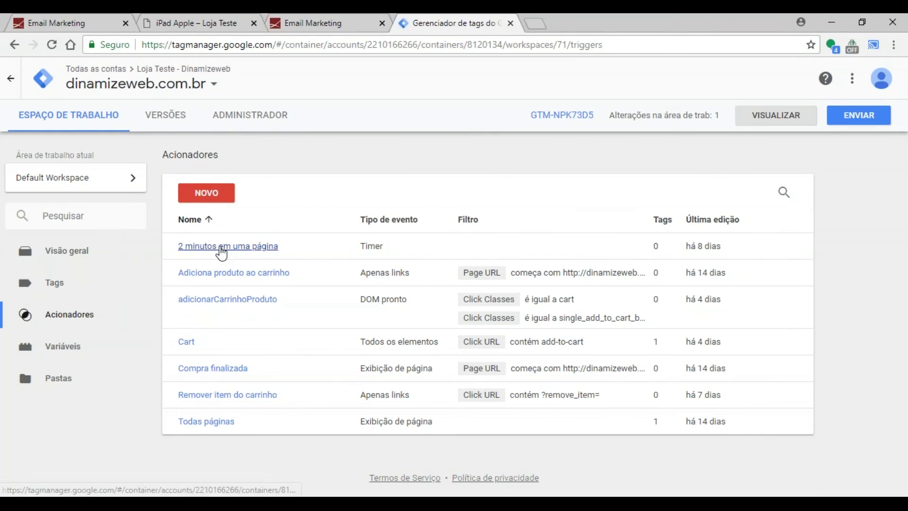
left_click(224, 251)
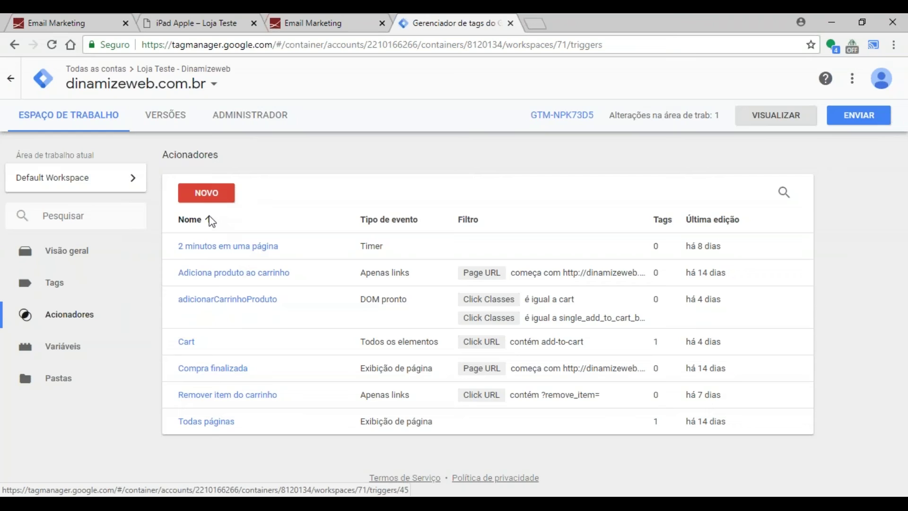
Step: Open the Navegação no site tag and delete the console.log line from its HTML script
left_click(50, 284)
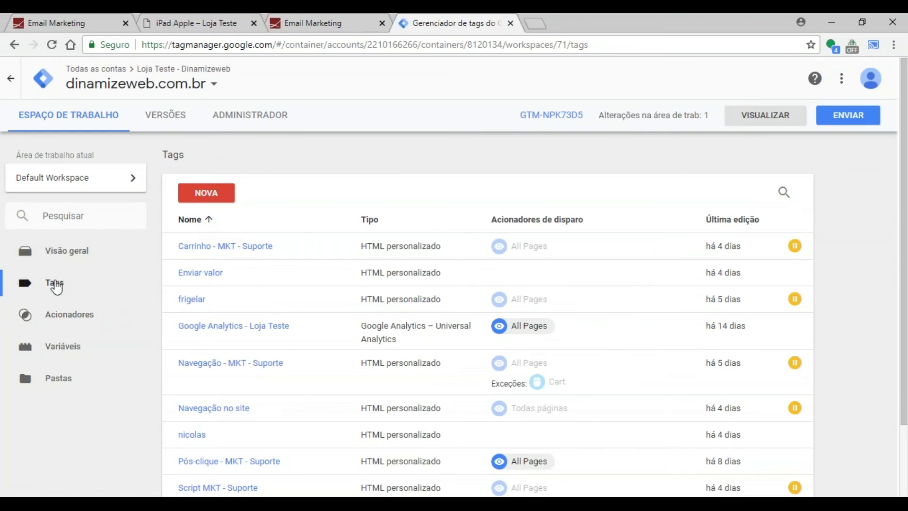
scroll(180, 322, "down", 2)
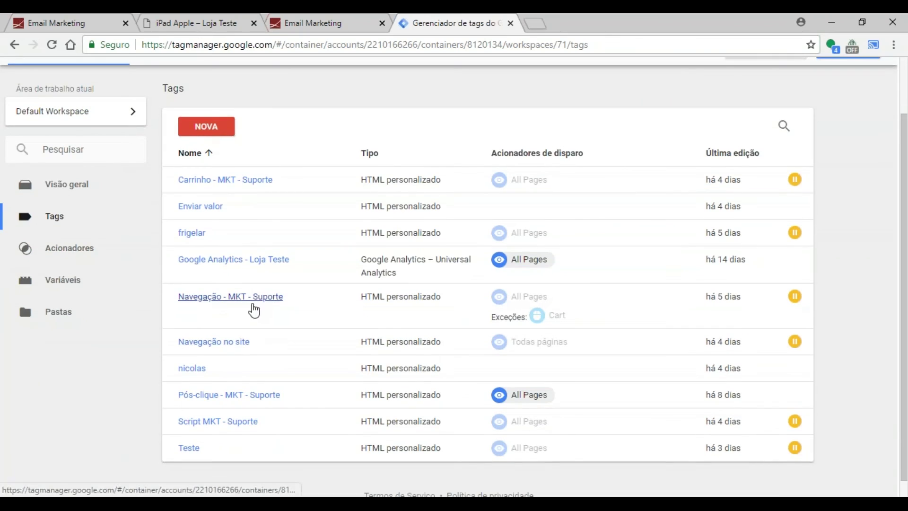
left_click(231, 352)
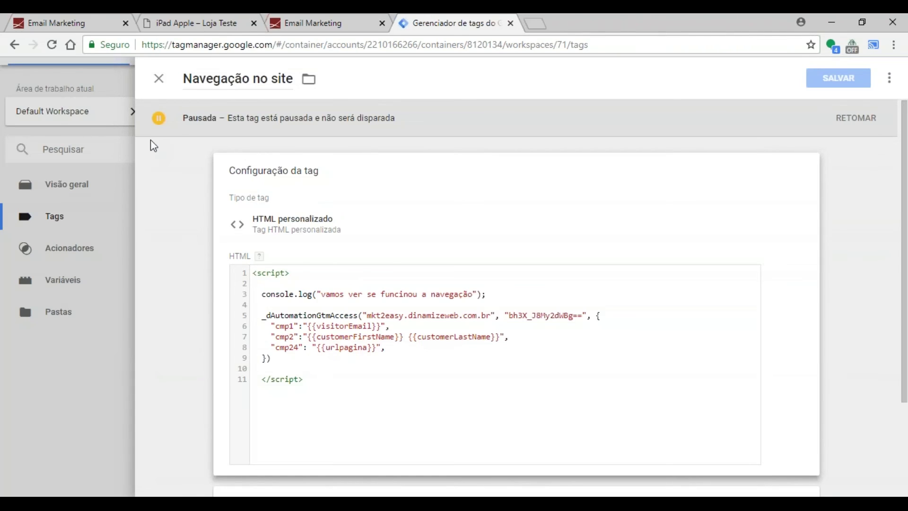
scroll(378, 324, "down", 2)
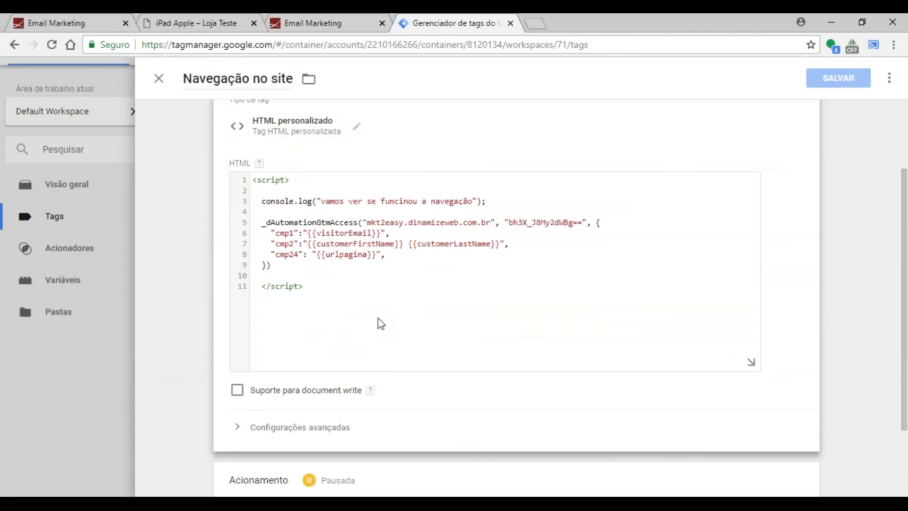
left_click_drag(263, 206, 513, 205)
type("c")
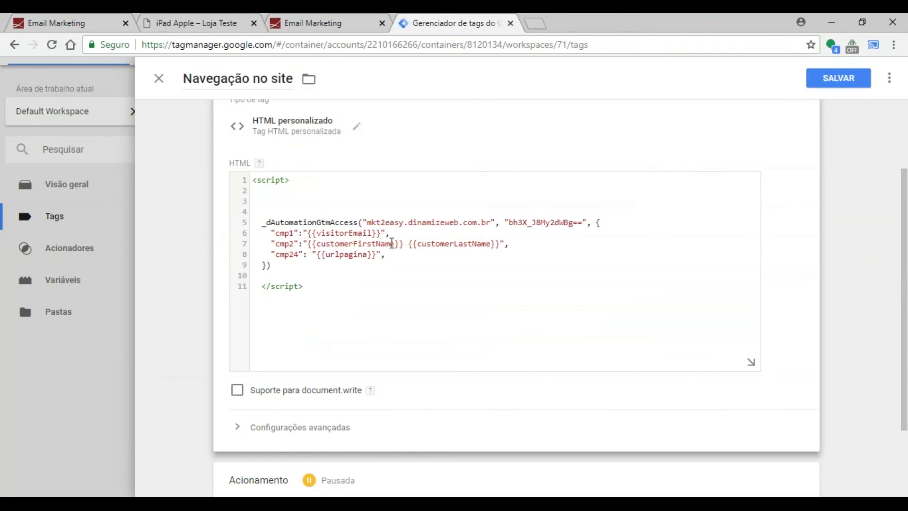
Step: Compare the tag's script with the automation tab, the shop page and the Meus contatos list fields, returning to the tag
left_click(287, 19)
left_click(39, 18)
left_click_drag(241, 307, 326, 317)
left_click_drag(400, 308, 465, 313)
left_click(198, 23)
left_click(303, 23)
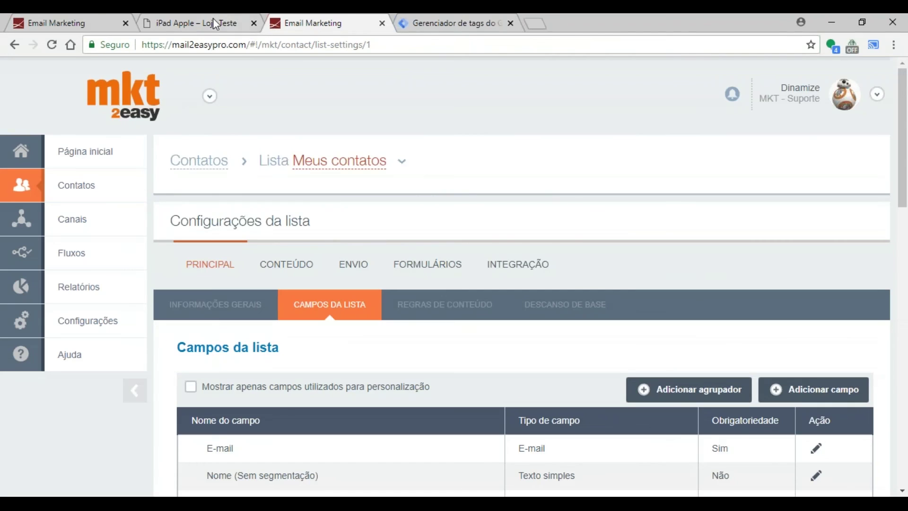
left_click(192, 14)
left_click(507, 14)
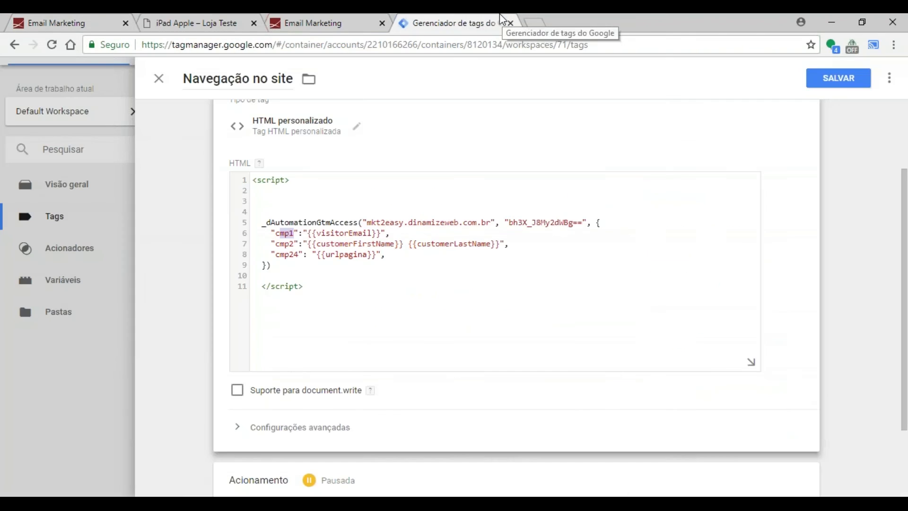
Step: Highlight the cmp24 parameter and its urlpagina variable in the tag's script
left_click_drag(276, 253, 271, 265)
left_click(339, 255)
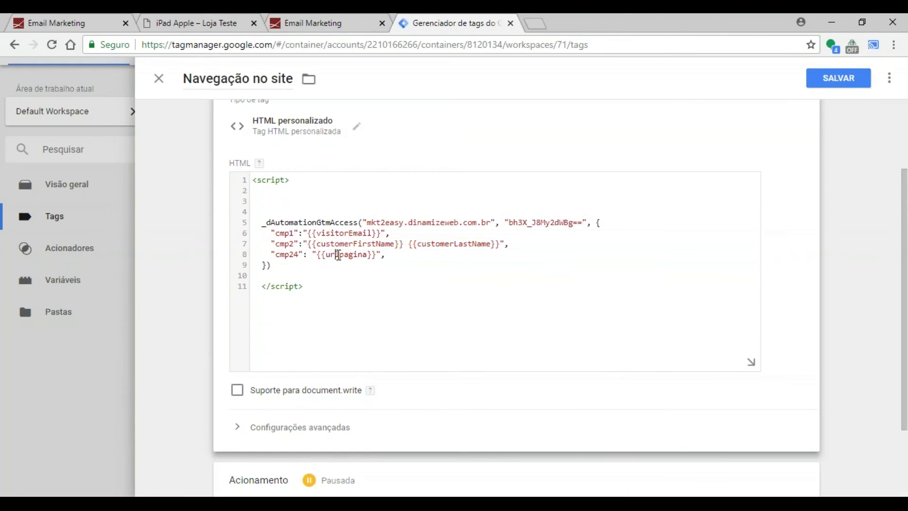
left_click_drag(364, 254, 325, 252)
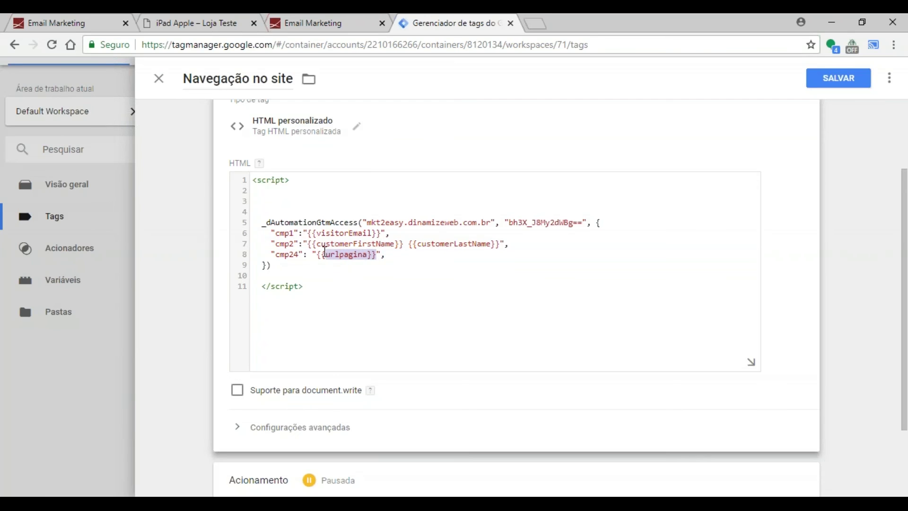
Step: Add the 2 minutos em uma página trigger to the Navegação no site tag and resume the paused tag
scroll(304, 331, "down", 2)
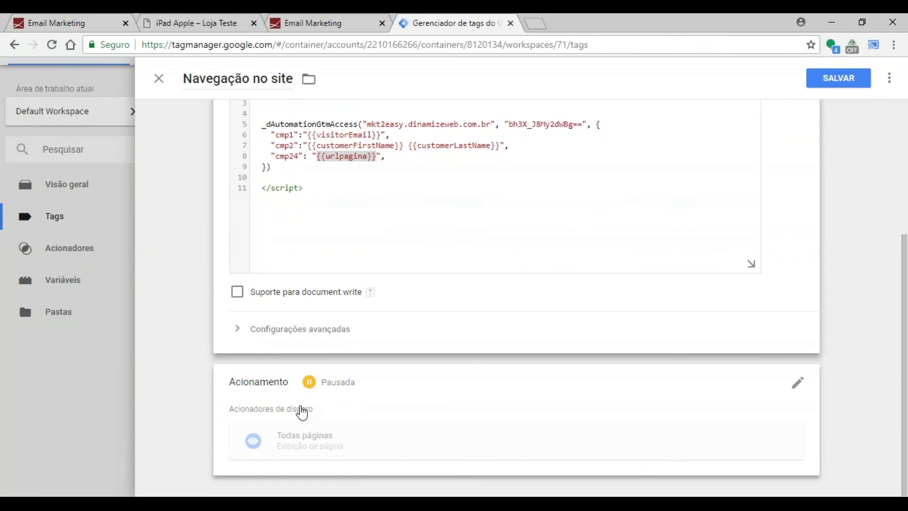
left_click(800, 385)
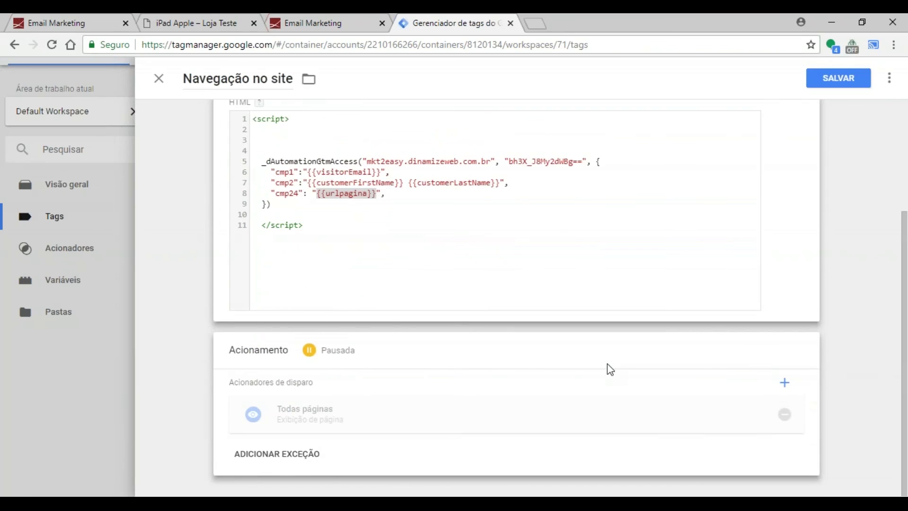
left_click(786, 384)
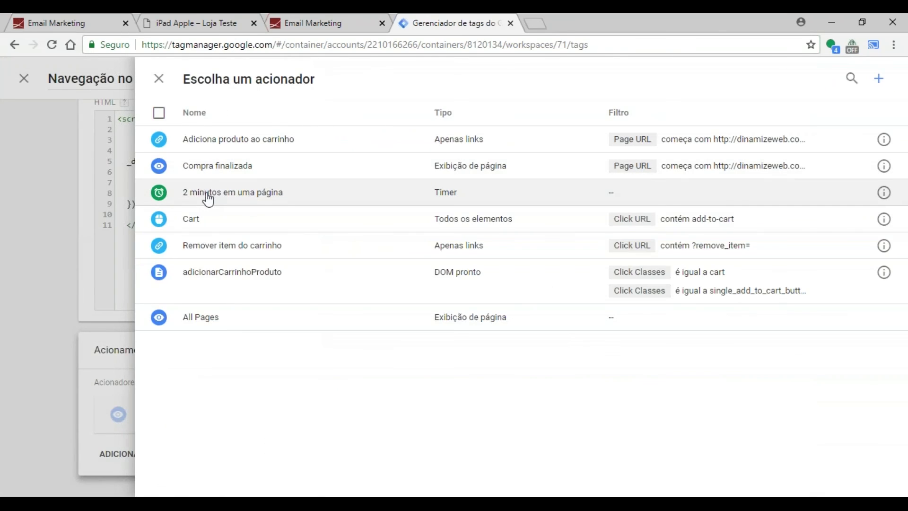
left_click(208, 200)
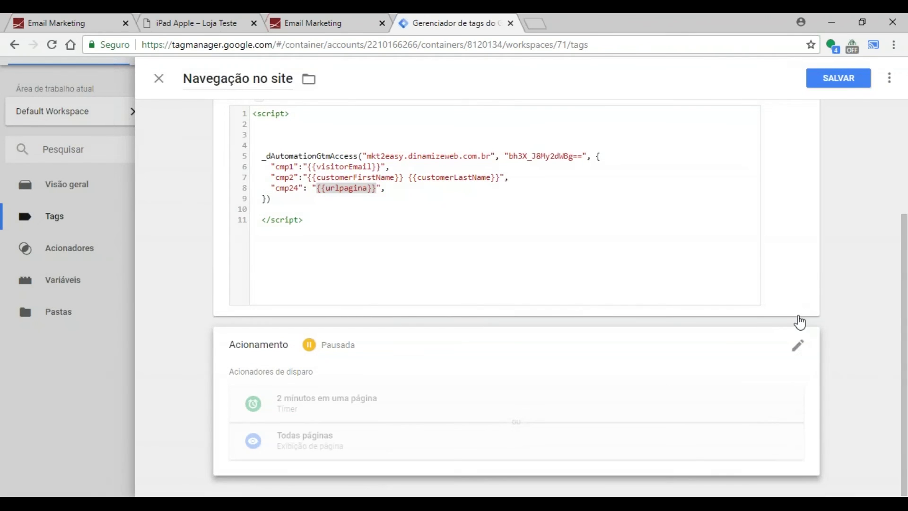
left_click(889, 78)
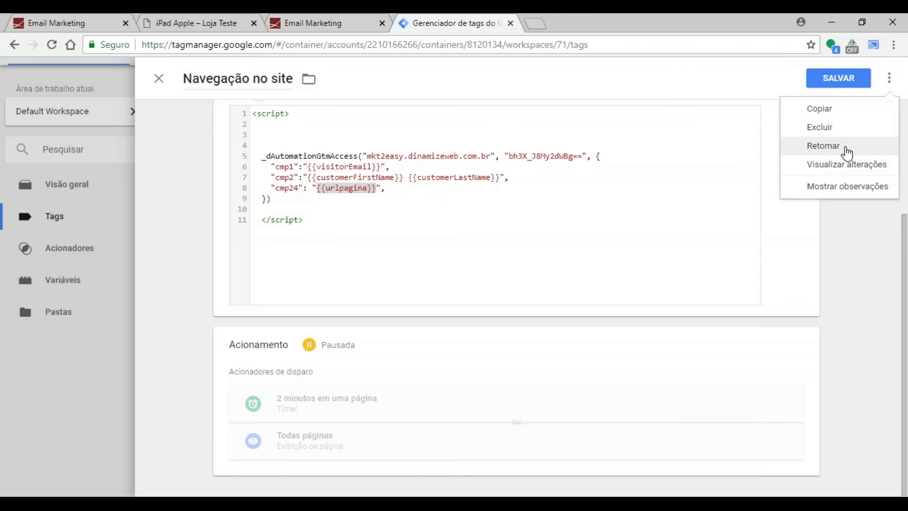
left_click(807, 154)
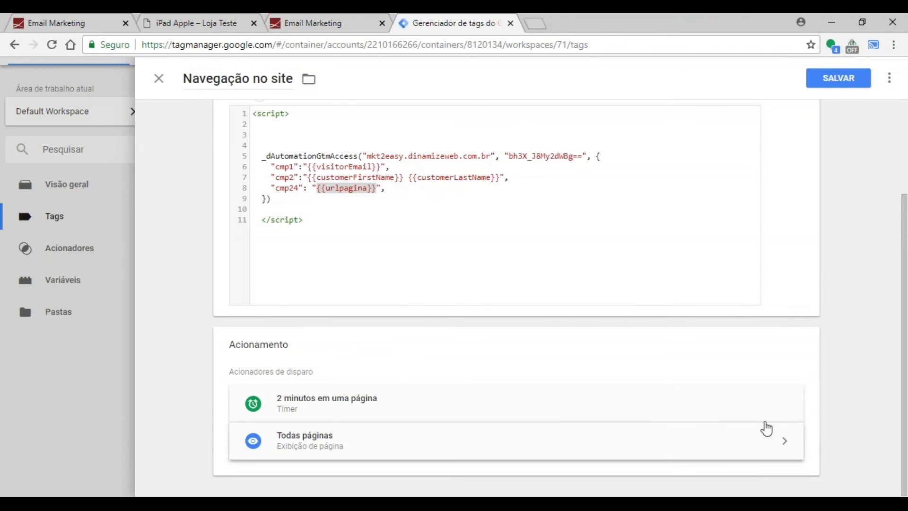
Step: Review the tag's script again, highlighting the cmp1 parameter with its visitorEmail variable
scroll(407, 296, "up", 3)
scroll(335, 303, "down", 1)
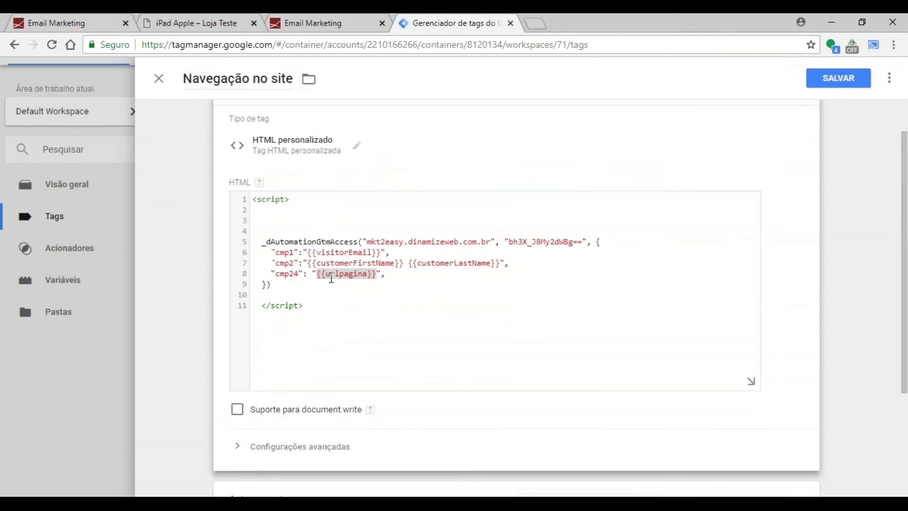
scroll(332, 278, "down", 1)
left_click(331, 223)
left_click_drag(291, 239, 371, 233)
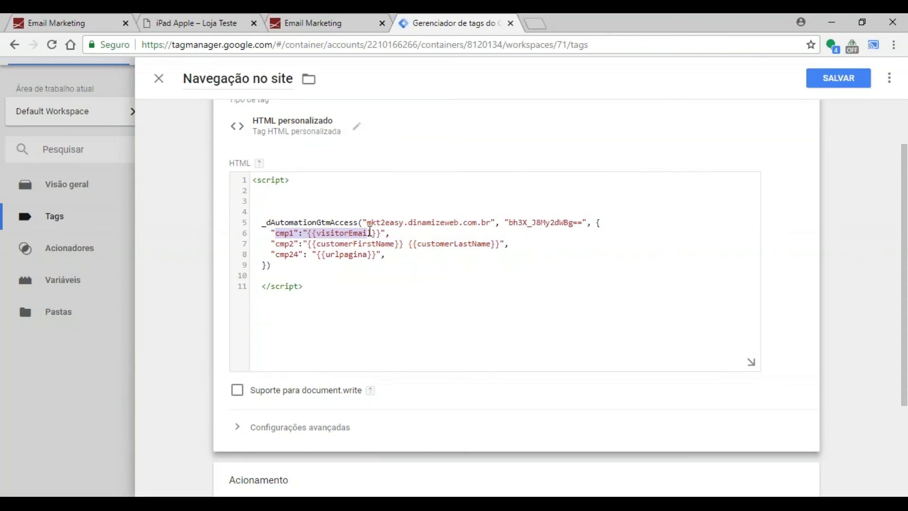
Step: Highlight the visitorEmail, customerFirstName, customerLastName and urlpagina variables in the Navegação no site tag's script
double_click(362, 230)
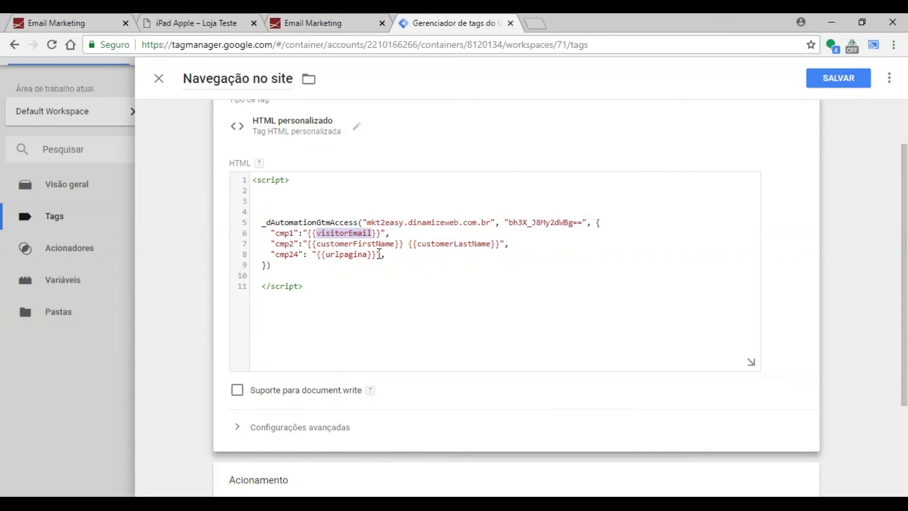
double_click(362, 245)
double_click(452, 244)
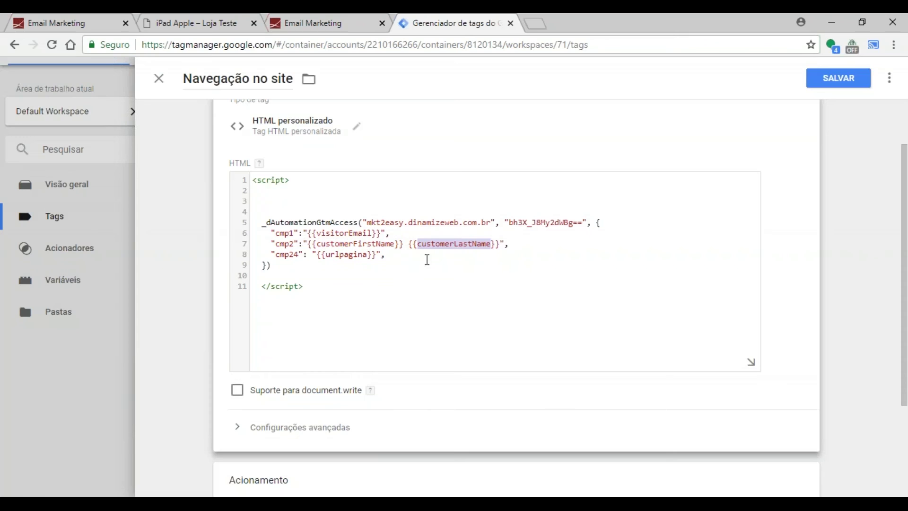
left_click_drag(316, 255, 375, 259)
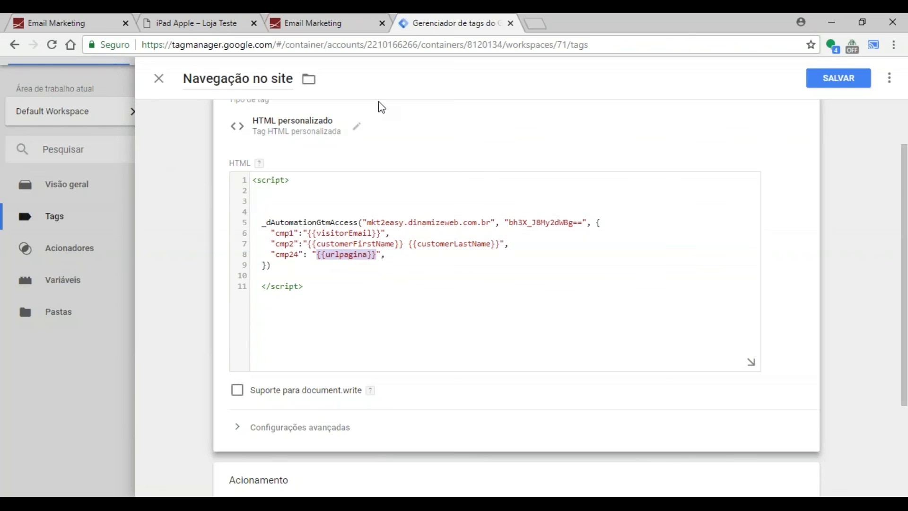
scroll(375, 223, "down", 1)
scroll(233, 106, "up", 3)
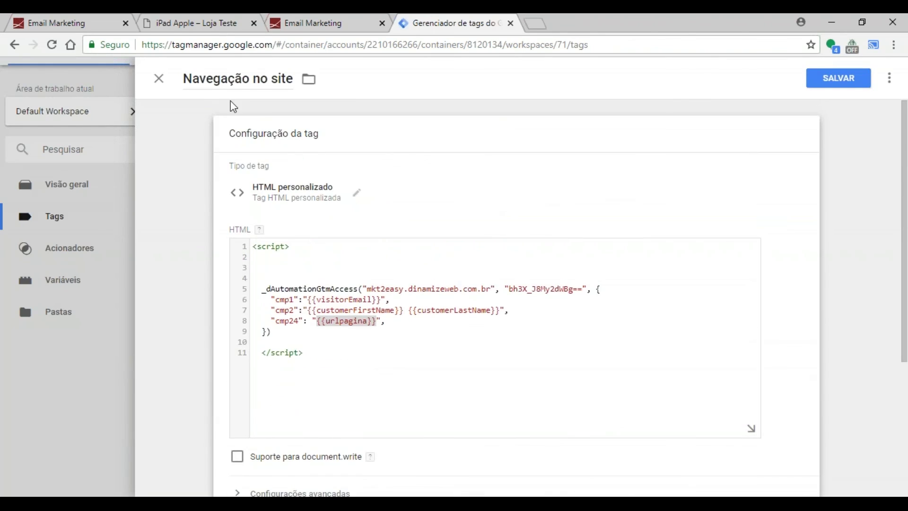
Step: Discard the unsaved changes to the Navegação no site tag and open the Carrinho - MKT - Suporte tag's configuration for editing
left_click(161, 81)
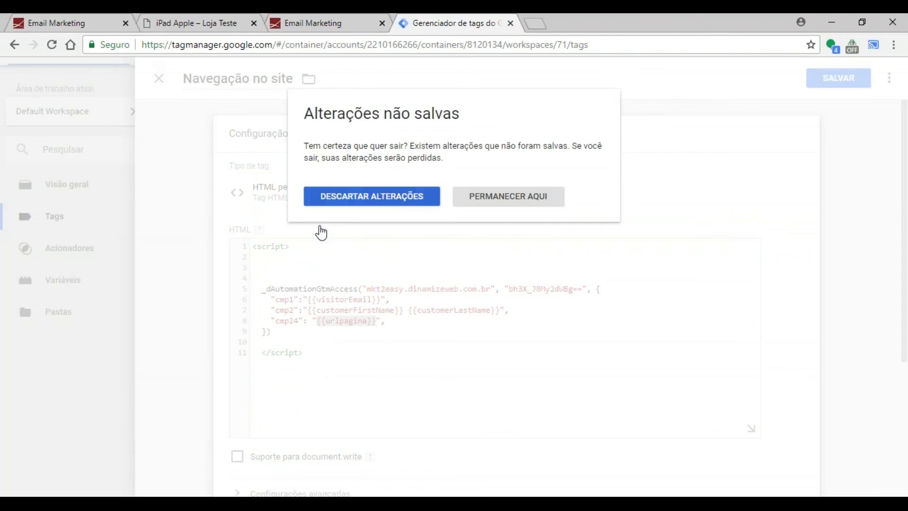
left_click(370, 196)
left_click(246, 260)
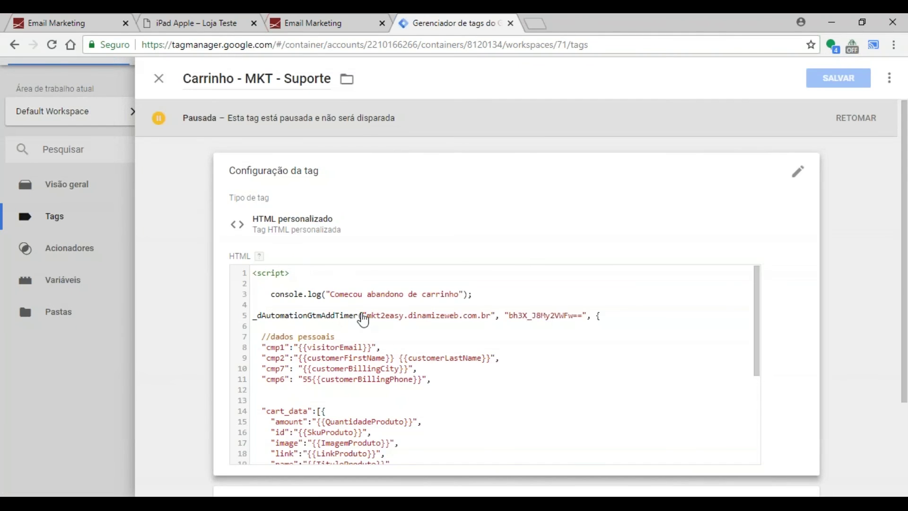
left_click(462, 283)
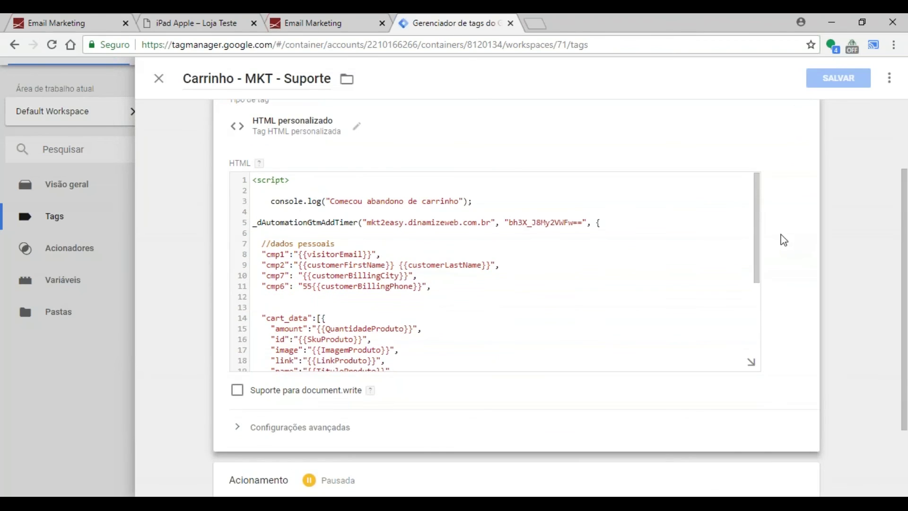
Step: Review the personal data fields in the cart tag's script, highlighting the customerBillingPhone and customerBillingCity variables
left_click_drag(759, 245, 753, 263)
left_click_drag(265, 213, 396, 232)
left_click(392, 231)
double_click(370, 245)
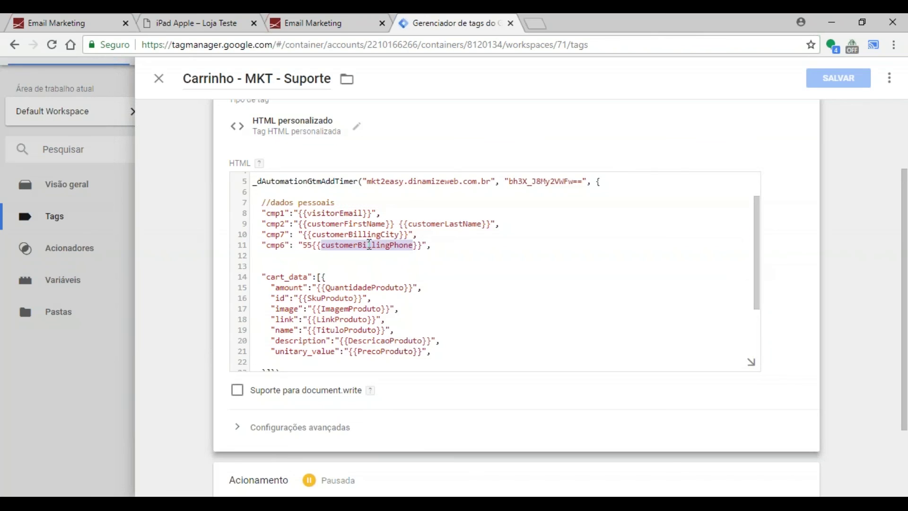
double_click(354, 235)
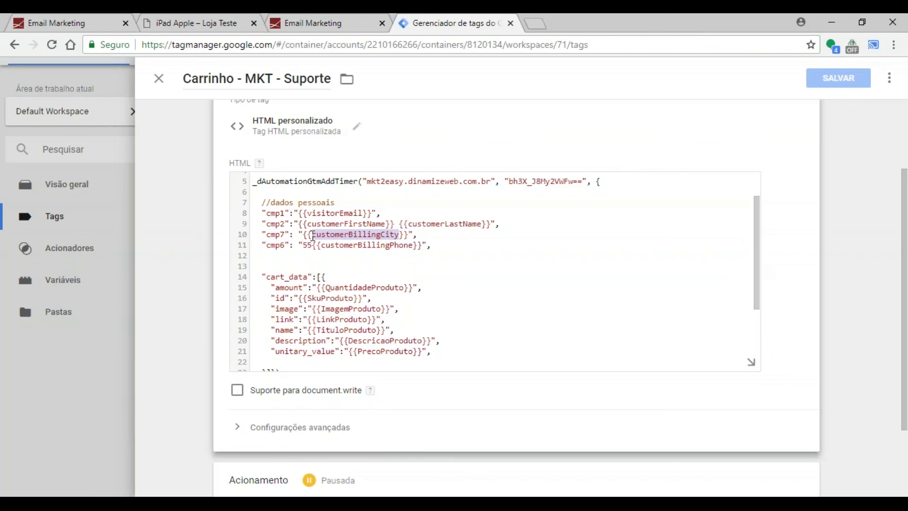
Step: Highlight the SkuProduto and ImagemProduto variables in the script's cart_data block and review the rest of the tag down to its firing trigger
scroll(387, 252, "down", 3)
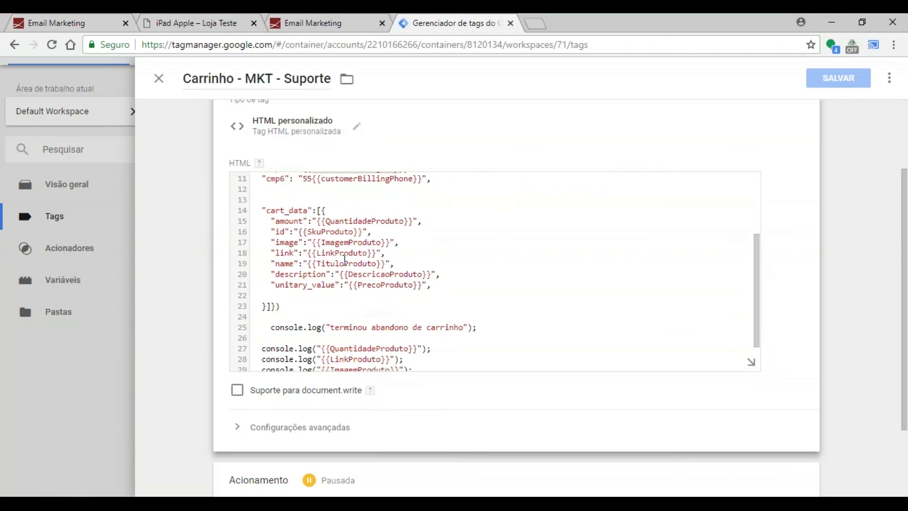
double_click(363, 220)
double_click(322, 234)
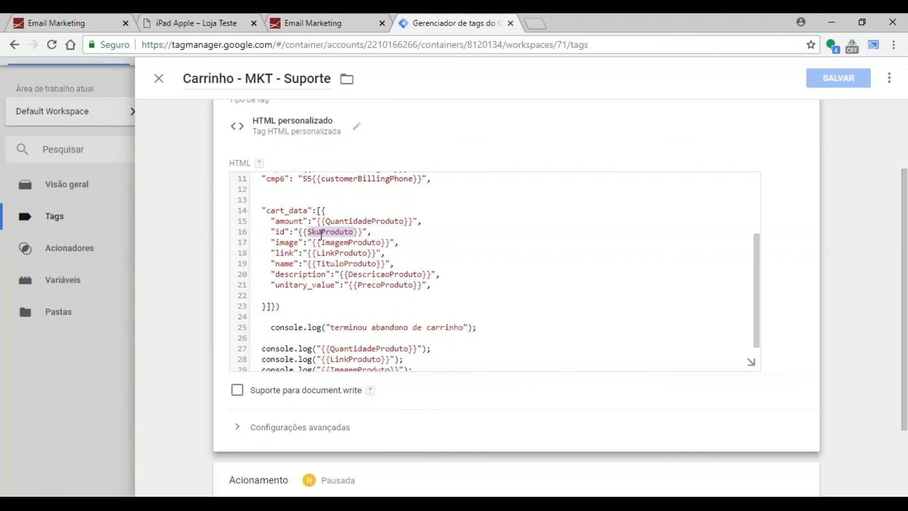
double_click(349, 242)
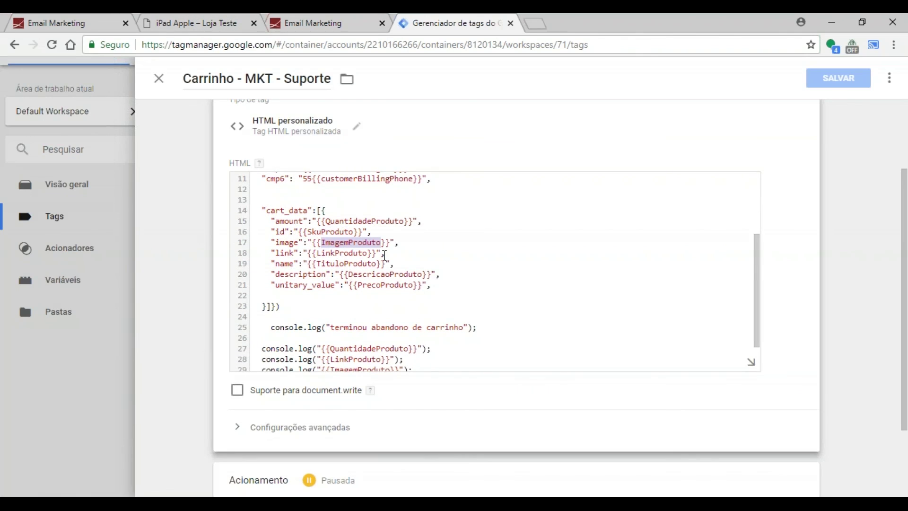
scroll(385, 256, "down", 3)
scroll(436, 300, "down", 3)
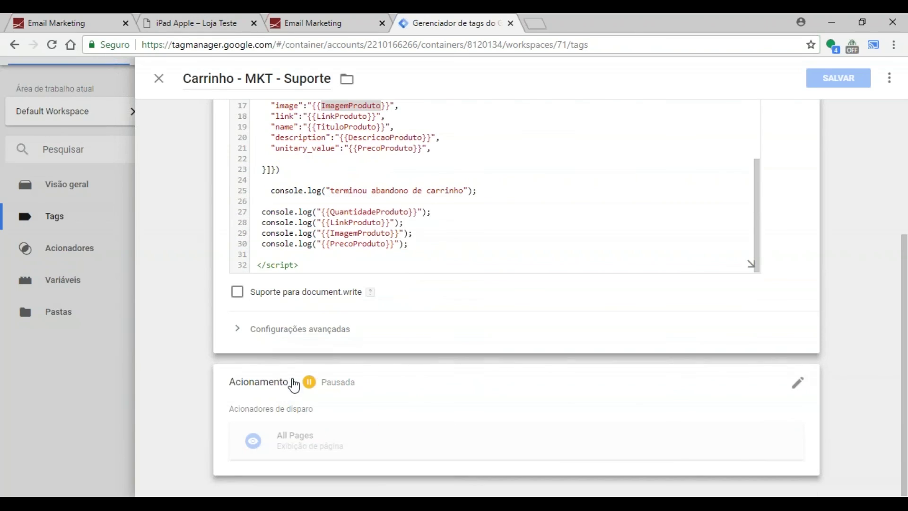
Step: Switch to the Loja Teste shop page, show the products in the cart and proceed to Finalizar compra
left_click(306, 20)
left_click(402, 21)
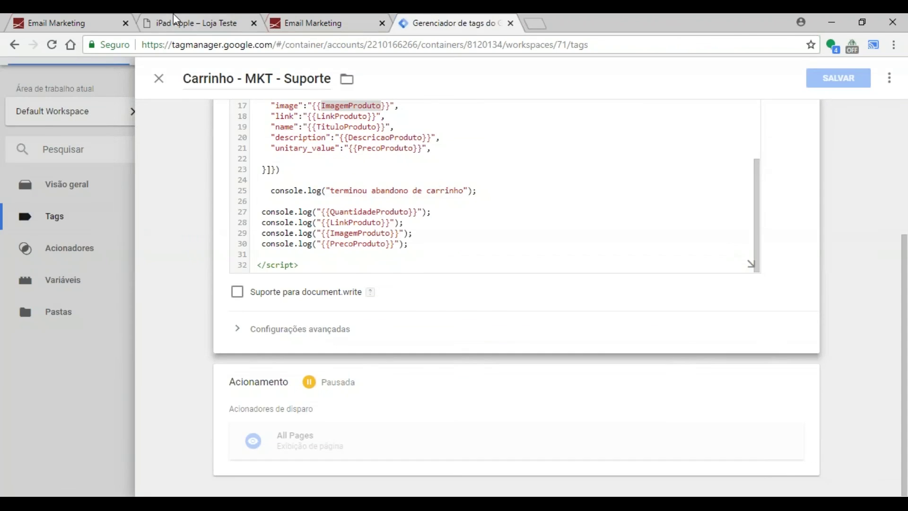
left_click(189, 23)
scroll(552, 254, "up", 3)
mouse_move(808, 107)
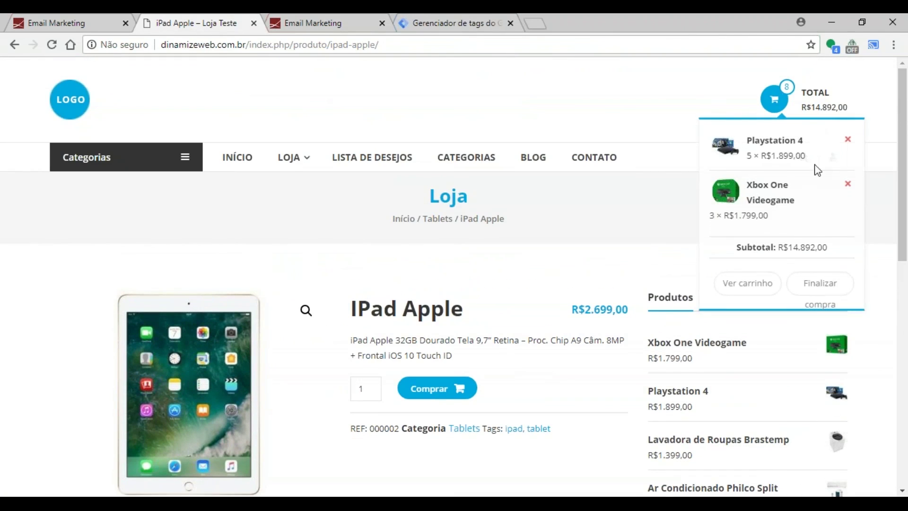
left_click(807, 288)
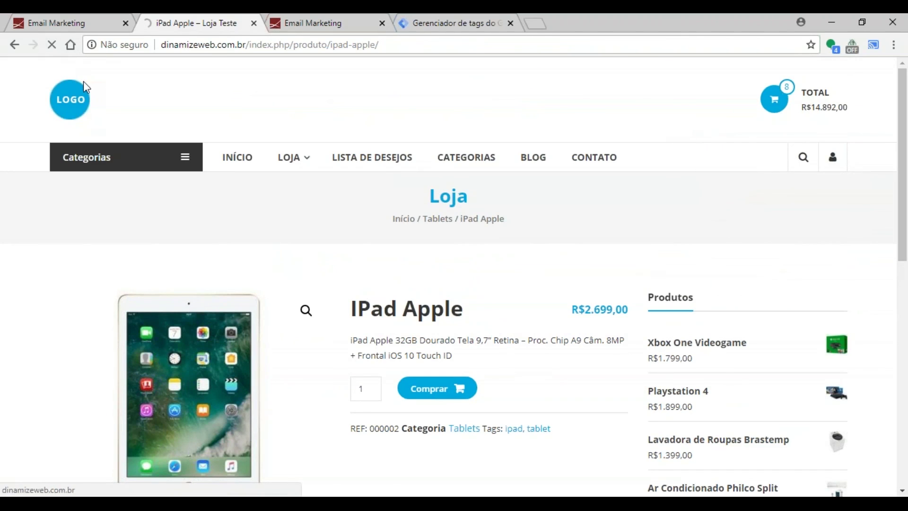
Step: Return to the Email Marketing flows page, close the Instruções para uso dialog and review the automation list and flow templates
left_click(28, 17)
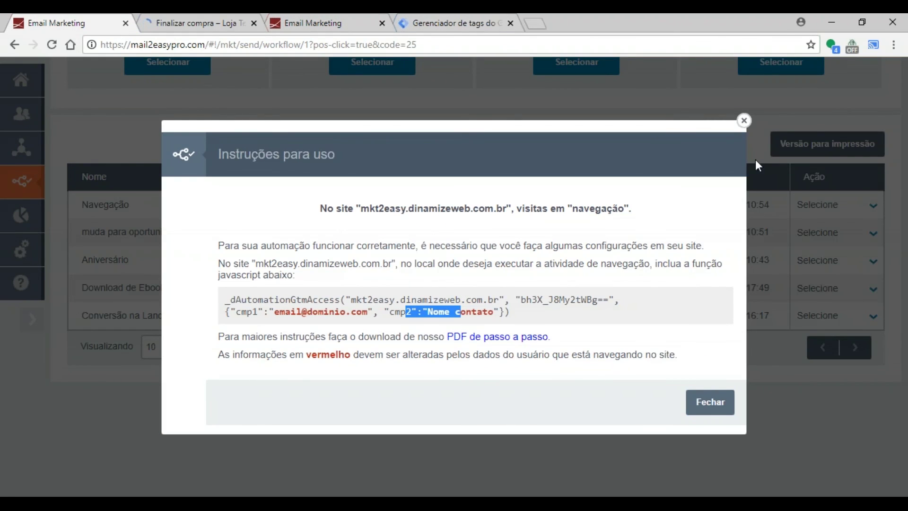
left_click(744, 121)
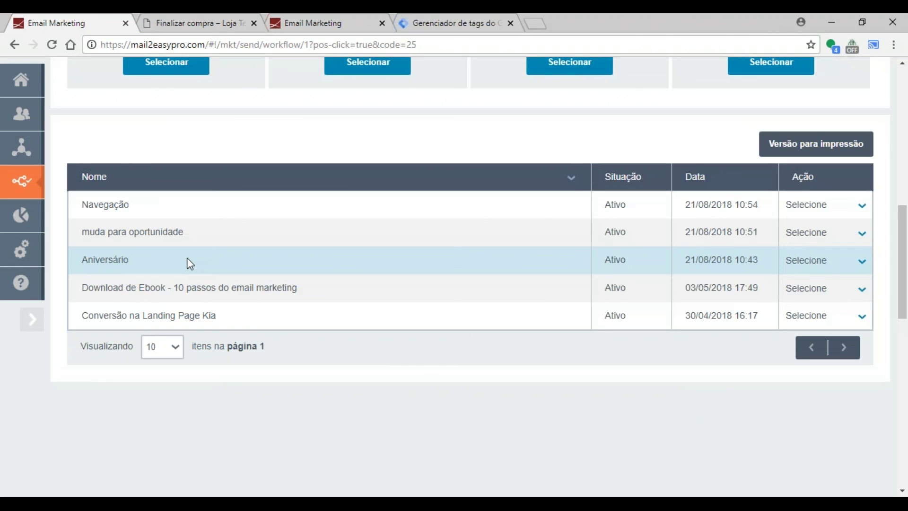
scroll(408, 290, "up", 1)
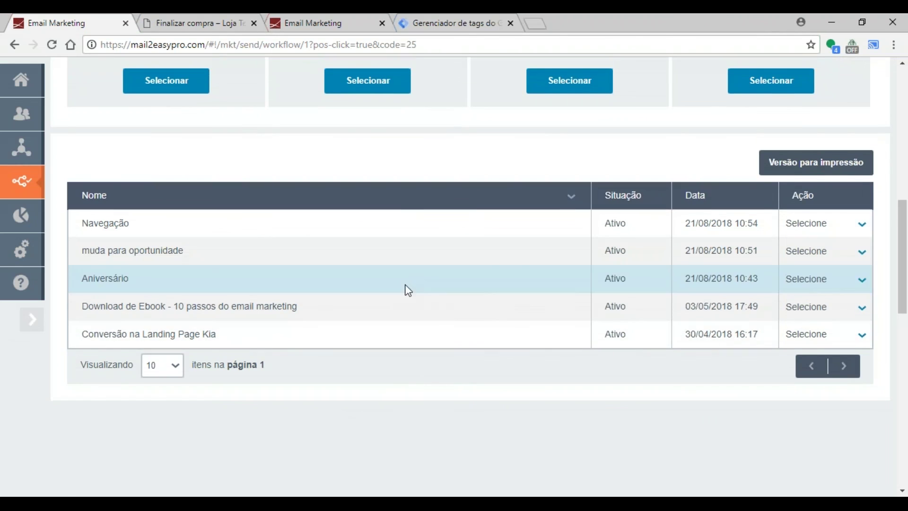
scroll(487, 264, "up", 8)
scroll(265, 248, "down", 4)
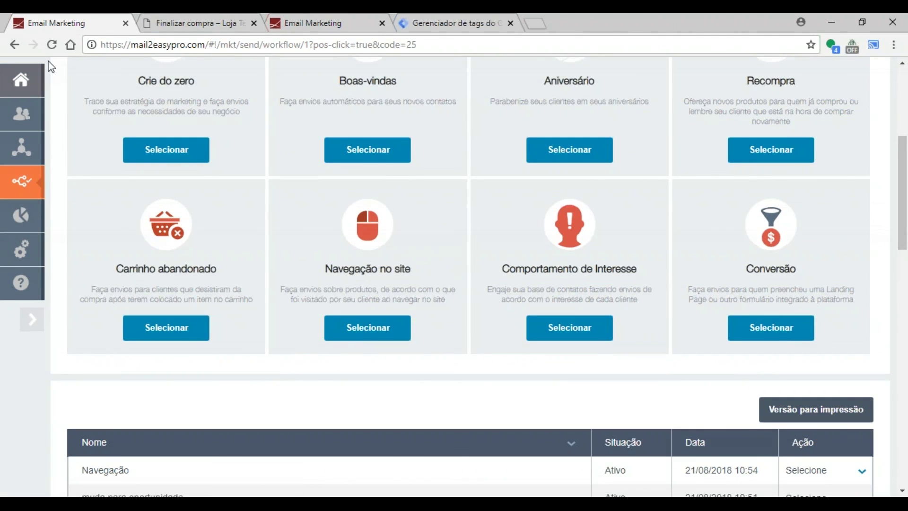
Step: Show the platform's help options and point out Tutoriais
left_click(20, 283)
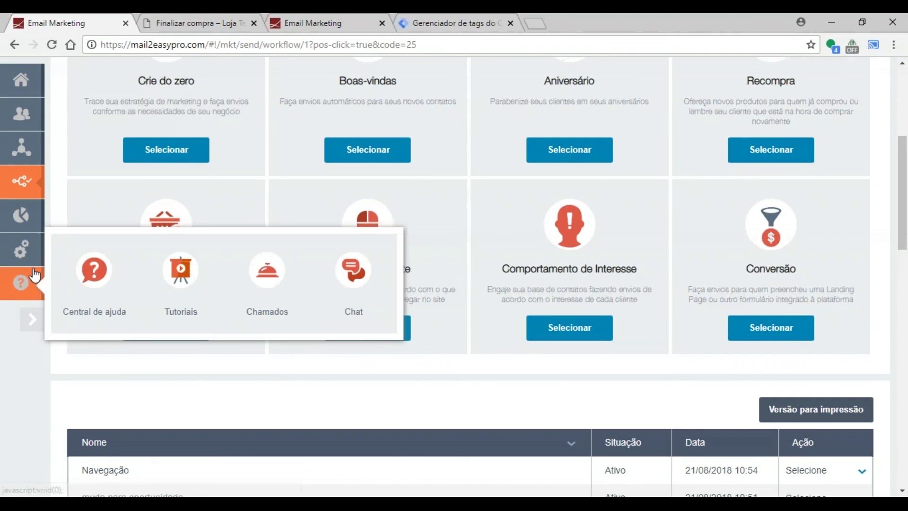
left_click(184, 269)
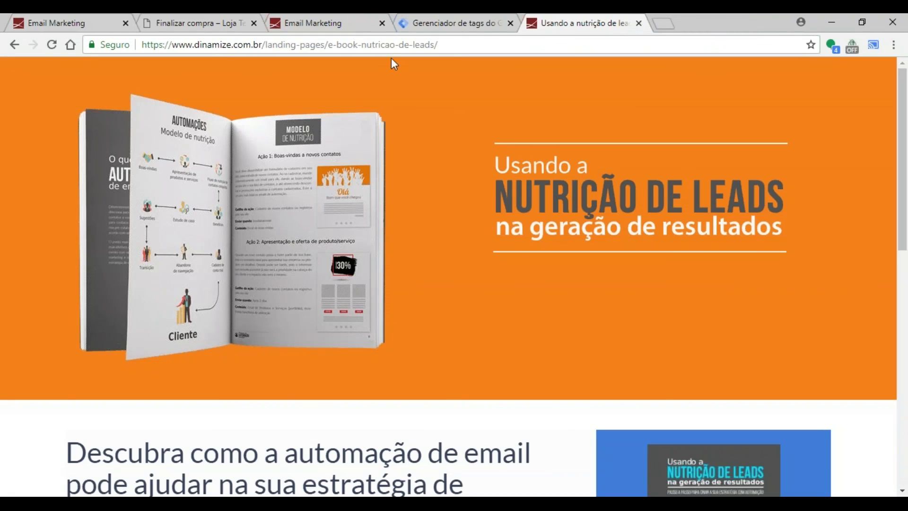
Step: Select the web addresses of the Nutrição de Leads and Jornada de Compra e-book landing pages, switching windows after each one
left_click(392, 44)
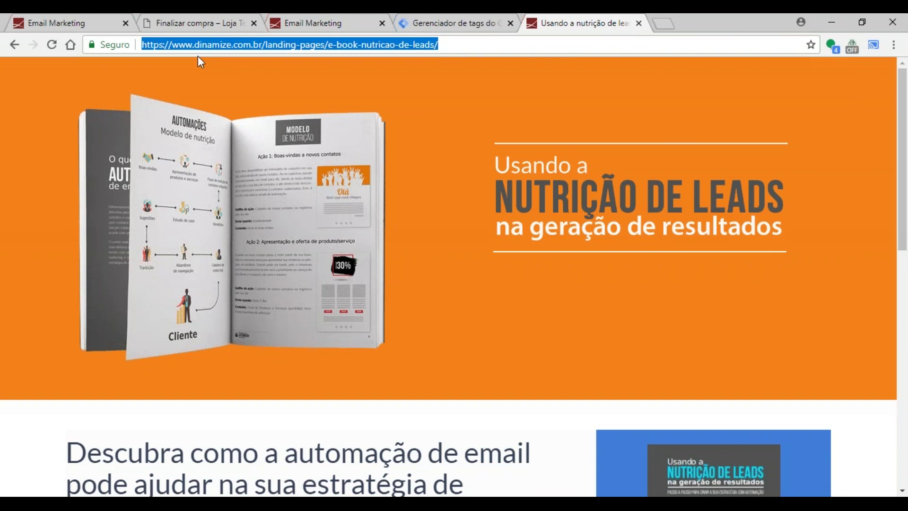
key("alt+Tab")
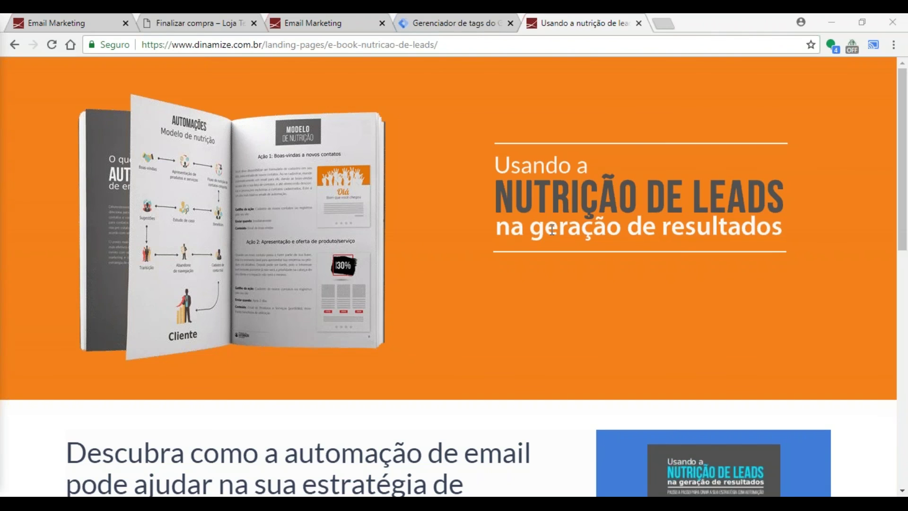
left_click_drag(832, 158, 669, 38)
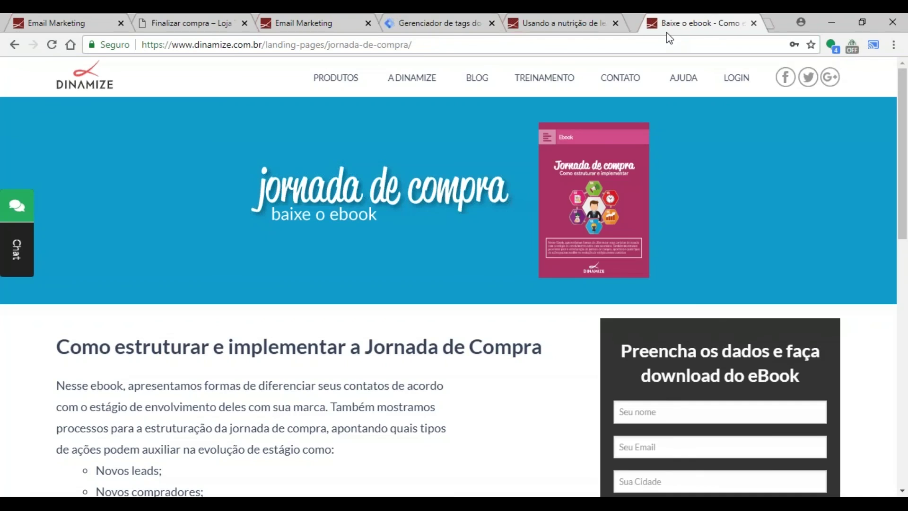
left_click(473, 43)
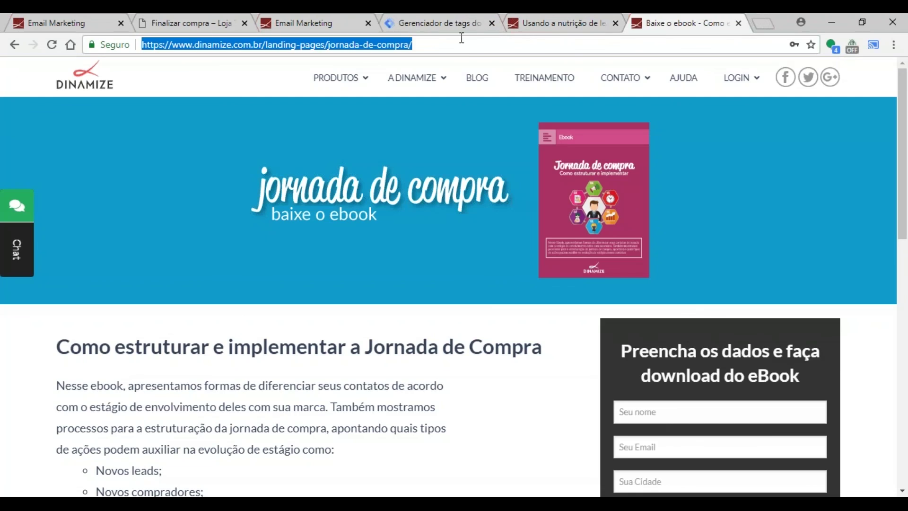
key("alt+Tab")
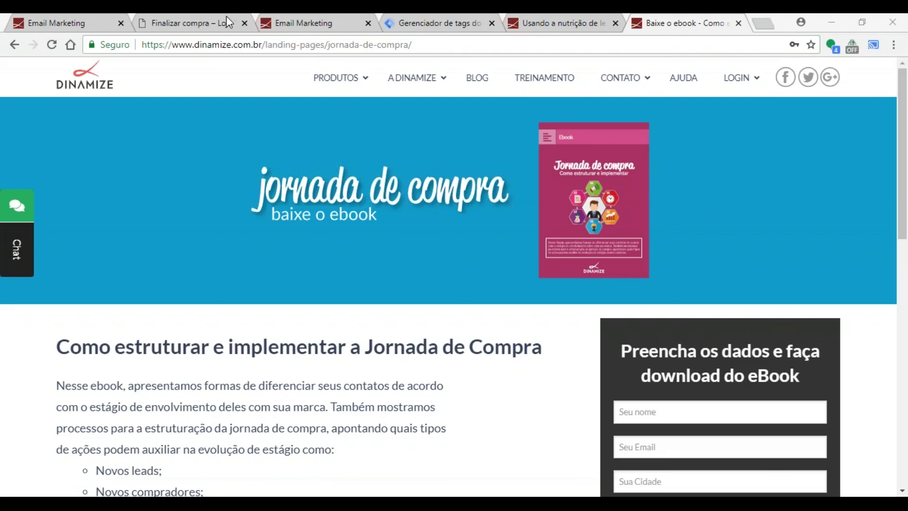
Step: Return to the Email Marketing flows page, show the Chamados help option and review the Fluxo de automação templates
left_click(64, 17)
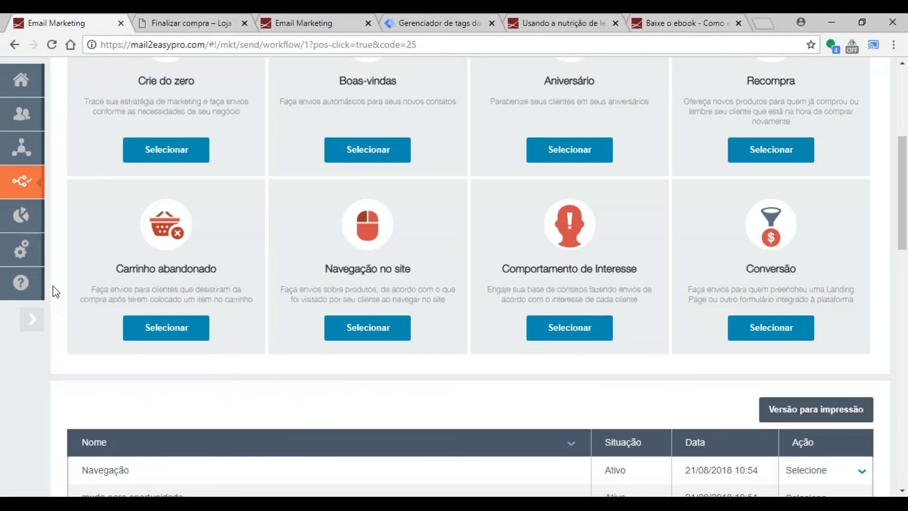
left_click(29, 285)
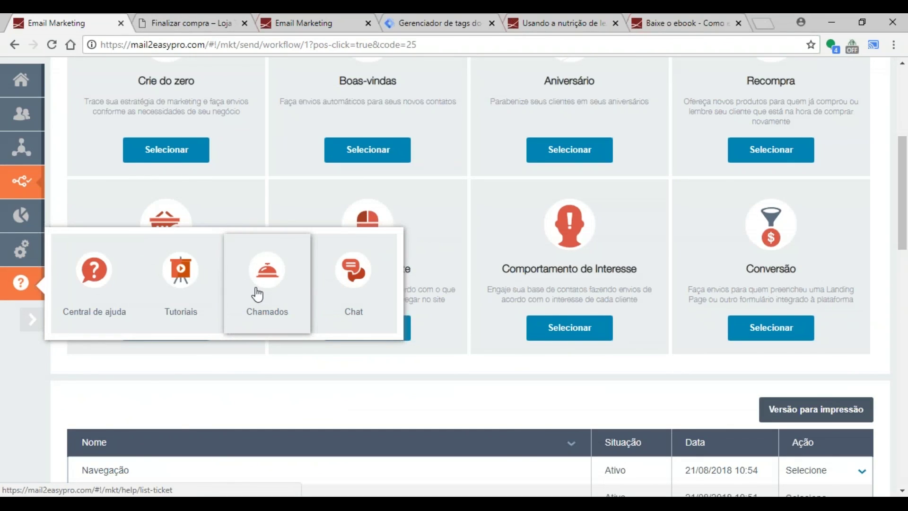
left_click(257, 298)
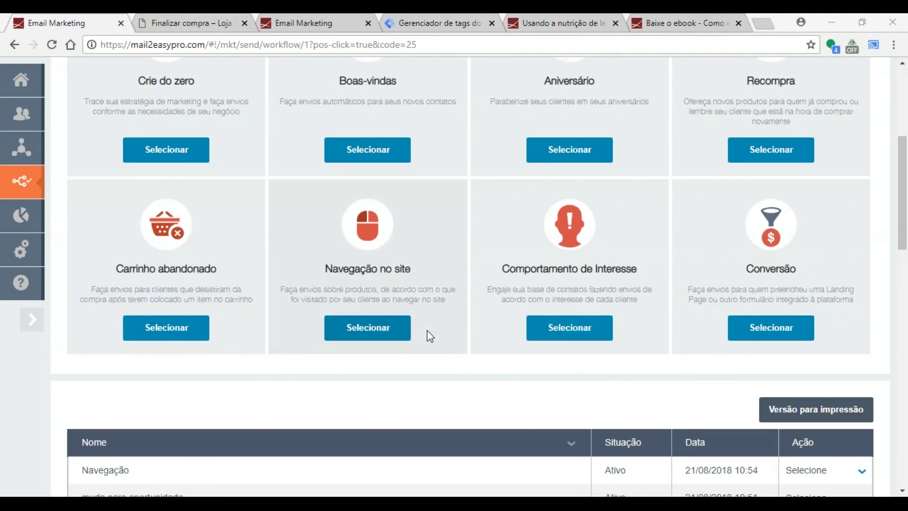
scroll(427, 336, "up", 5)
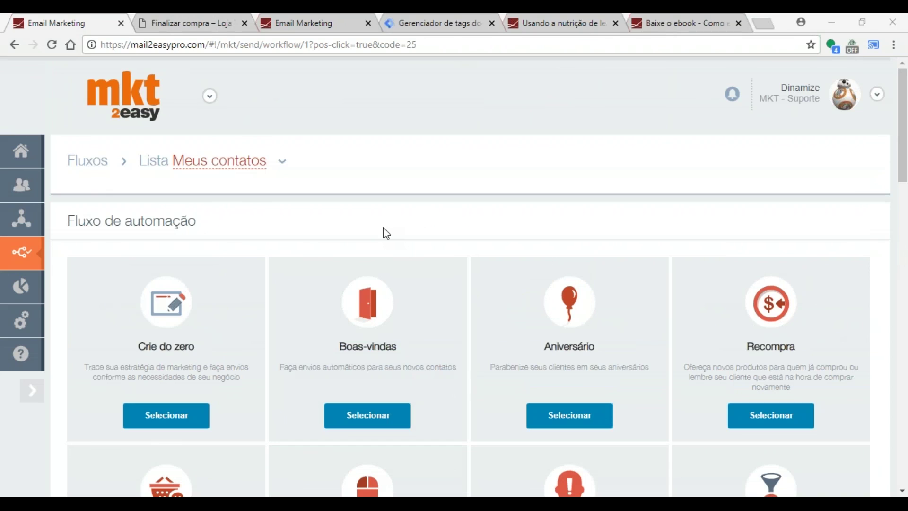